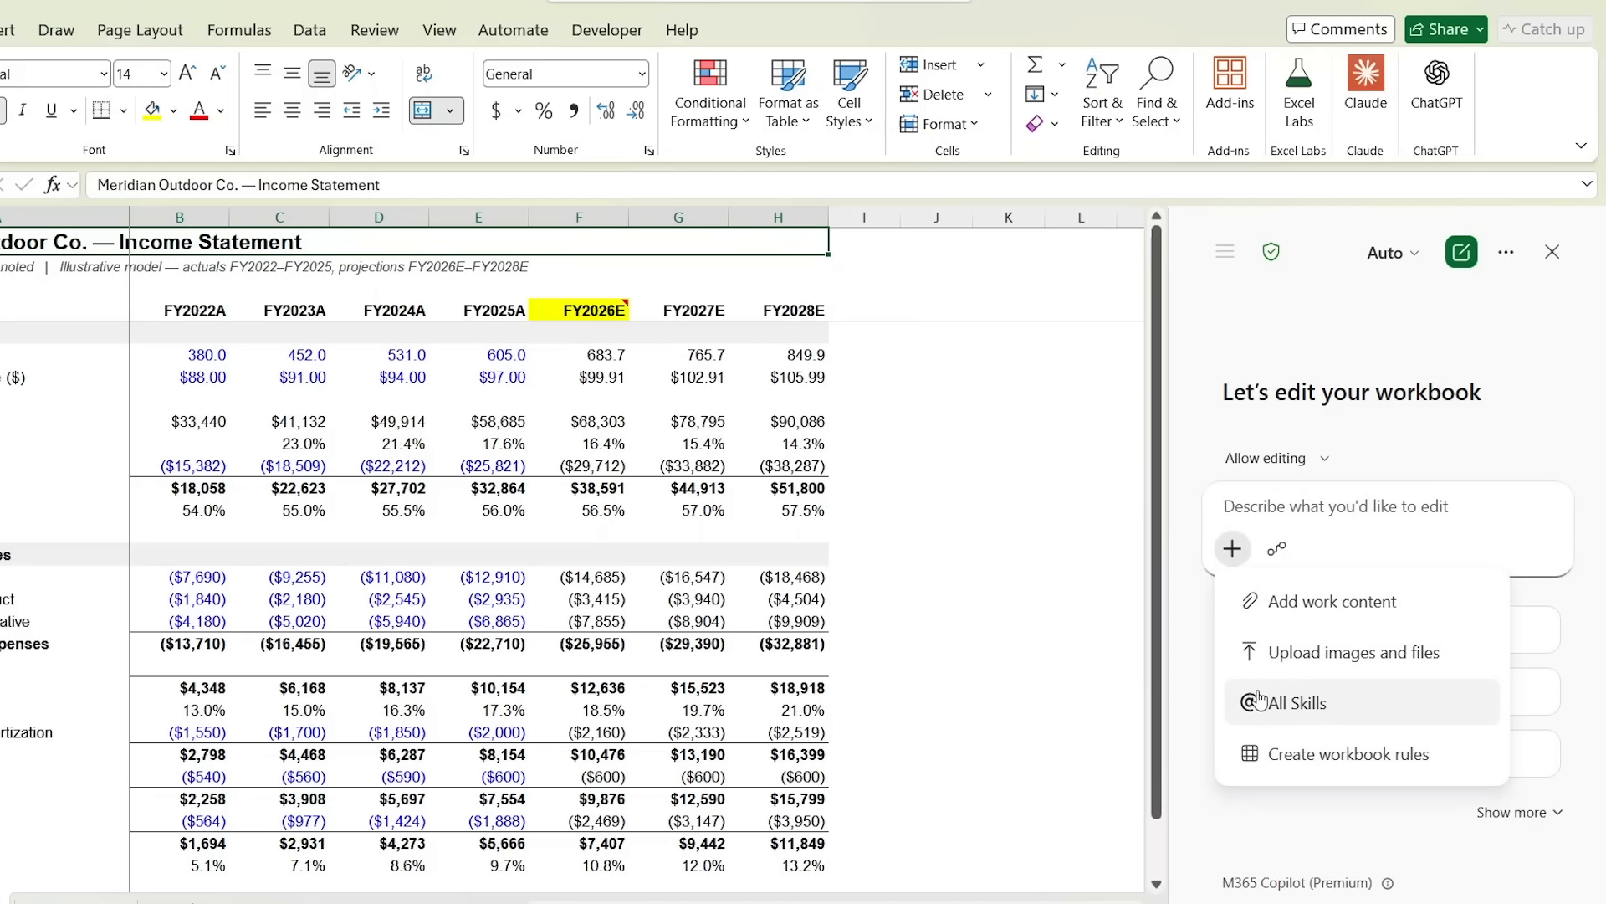
# - Bring up all available Copilot skills for the prompt and browse through the list to the modelling skills
pyautogui.click(1345, 710)
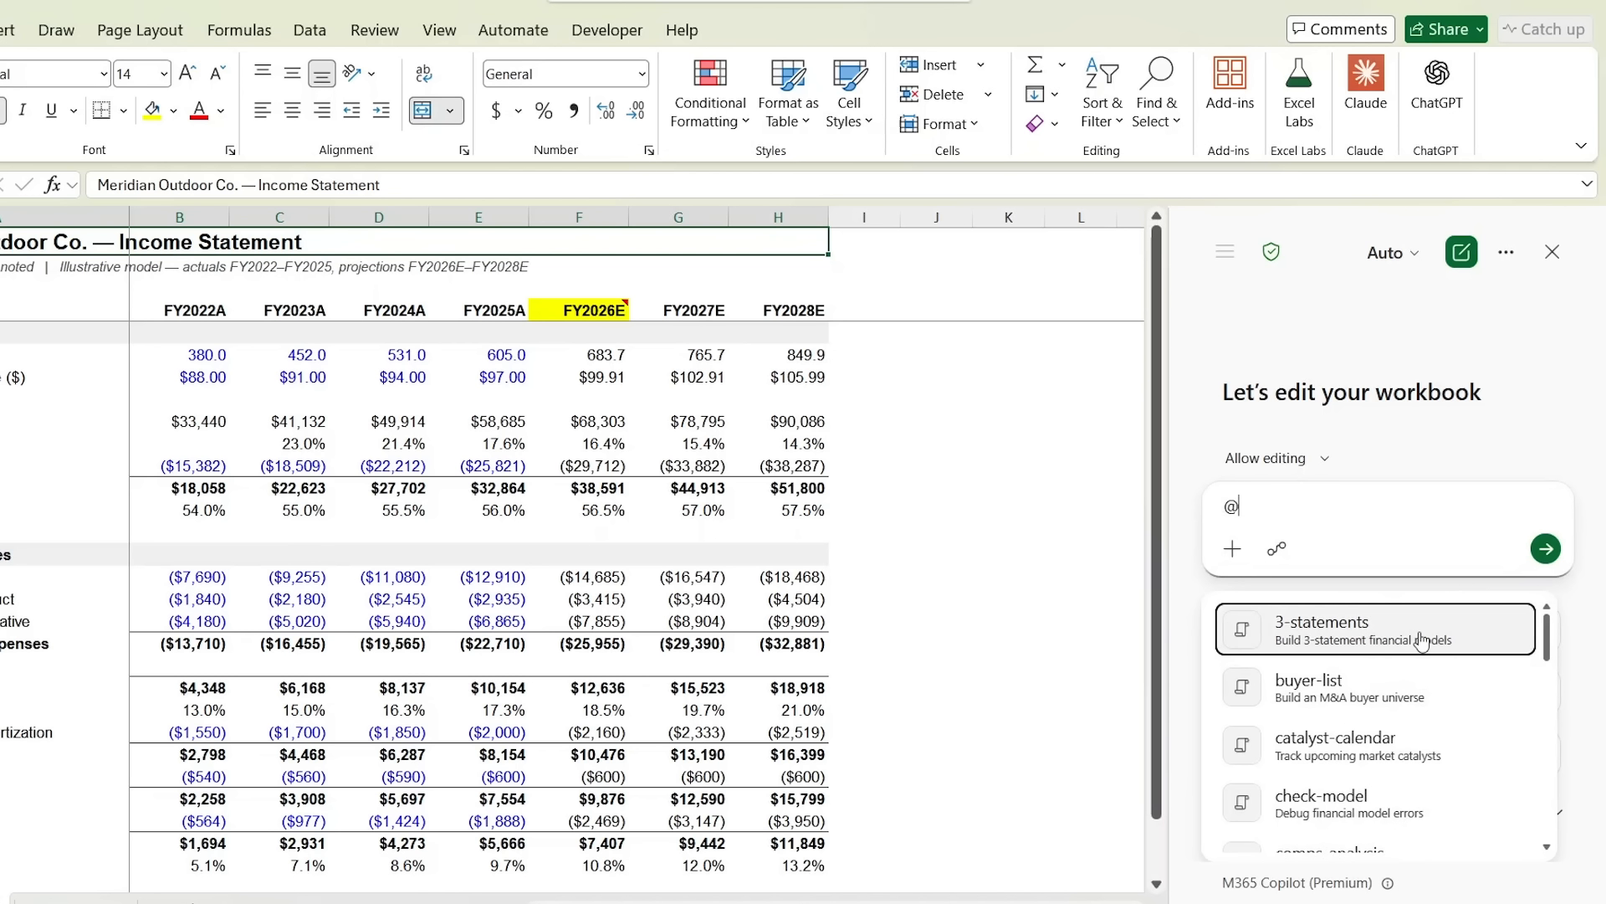
pyautogui.scroll(-3, 1422, 736)
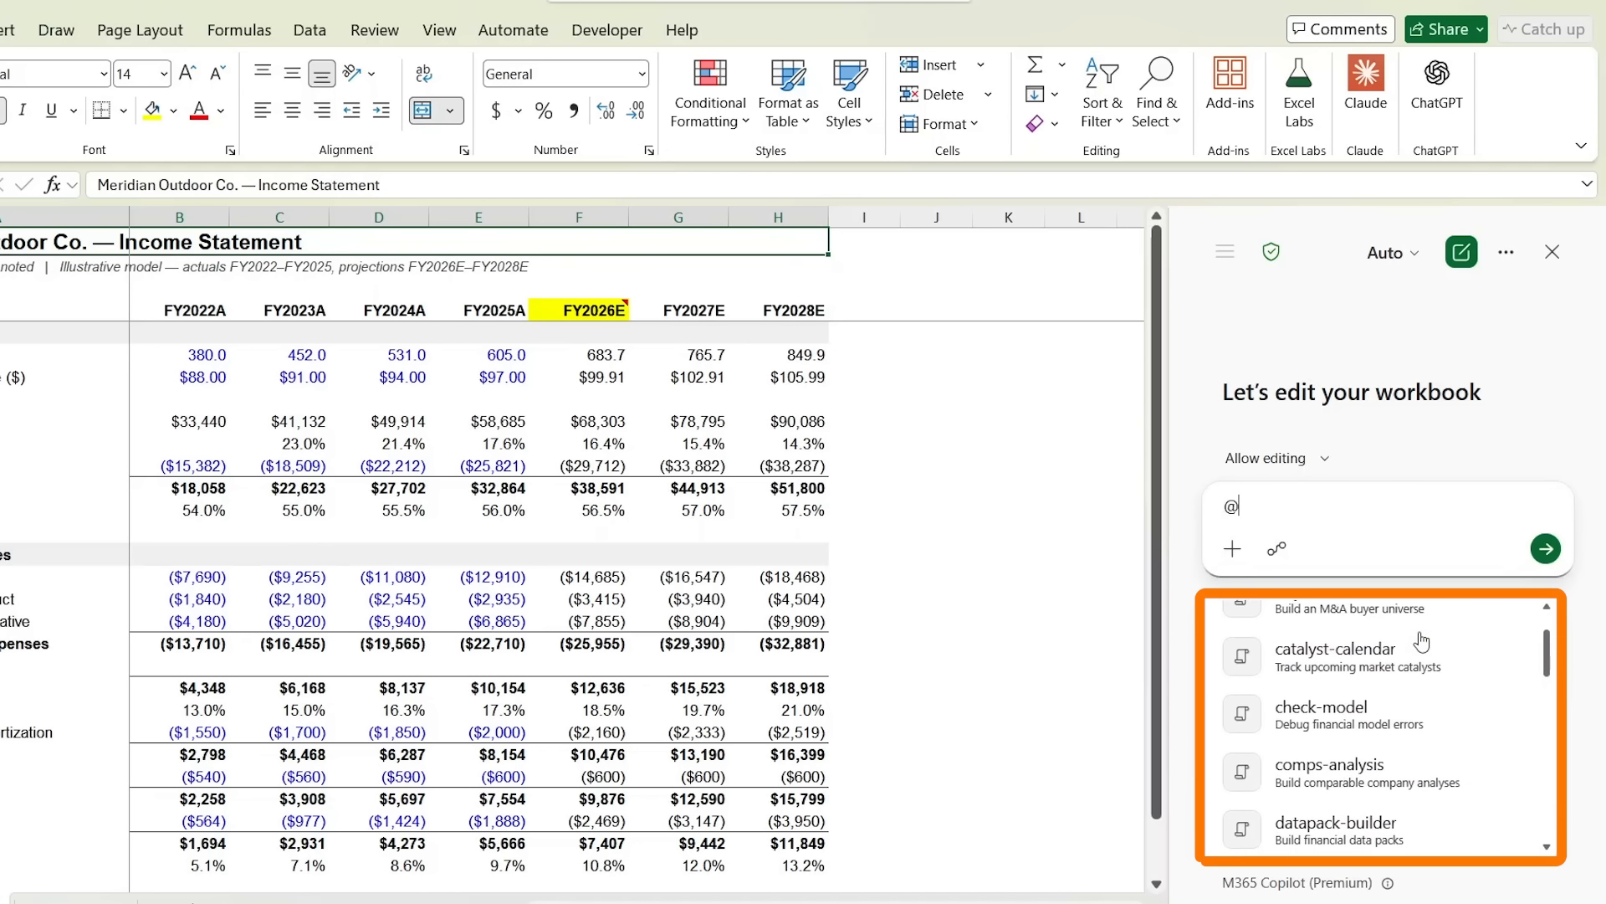
pyautogui.scroll(-4, 1424, 828)
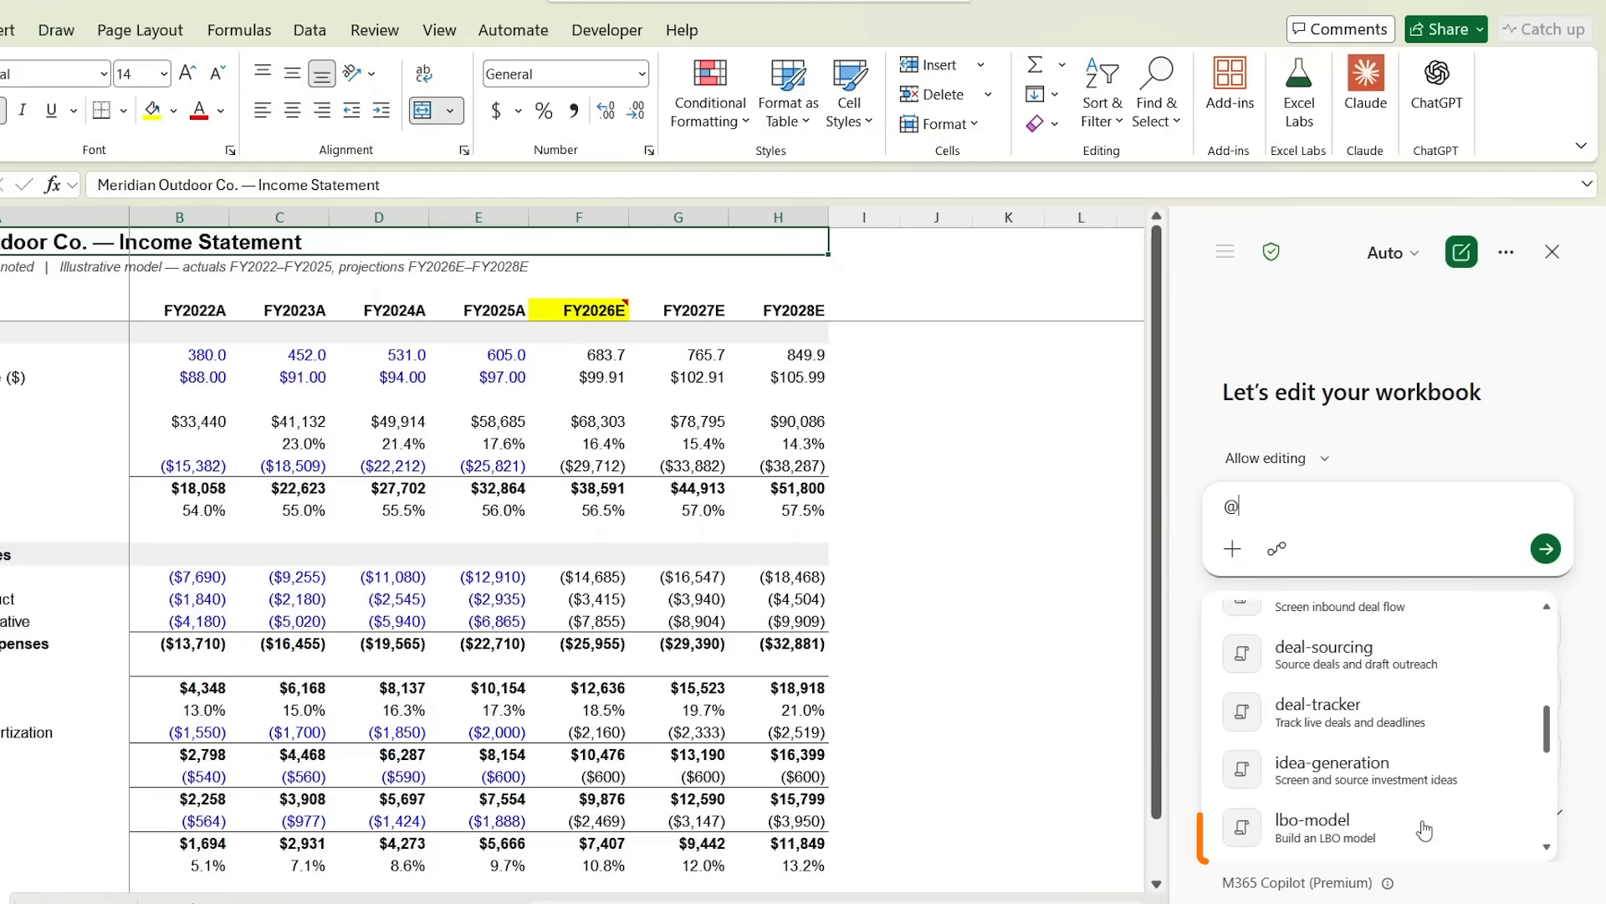
pyautogui.scroll(-2, 1429, 624)
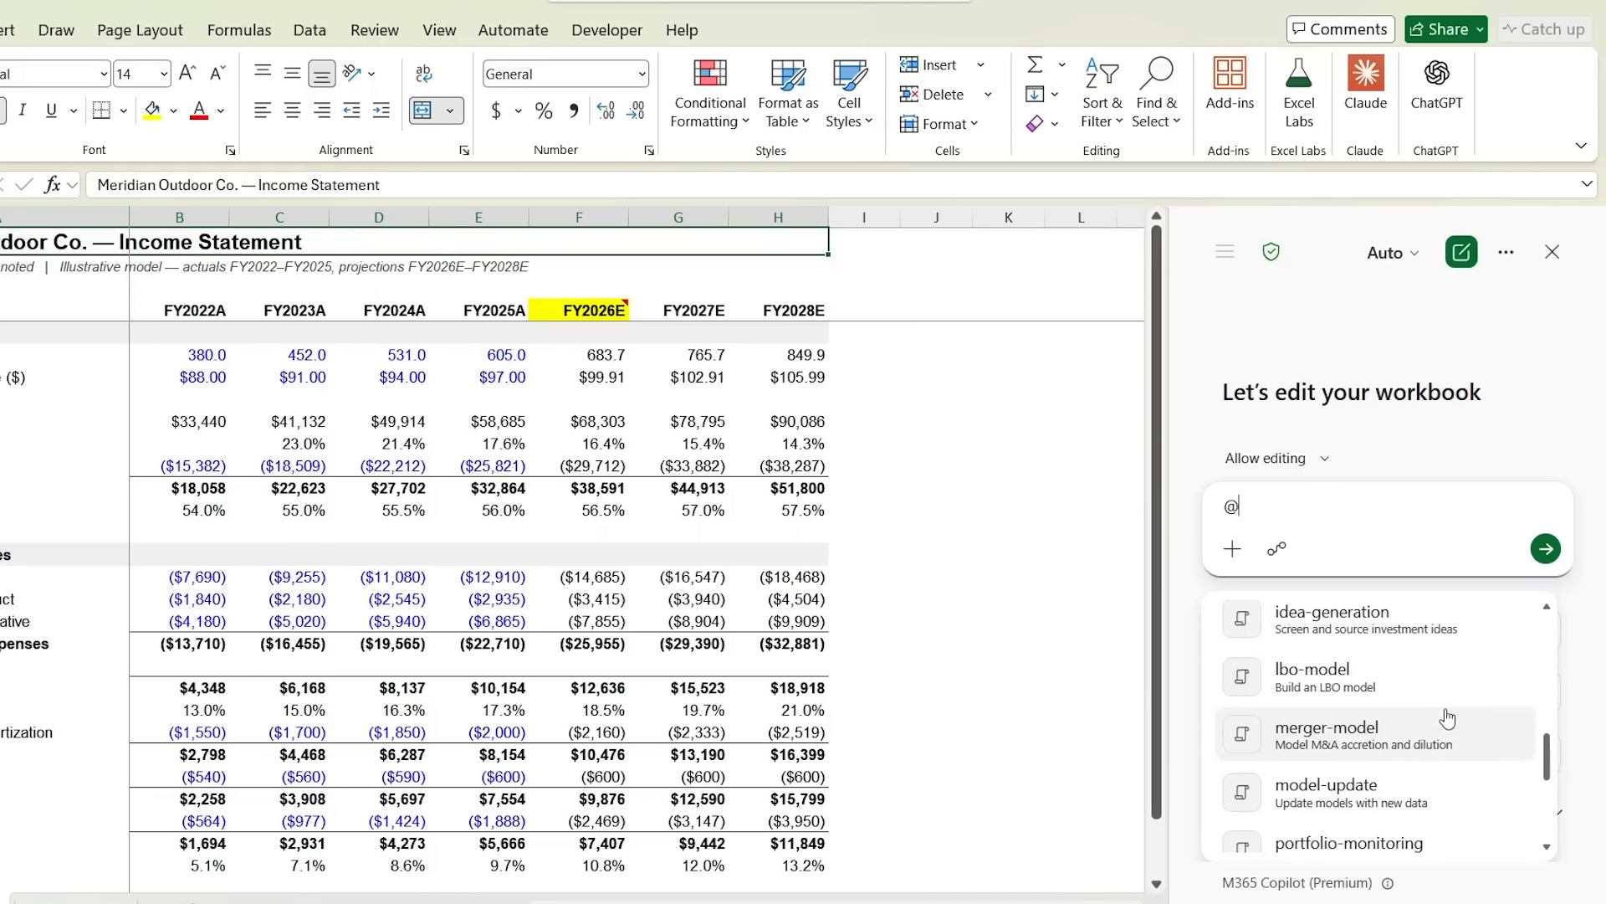
pyautogui.scroll(-2, 1448, 718)
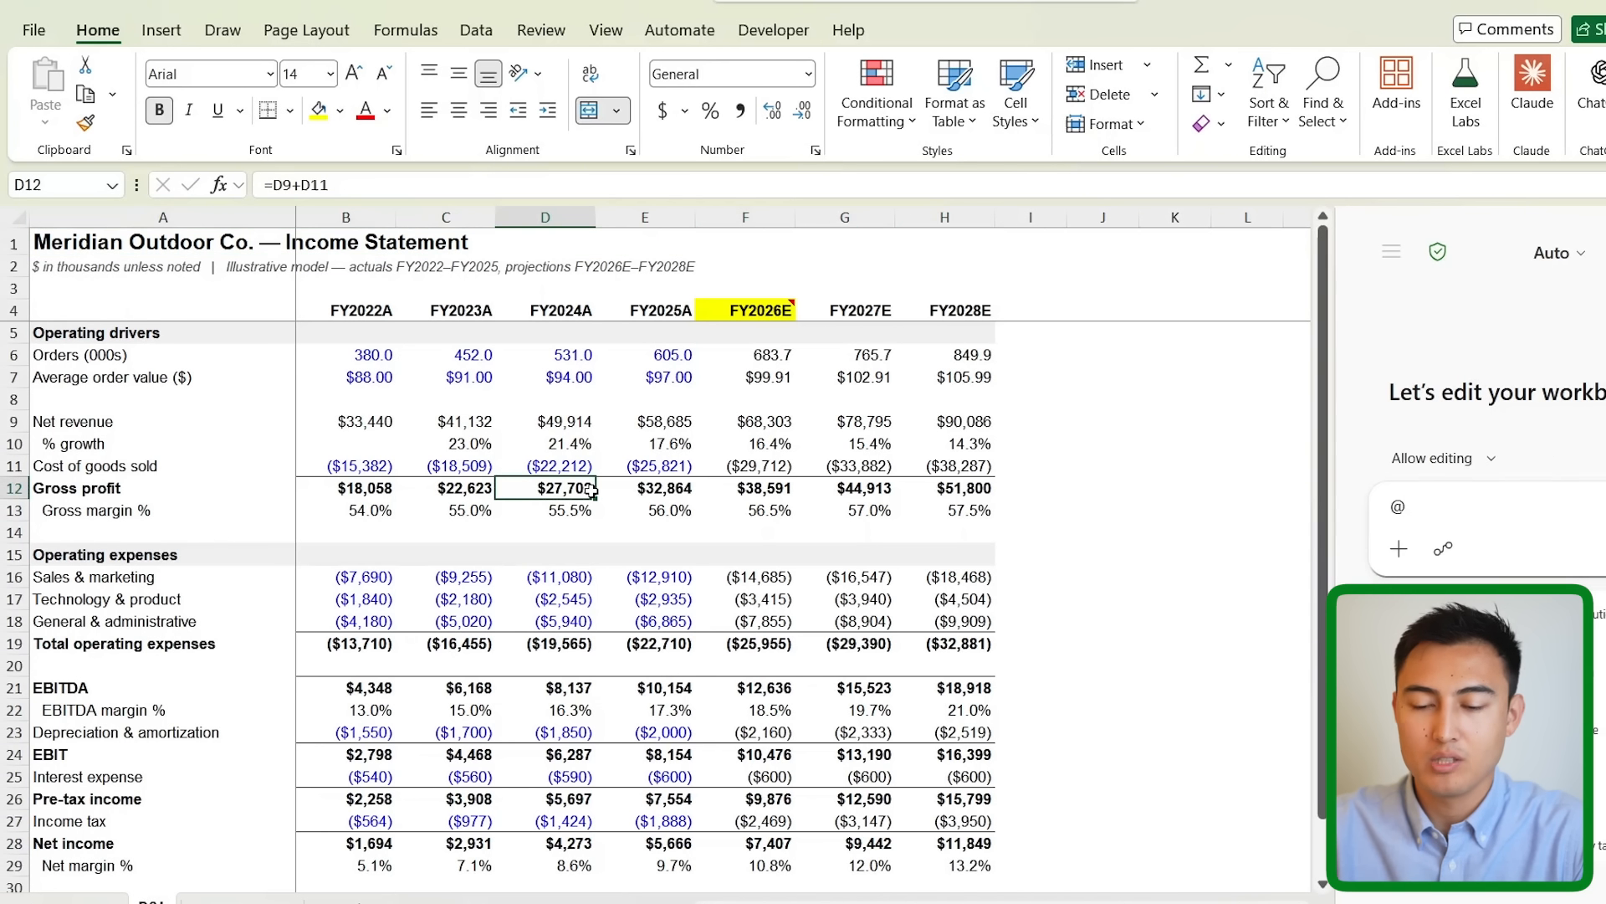
# - Examine the income statement's actual years FY2022A–FY2025A and its estimate years FY2026E–FY2028E
pyautogui.moveTo(345, 308); pyautogui.dragTo(620, 304)
pyautogui.click(658, 308)
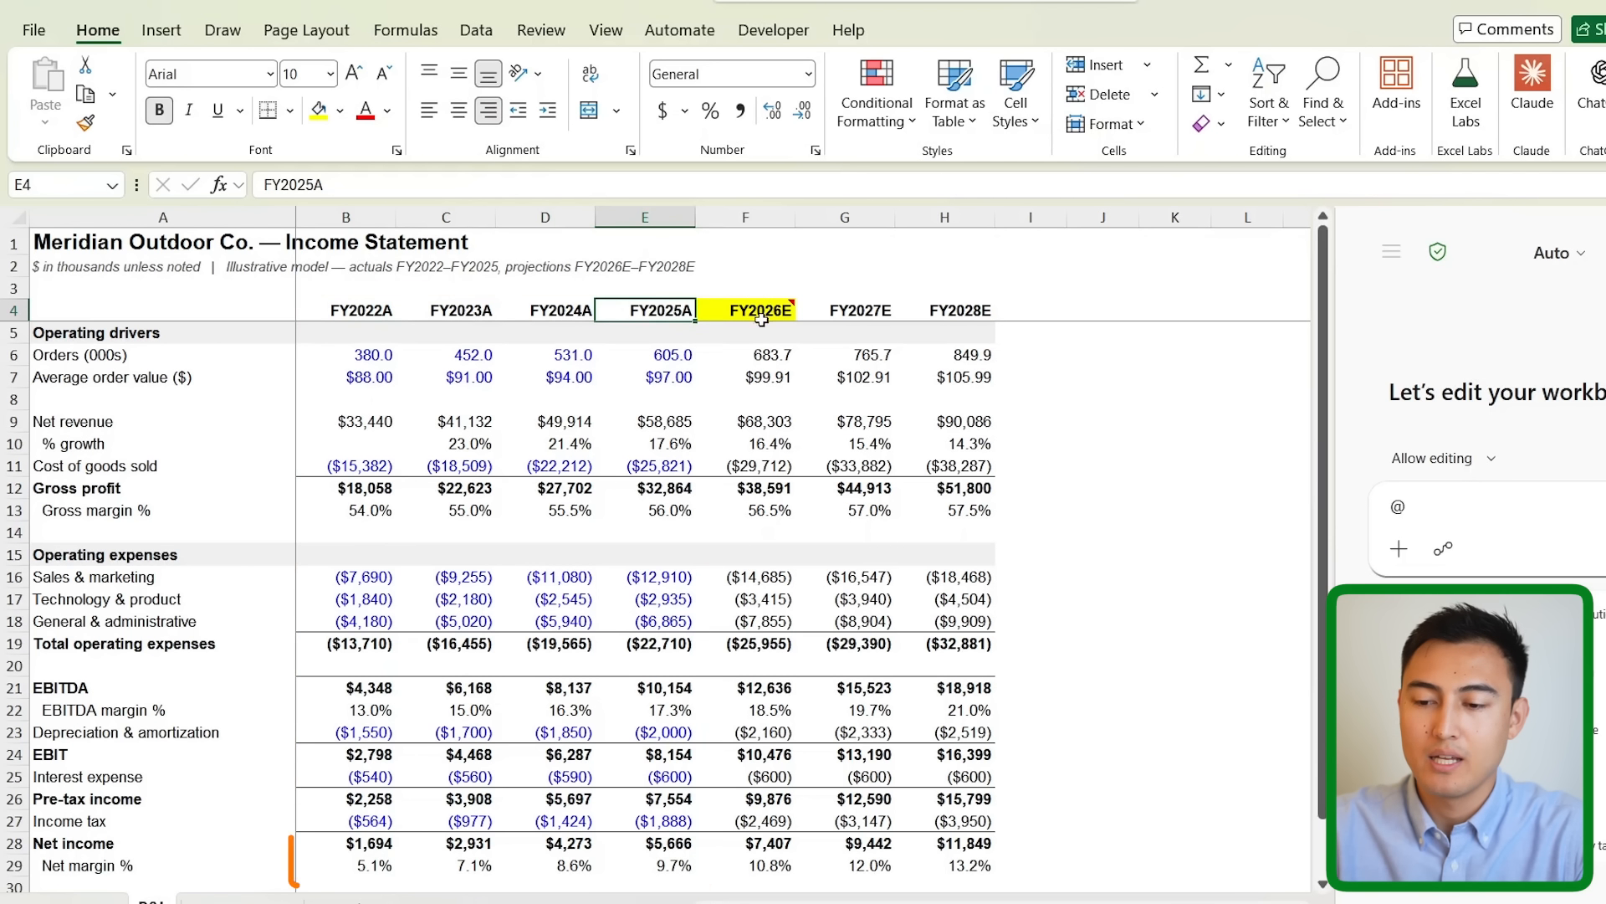
pyautogui.moveTo(980, 308); pyautogui.dragTo(725, 311)
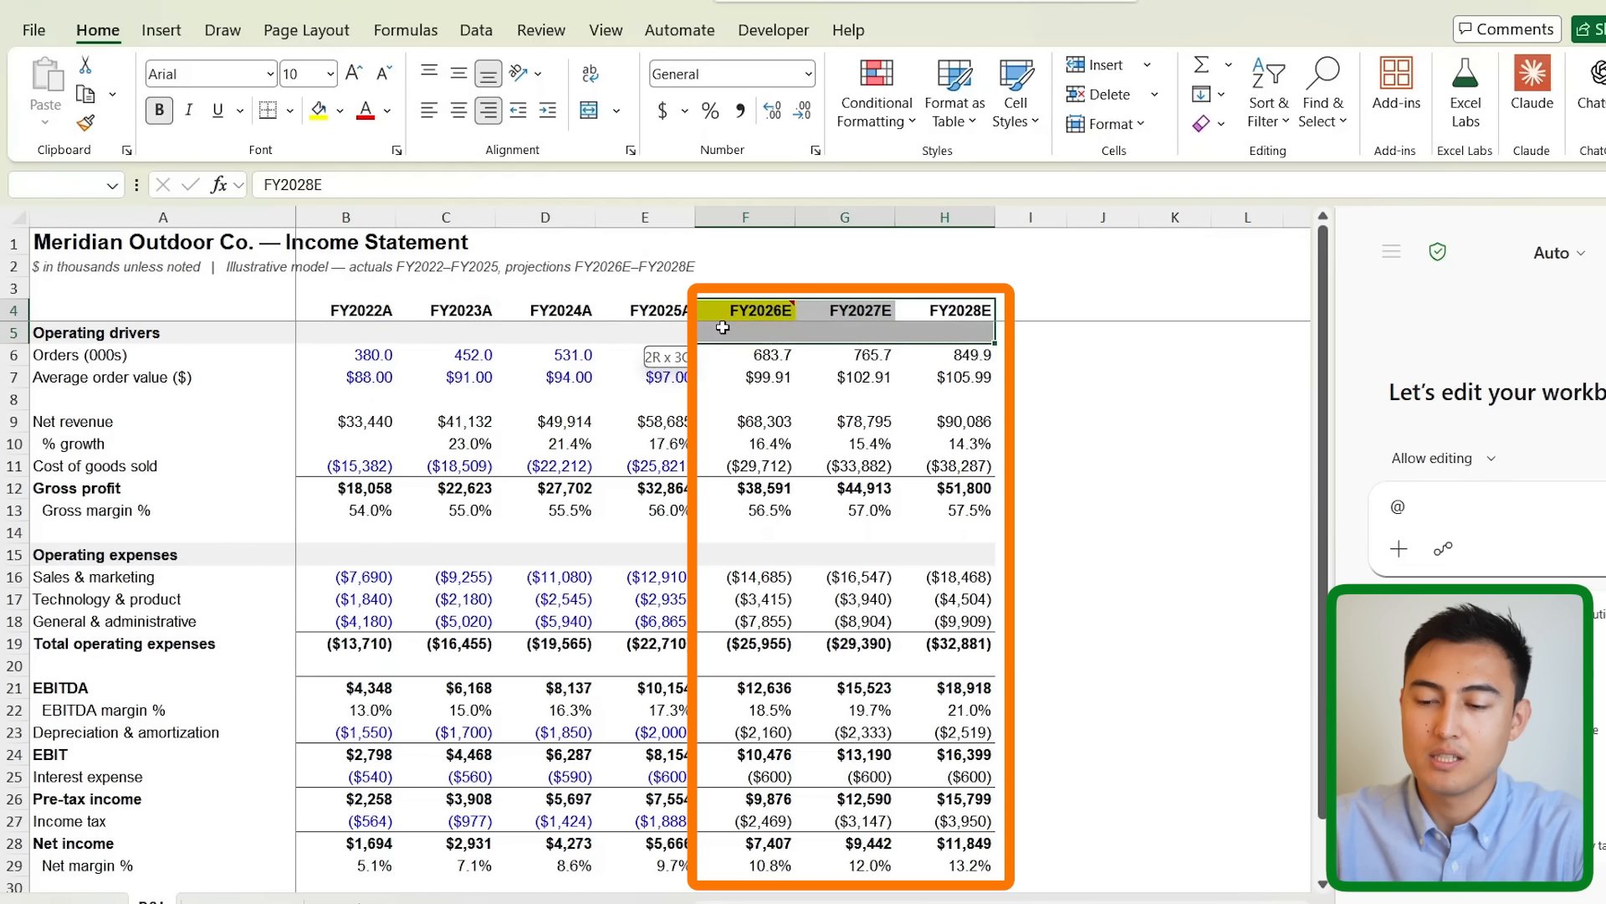
pyautogui.click(830, 360)
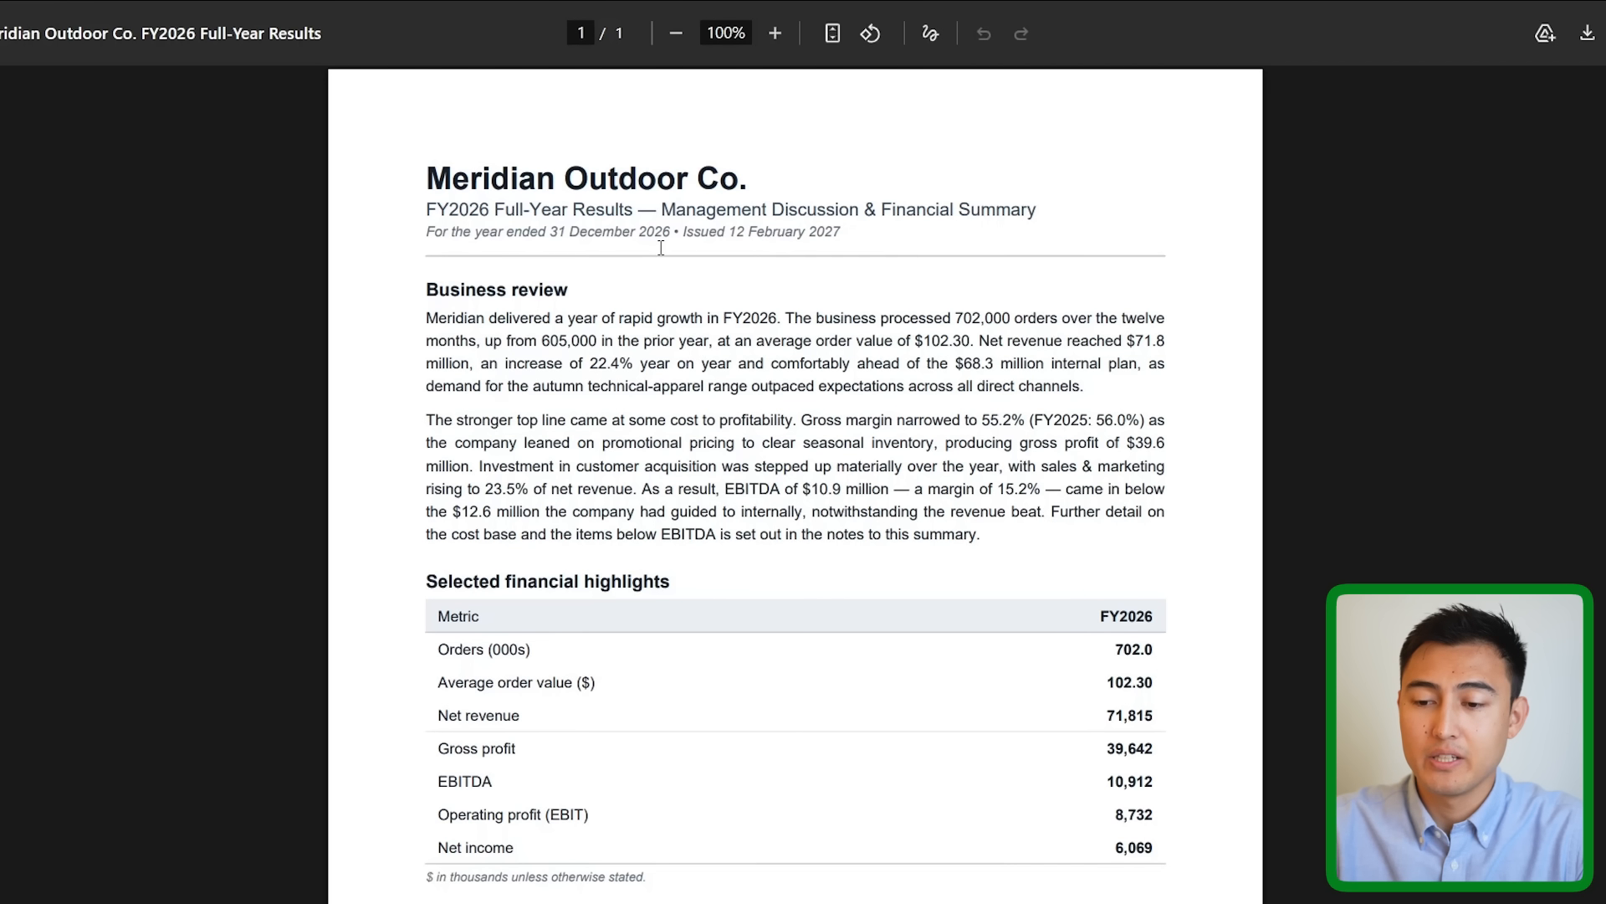
# - Read the title of Meridian's FY2026 Full-Year Results PDF and return to the income statement workbook
pyautogui.moveTo(422, 209); pyautogui.dragTo(638, 205)
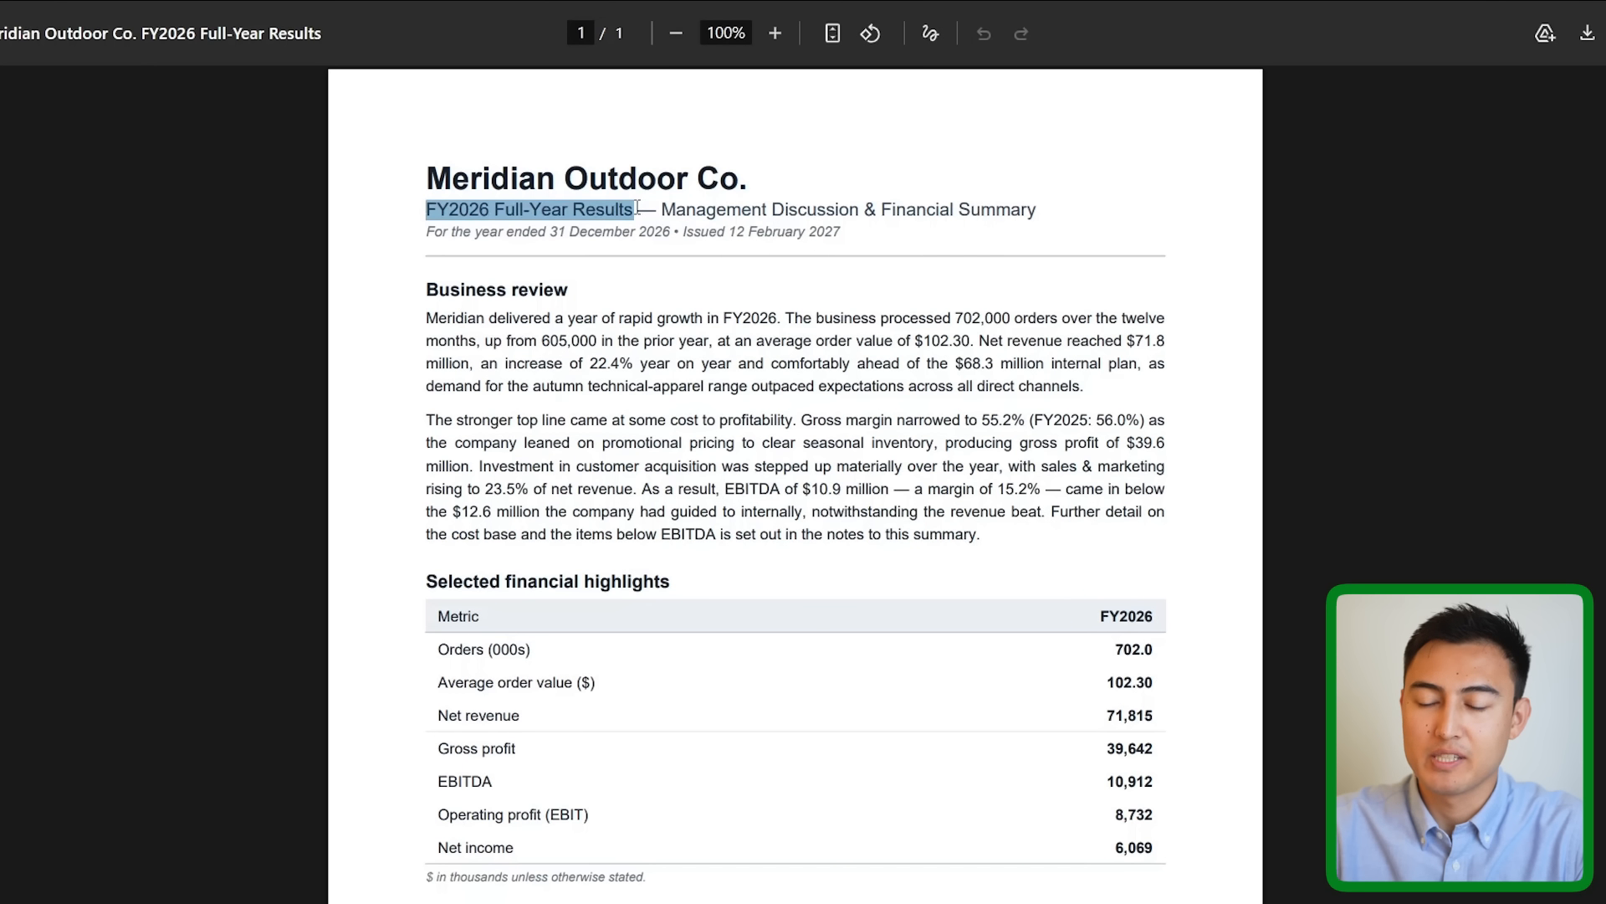
pyautogui.doubleClick(608, 210)
pyautogui.click(487, 222)
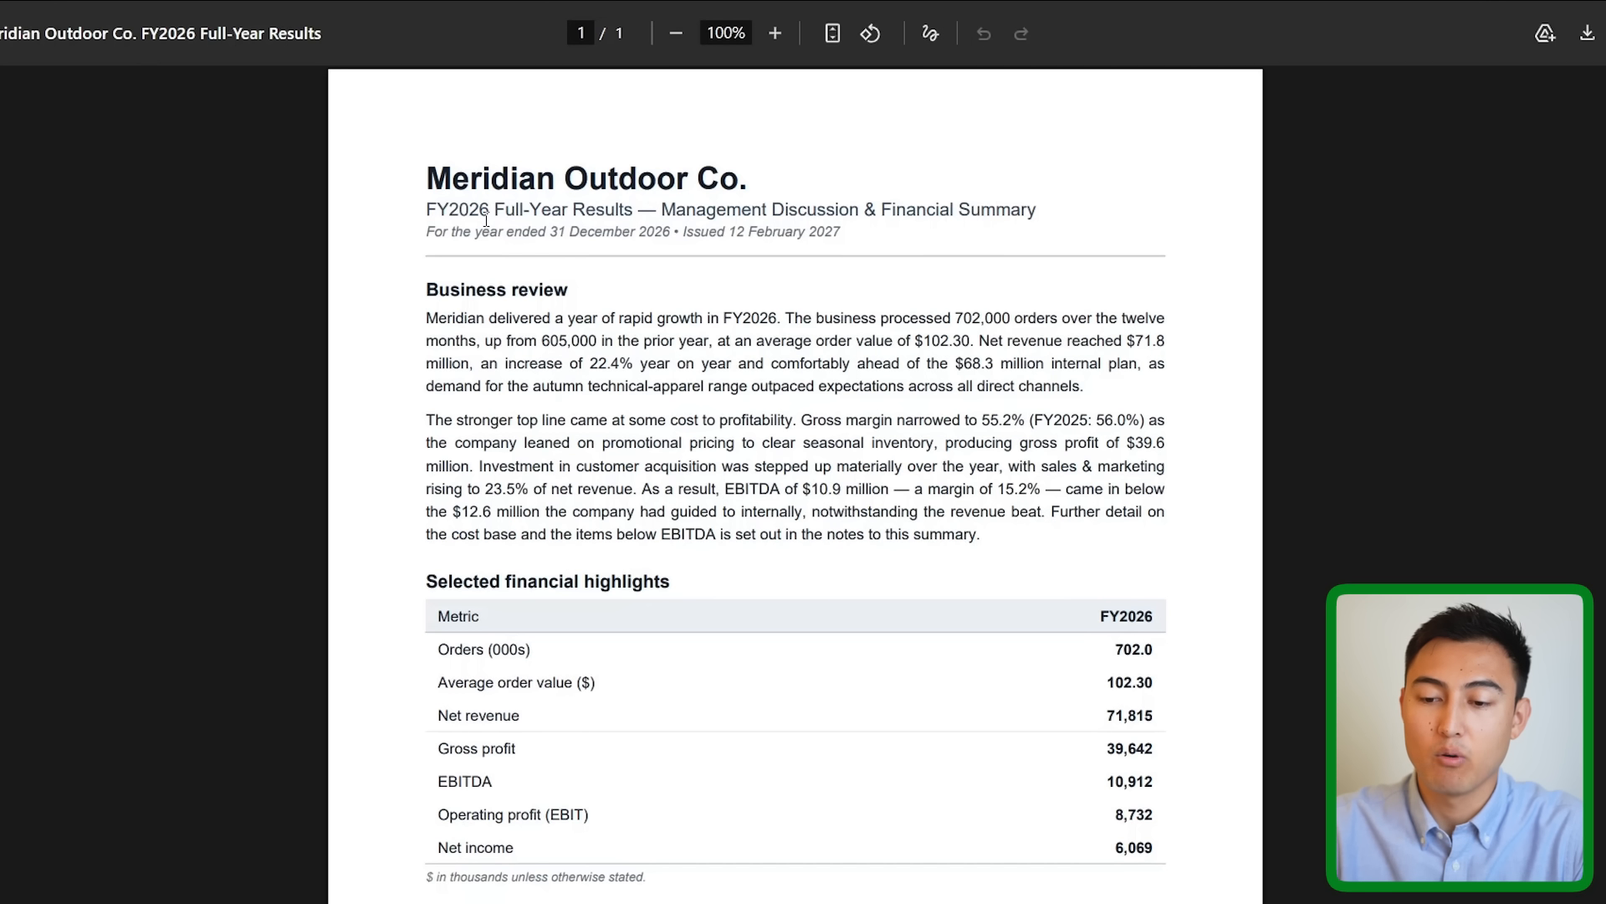
pyautogui.hotkey('alt', 'Tab')
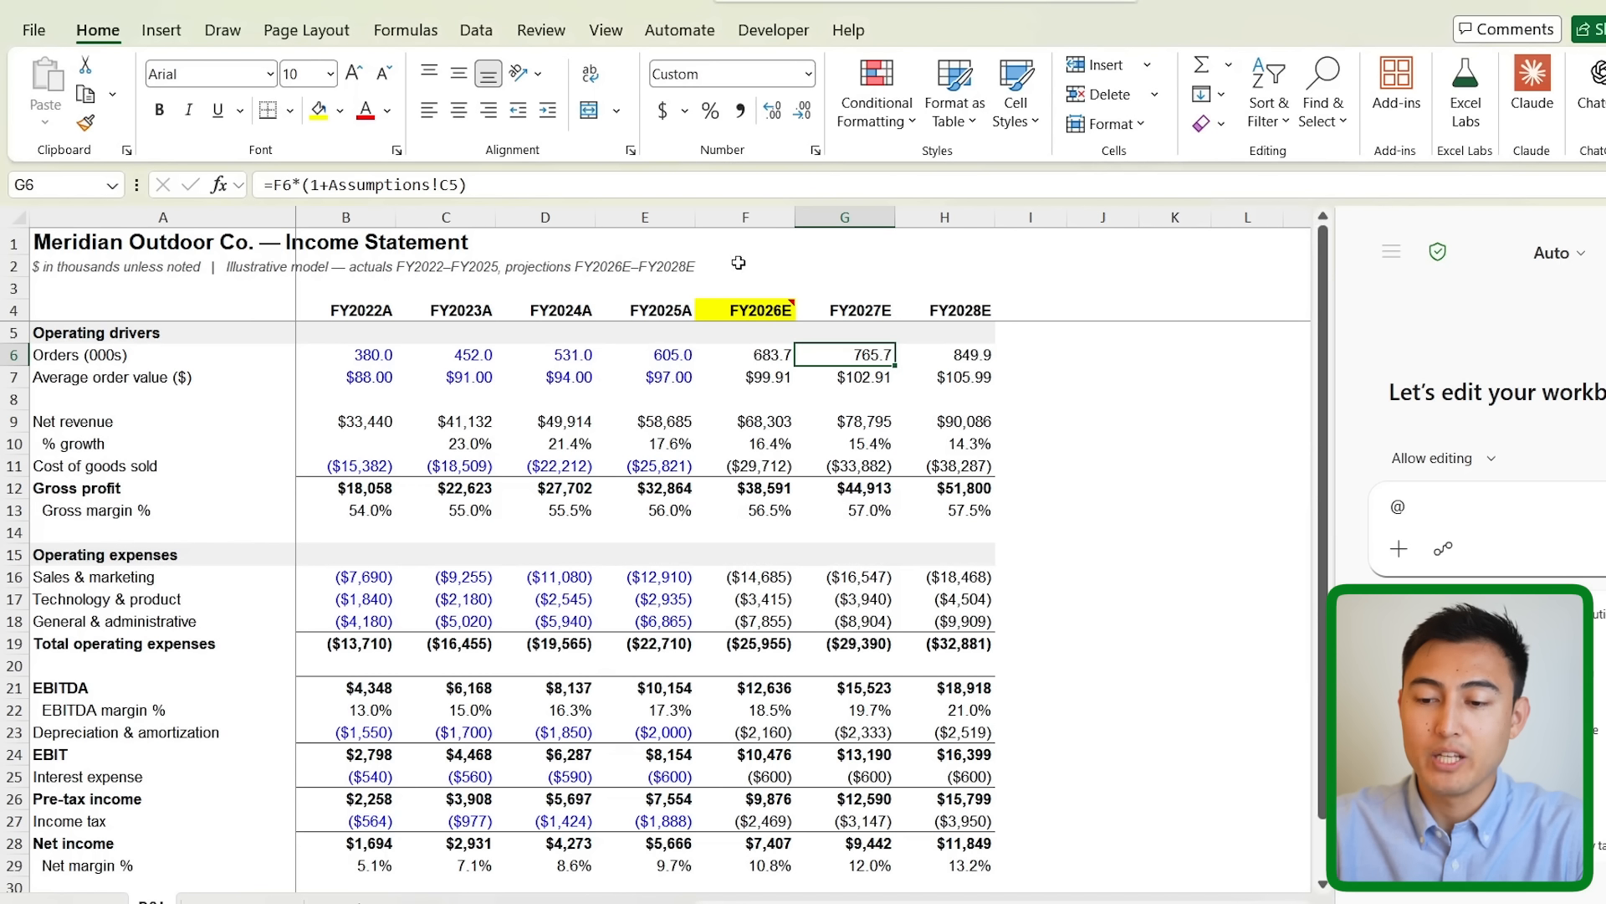
# - Review the FY2026E figures from orders down to EBITDA and the FY2027E and FY2028E forecast year headings
pyautogui.moveTo(738, 350); pyautogui.dragTo(757, 688)
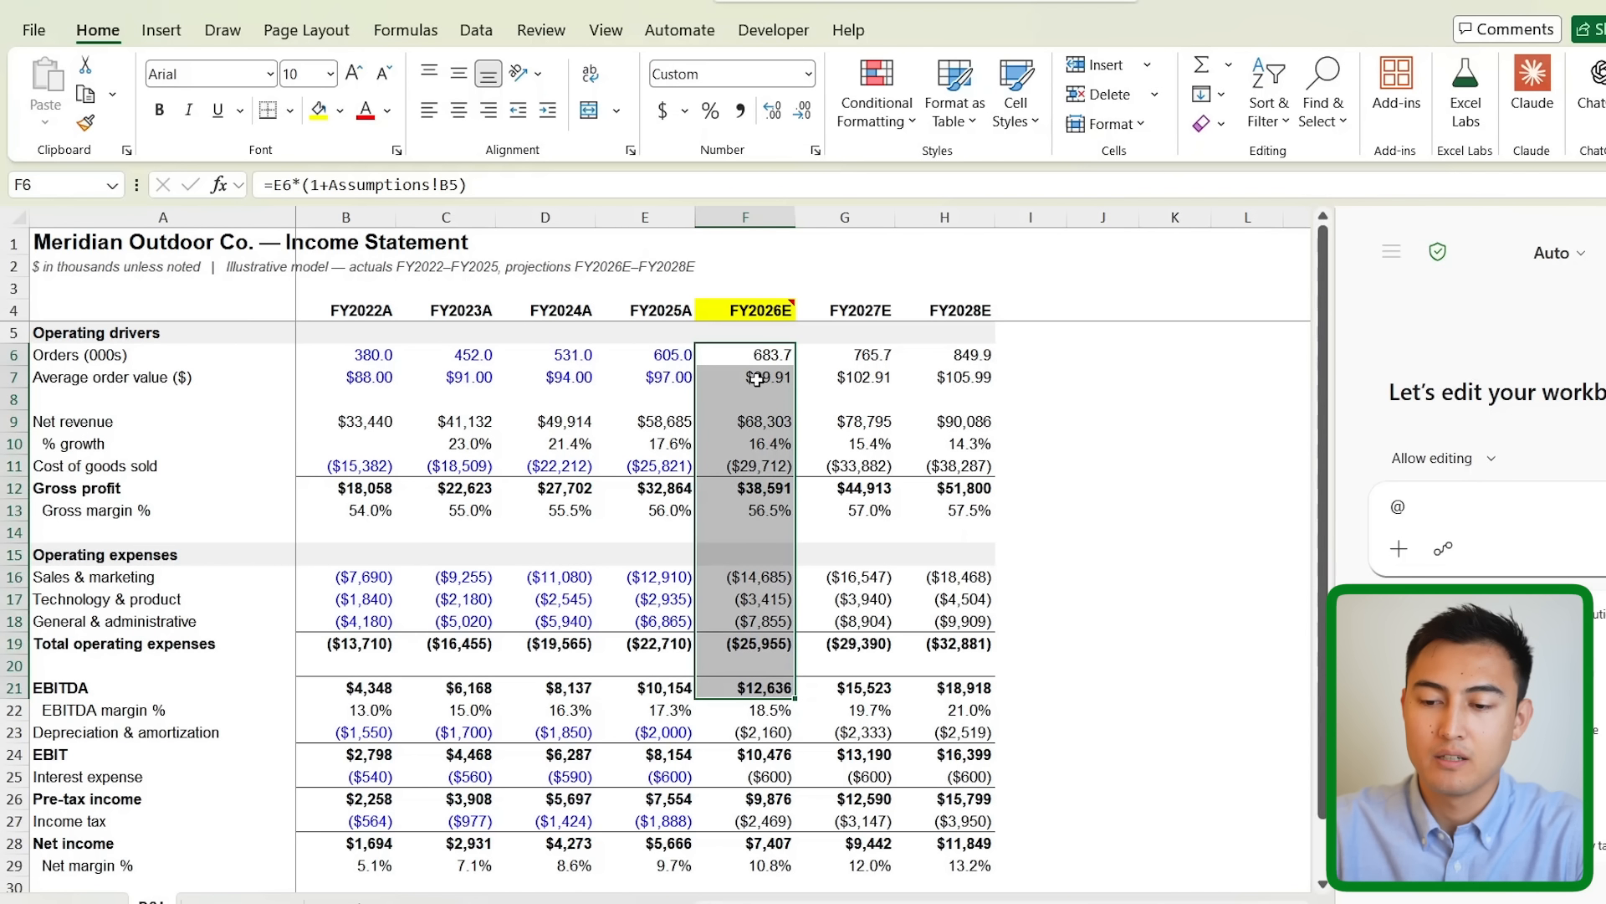
pyautogui.click(850, 310)
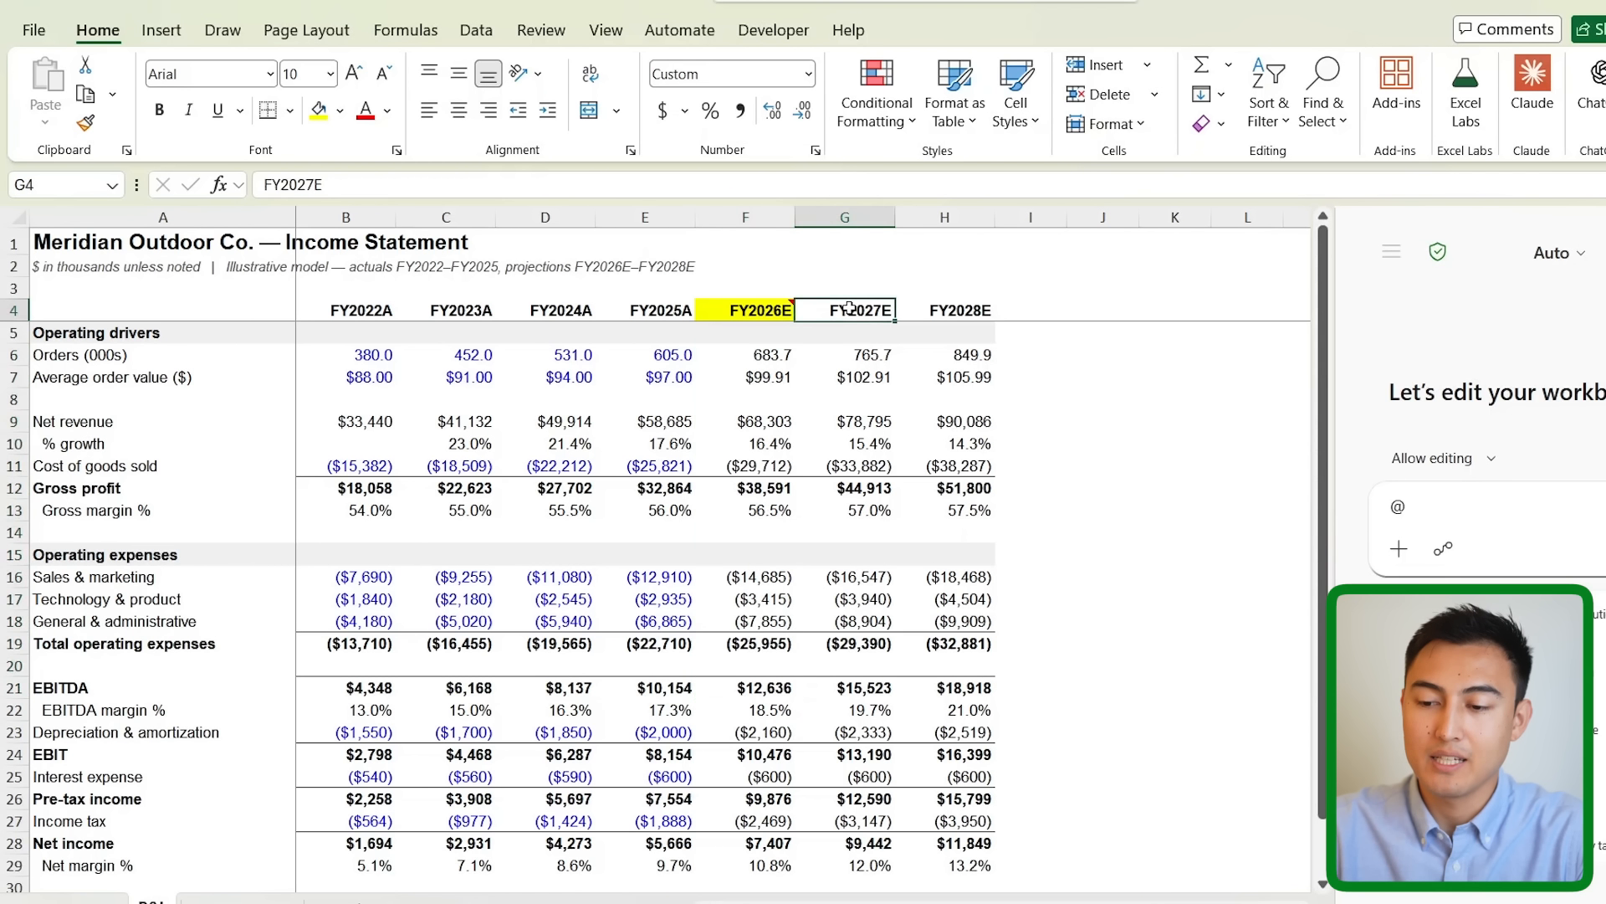
pyautogui.click(956, 308)
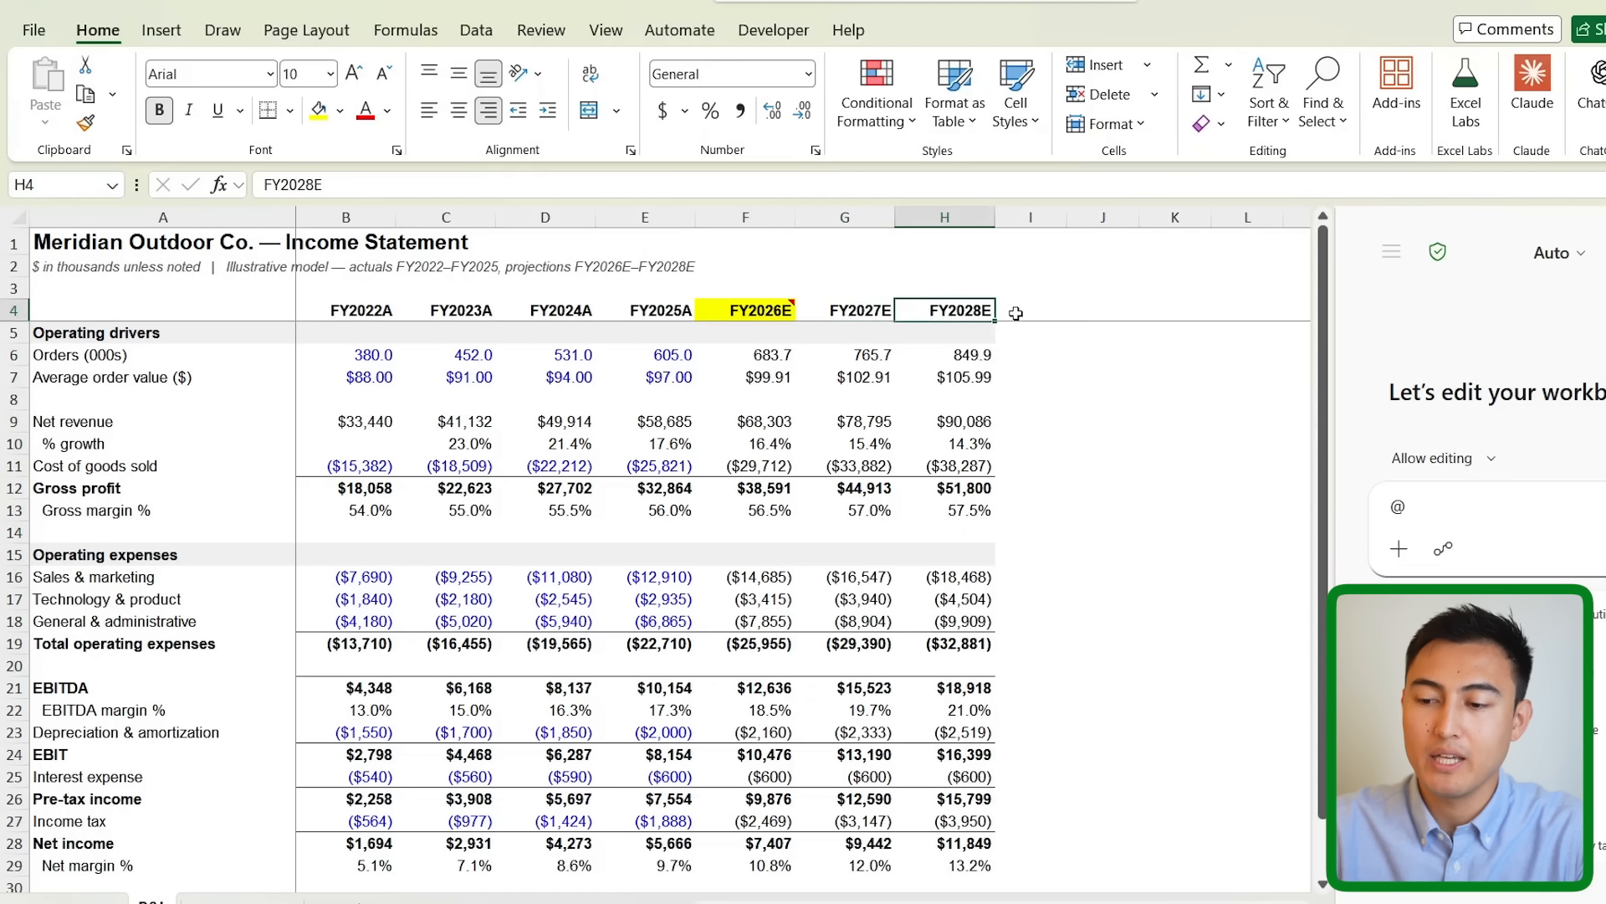
pyautogui.click(1017, 312)
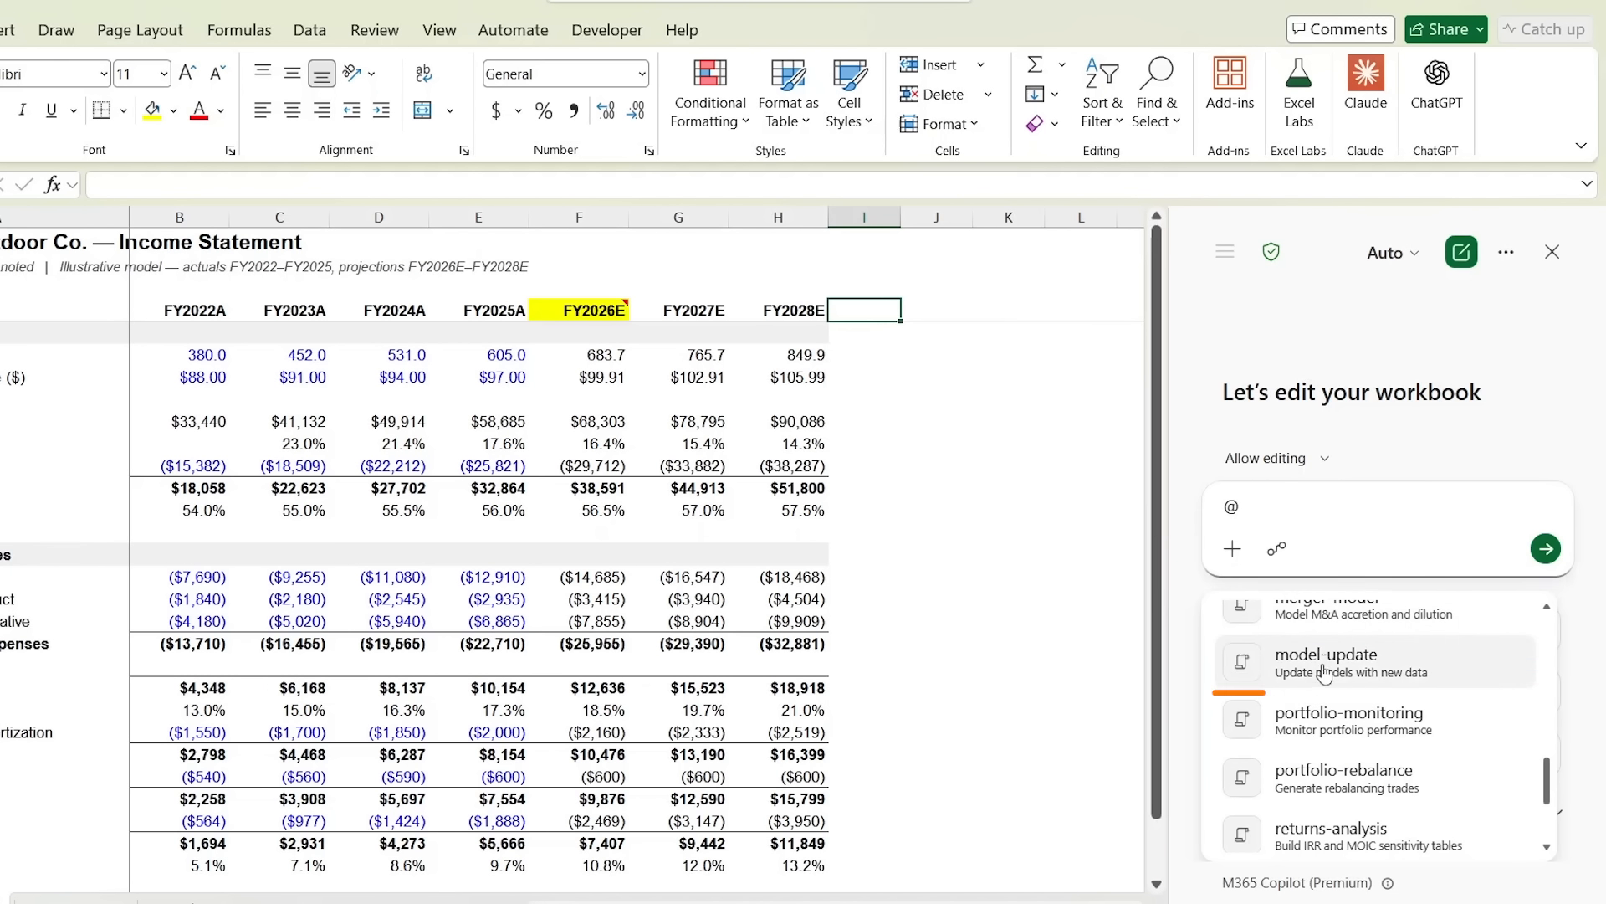
# - Prompt the model-update skill to add 2026 actuals from the attached PDF and revise the forecast years to 2027, 2028, and 2029
pyautogui.click(1455, 656)
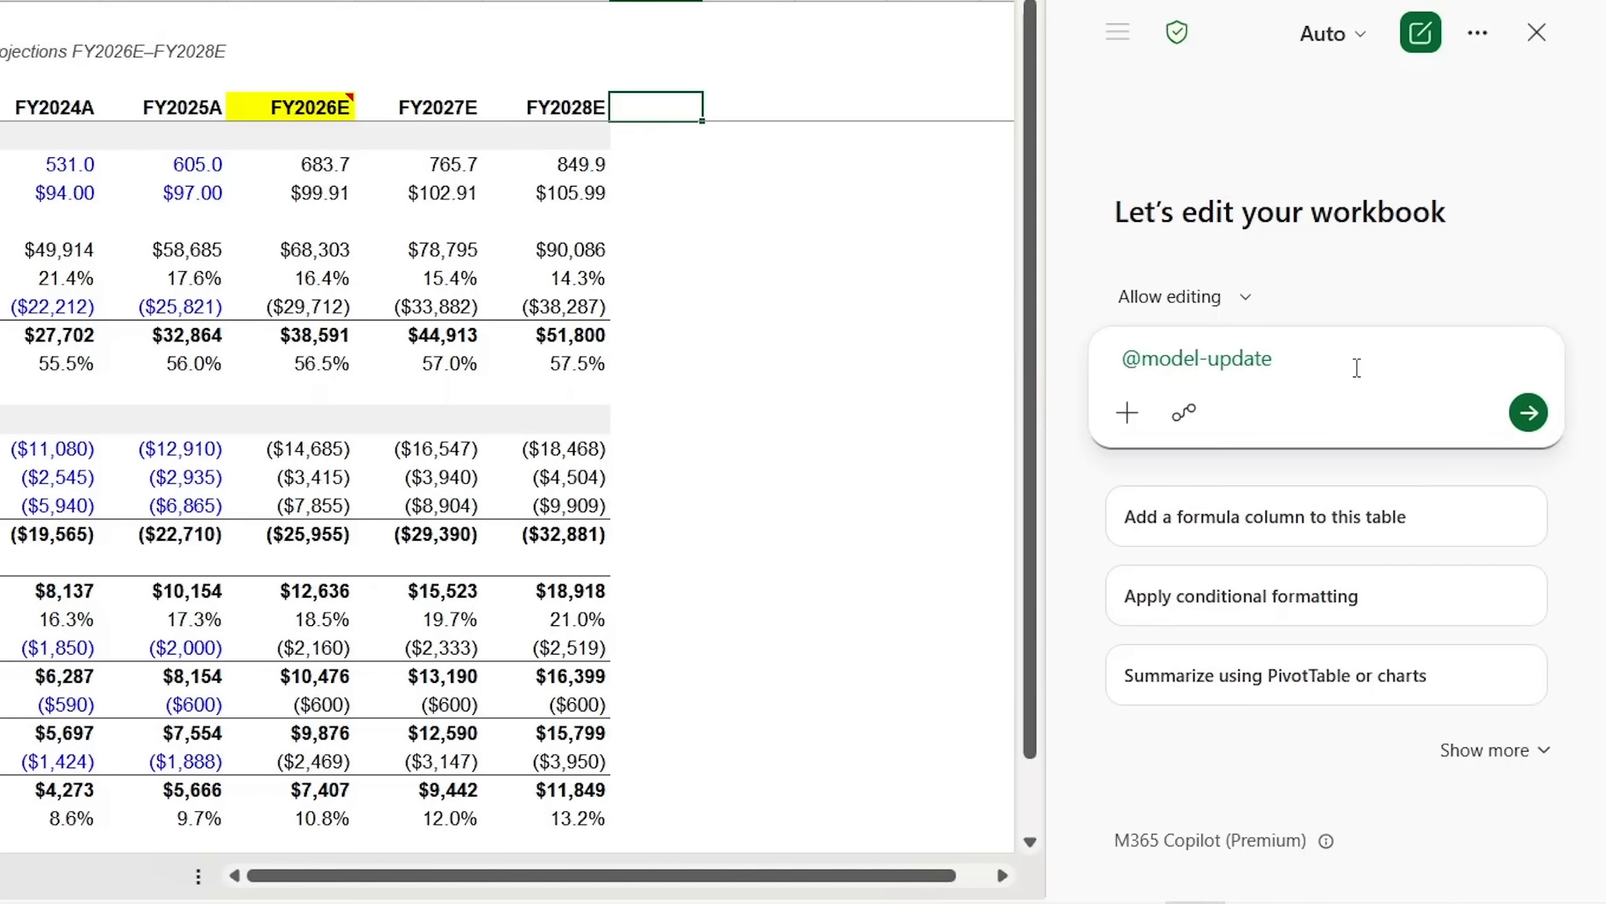
pyautogui.hotkey('ctrl', 'v')
pyautogui.moveTo(1297, 284); pyautogui.dragTo(1409, 312)
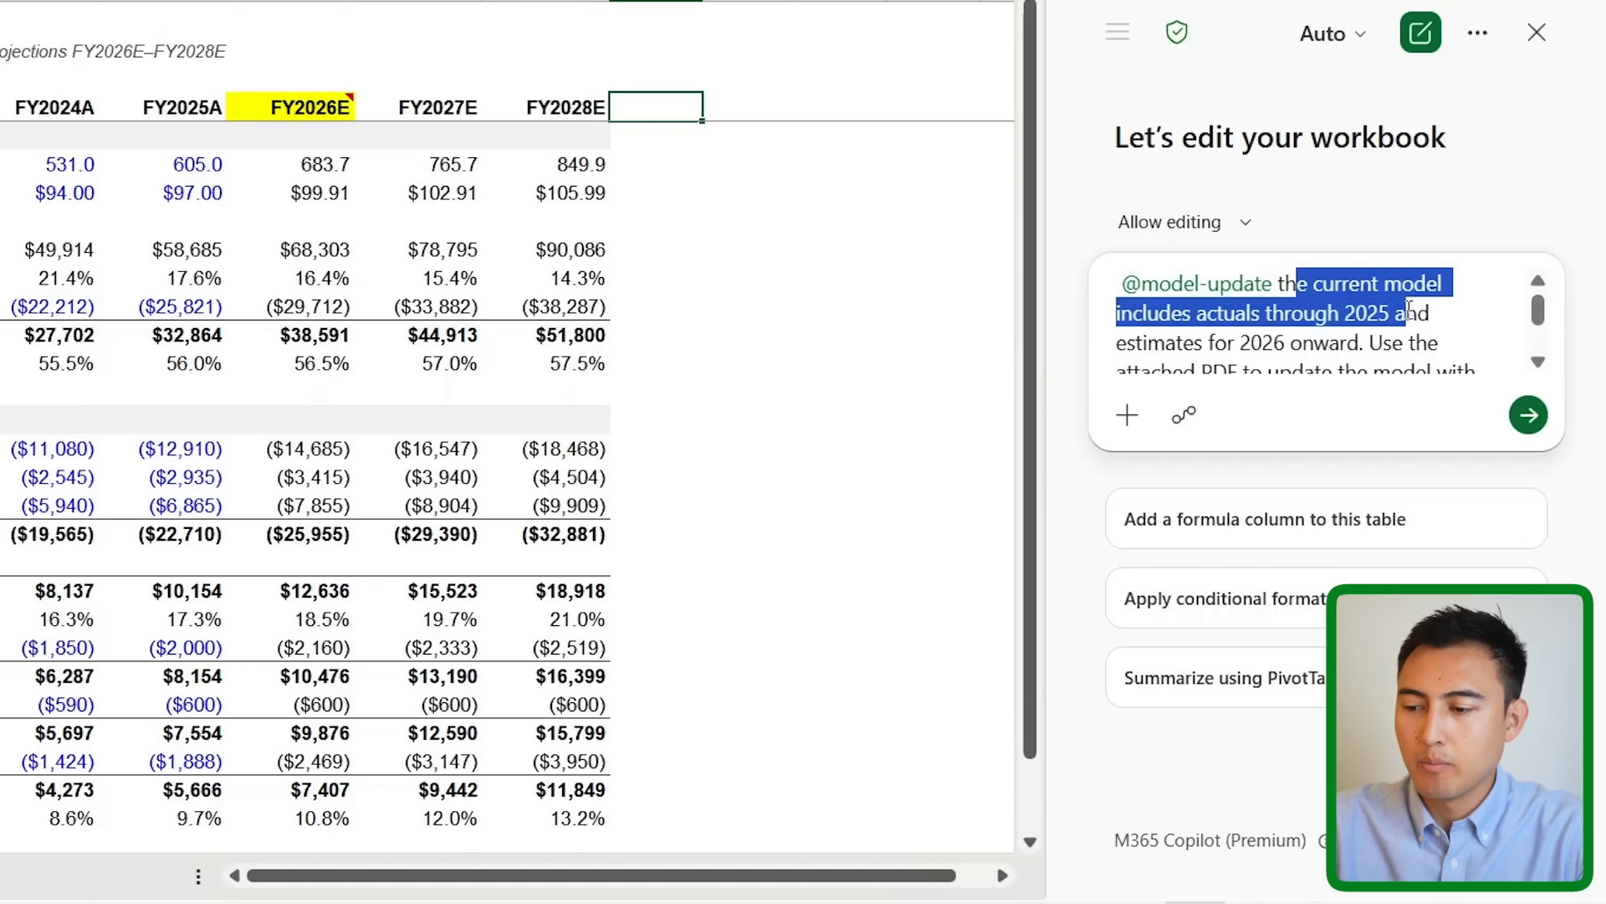
pyautogui.click(1402, 303)
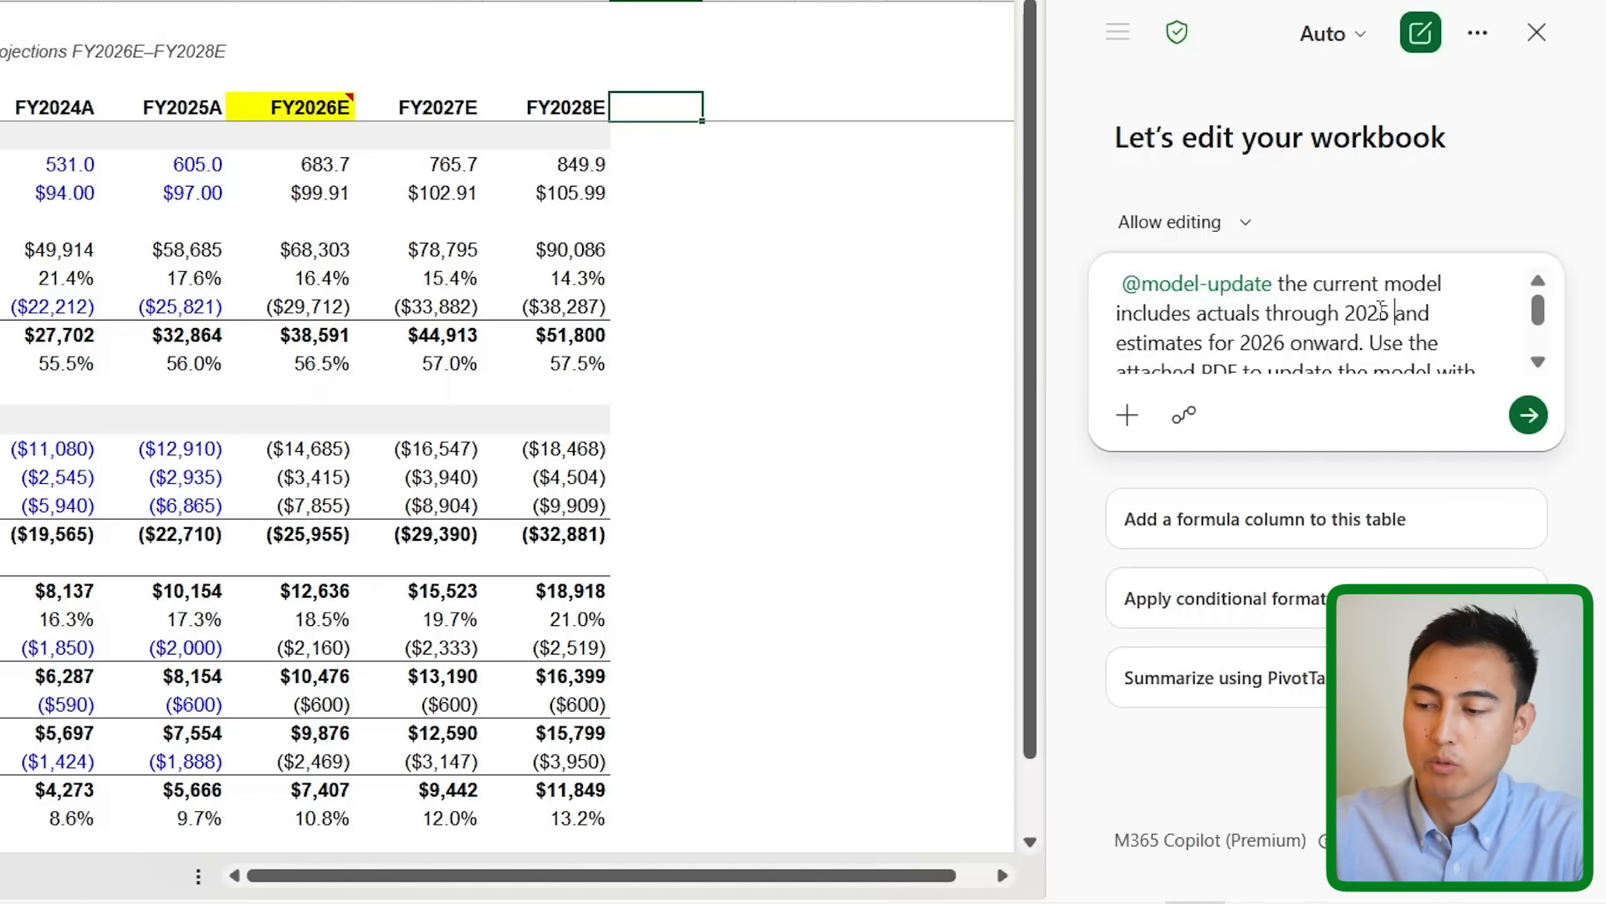
pyautogui.scroll(-2, 1381, 310)
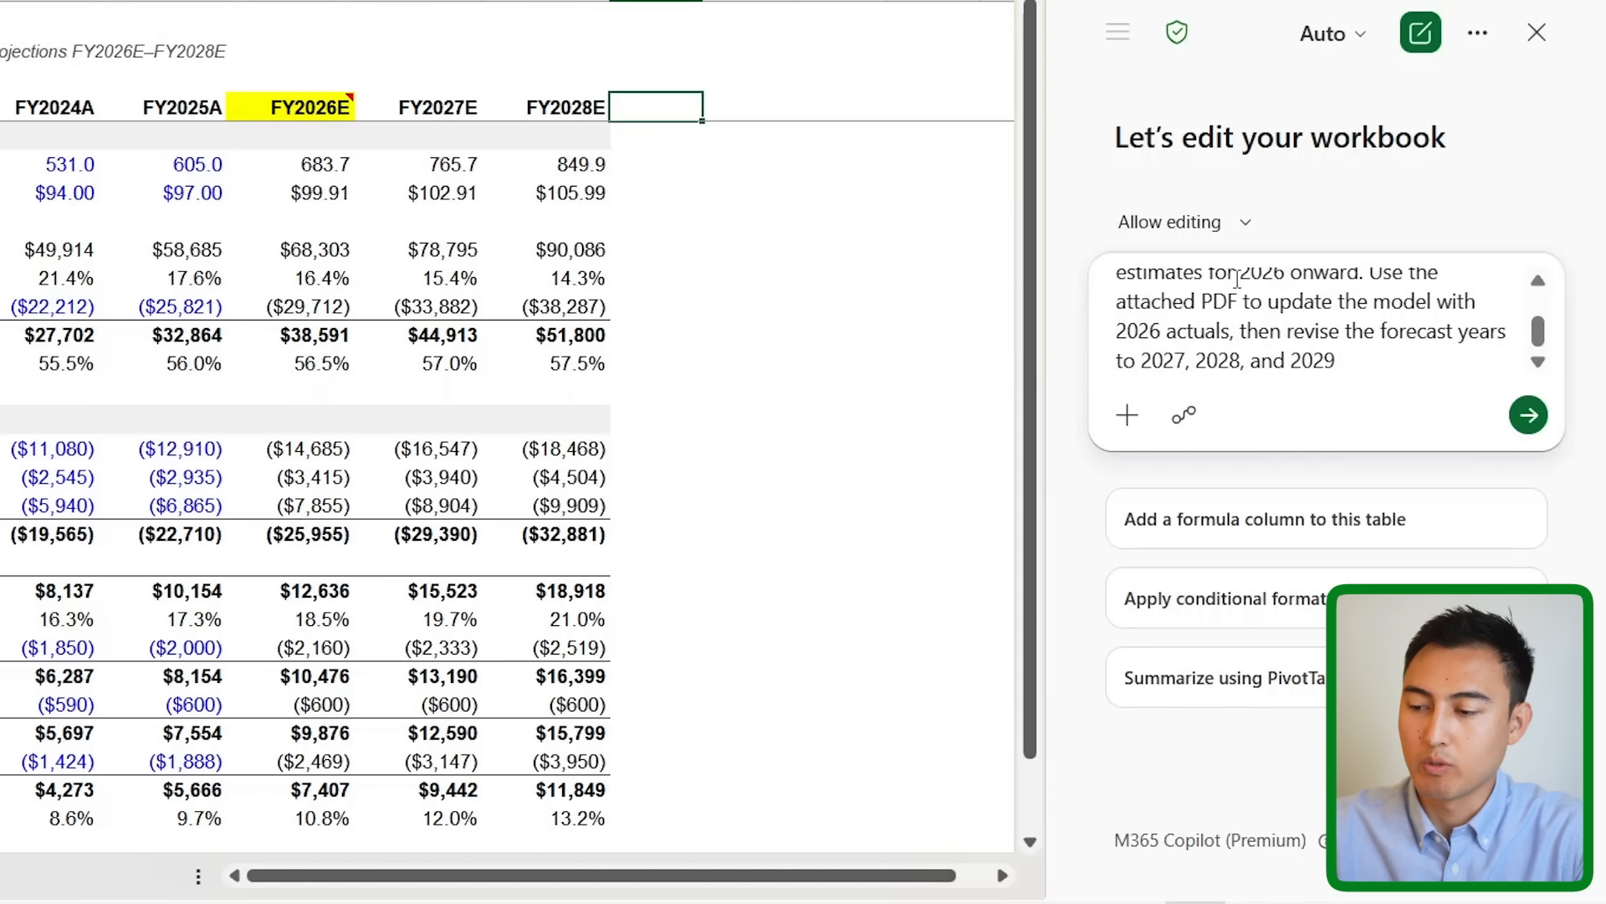
pyautogui.moveTo(1372, 274); pyautogui.dragTo(1380, 351)
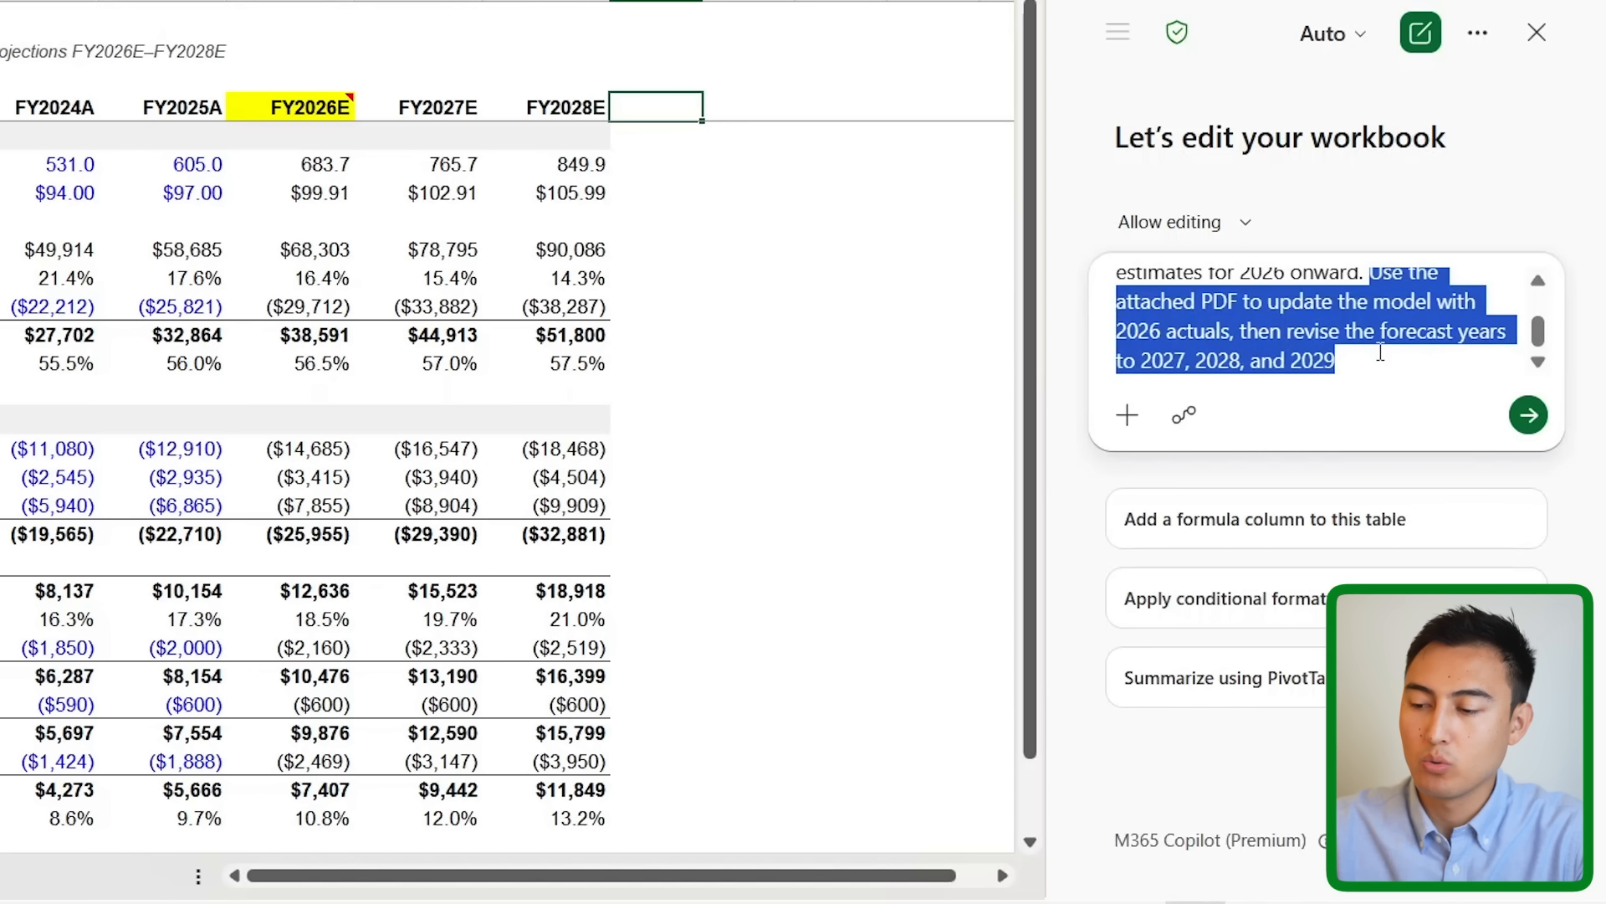
pyautogui.click(1341, 300)
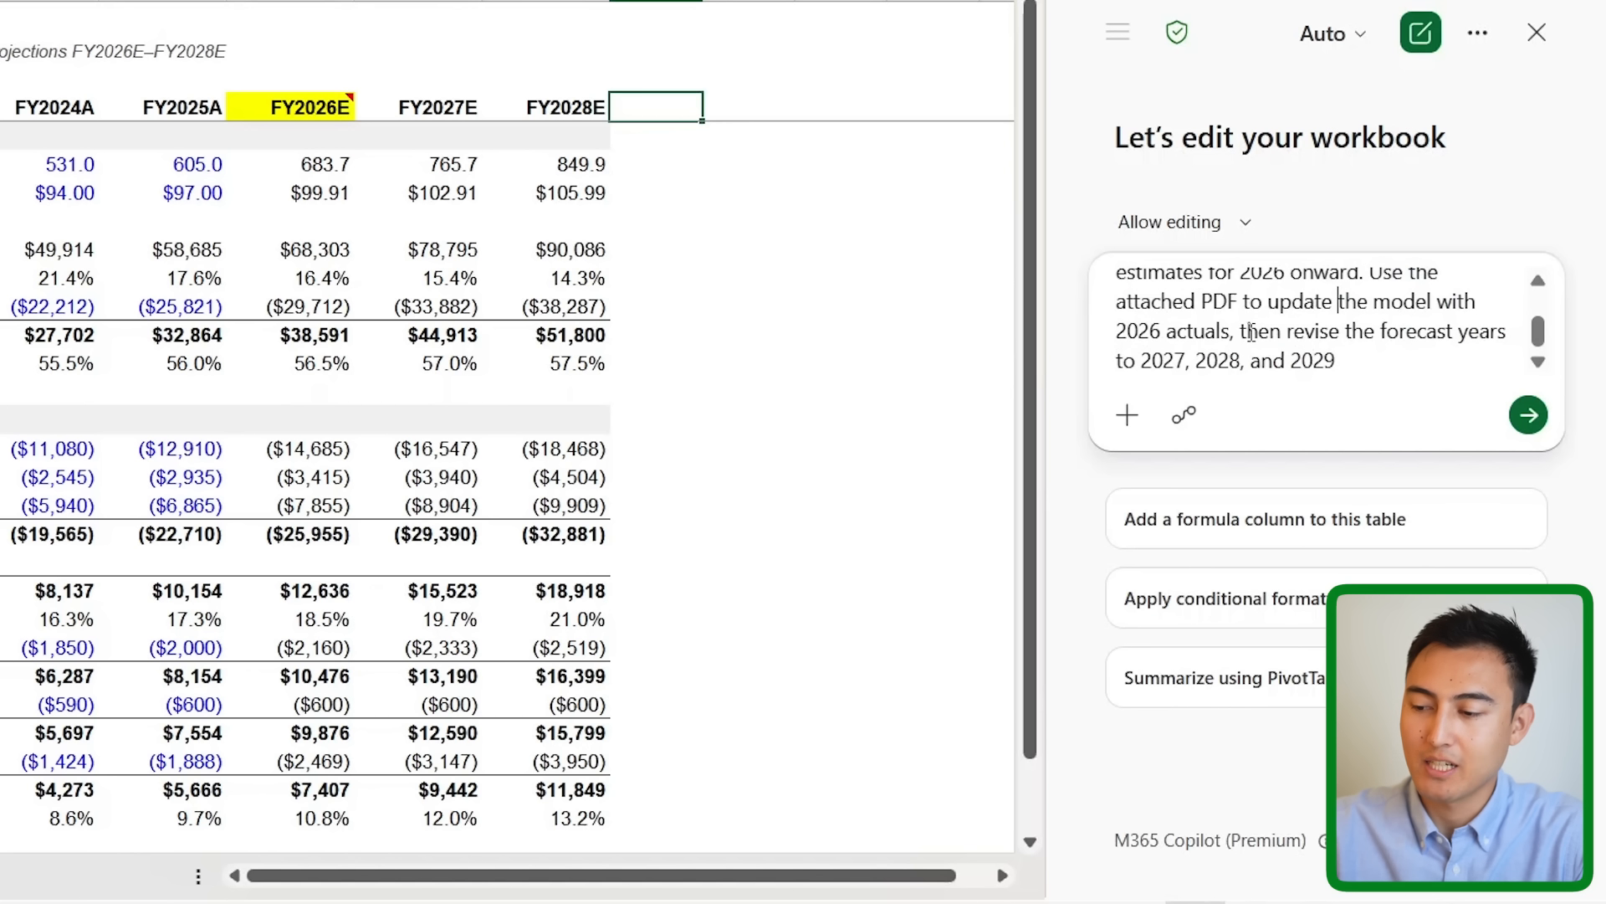
pyautogui.moveTo(1229, 331); pyautogui.dragTo(1455, 370)
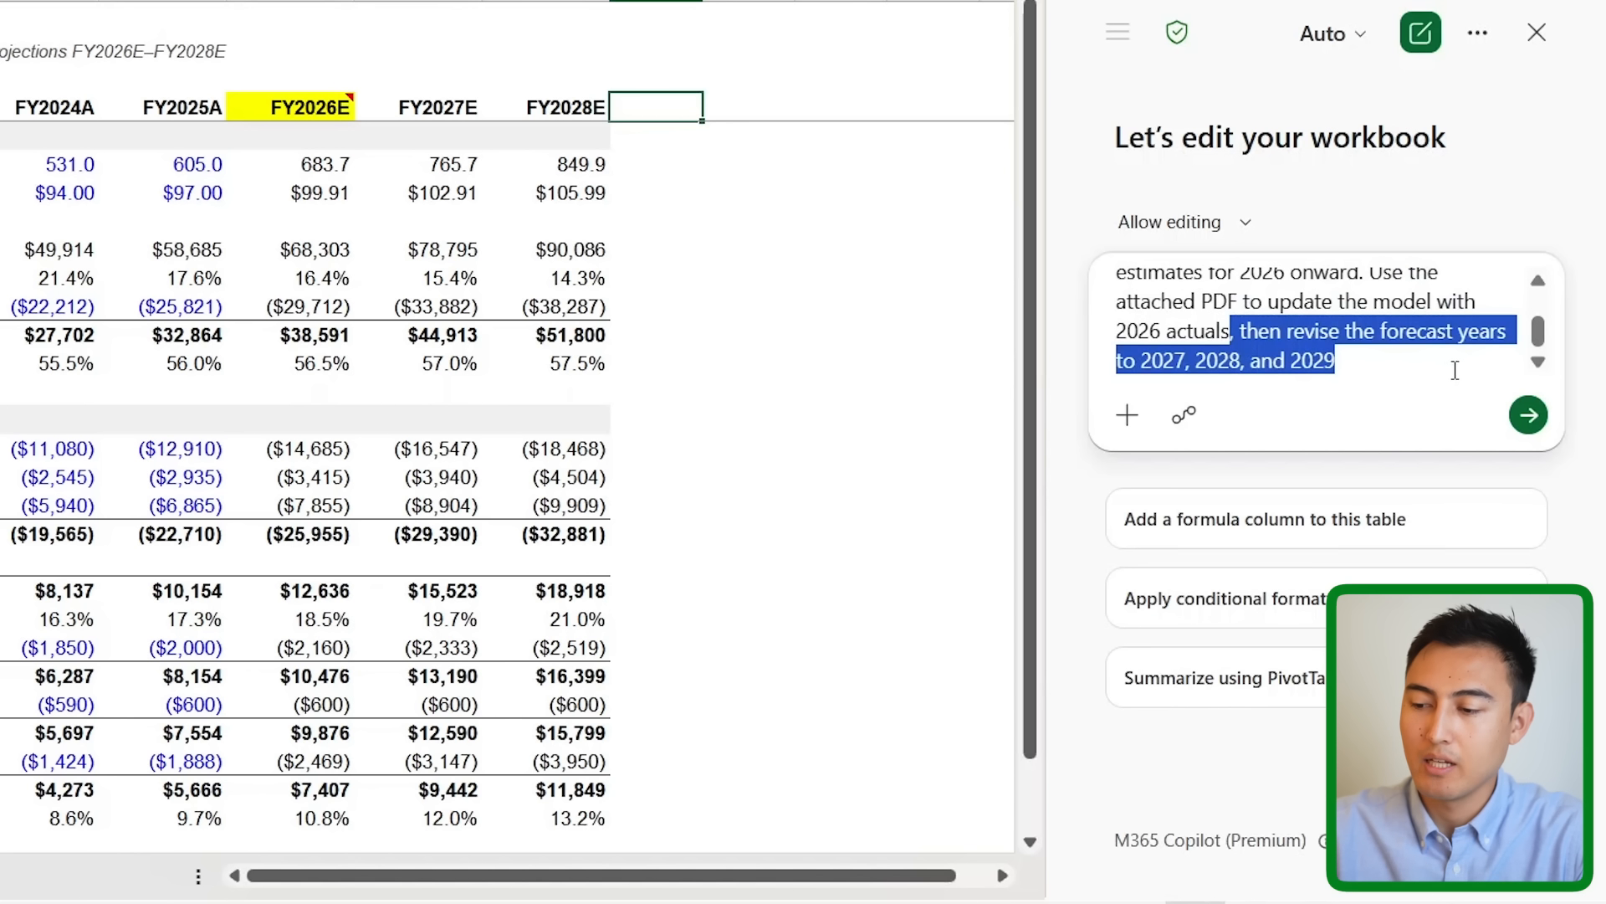
pyautogui.click(1284, 362)
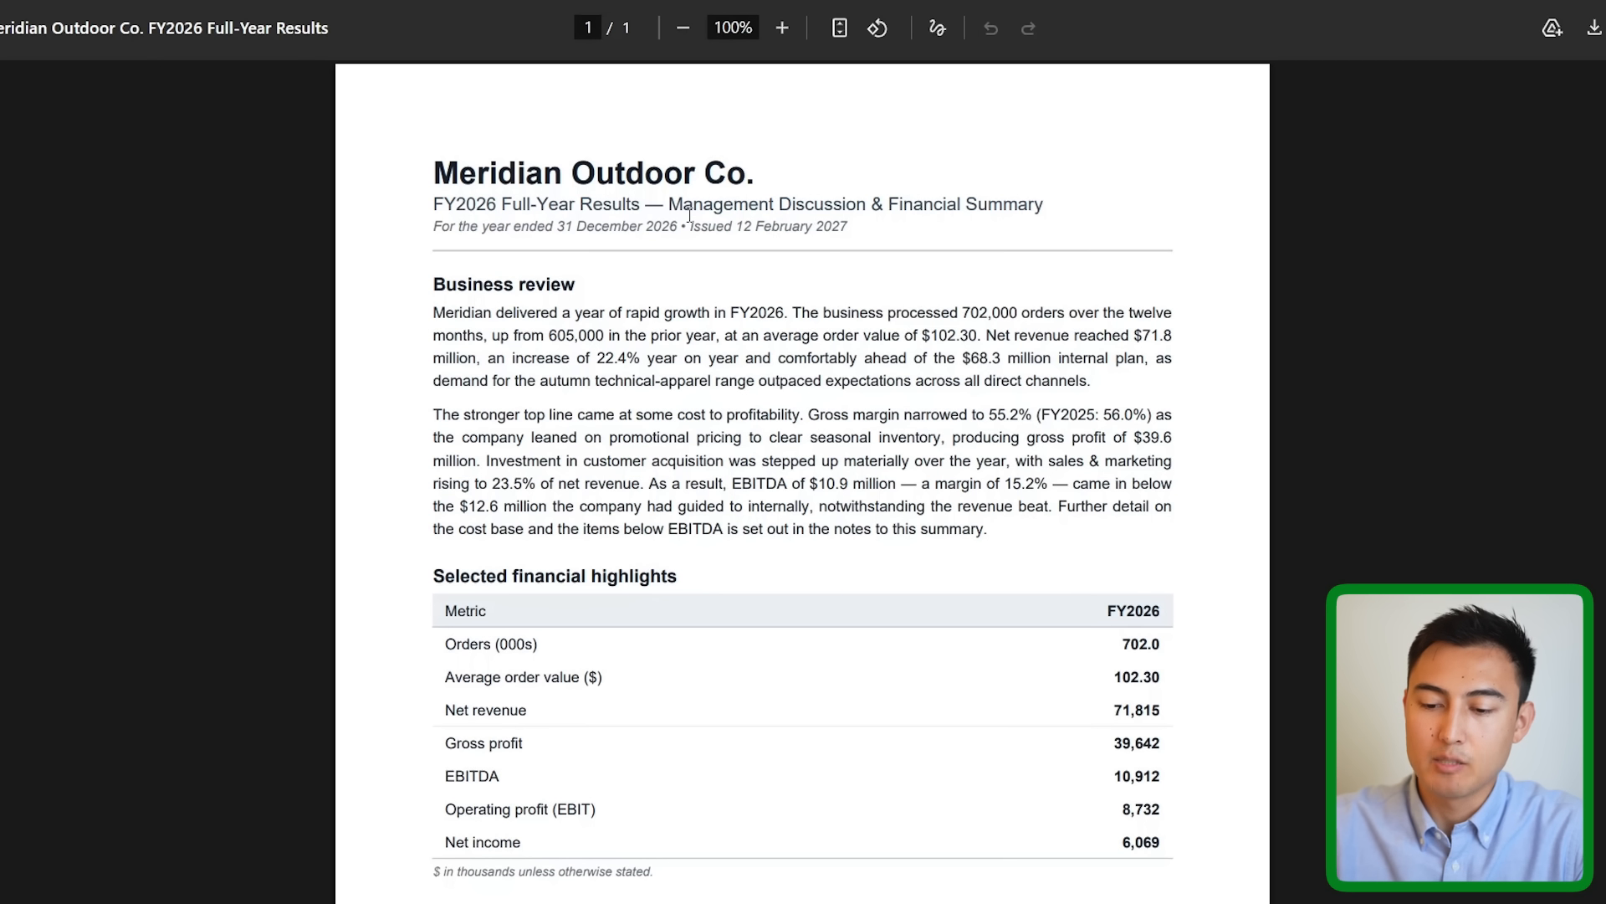
# - Read the business review, financial highlights and notes in the FY2026 results PDF
pyautogui.scroll(-1, 689, 215)
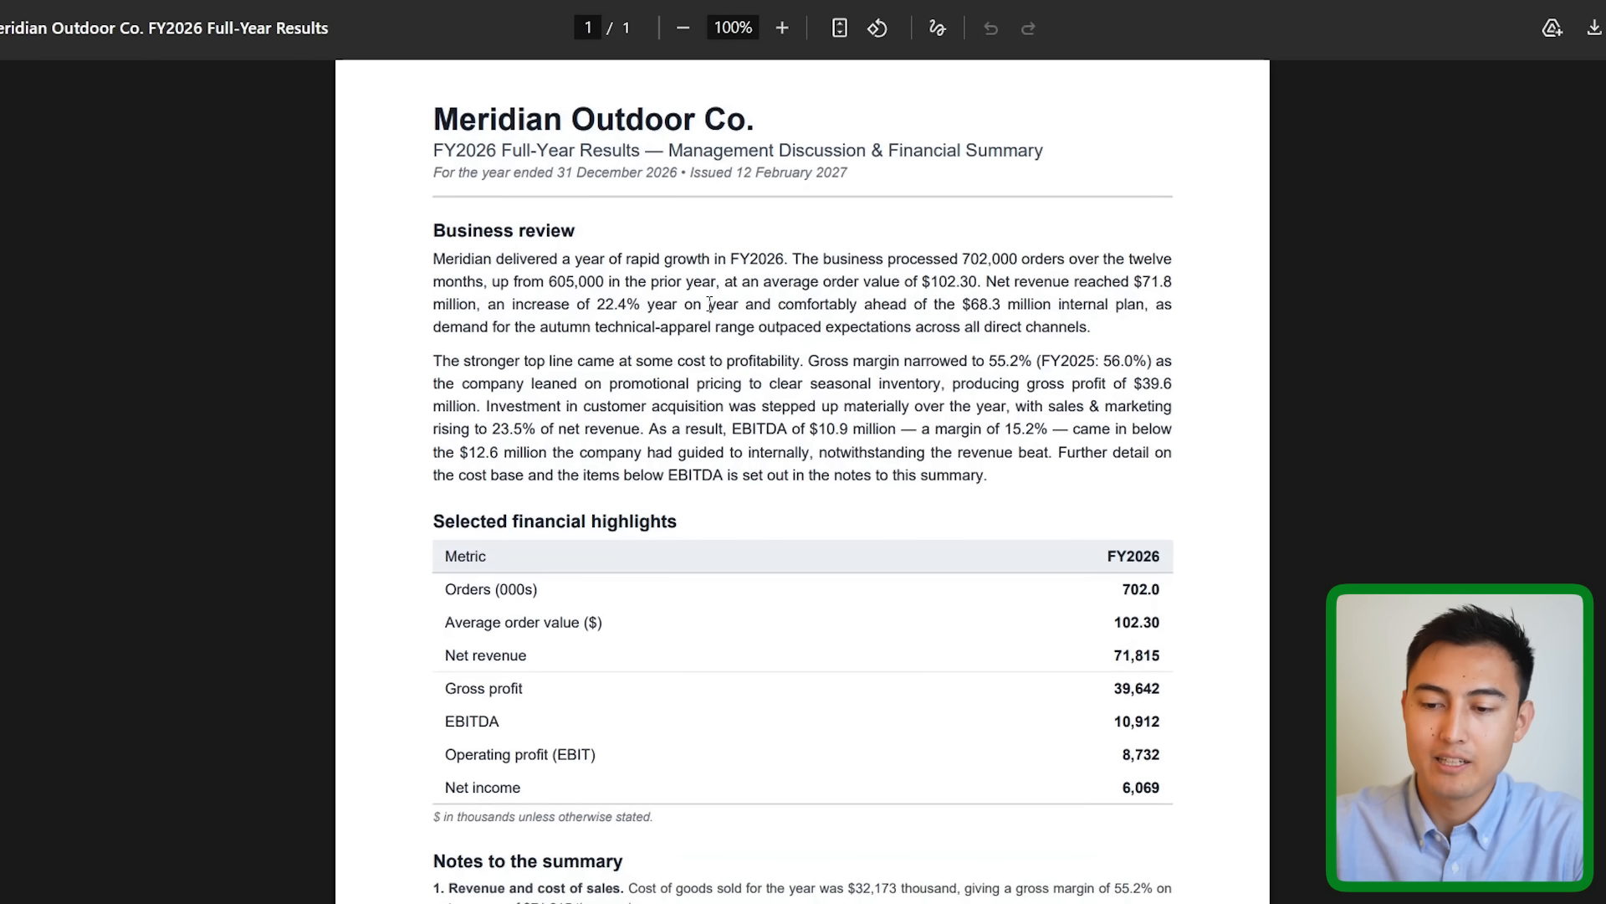
pyautogui.moveTo(465, 266); pyautogui.dragTo(723, 326)
pyautogui.click(882, 326)
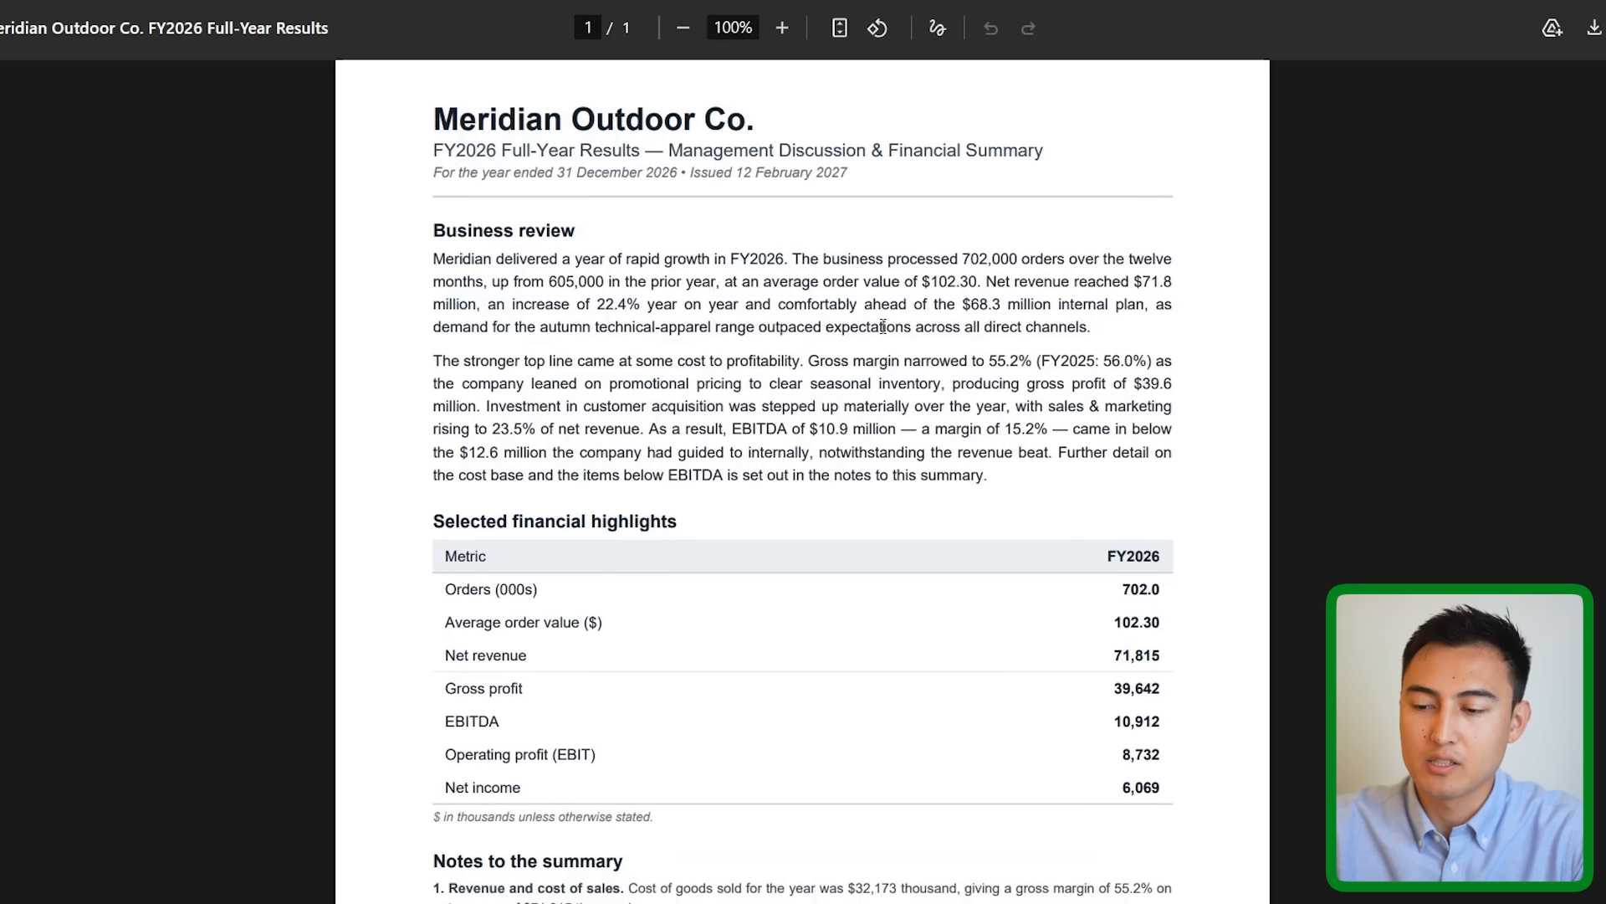
pyautogui.scroll(-5, 882, 326)
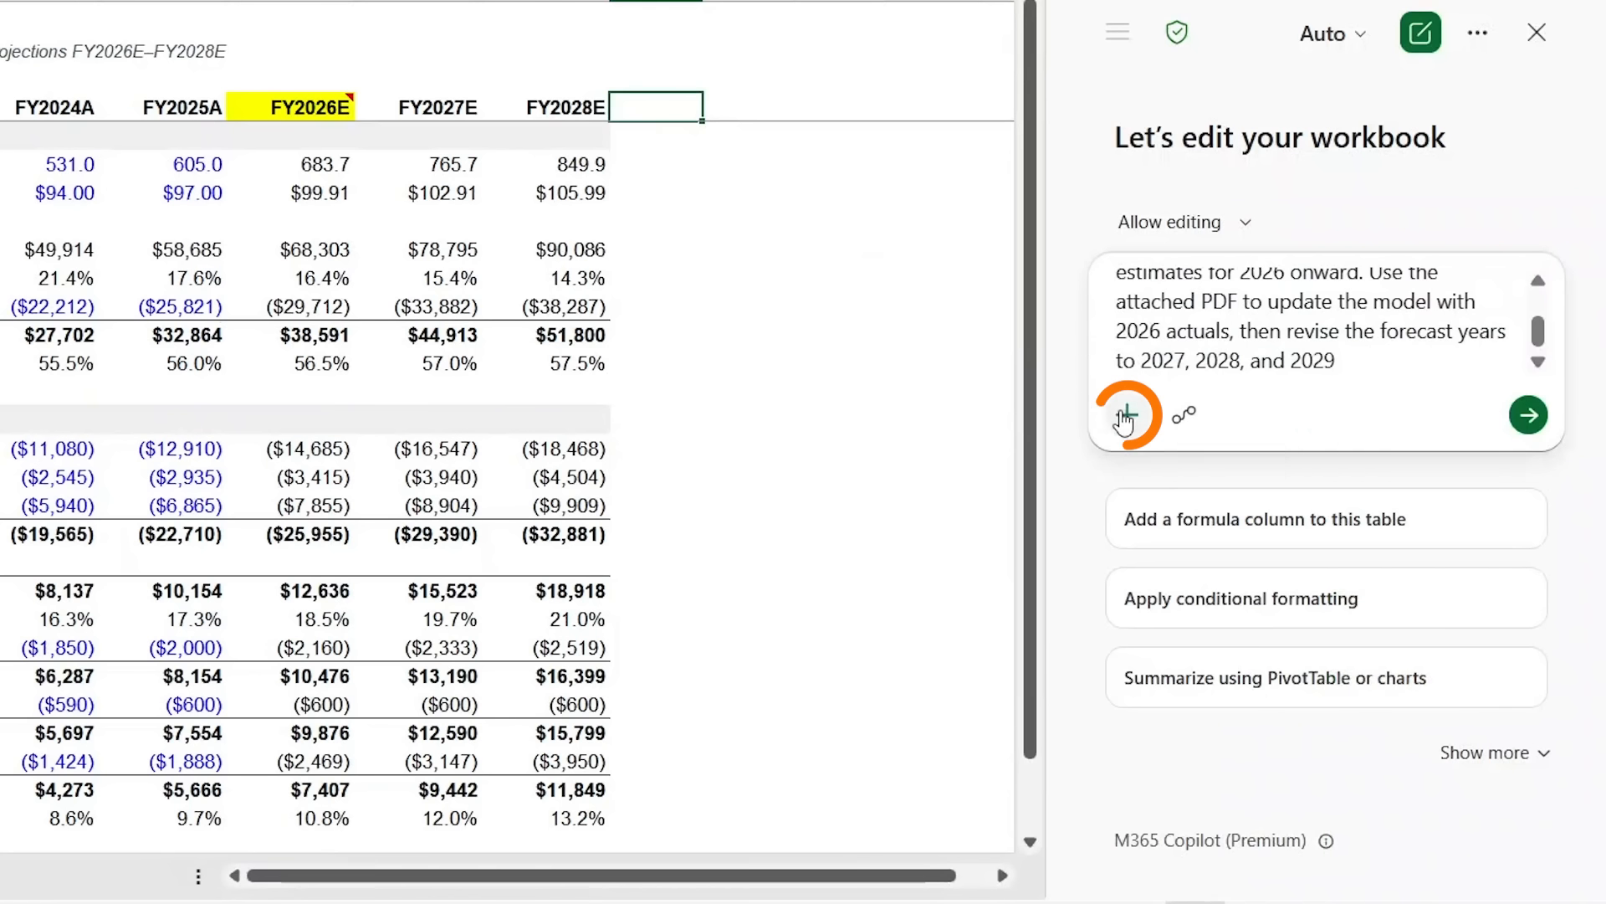
# - Attach the Meridian_FY2026_Results PDF from the Desktop folder to the prompt and submit the request
pyautogui.click(1127, 414)
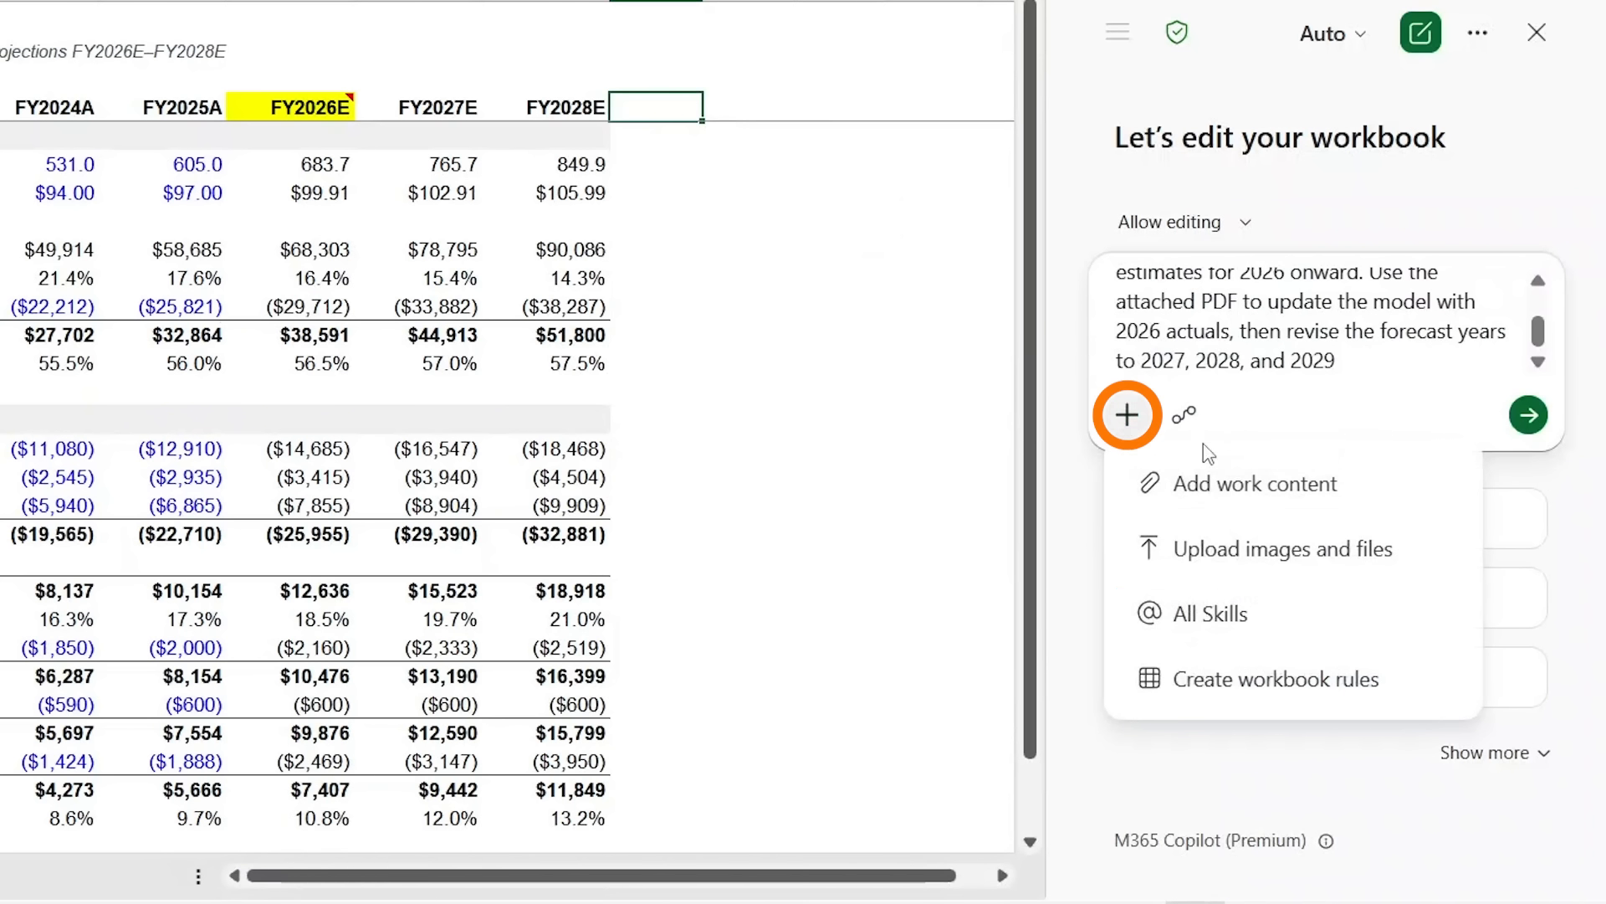
pyautogui.click(1356, 551)
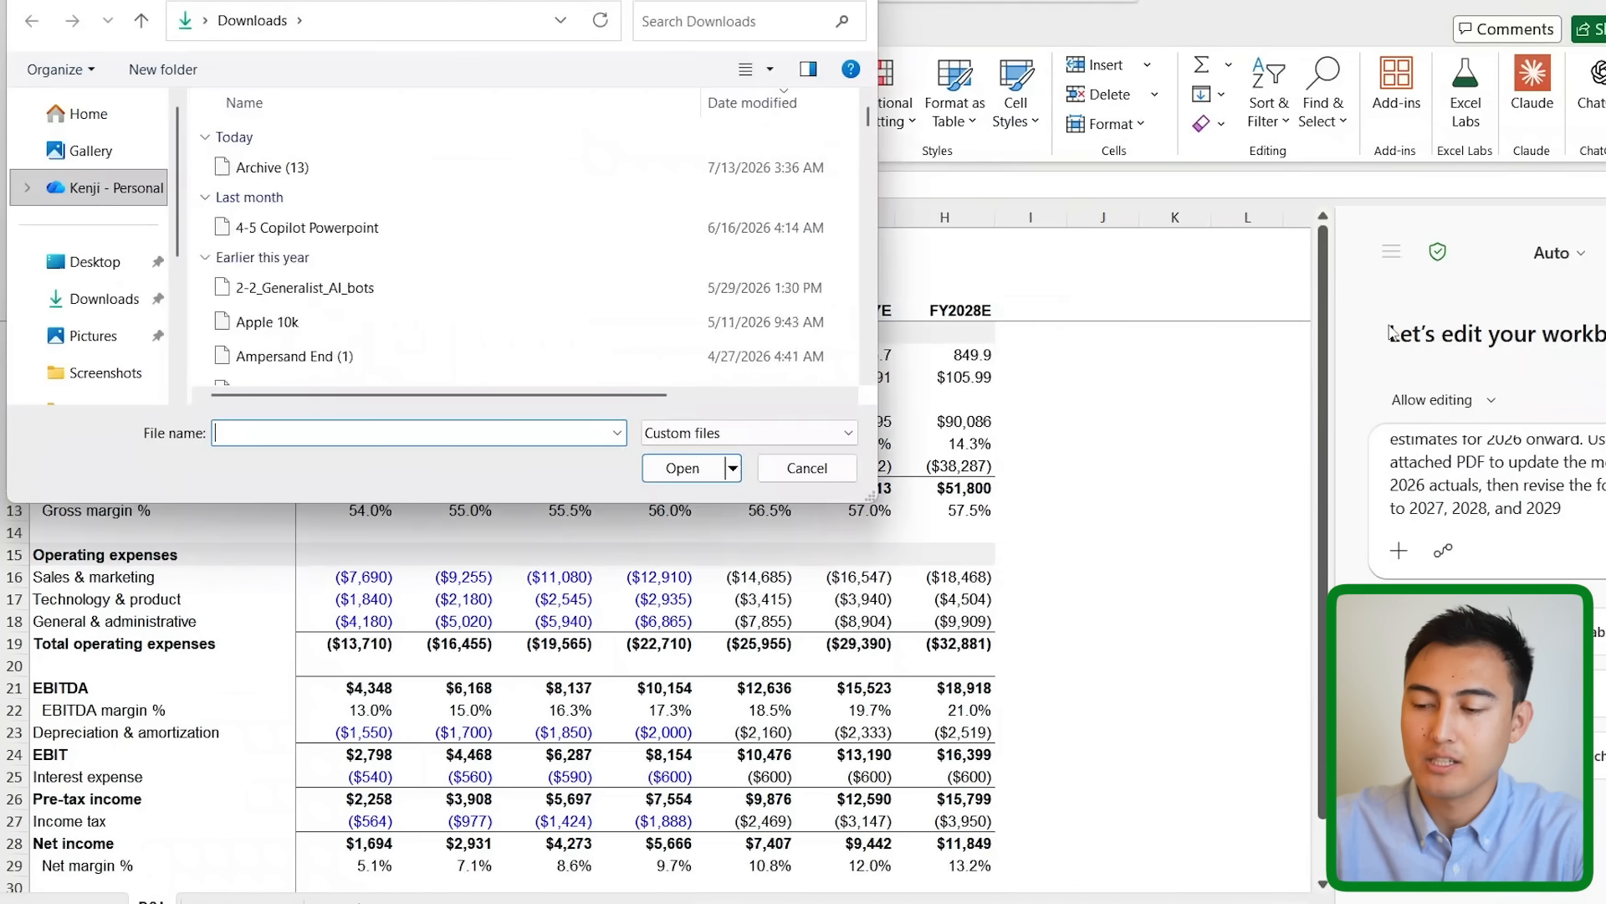
pyautogui.click(82, 262)
pyautogui.click(335, 204)
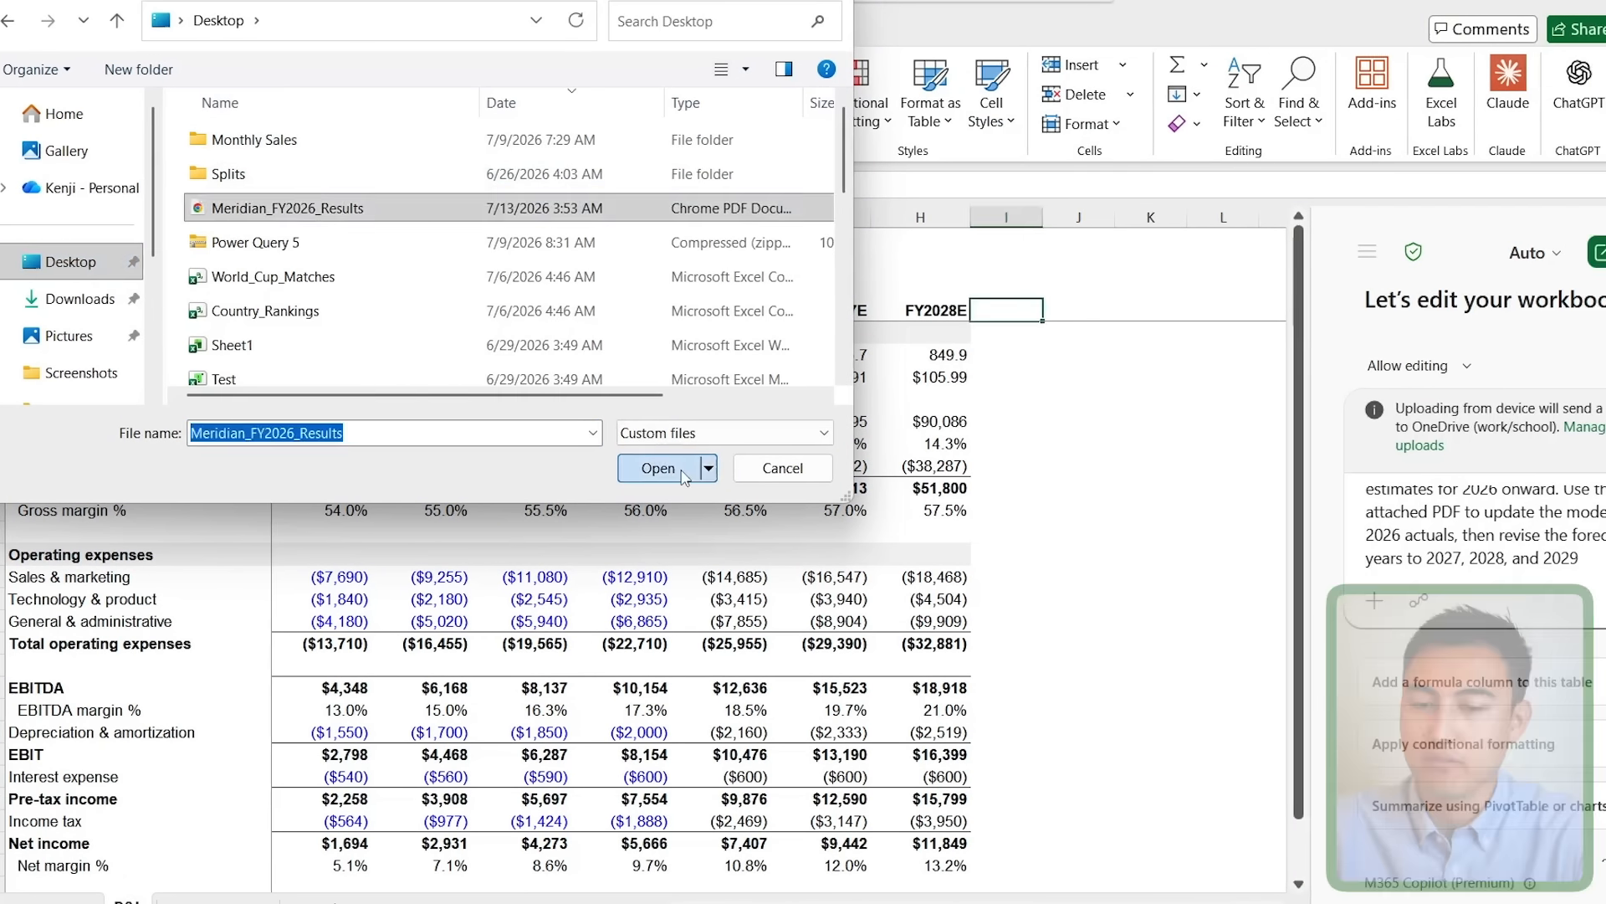
pyautogui.click(682, 468)
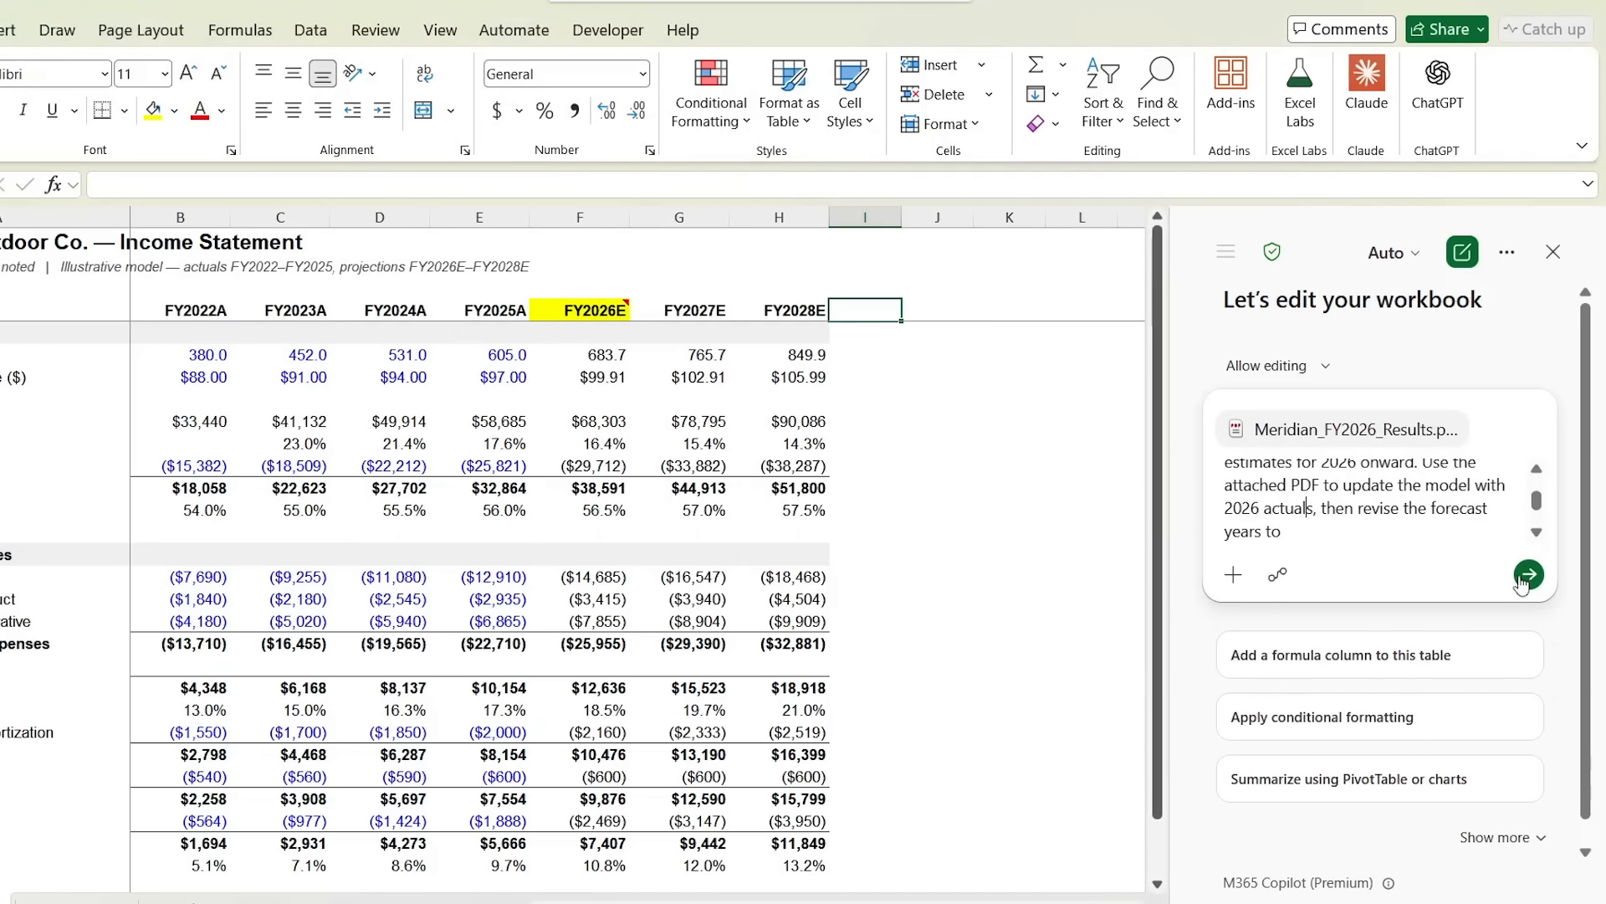
pyautogui.click(1527, 576)
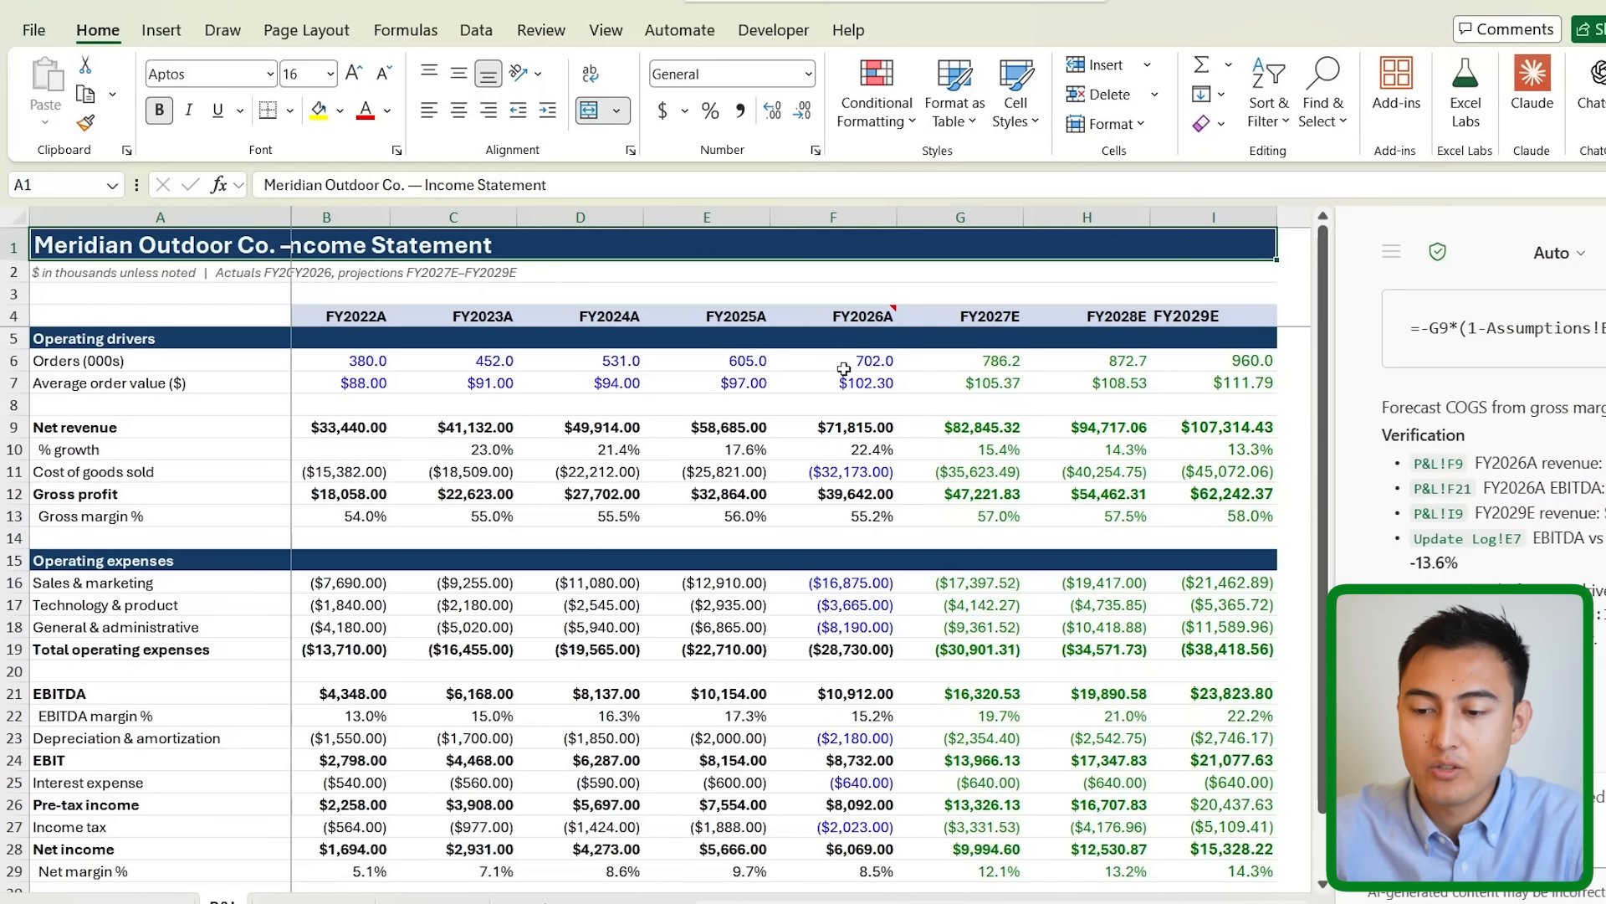
# - Check the FY2026A orders and the FY2027E–FY2029E forecast years in the updated P&L sheet
pyautogui.click(844, 368)
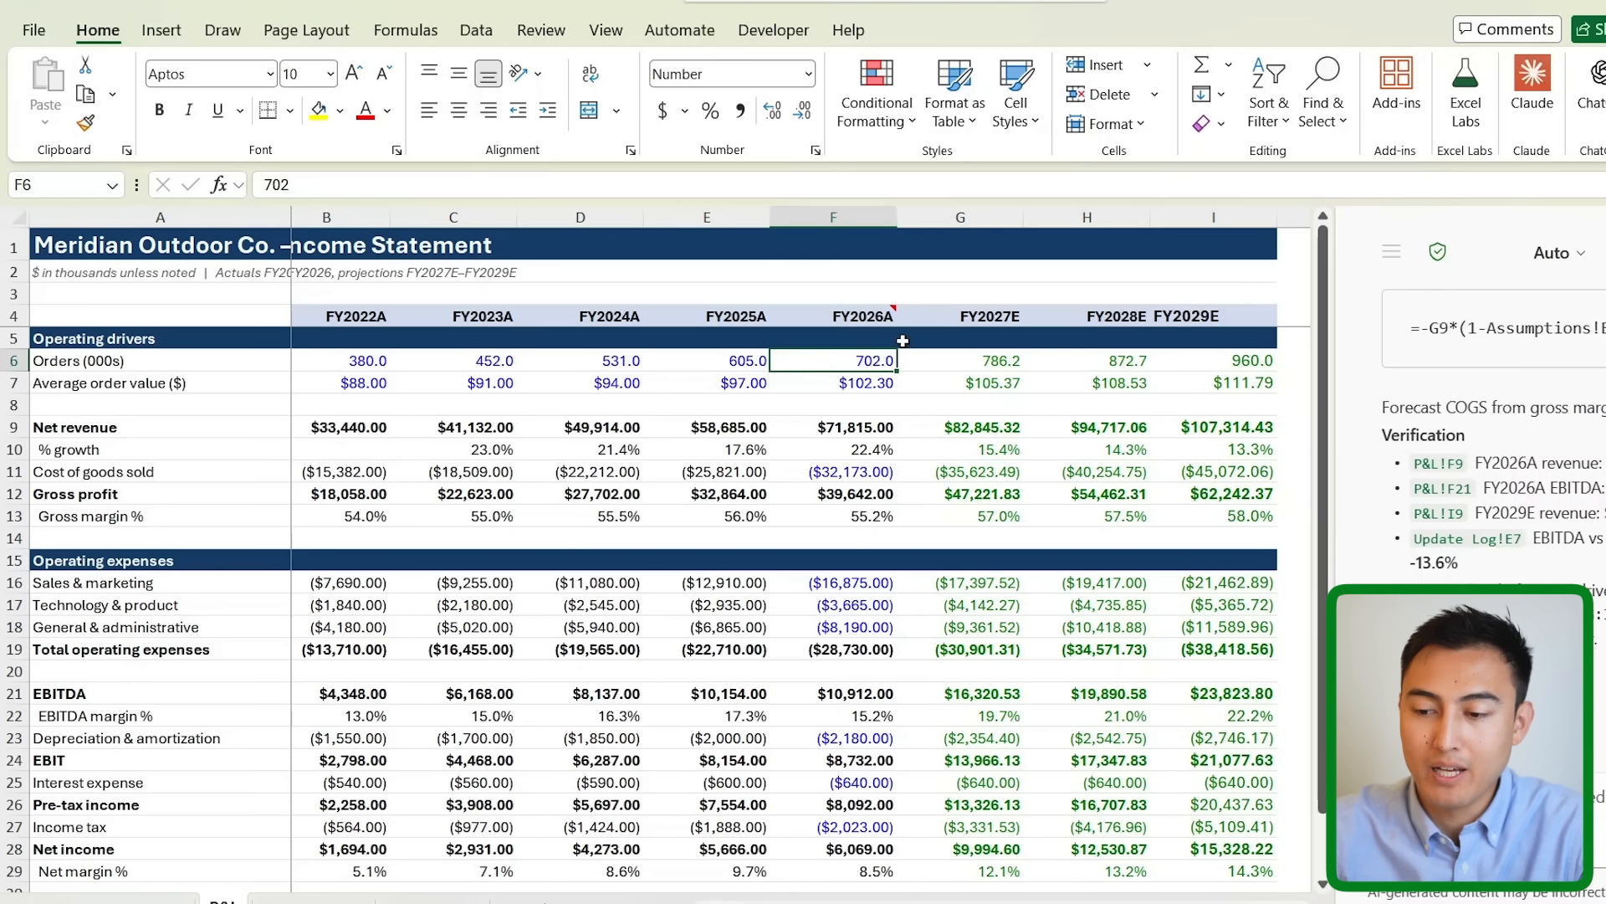
pyautogui.moveTo(978, 318); pyautogui.dragTo(1226, 315)
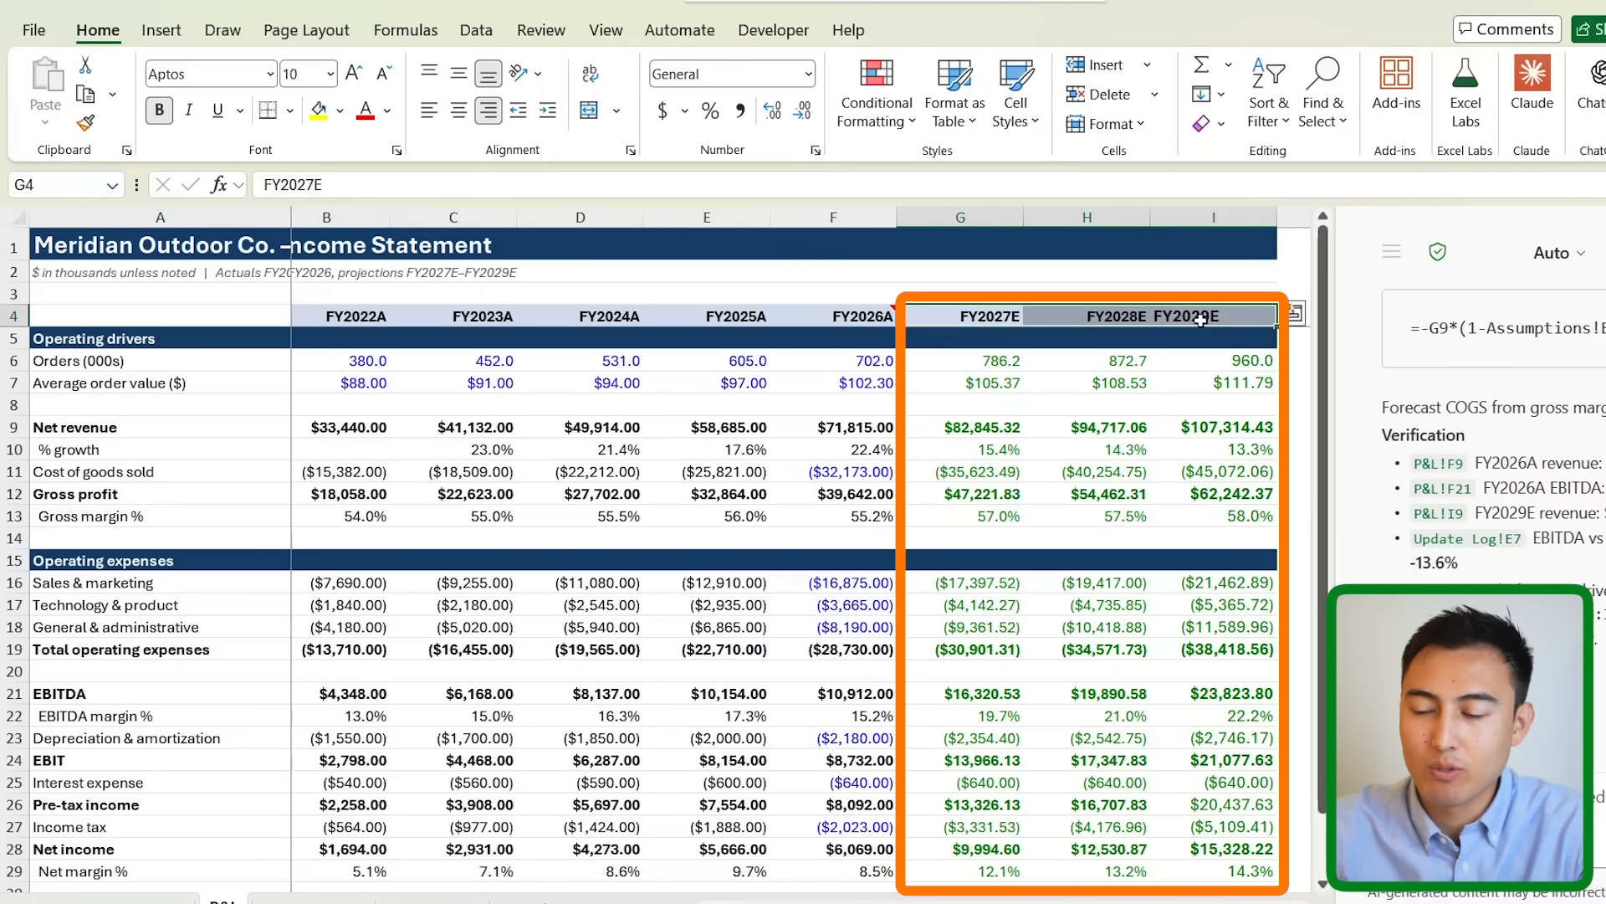
pyautogui.click(1229, 314)
pyautogui.scroll(-1, 1183, 467)
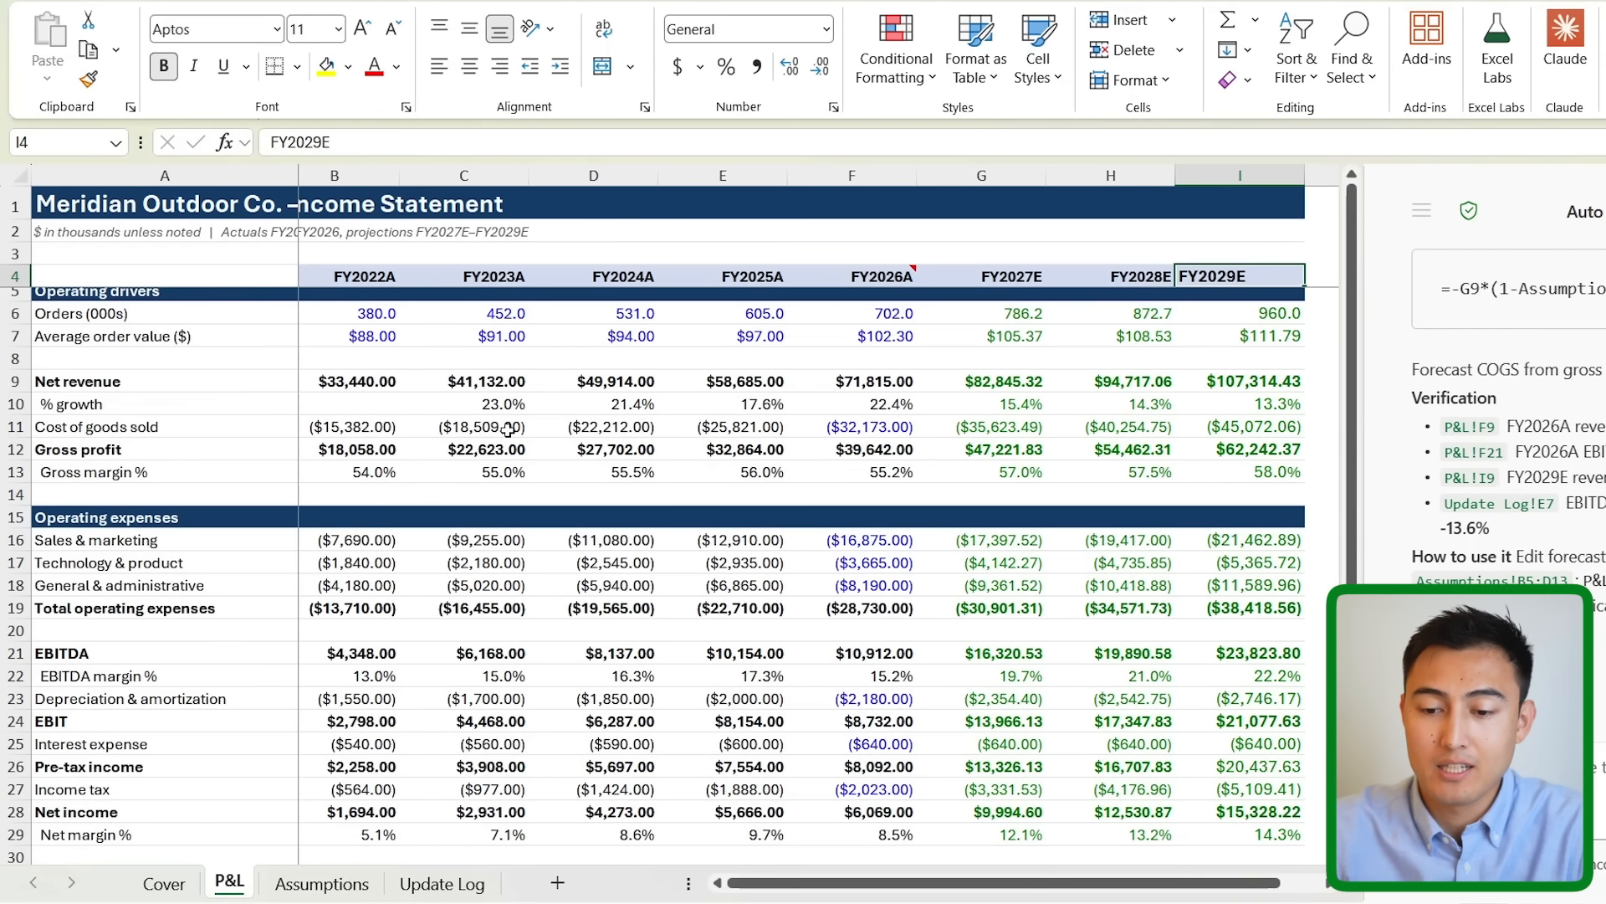
# - Check the Assumptions sheet and go on to the Update Log sheet to review the changes
pyautogui.hotkey('ctrl', 'pagedown')
pyautogui.moveTo(409, 276); pyautogui.dragTo(715, 277)
pyautogui.hotkey('ctrl', 'pagedown')
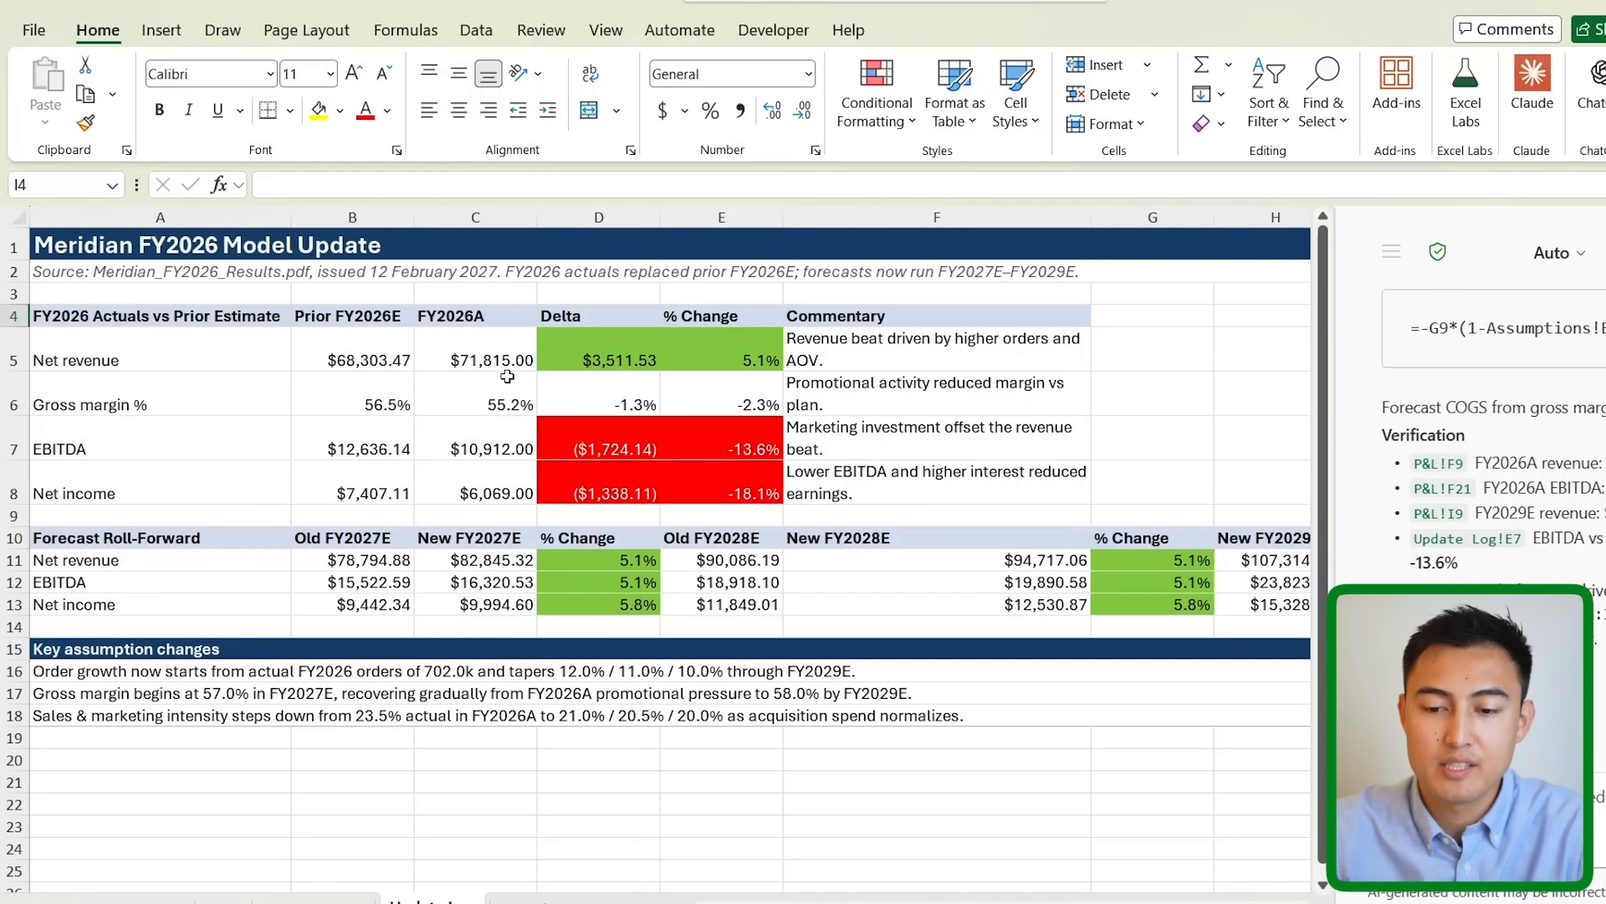
# - Compare the prior FY2026E and FY2026A net revenue in the Update Log and return to the P&L sheet
pyautogui.click(331, 353)
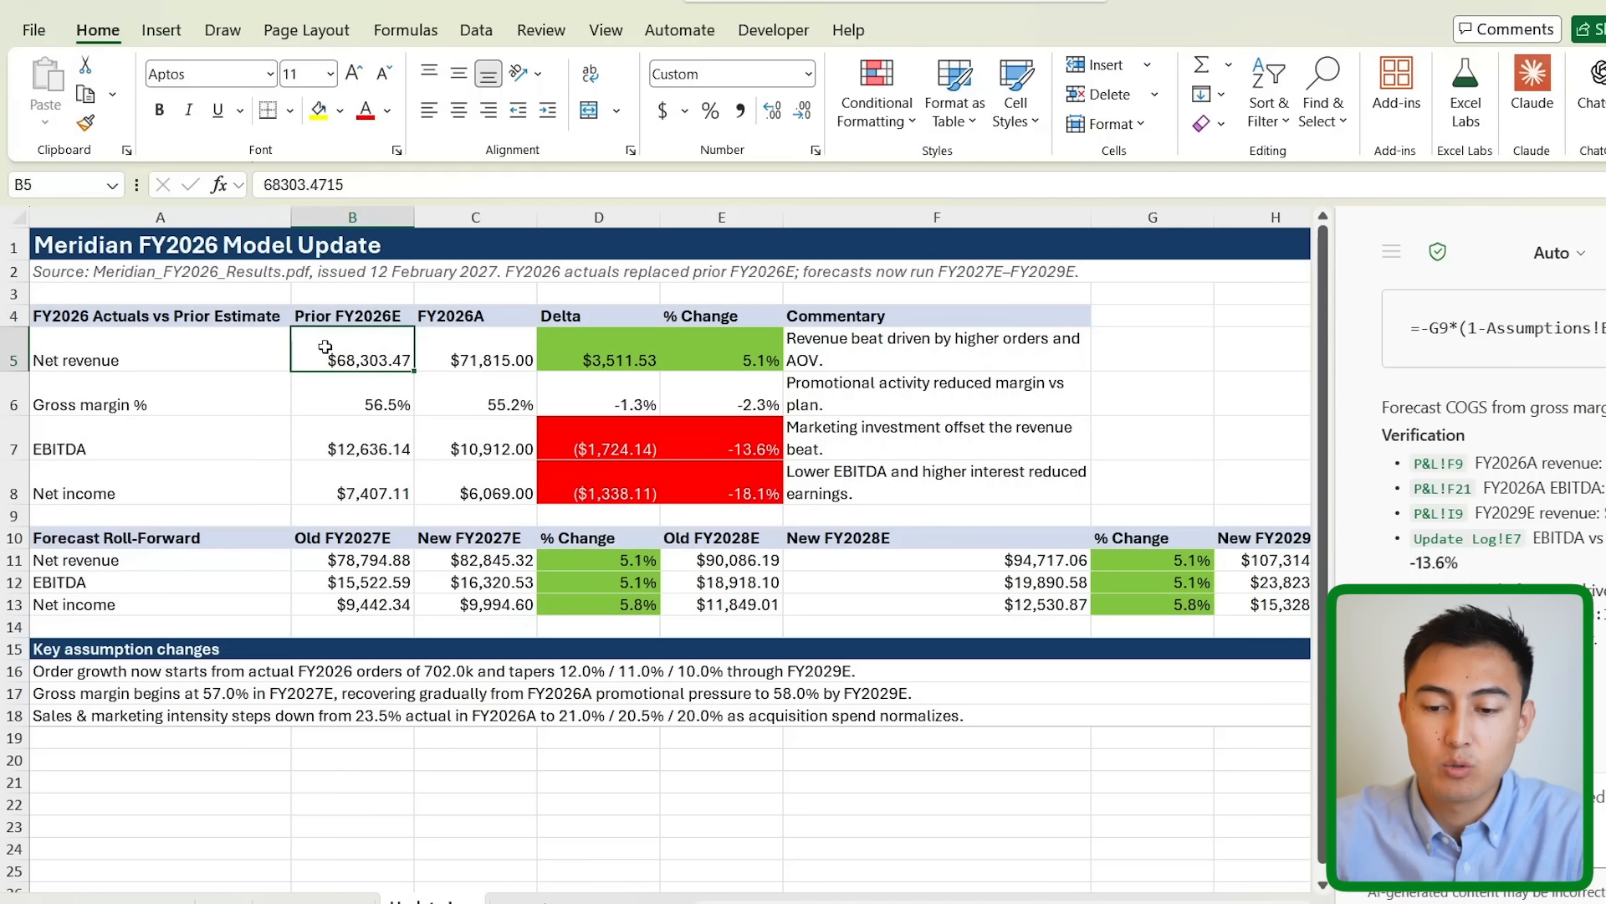
pyautogui.click(491, 358)
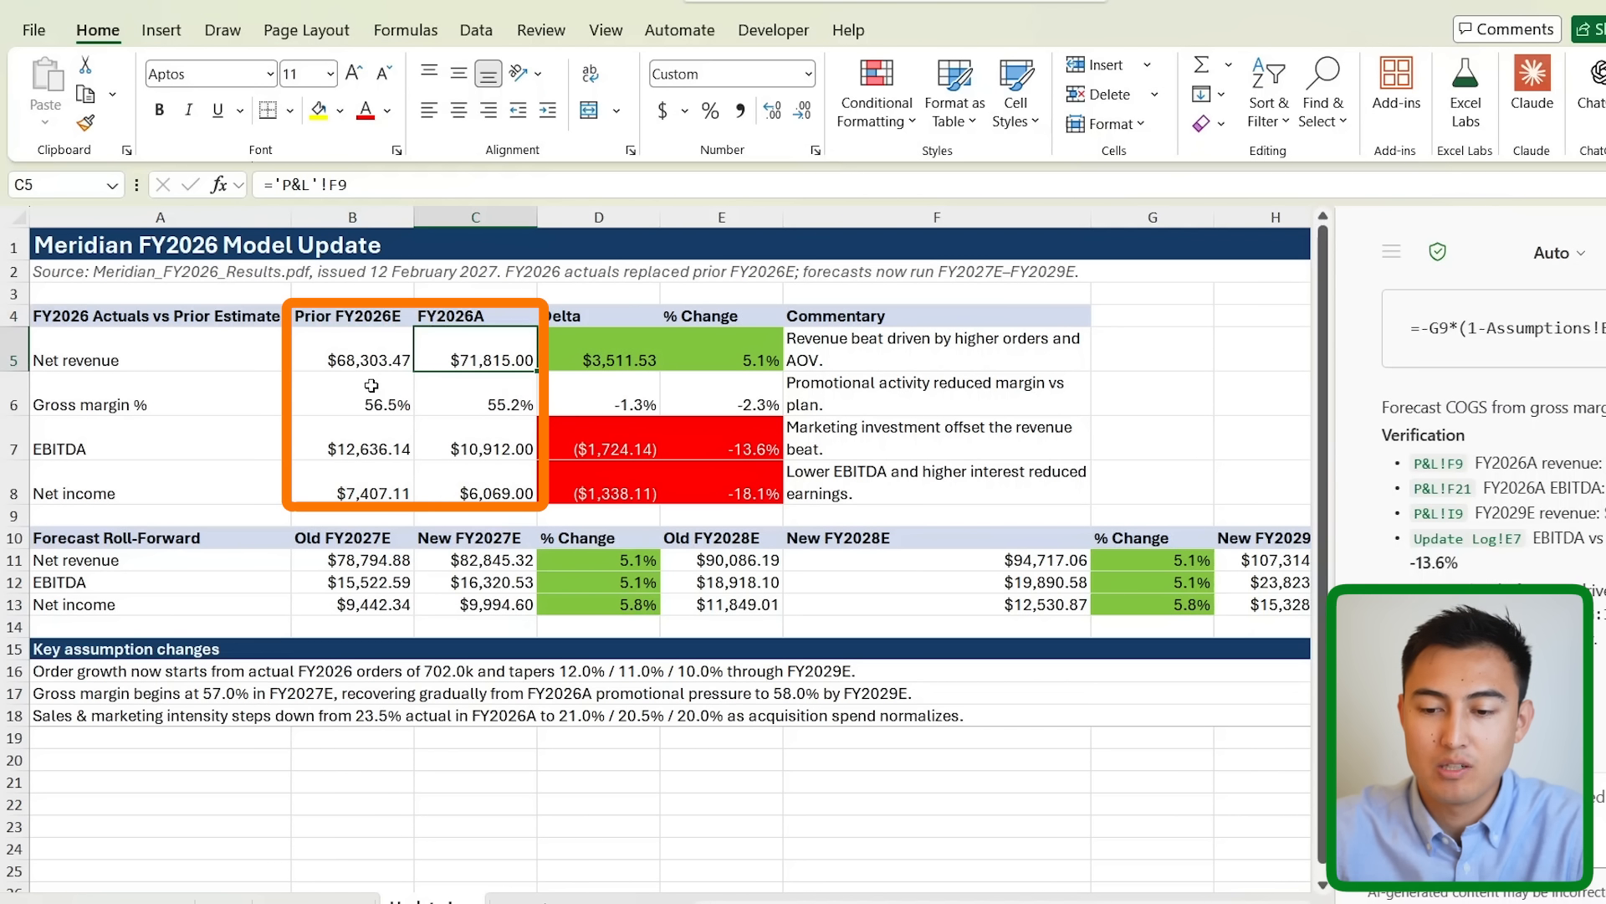
pyautogui.hotkey('ctrl', 'pageup')
pyautogui.hotkey('ctrl', 'pageup')
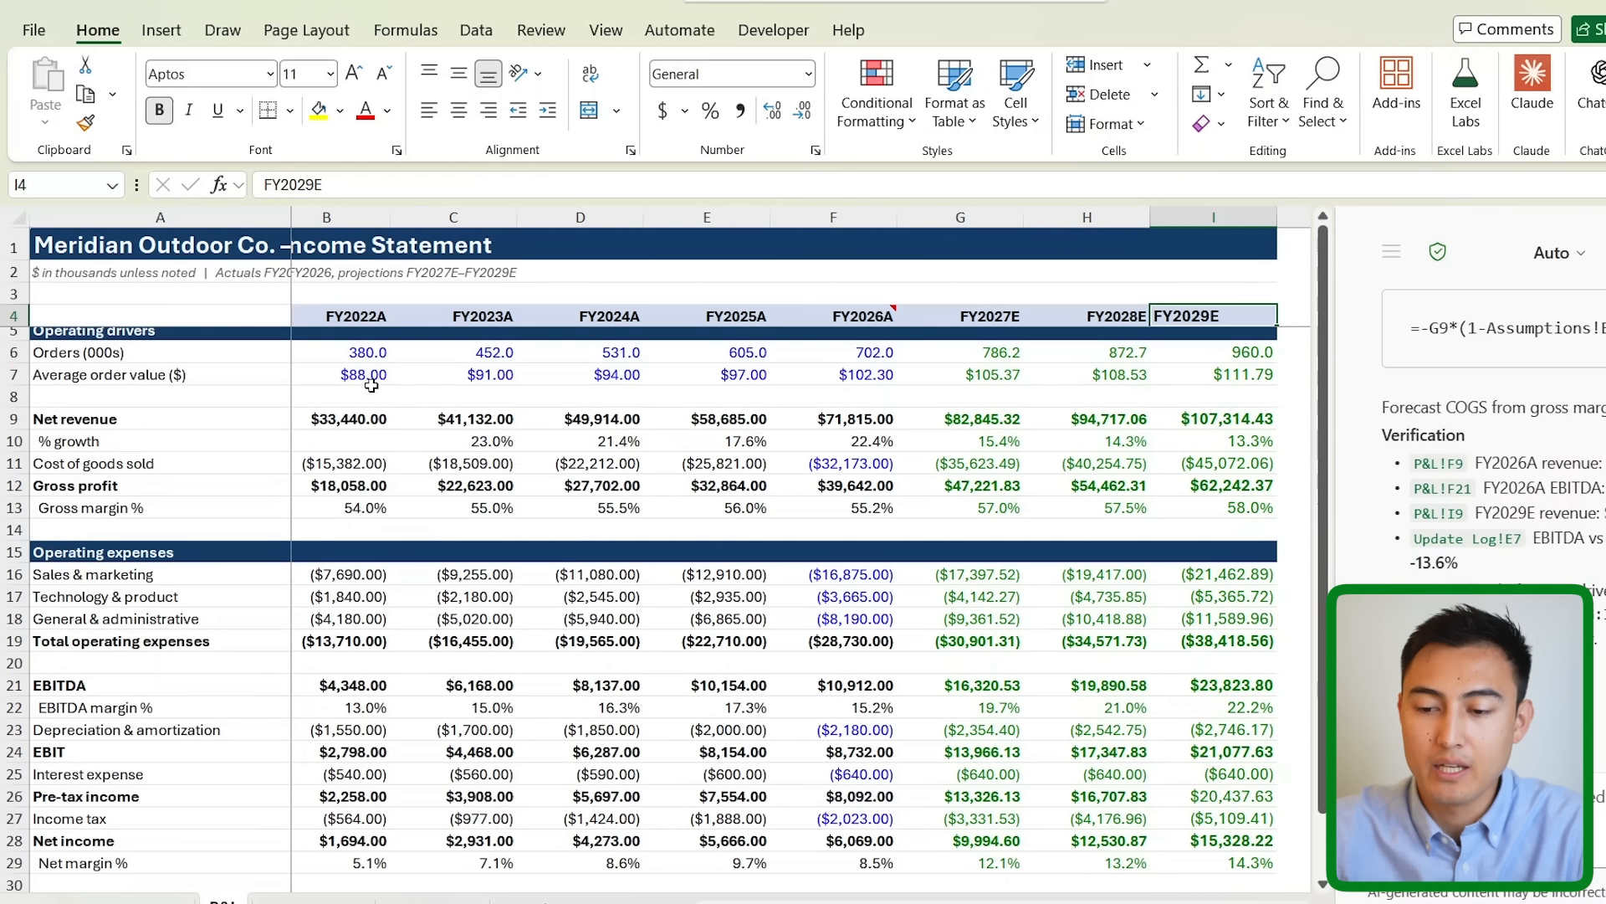
# - Check the FY2026A orders and average order value in the P&L against the financial highlights in the results PDF
pyautogui.click(835, 360)
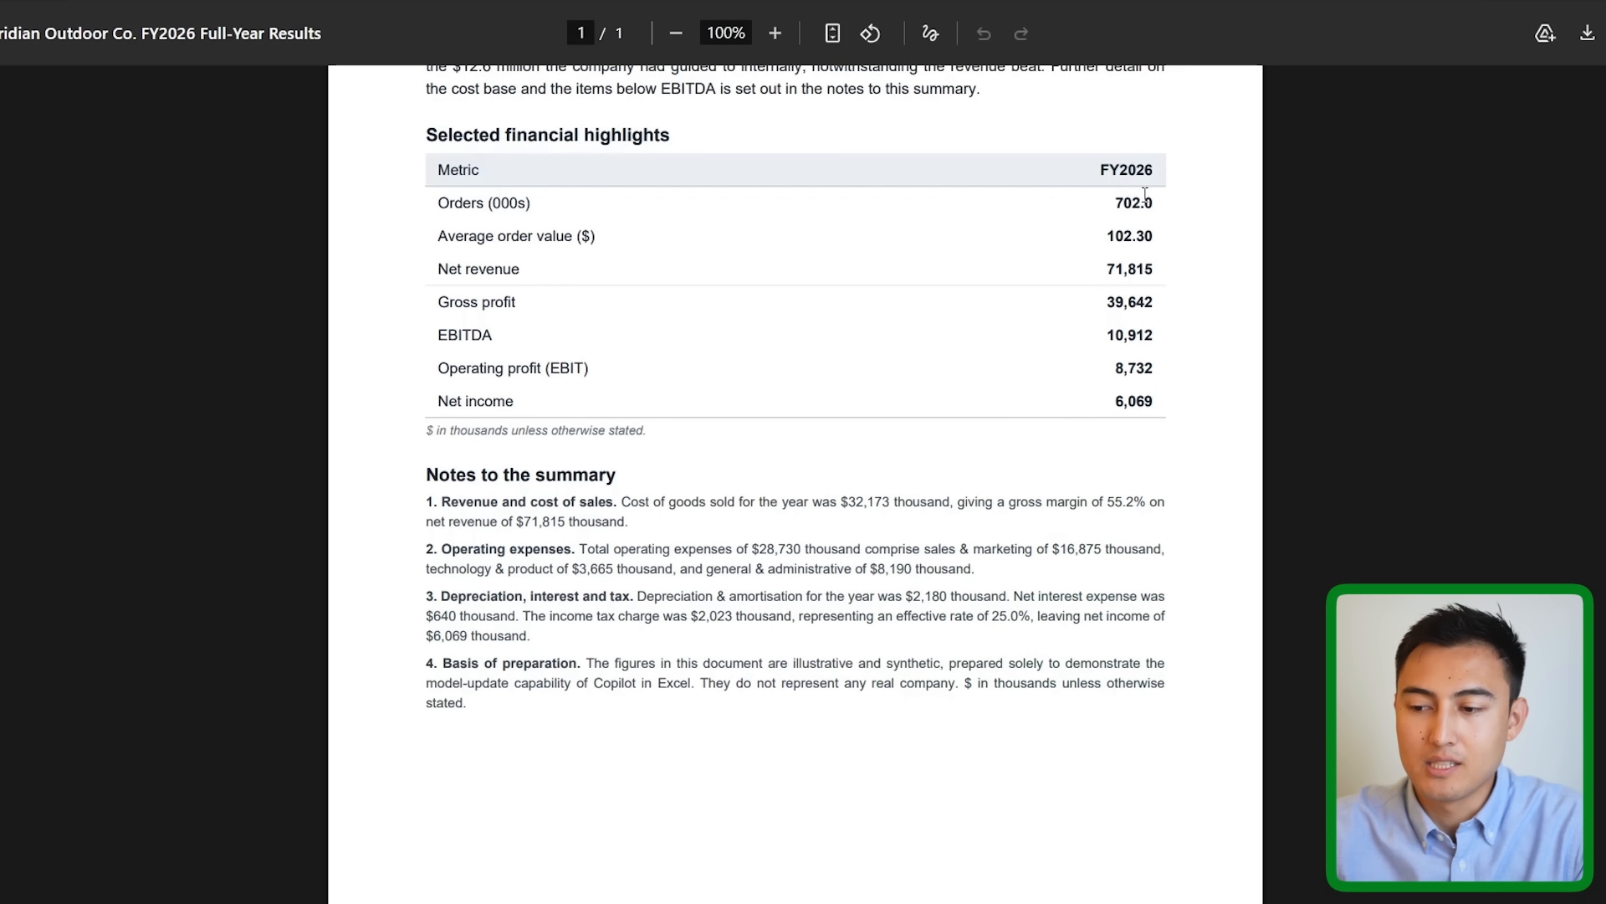
pyautogui.tripleClick(1145, 201)
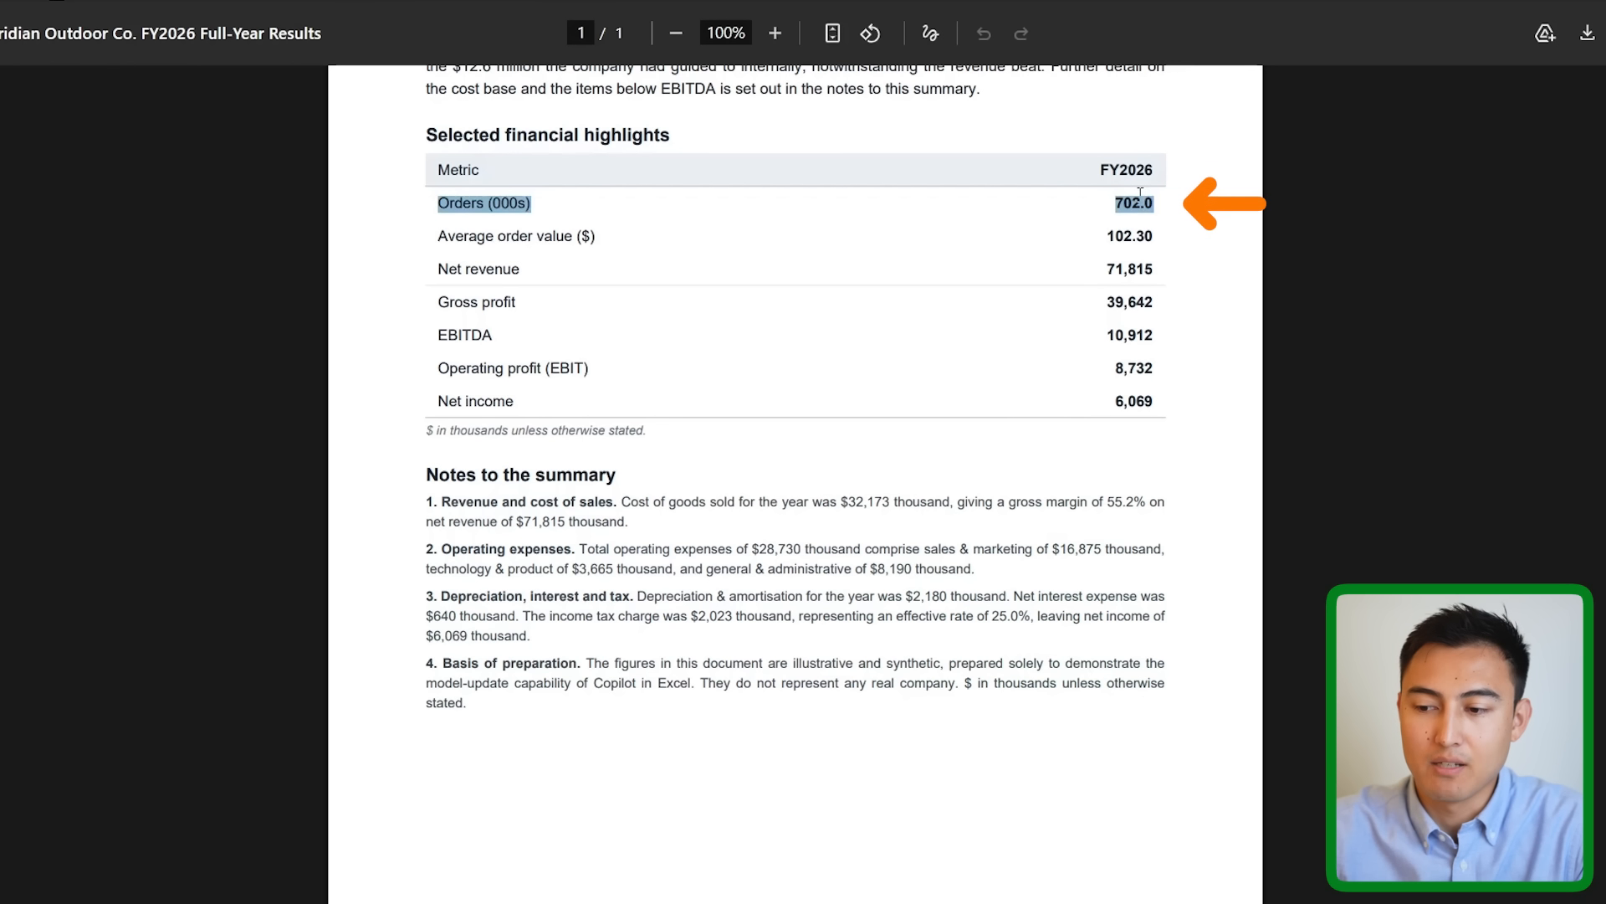
pyautogui.tripleClick(1125, 235)
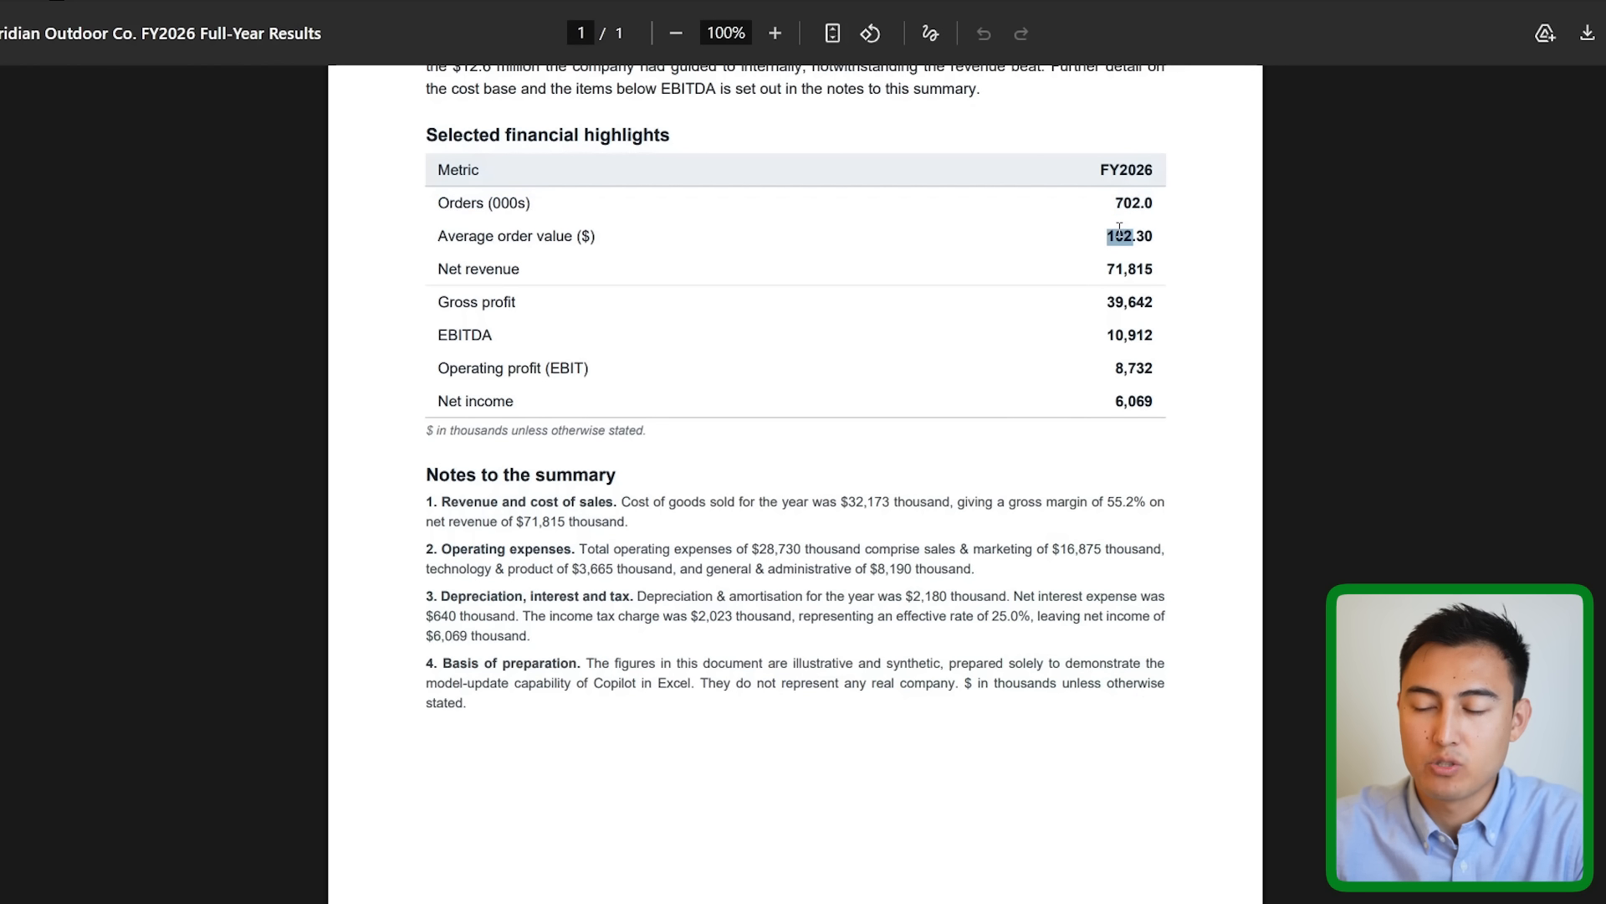
pyautogui.click(1042, 256)
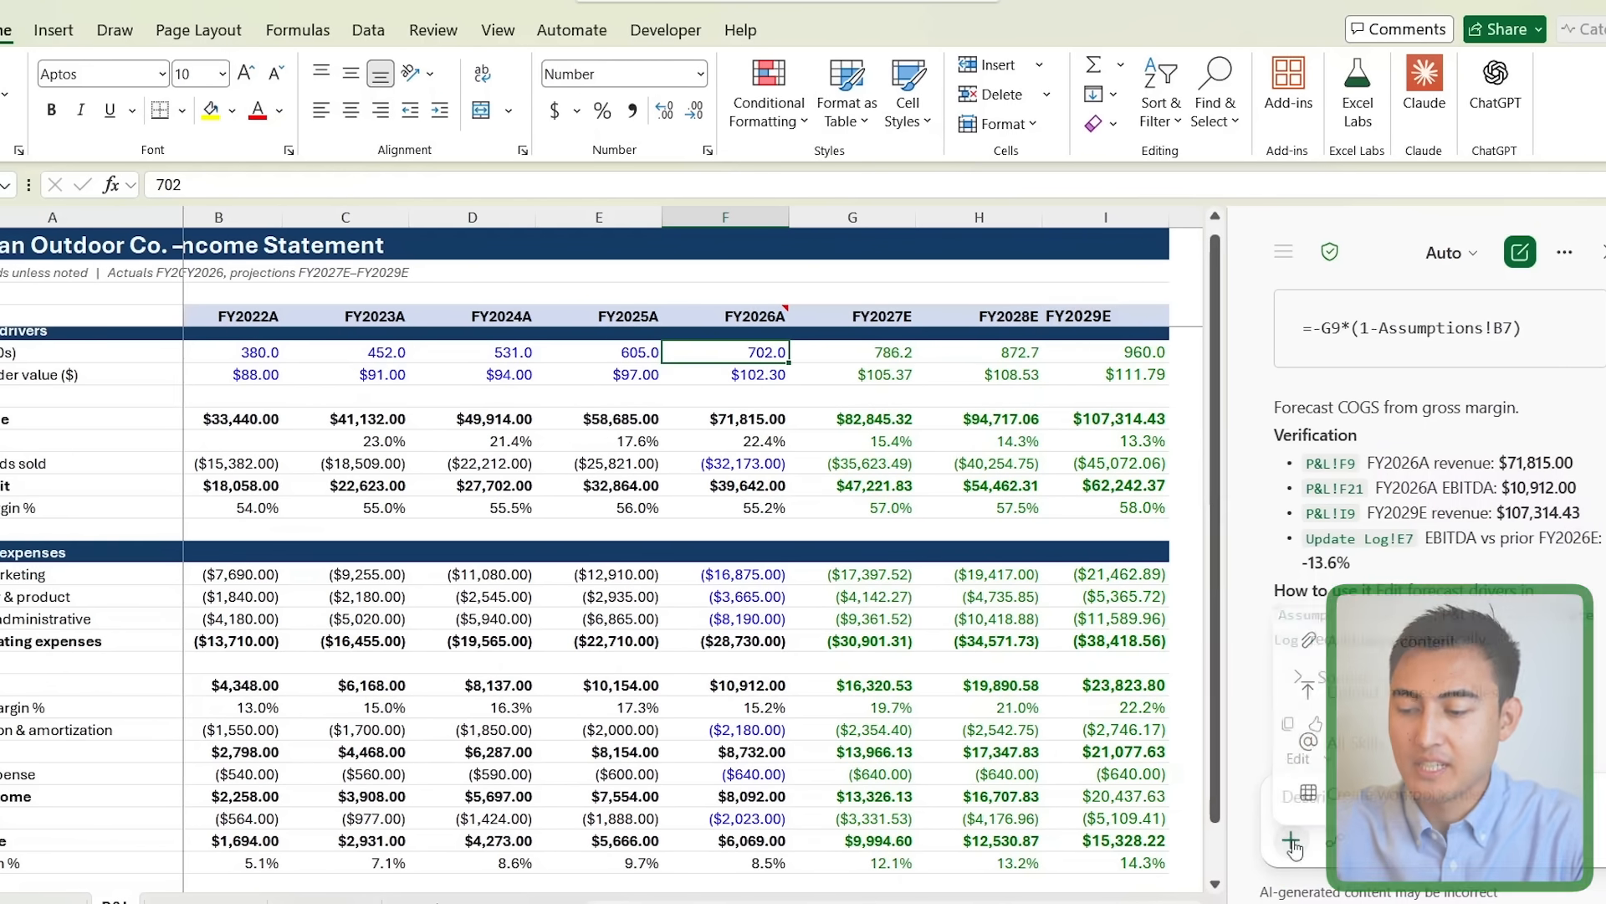
# - Bring up Copilot's list of all skills and inspect the income statement's merged title row and frozen first column
pyautogui.click(1398, 839)
pyautogui.click(1431, 738)
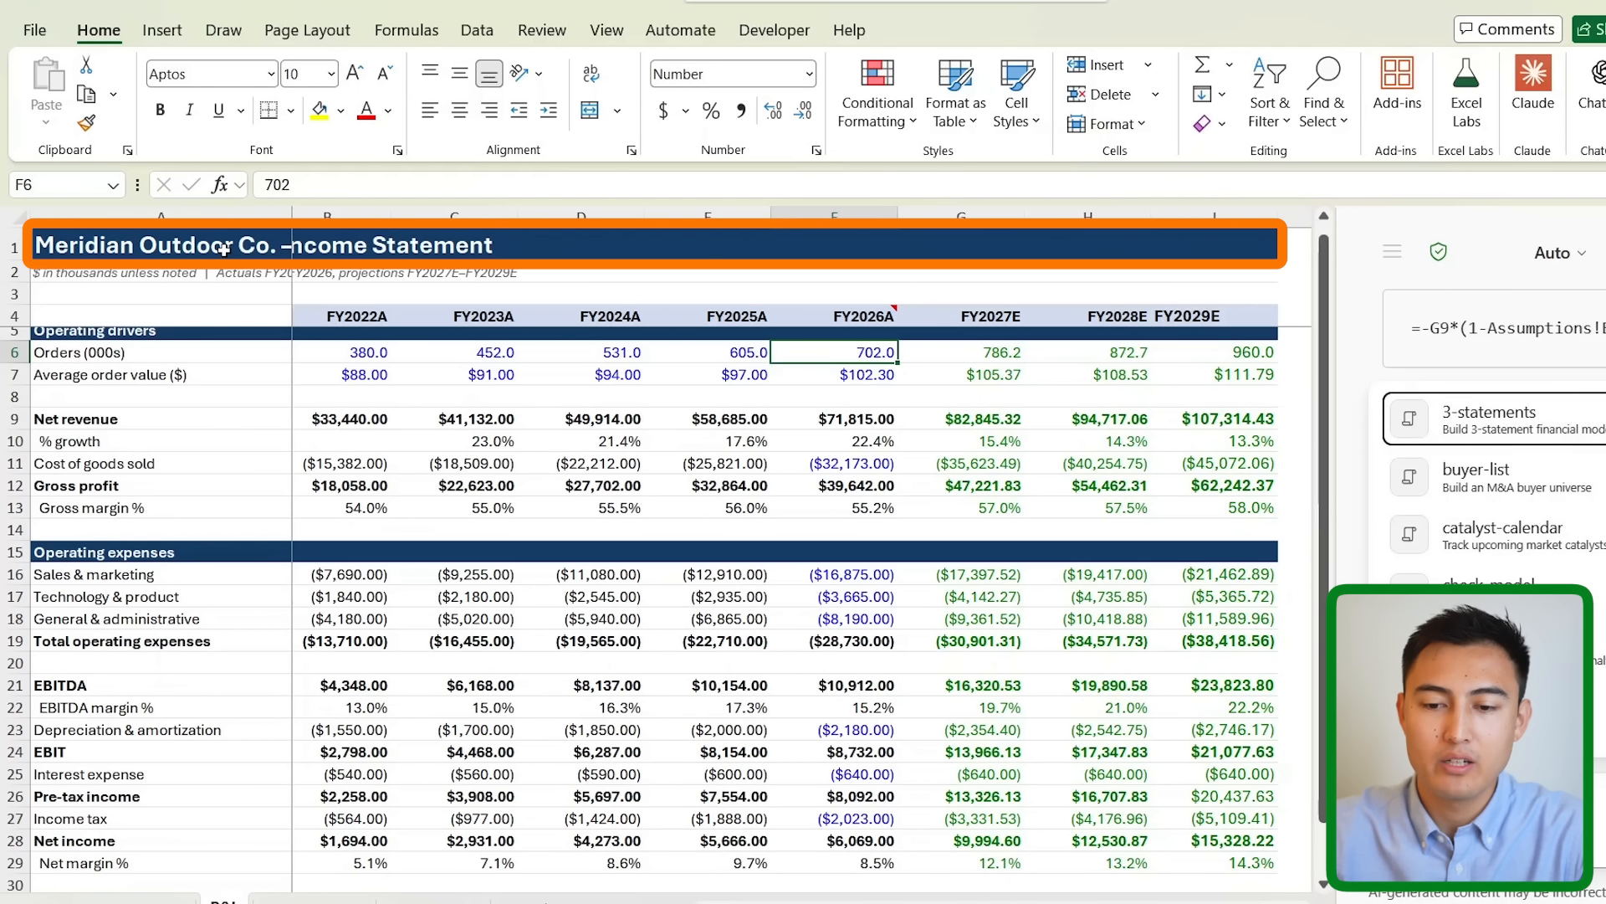
pyautogui.click(560, 249)
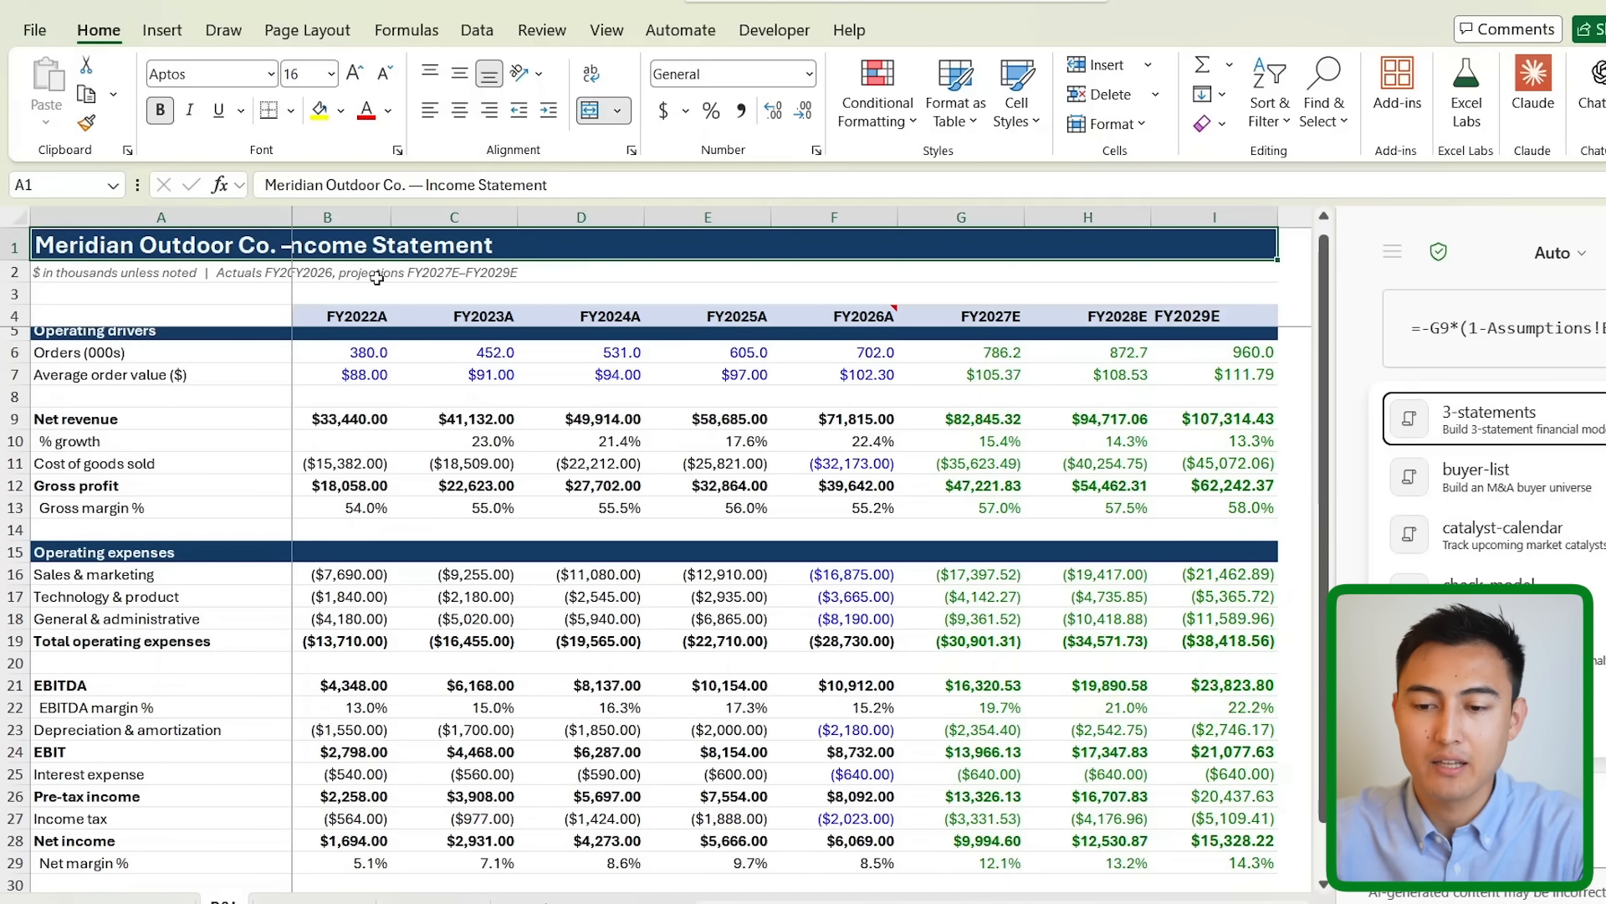
pyautogui.hscroll(2, 377, 278)
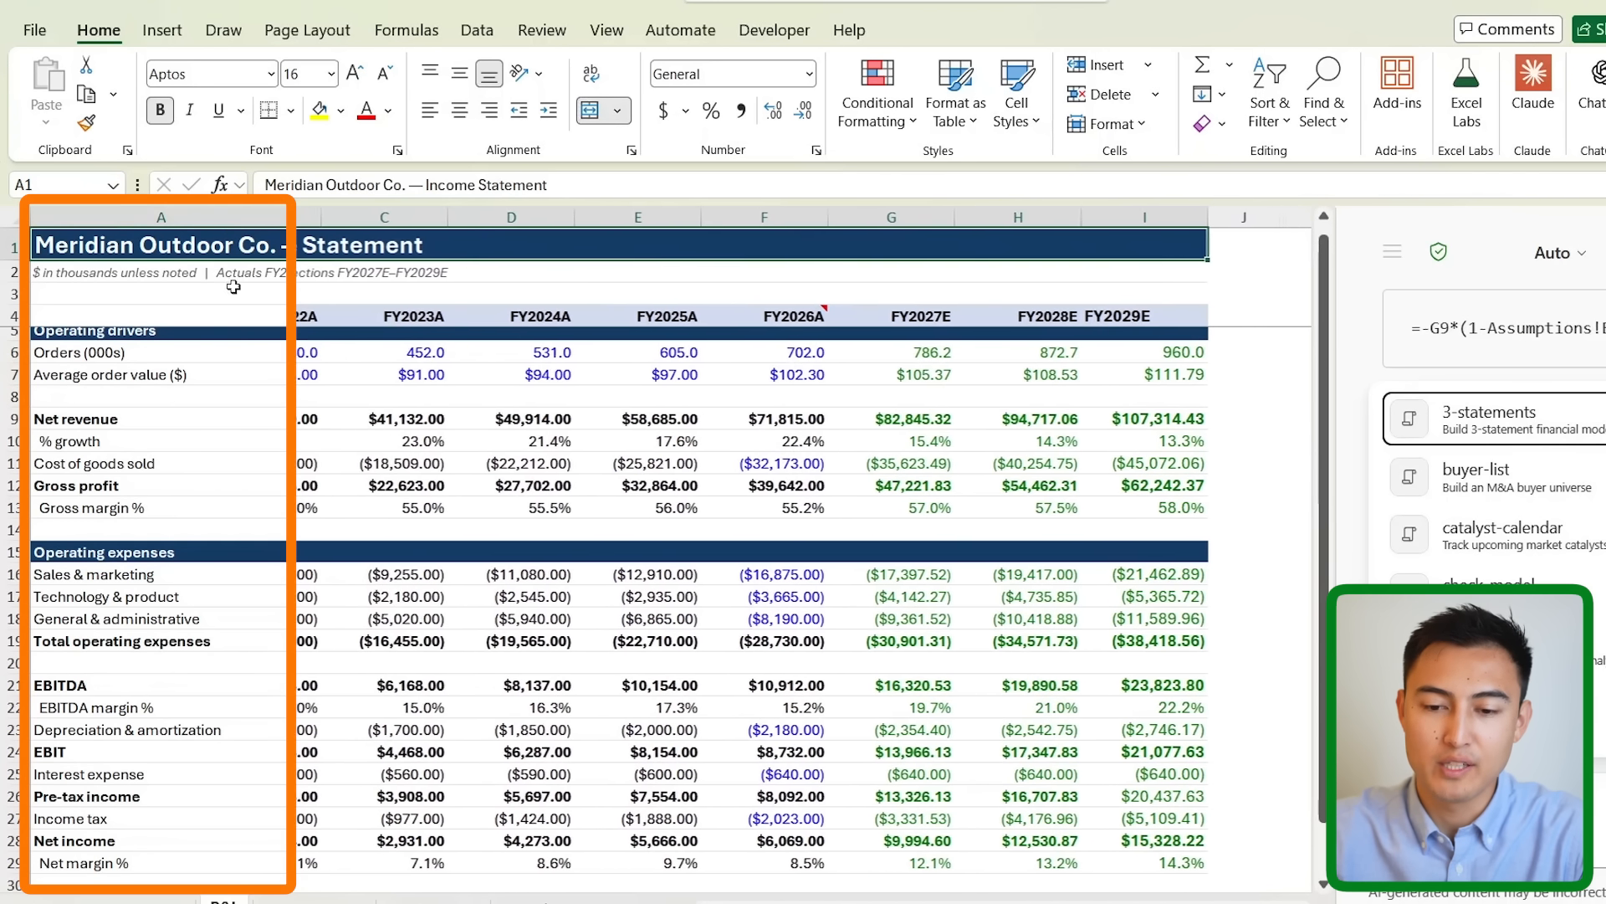
pyautogui.hscroll(1, 234, 287)
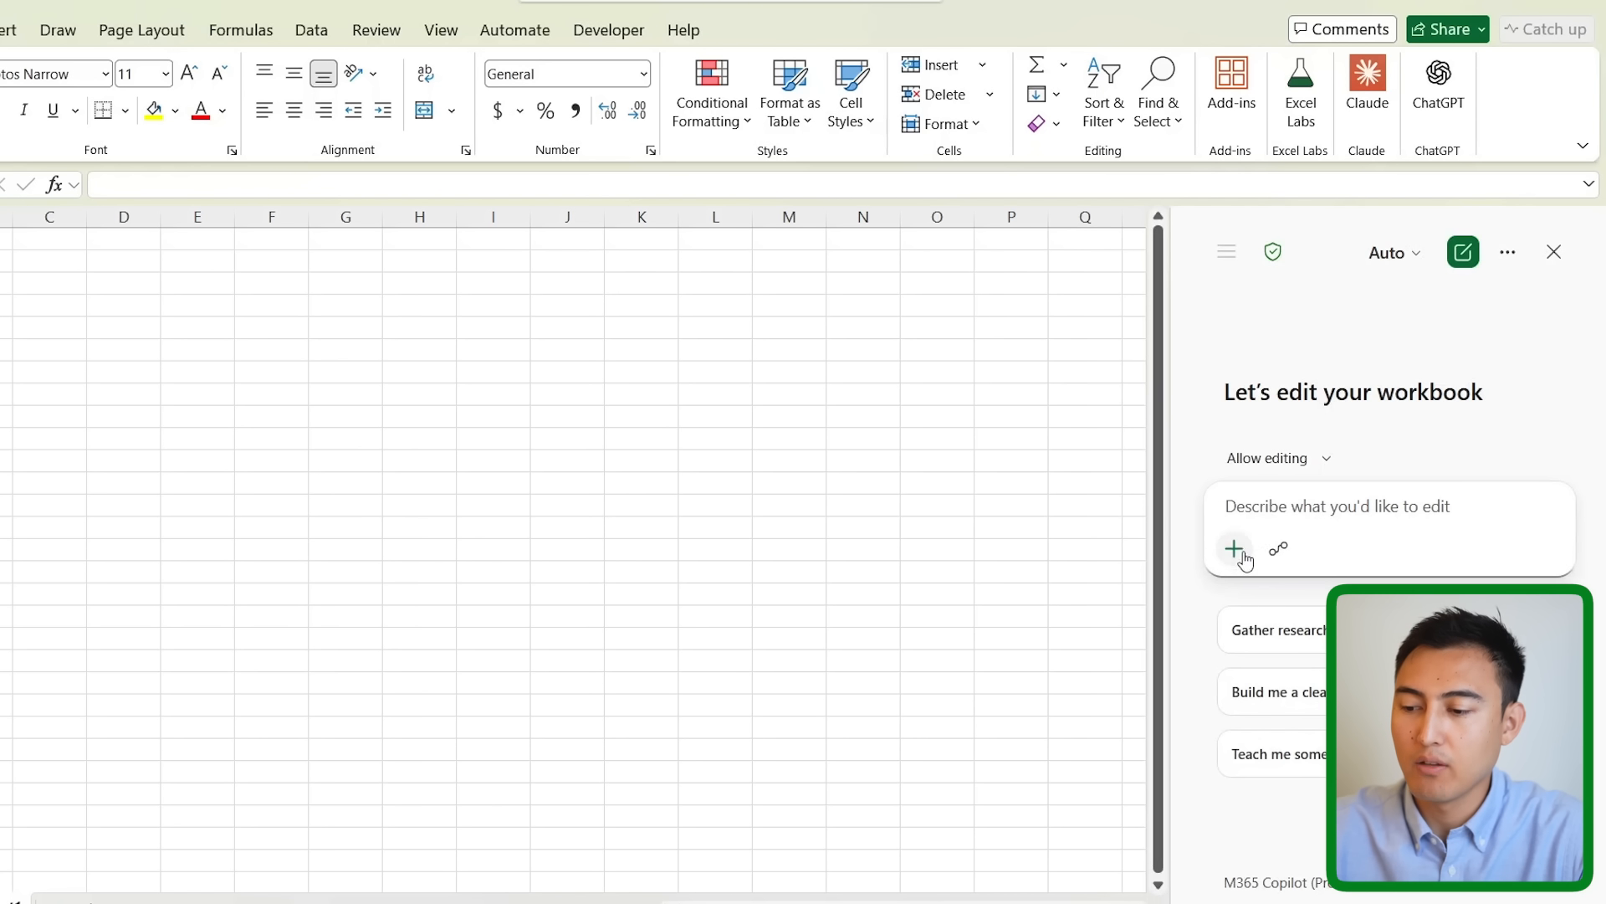
# - Turn on Custom skills in Copilot's skill management and open the OneDrive skills folder
pyautogui.click(1508, 251)
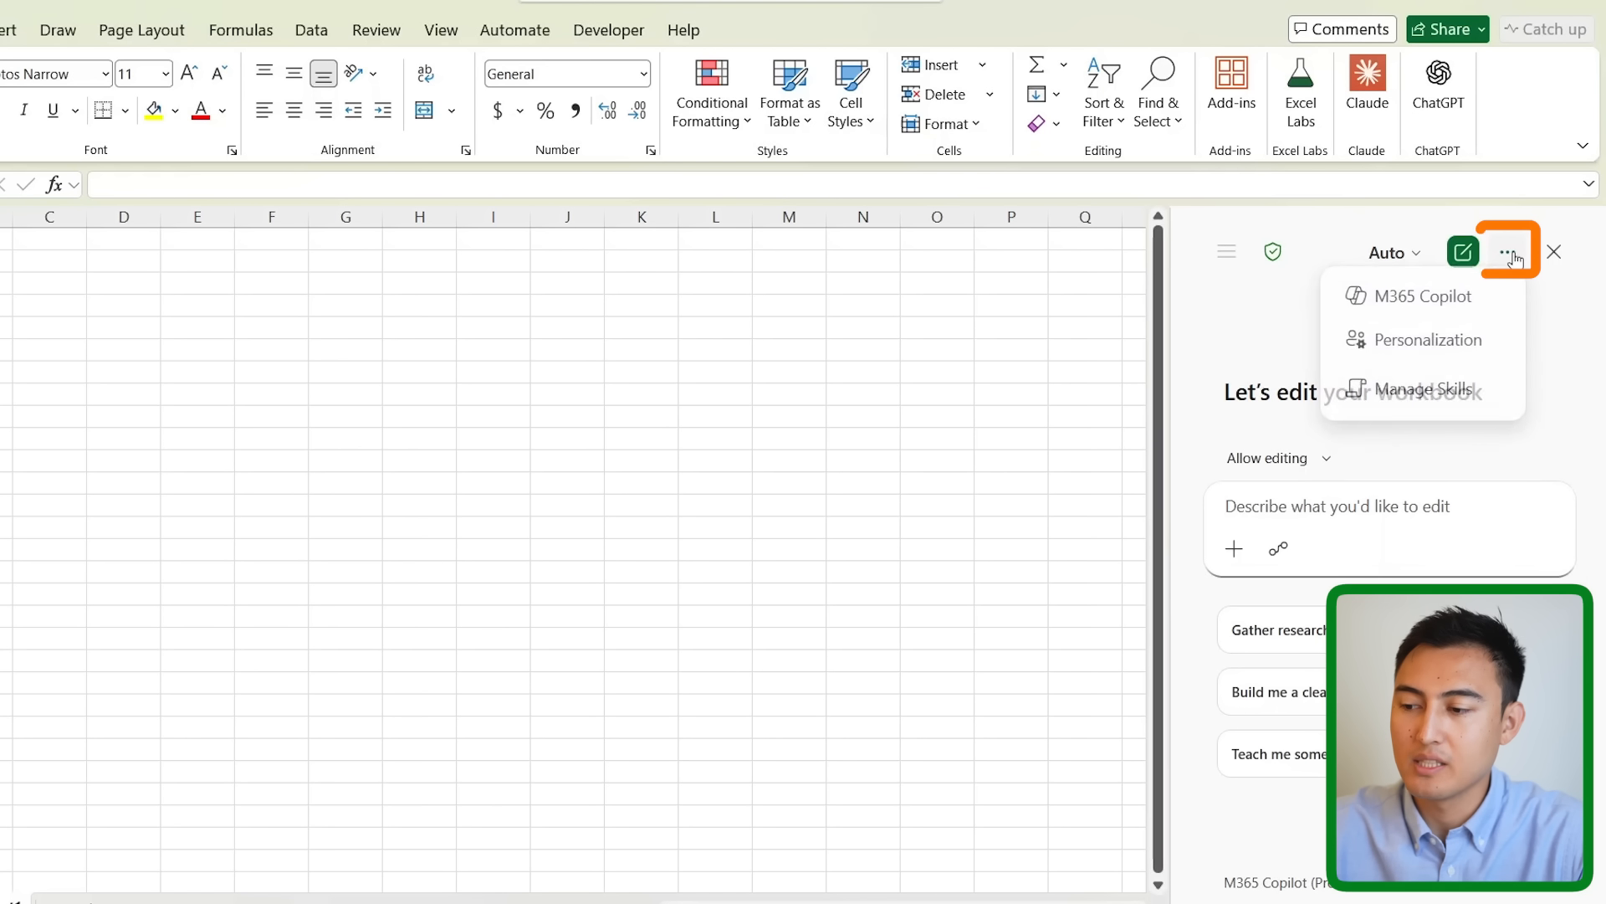
pyautogui.click(1392, 415)
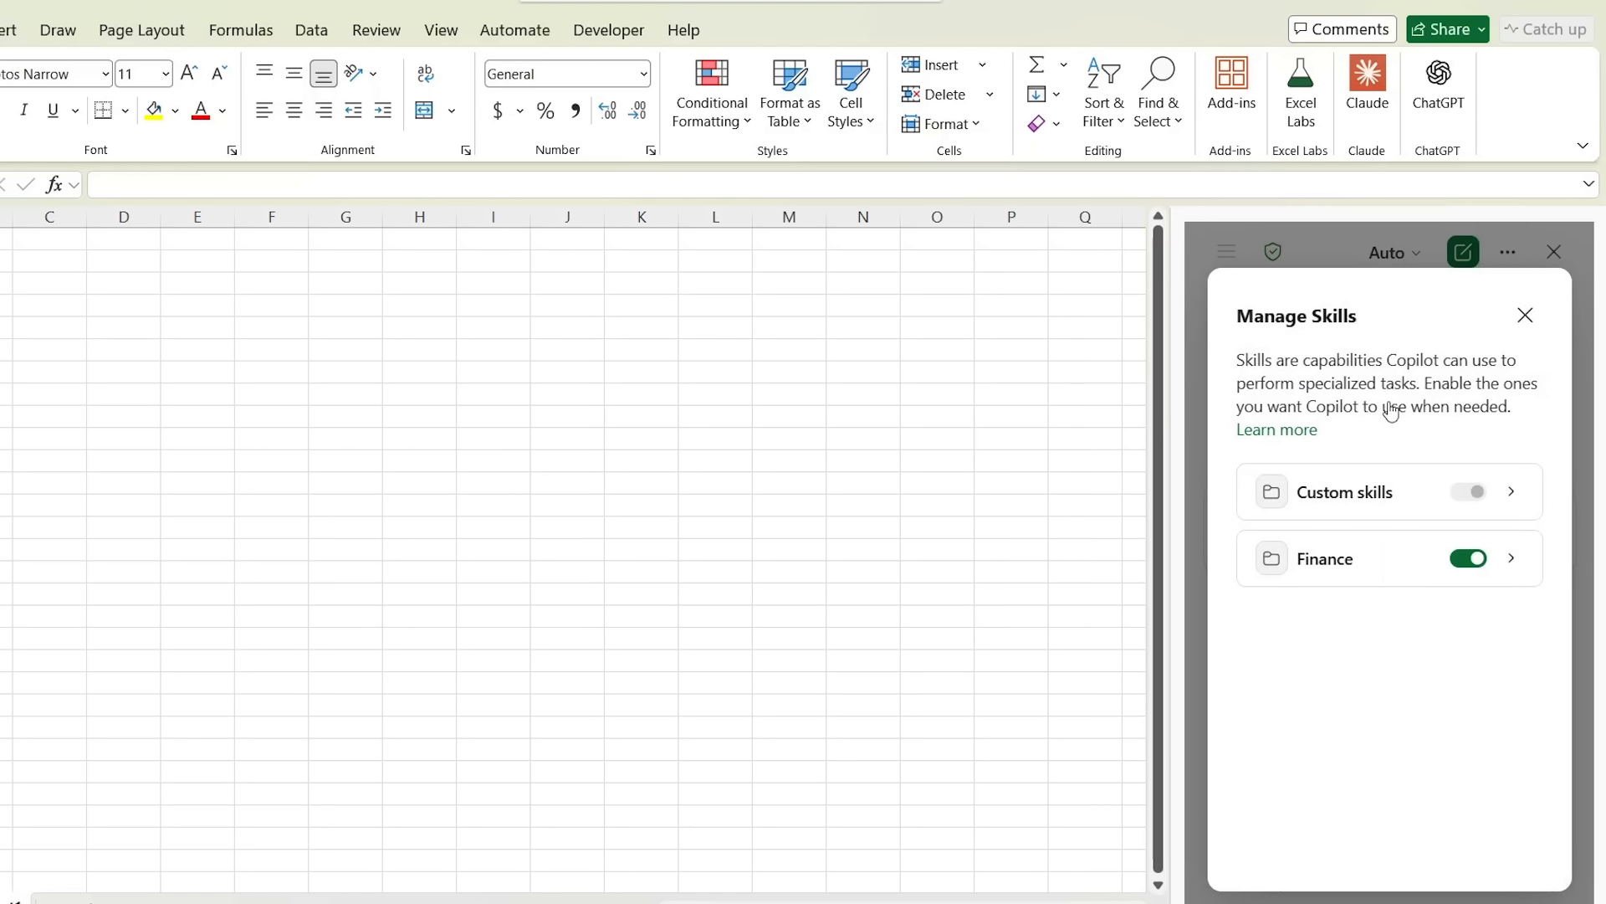
pyautogui.click(1469, 492)
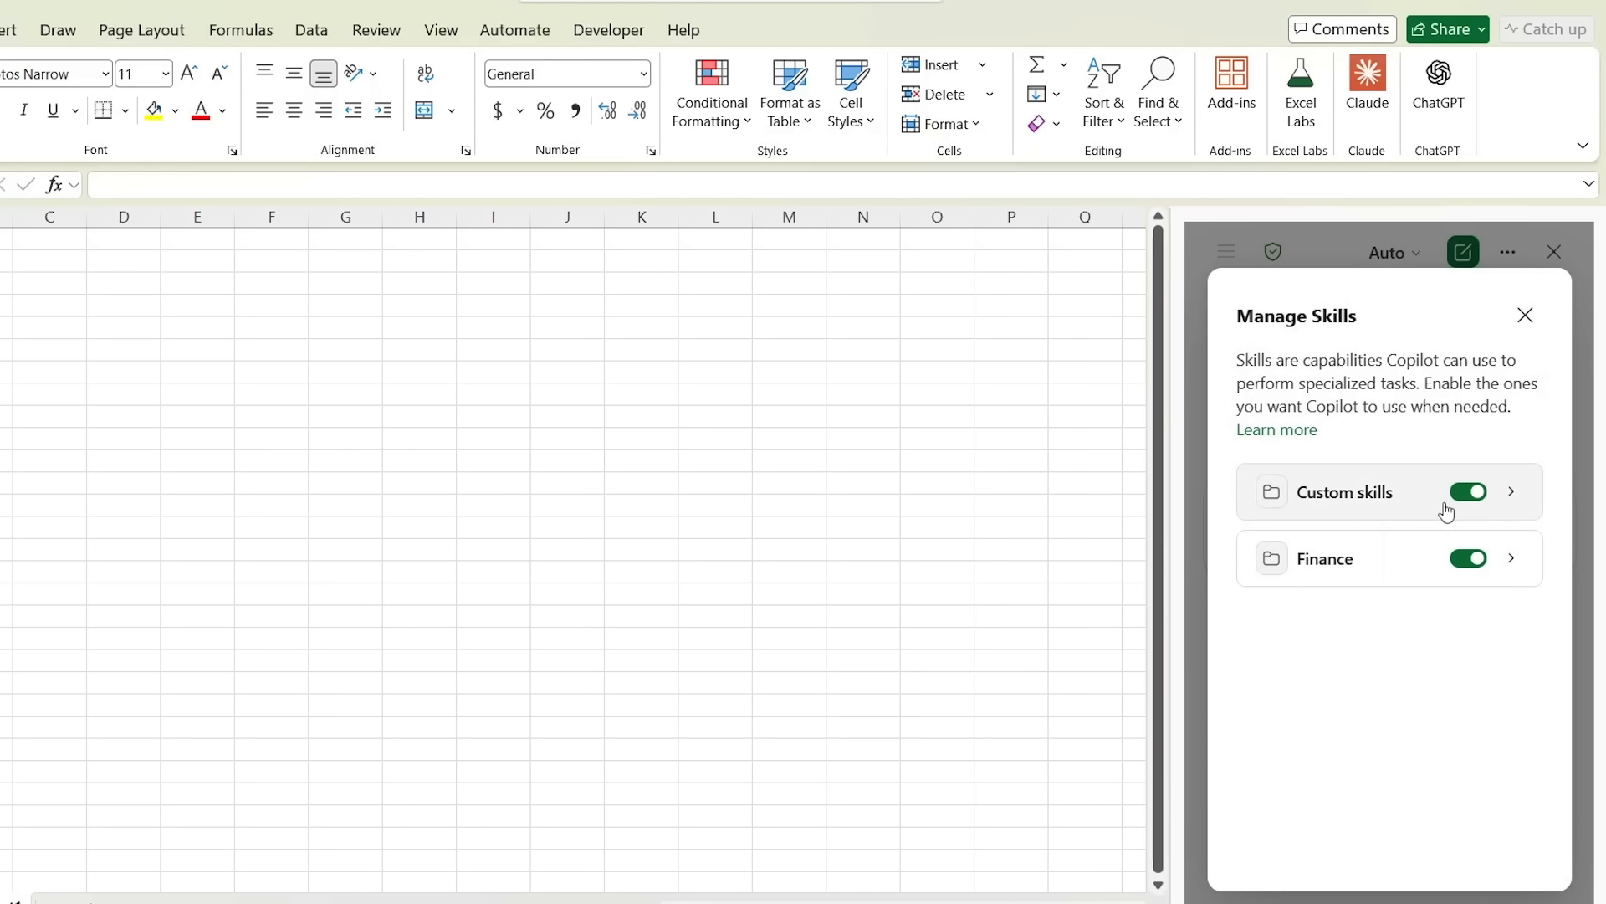
pyautogui.click(1405, 502)
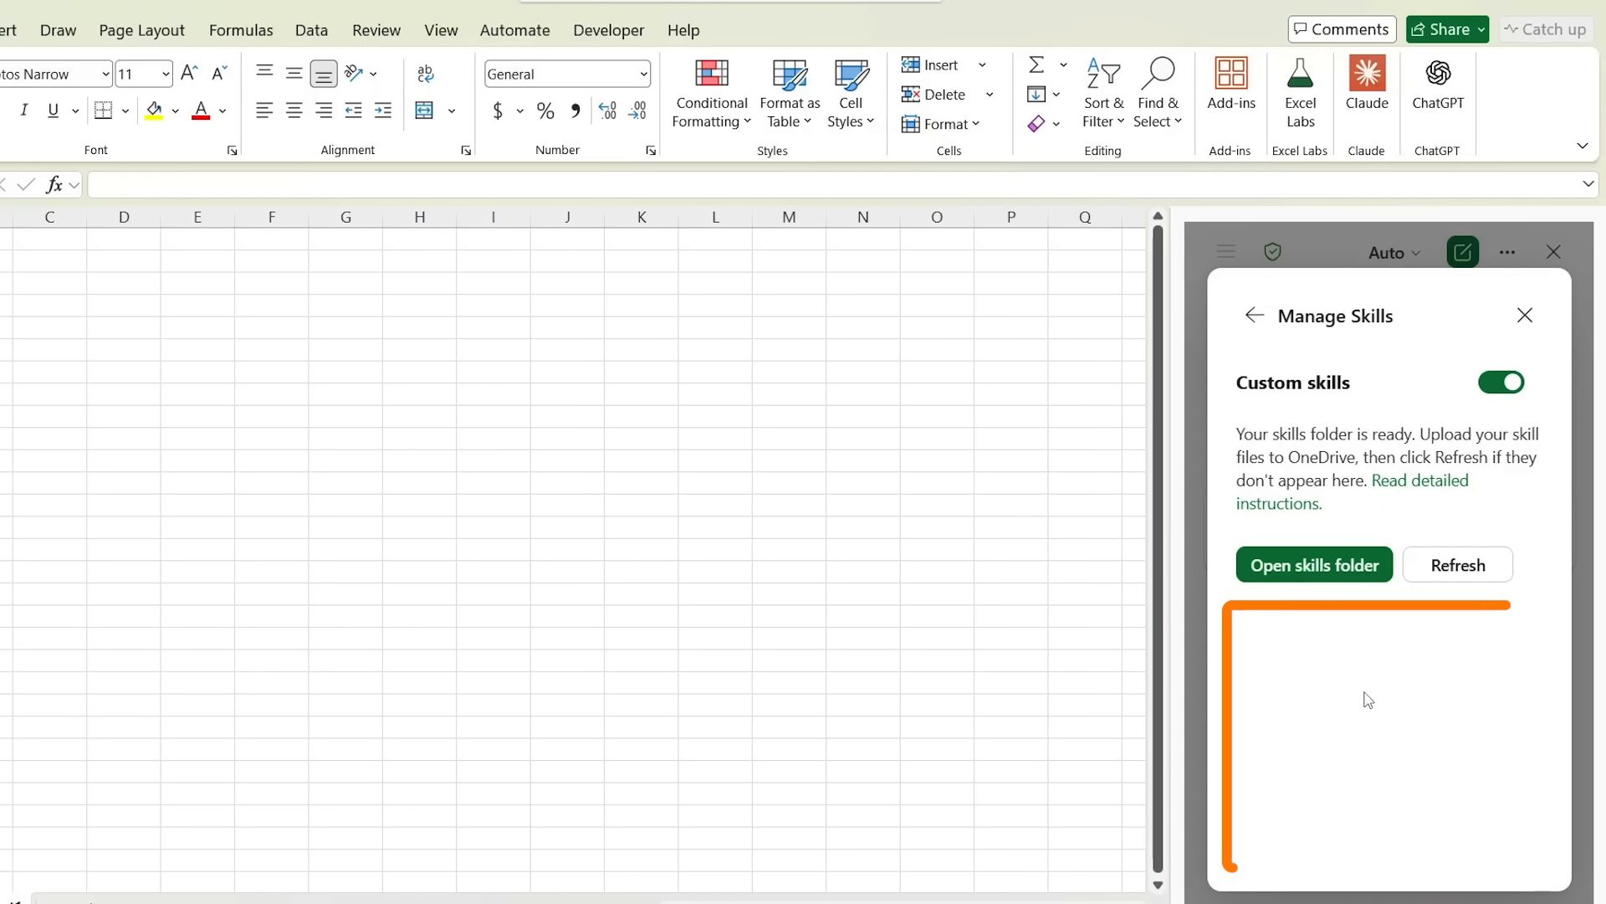
pyautogui.click(1308, 574)
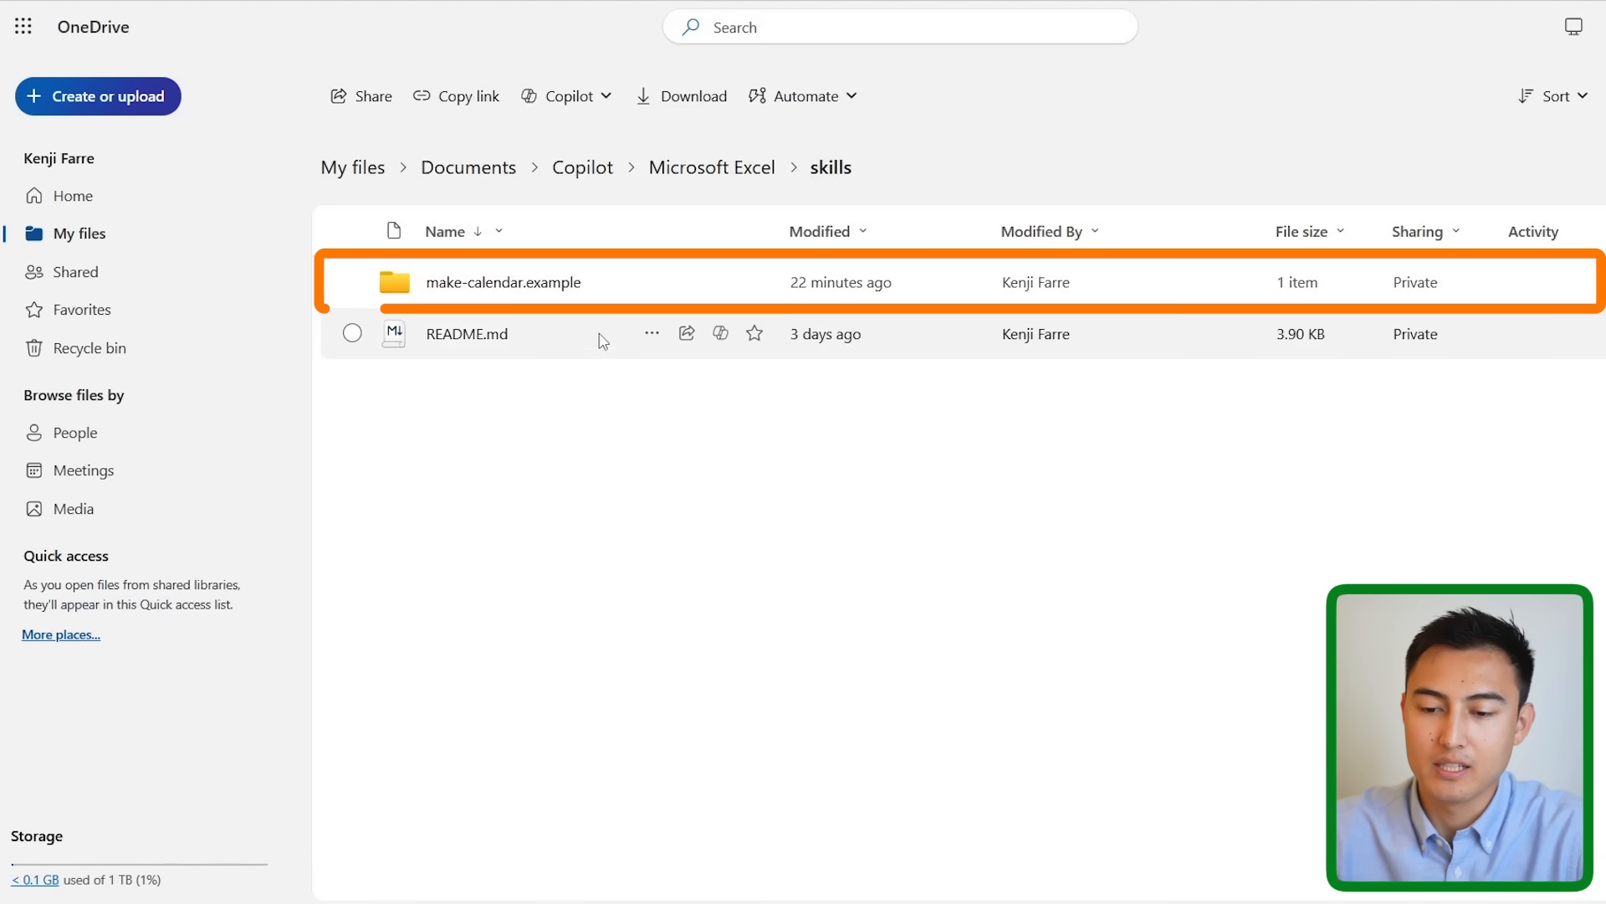
# - Open README.md and read the custom skills introduction, the skill ideas and how to turn on the make-calendar example
pyautogui.click(468, 333)
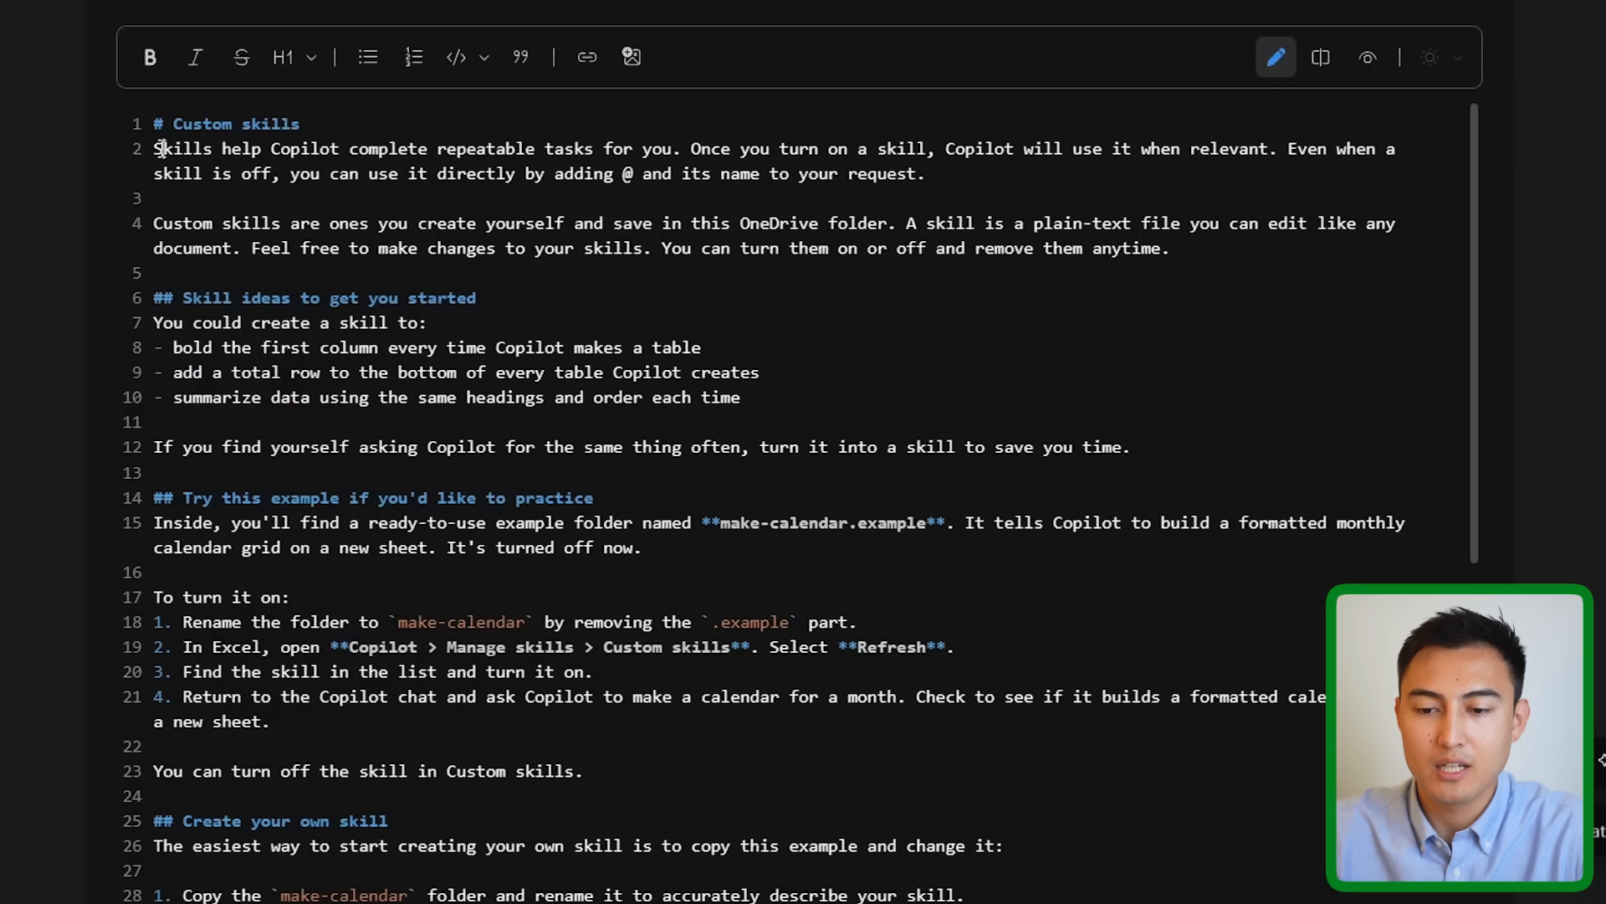
pyautogui.moveTo(163, 149); pyautogui.dragTo(566, 151)
pyautogui.click(382, 156)
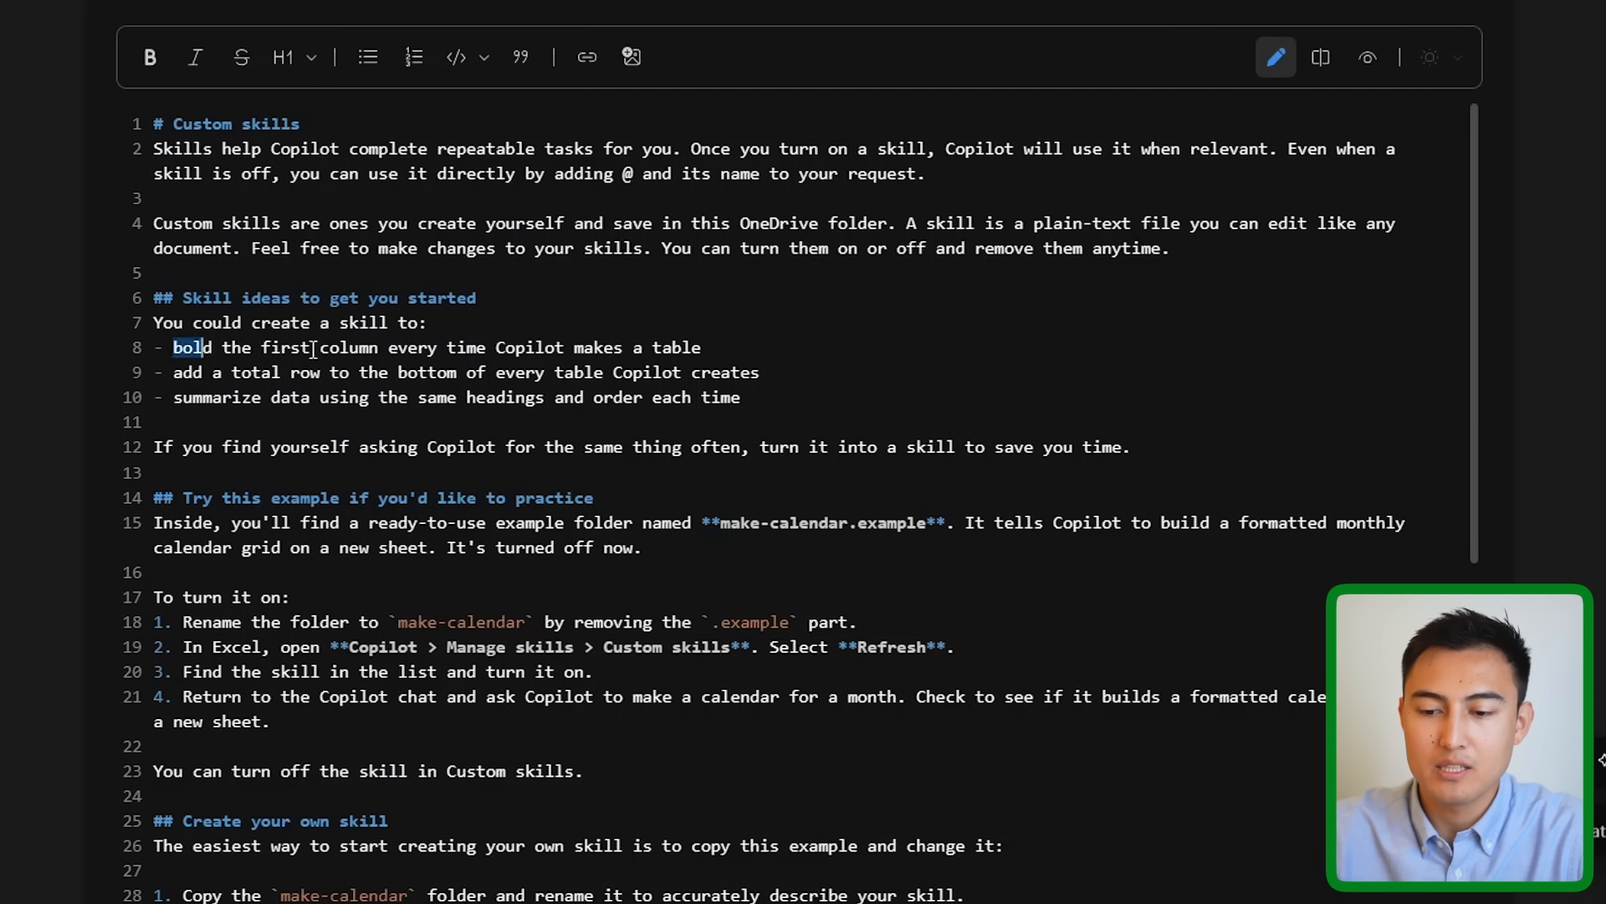
pyautogui.moveTo(314, 347); pyautogui.dragTo(742, 350)
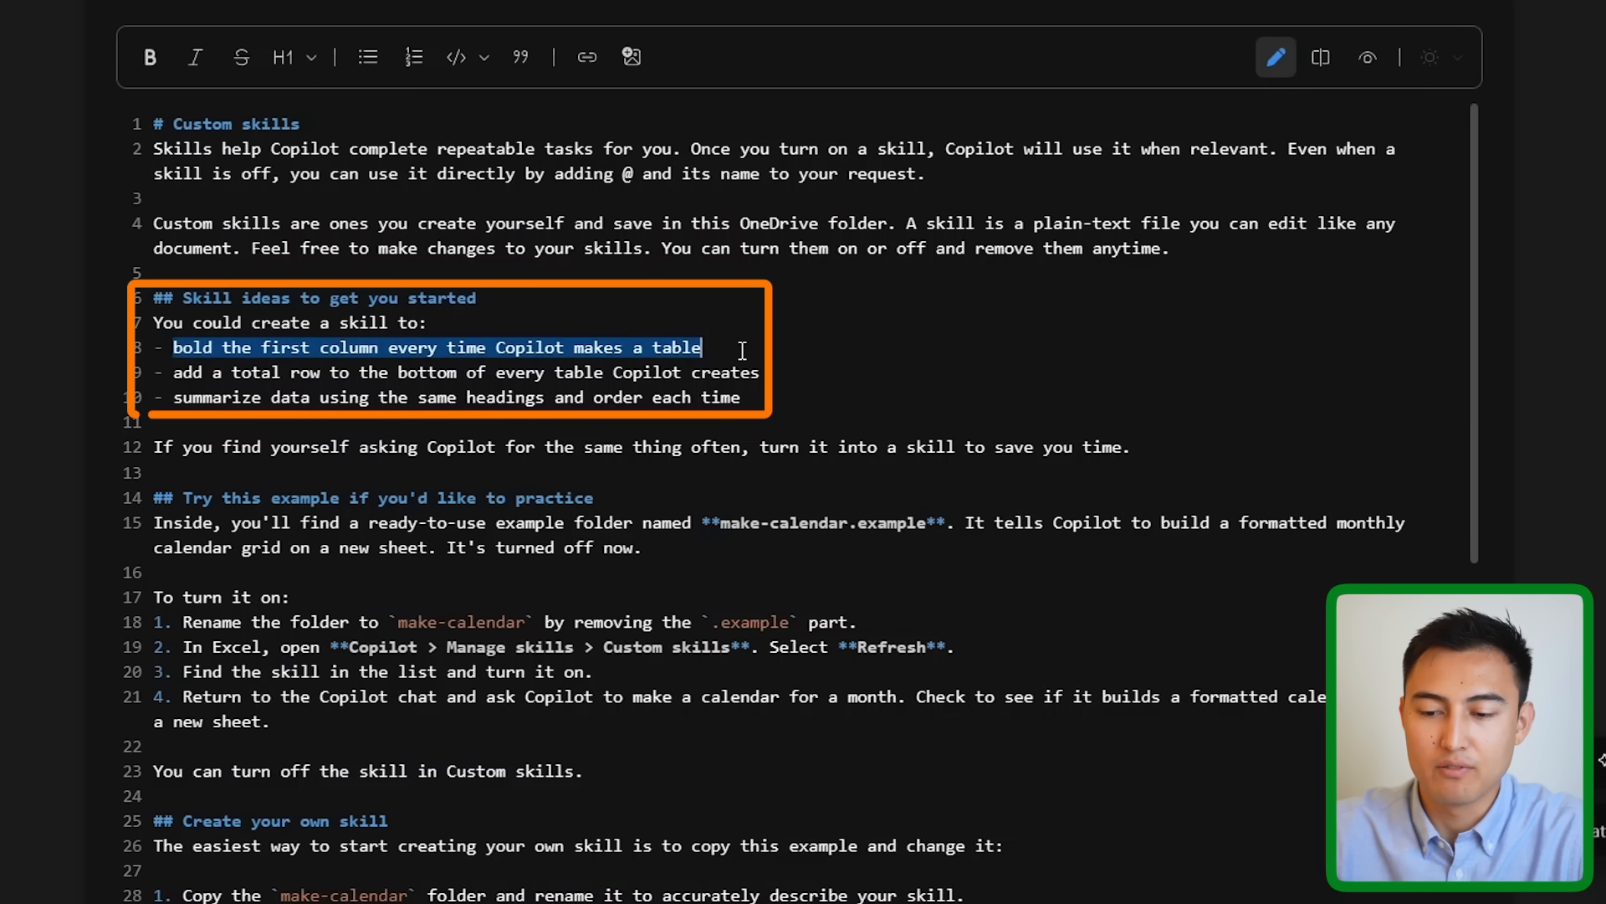
pyautogui.moveTo(172, 498); pyautogui.dragTo(606, 494)
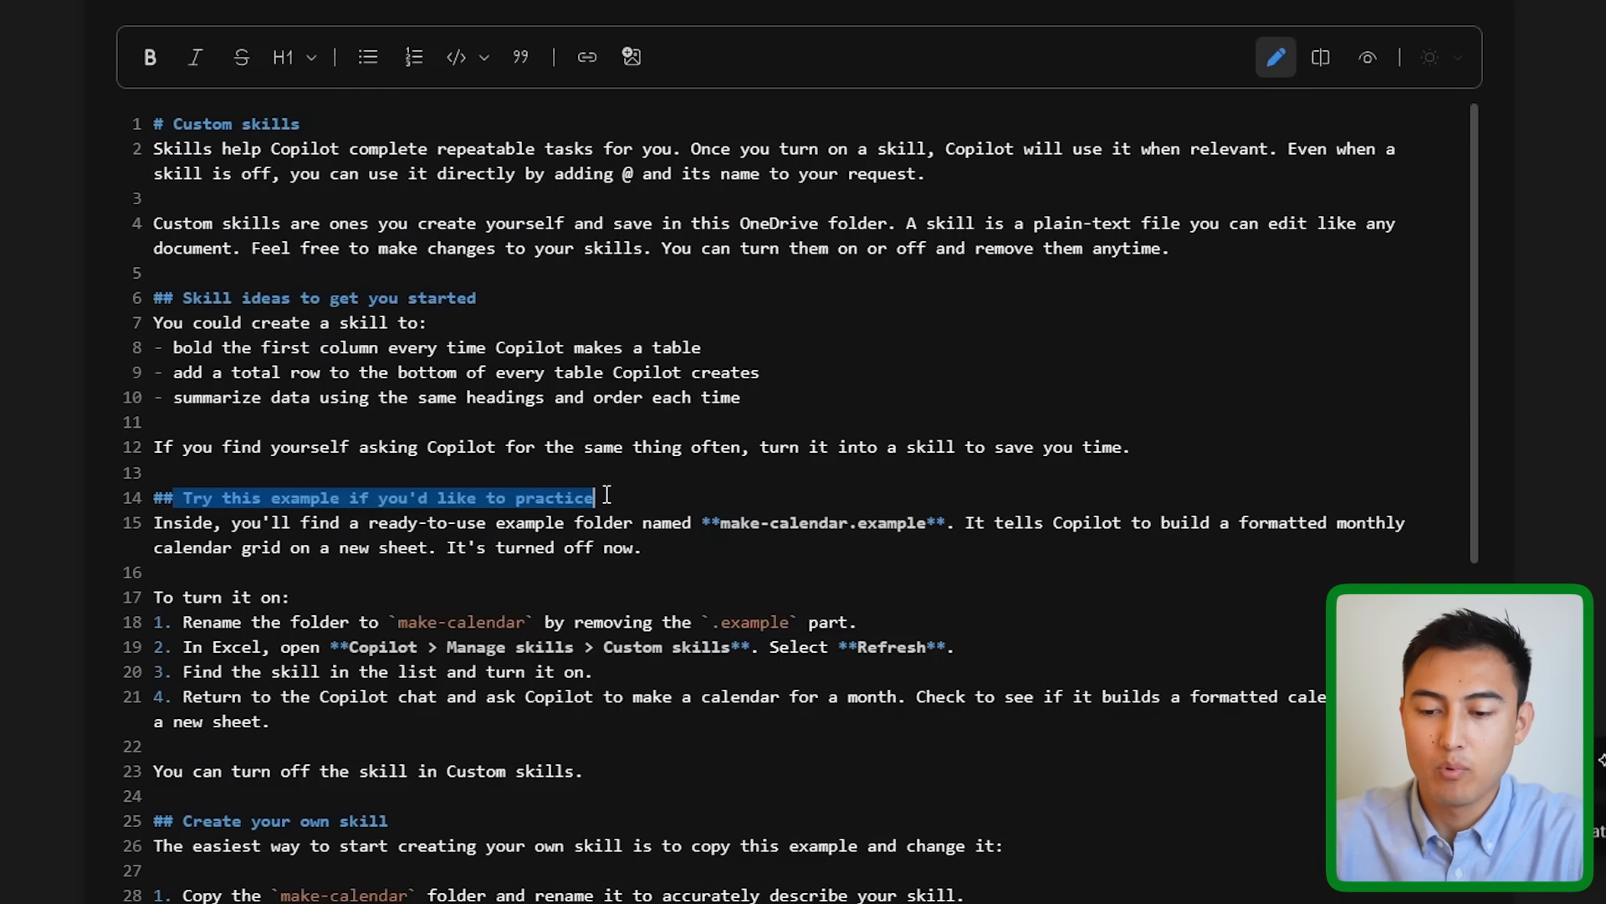
pyautogui.click(629, 547)
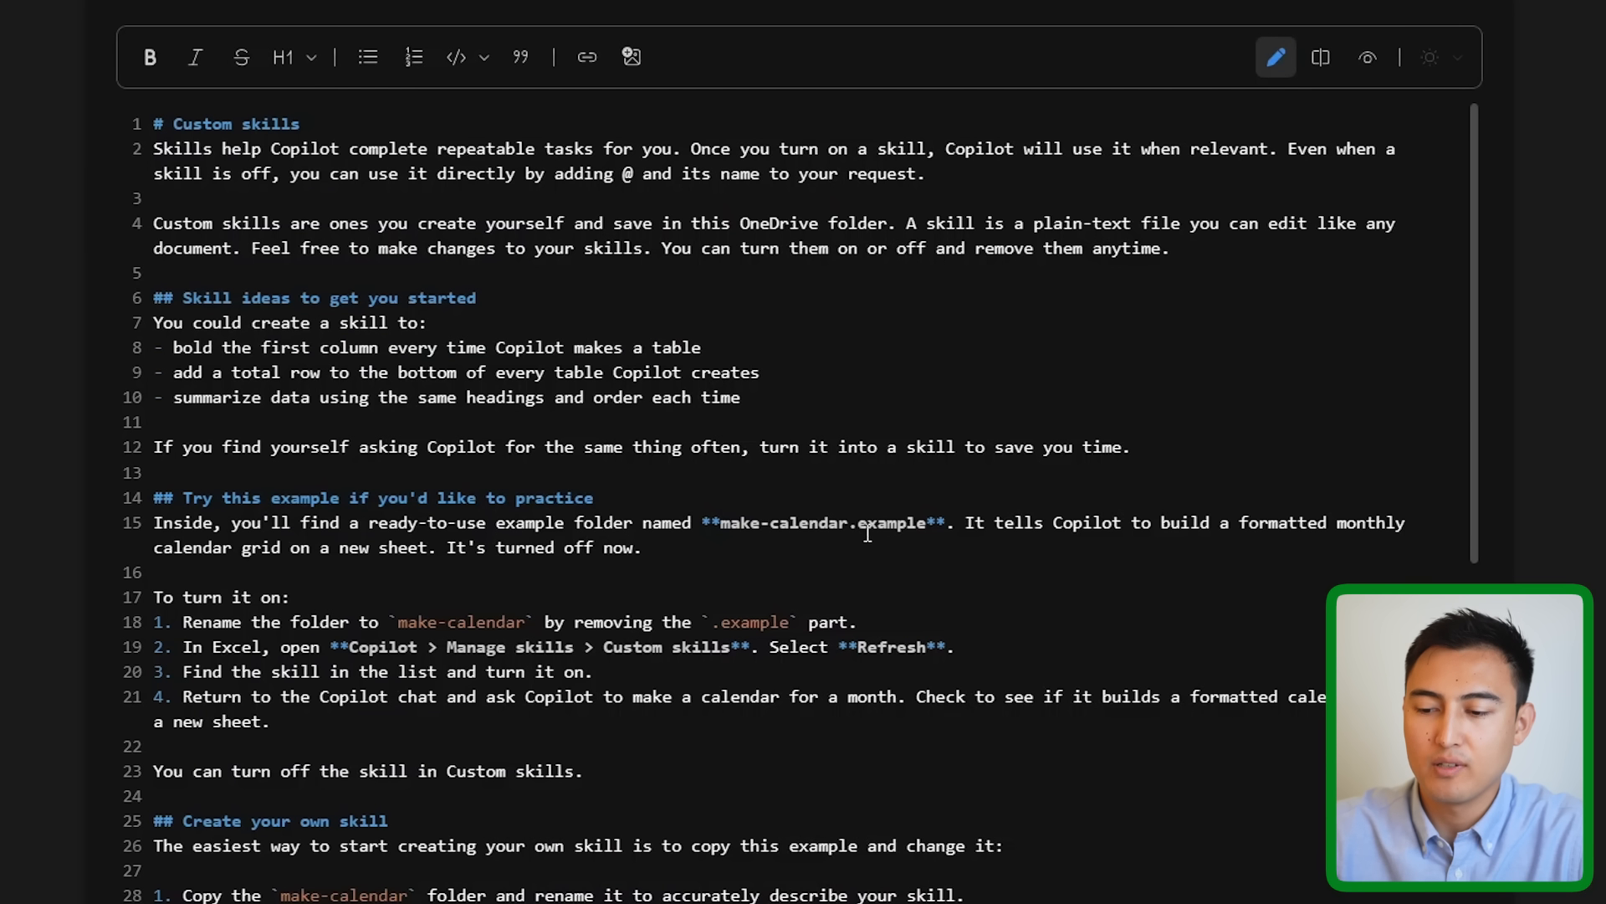
pyautogui.doubleClick(892, 520)
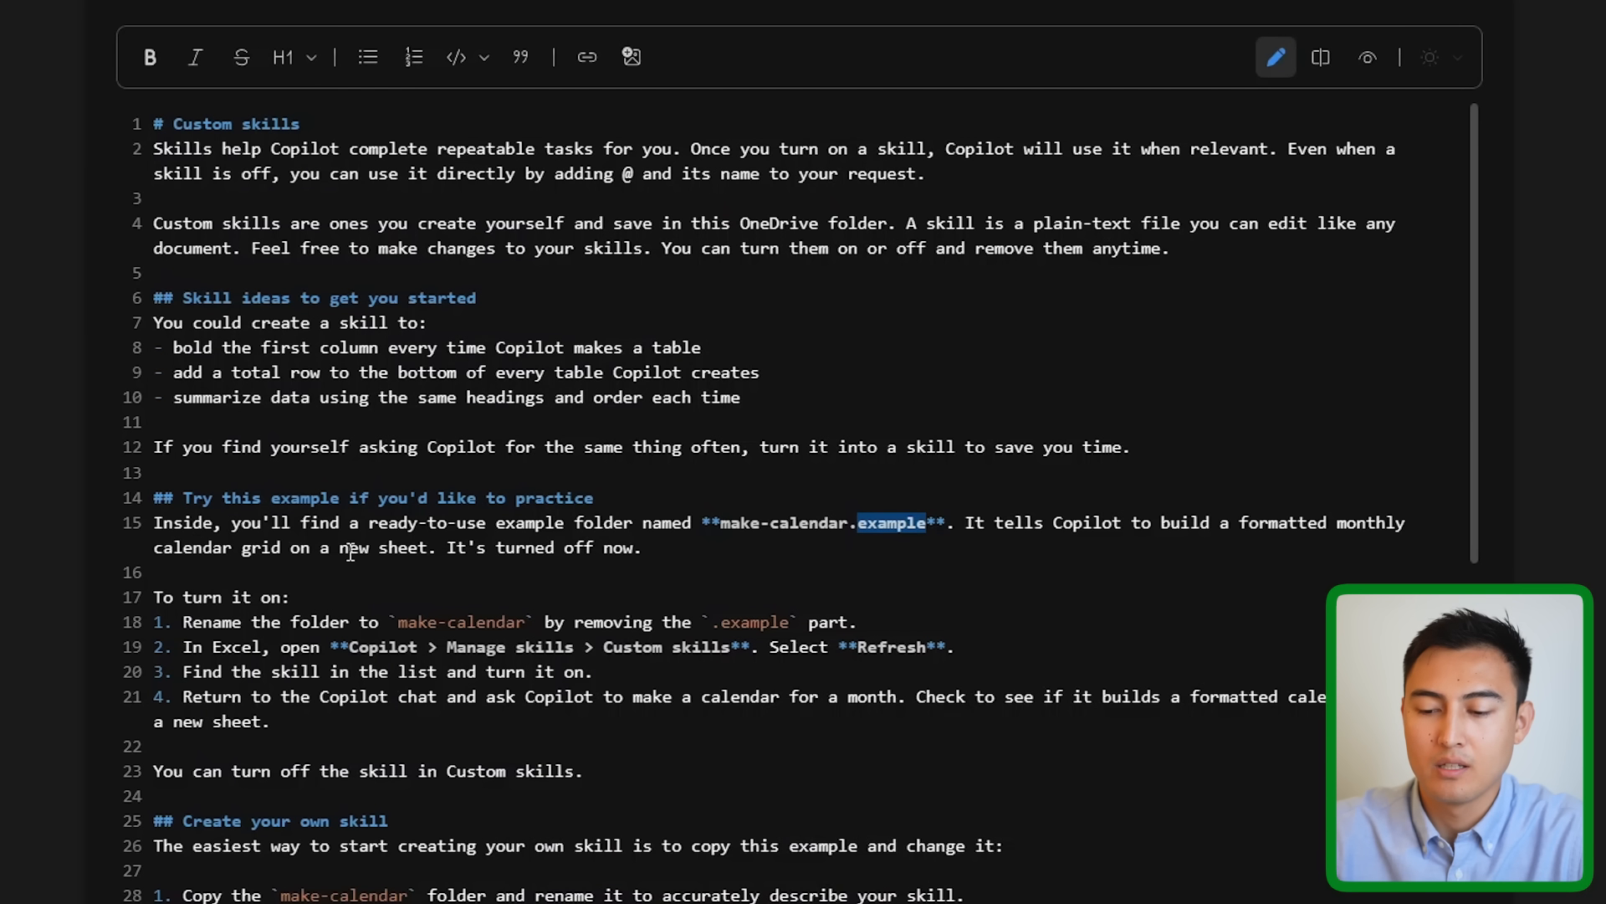
pyautogui.moveTo(624, 622); pyautogui.dragTo(883, 629)
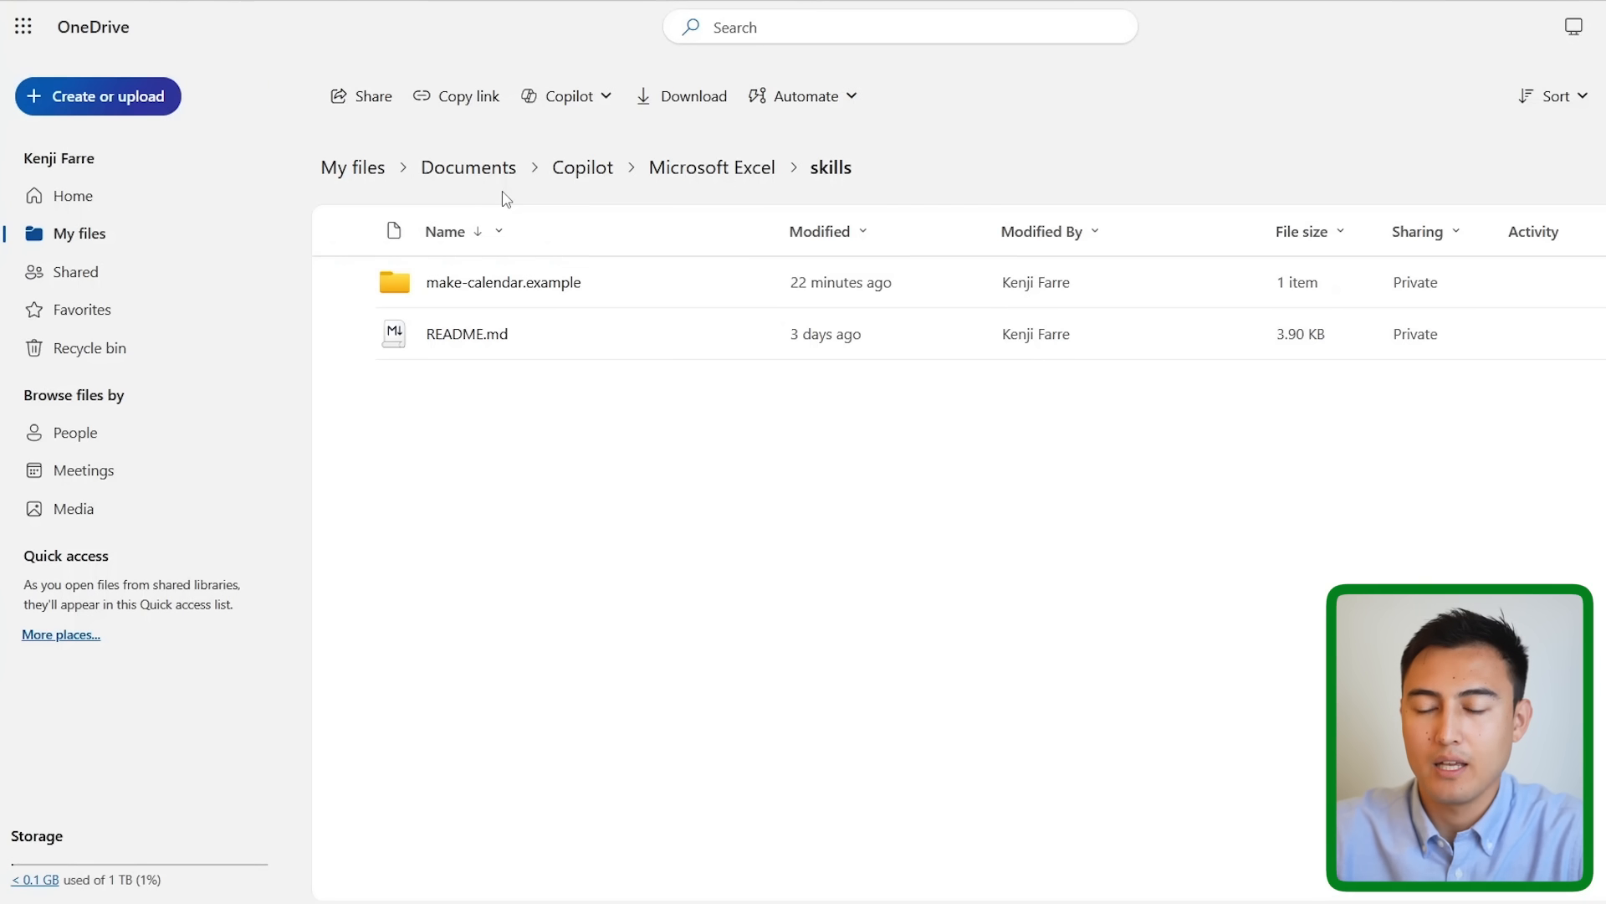
# - Rename the make-calendar.example folder in the OneDrive skills folder as make-calendar
pyautogui.rightClick(530, 291)
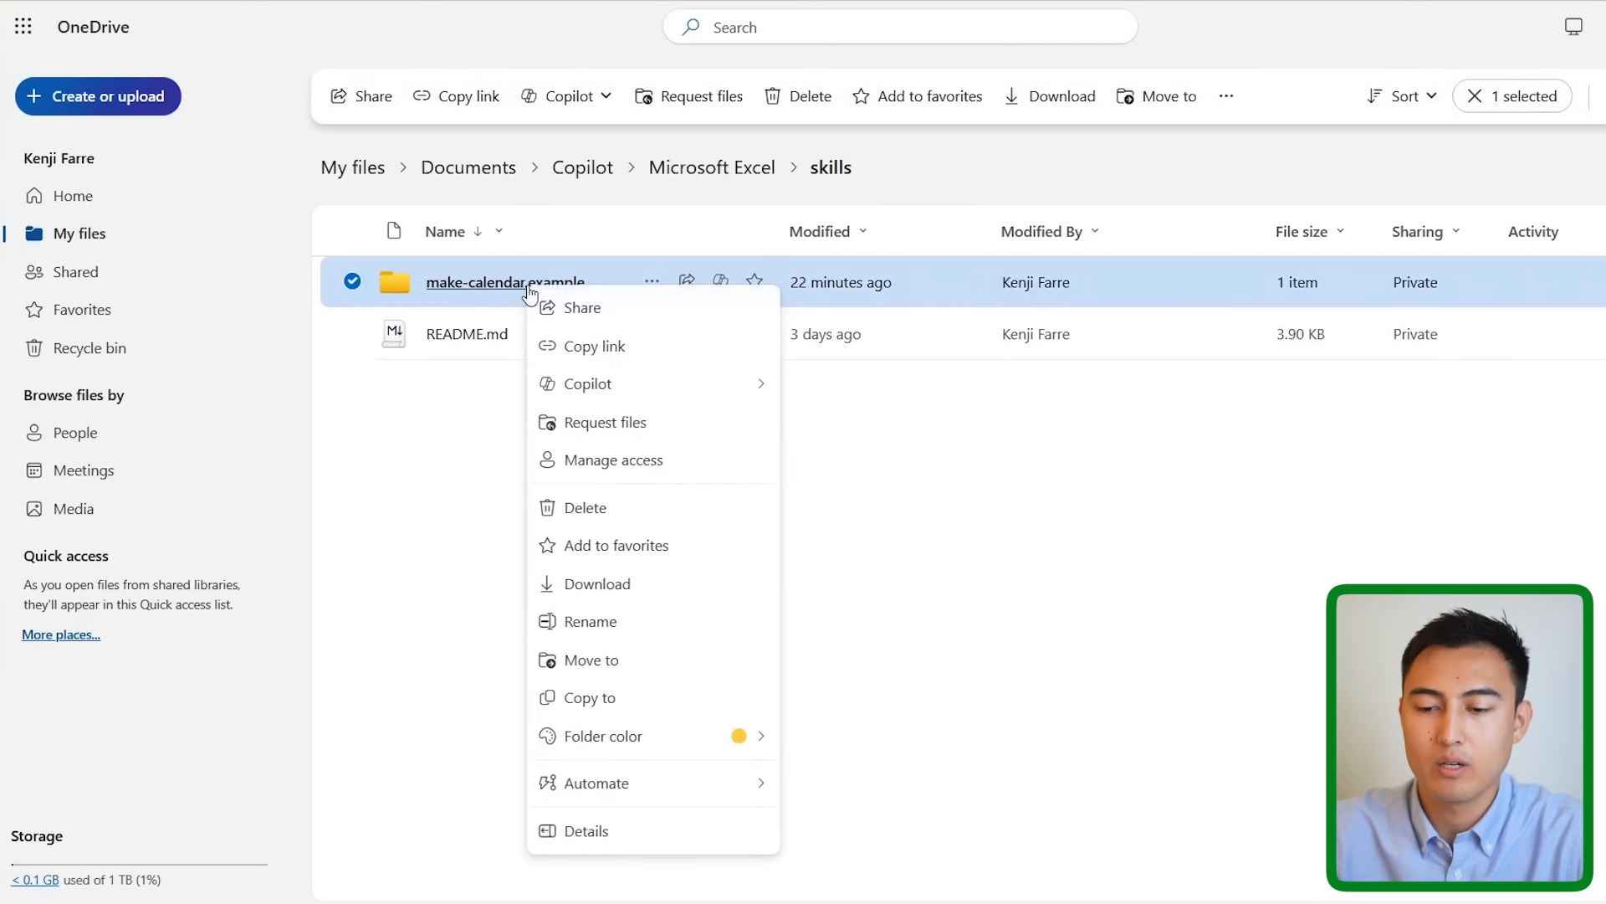
pyautogui.click(592, 626)
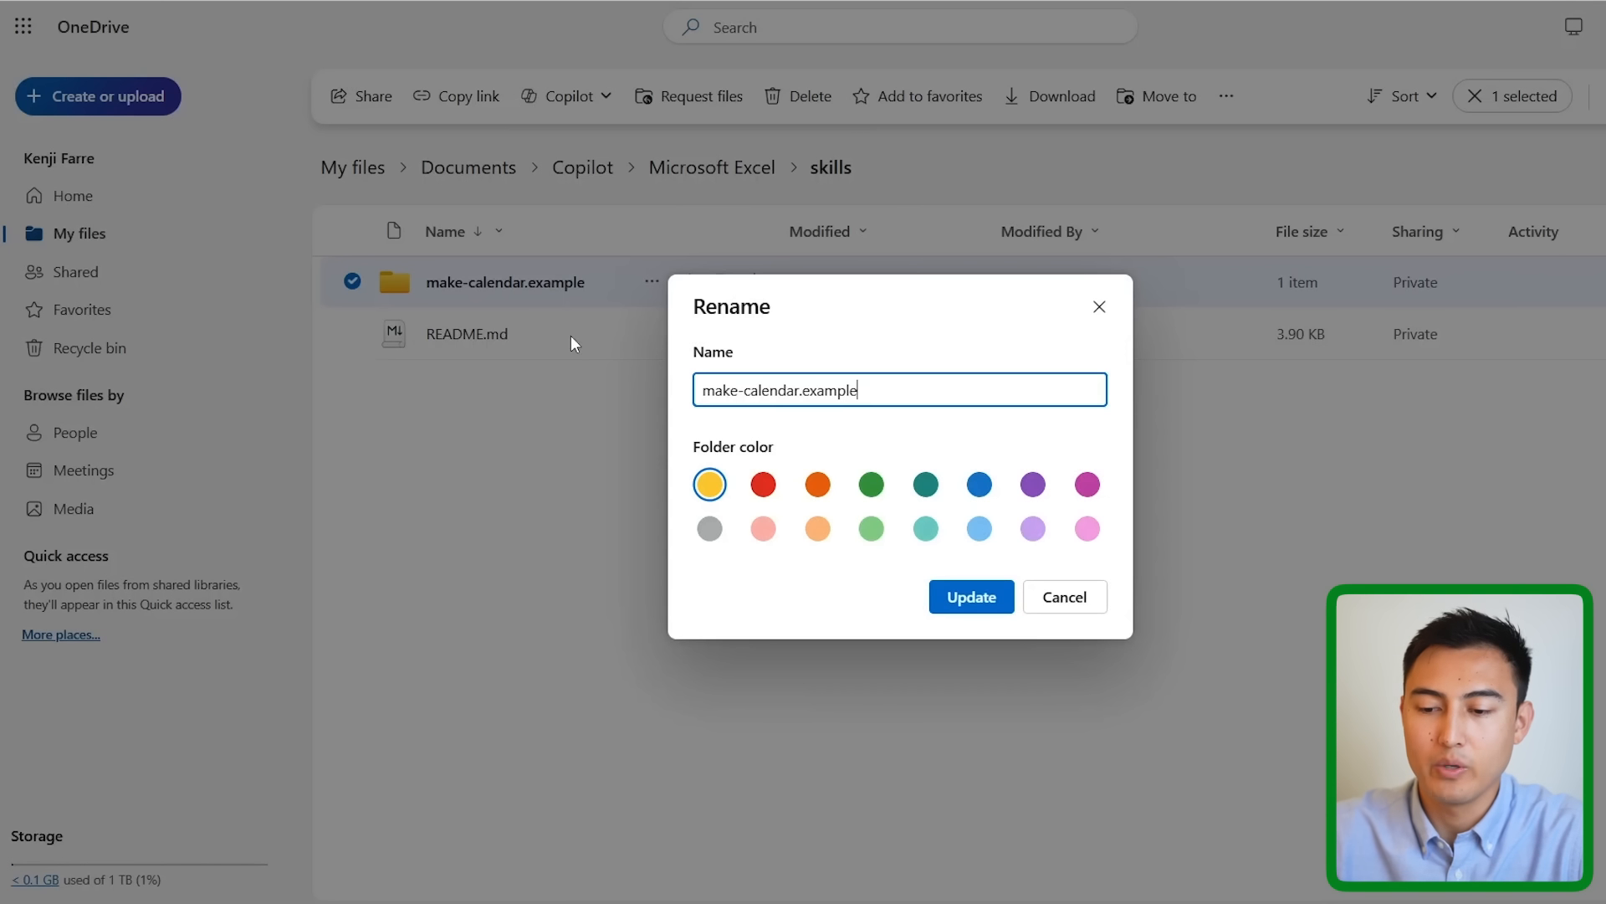
pyautogui.click(896, 395)
pyautogui.press('BackSpace')
pyautogui.press('BackSpace')
pyautogui.press('BackSpace')
pyautogui.press('BackSpace')
pyautogui.press('BackSpace')
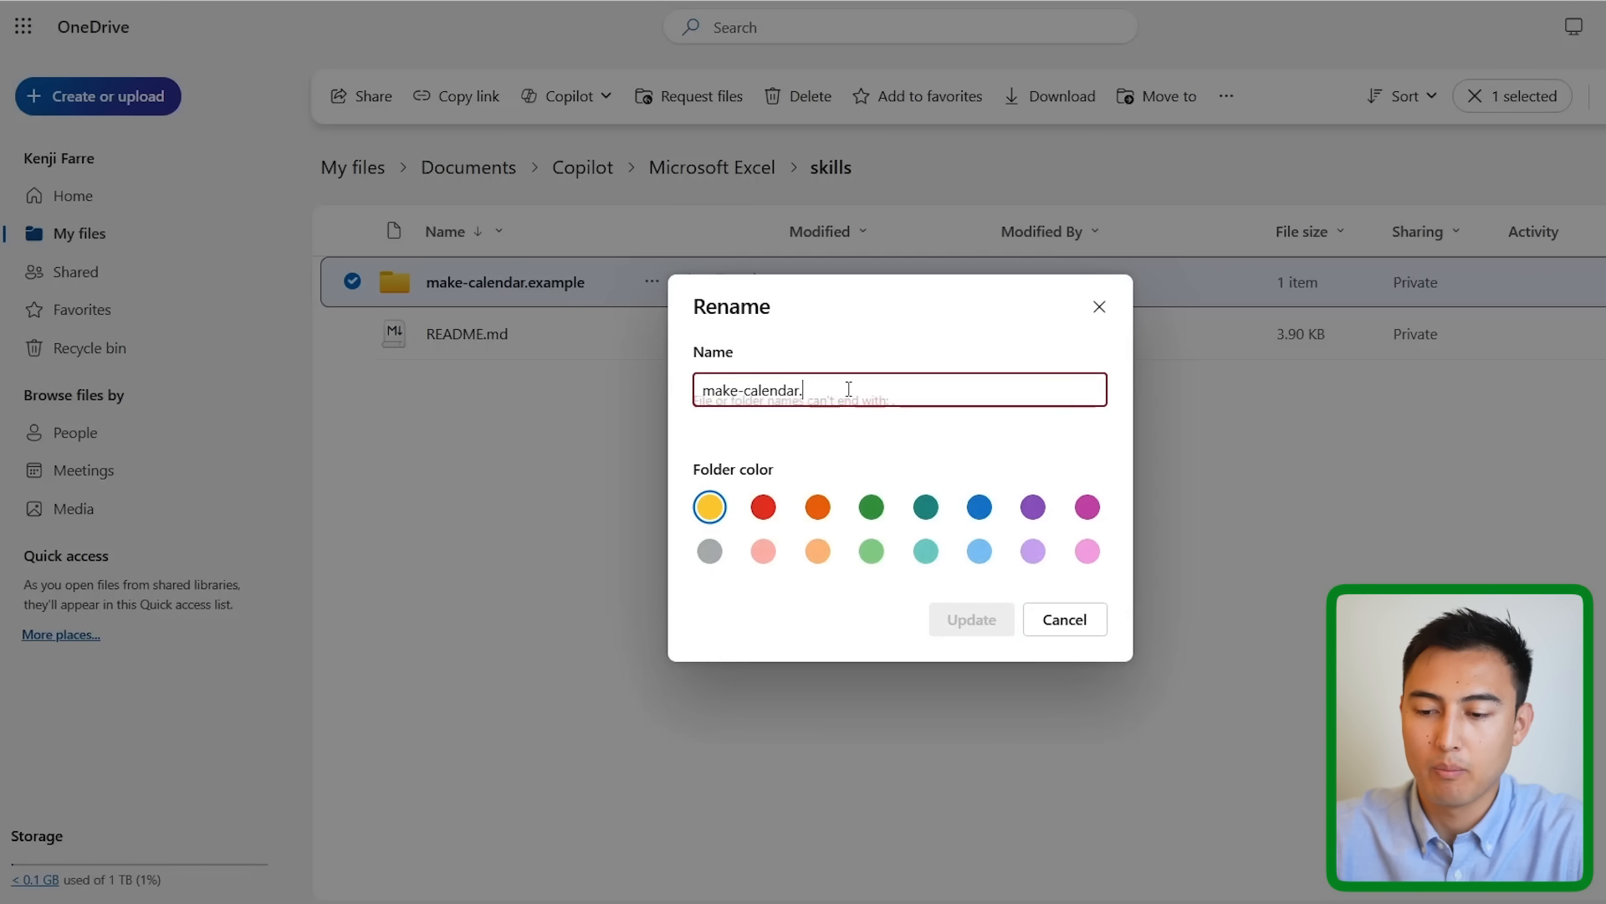
pyautogui.click(960, 610)
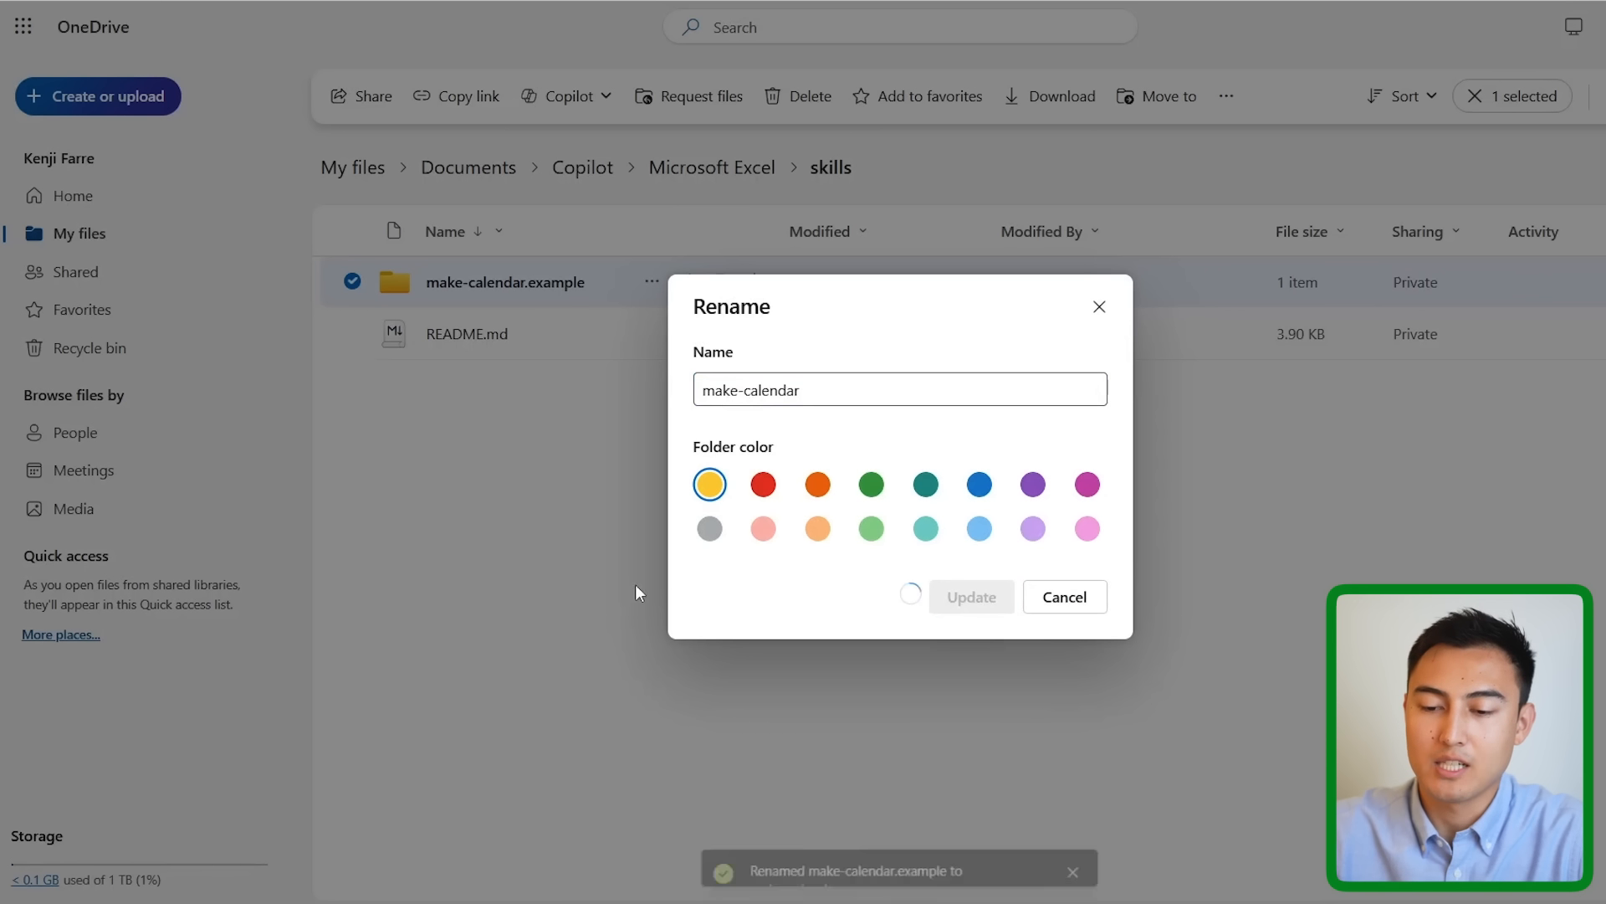
pyautogui.moveTo(610, 437); pyautogui.dragTo(677, 617)
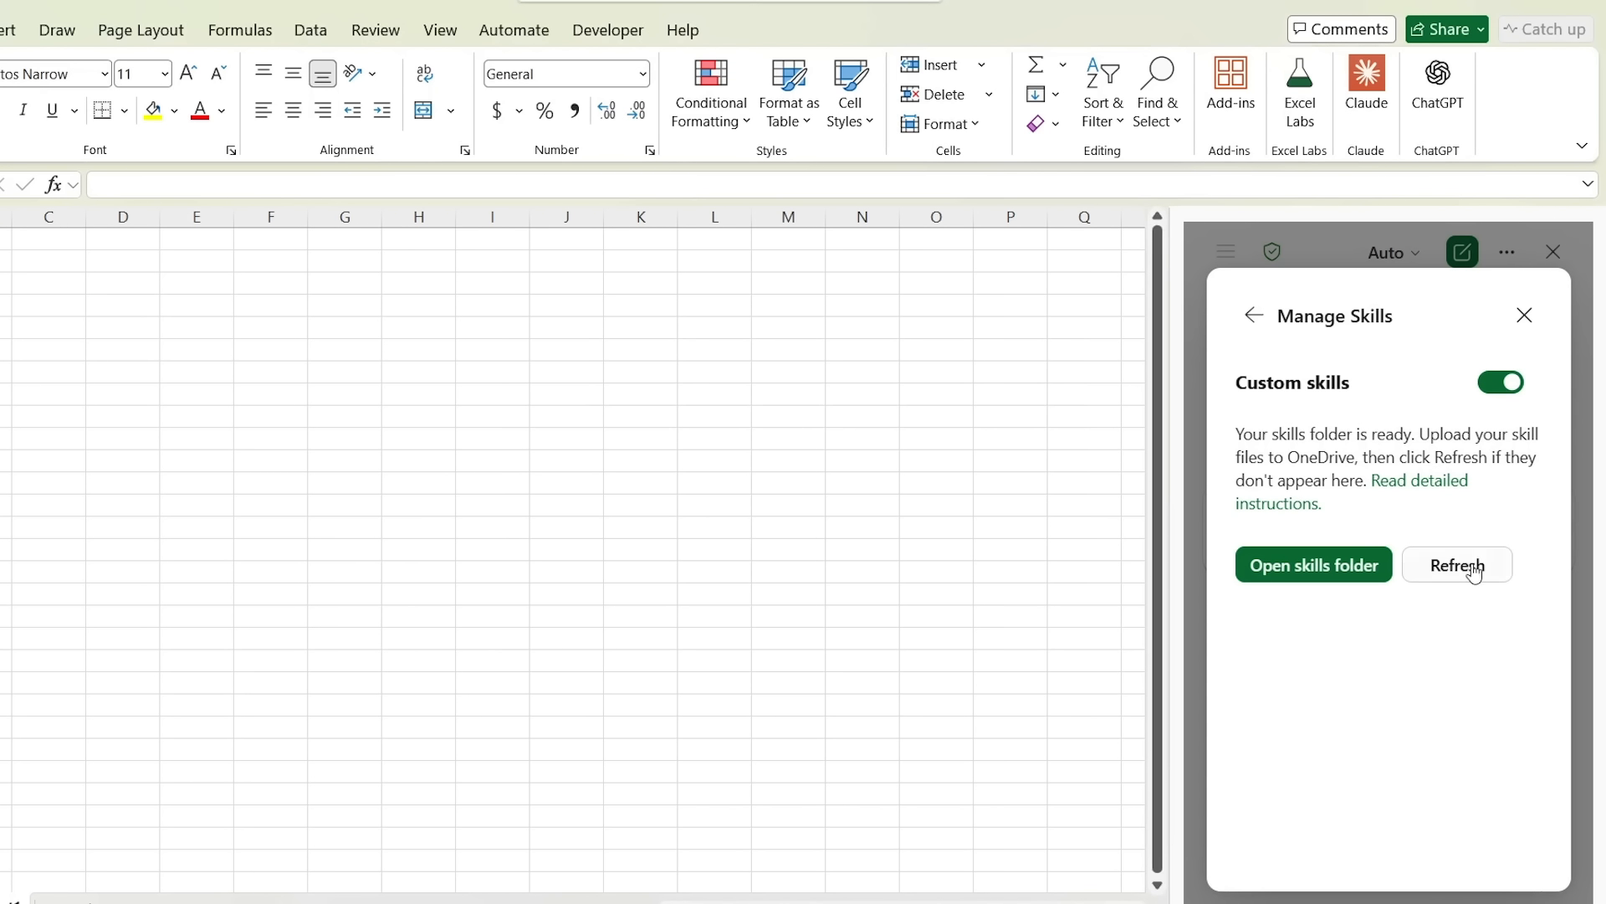
# - Switch back to Excel, refresh the custom skills list, turn on the make-calendar skill and close the skill management
pyautogui.click(1474, 569)
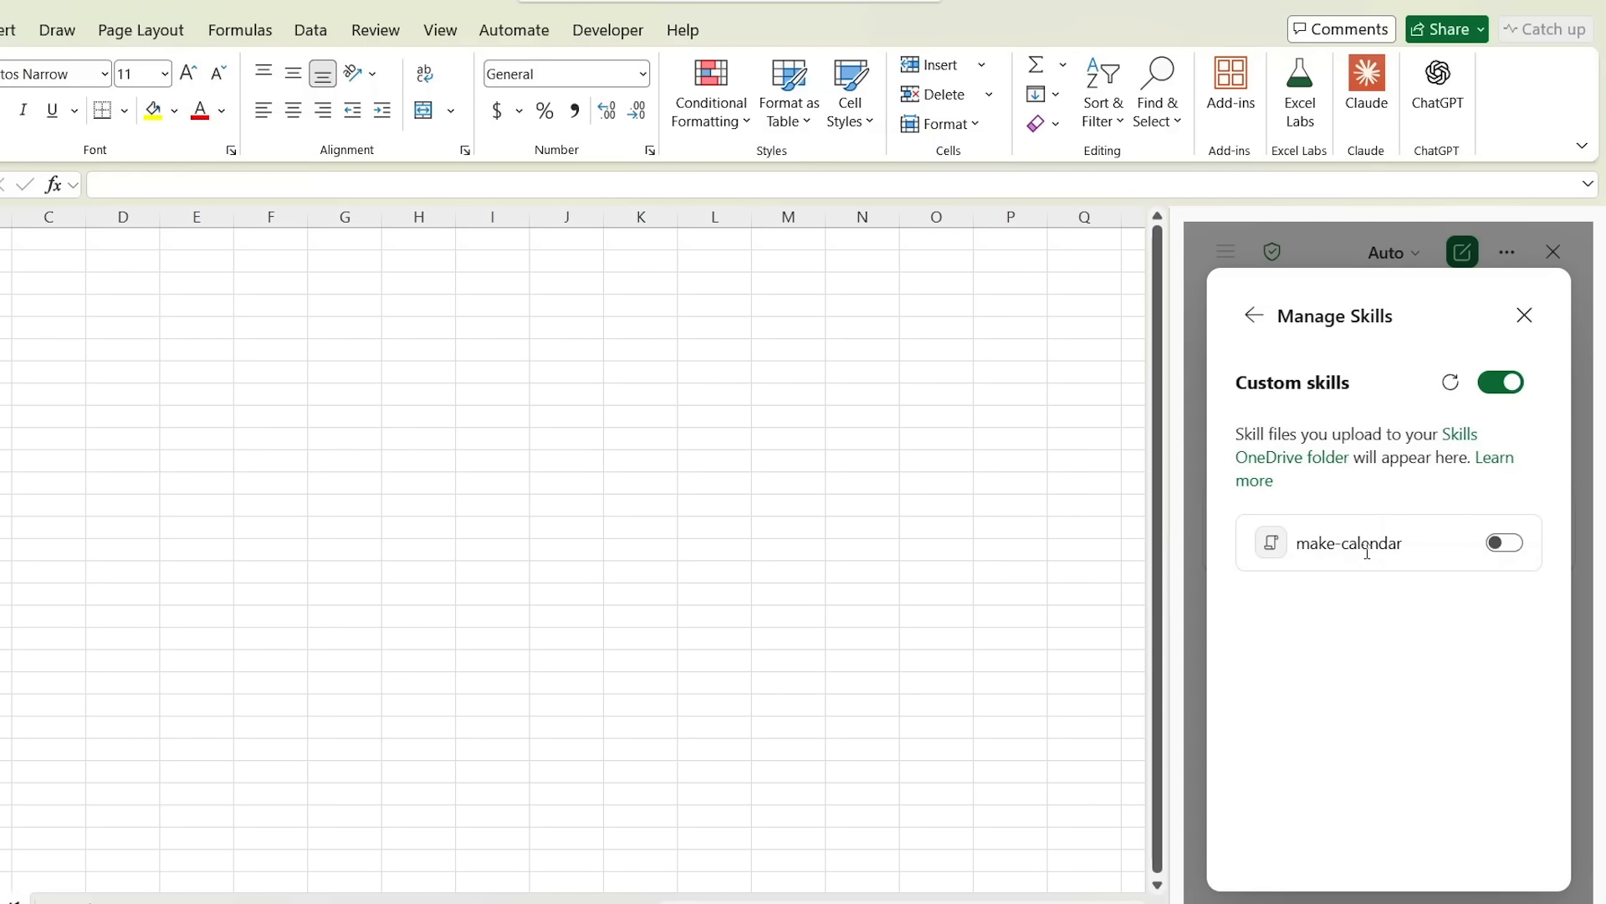
pyautogui.click(1504, 543)
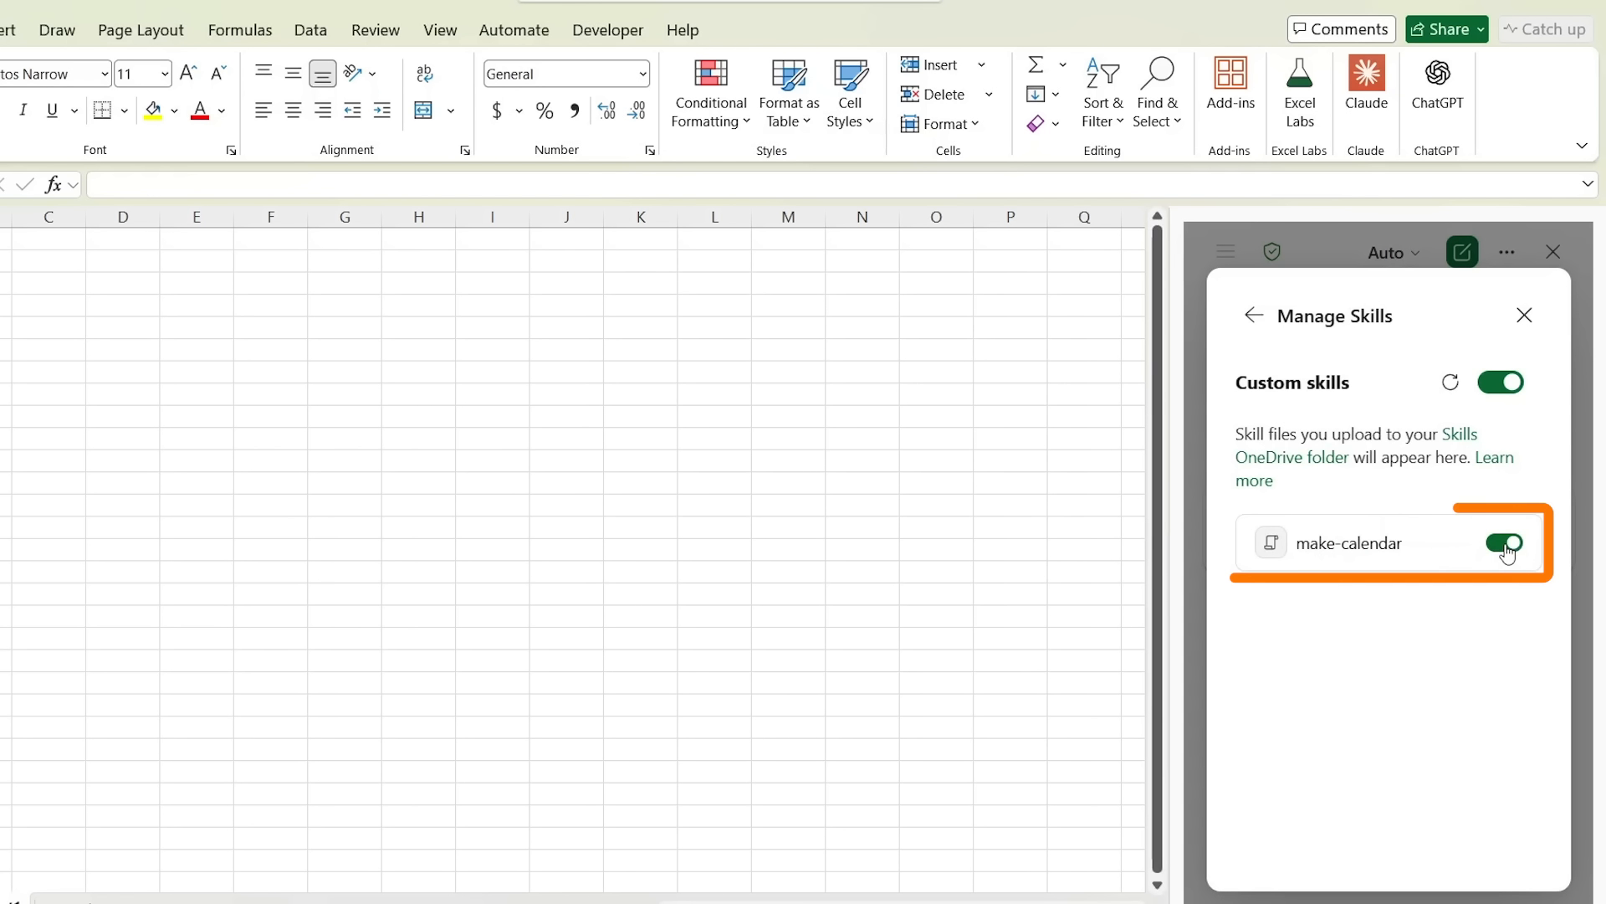
pyautogui.click(1525, 317)
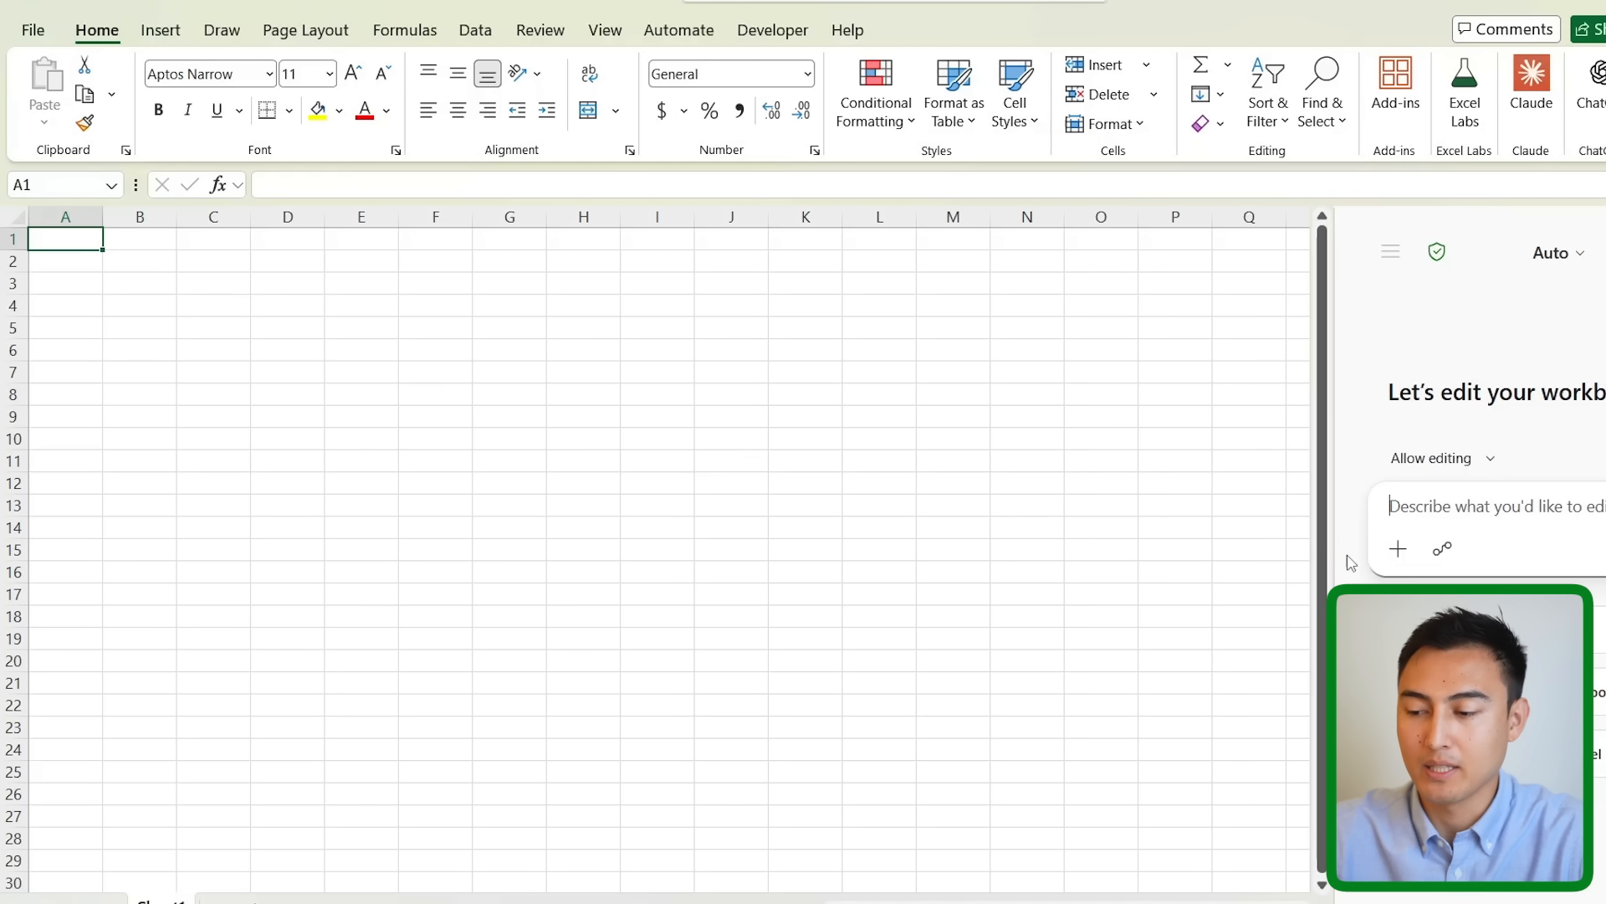
pyautogui.click(1398, 548)
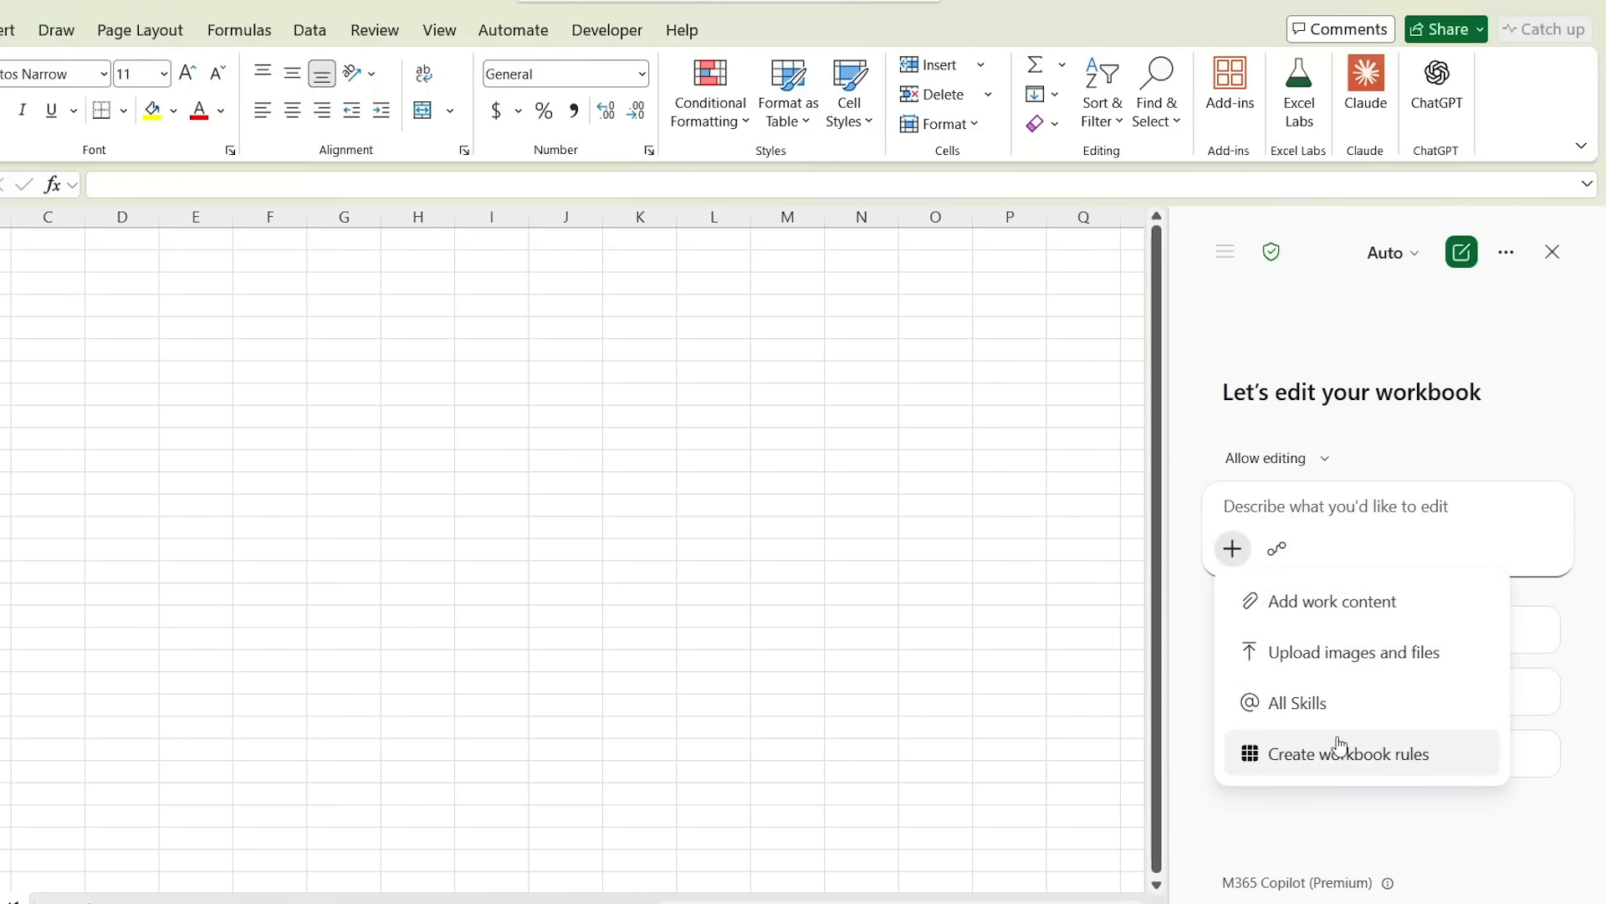
pyautogui.click(1286, 508)
pyautogui.write('"')
pyautogui.press('BackSpace')
pyautogui.write('@make-calendar')
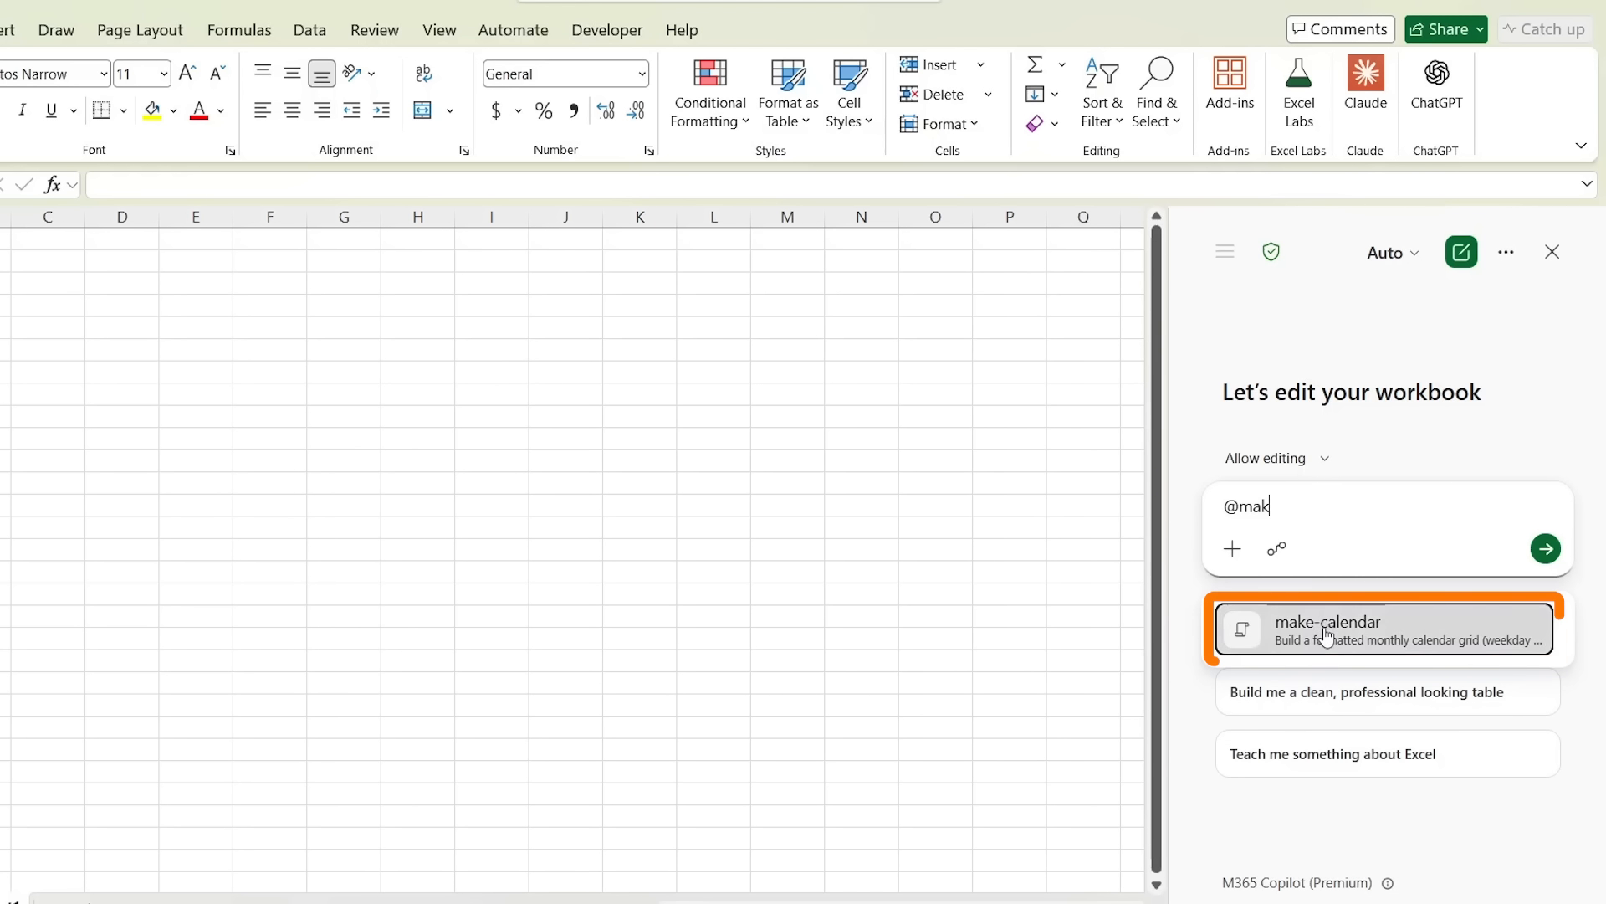
pyautogui.click(1326, 636)
pyautogui.click(1545, 548)
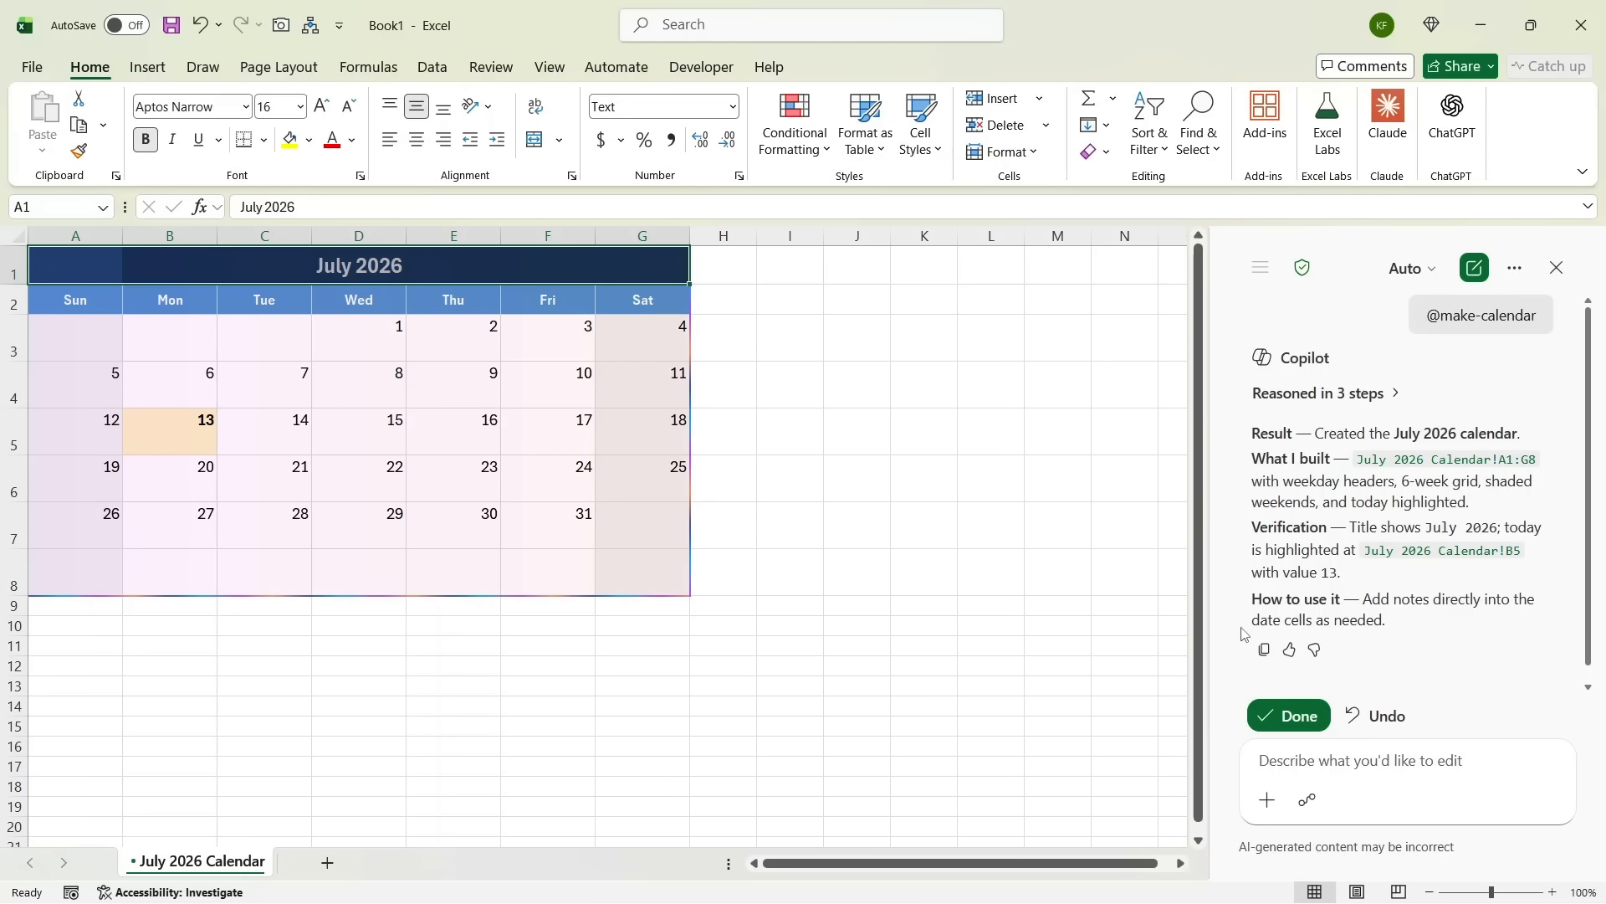
pyautogui.click(1289, 715)
pyautogui.click(820, 458)
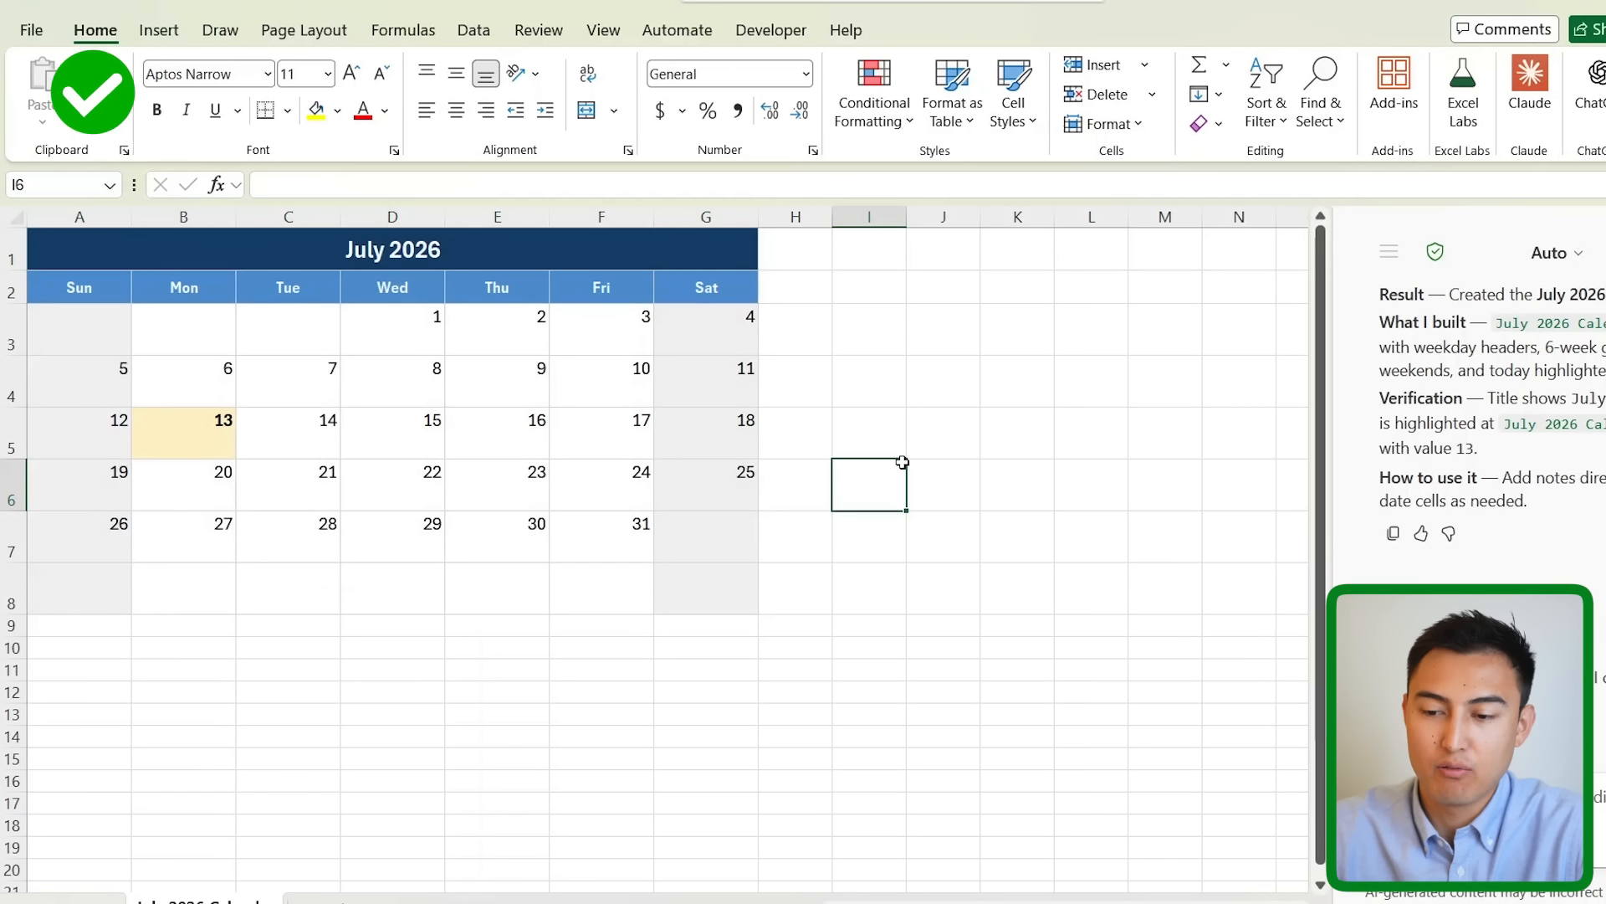
# - Inspect the highlighted current day in the July 2026 calendar
pyautogui.scroll(1, 901, 462)
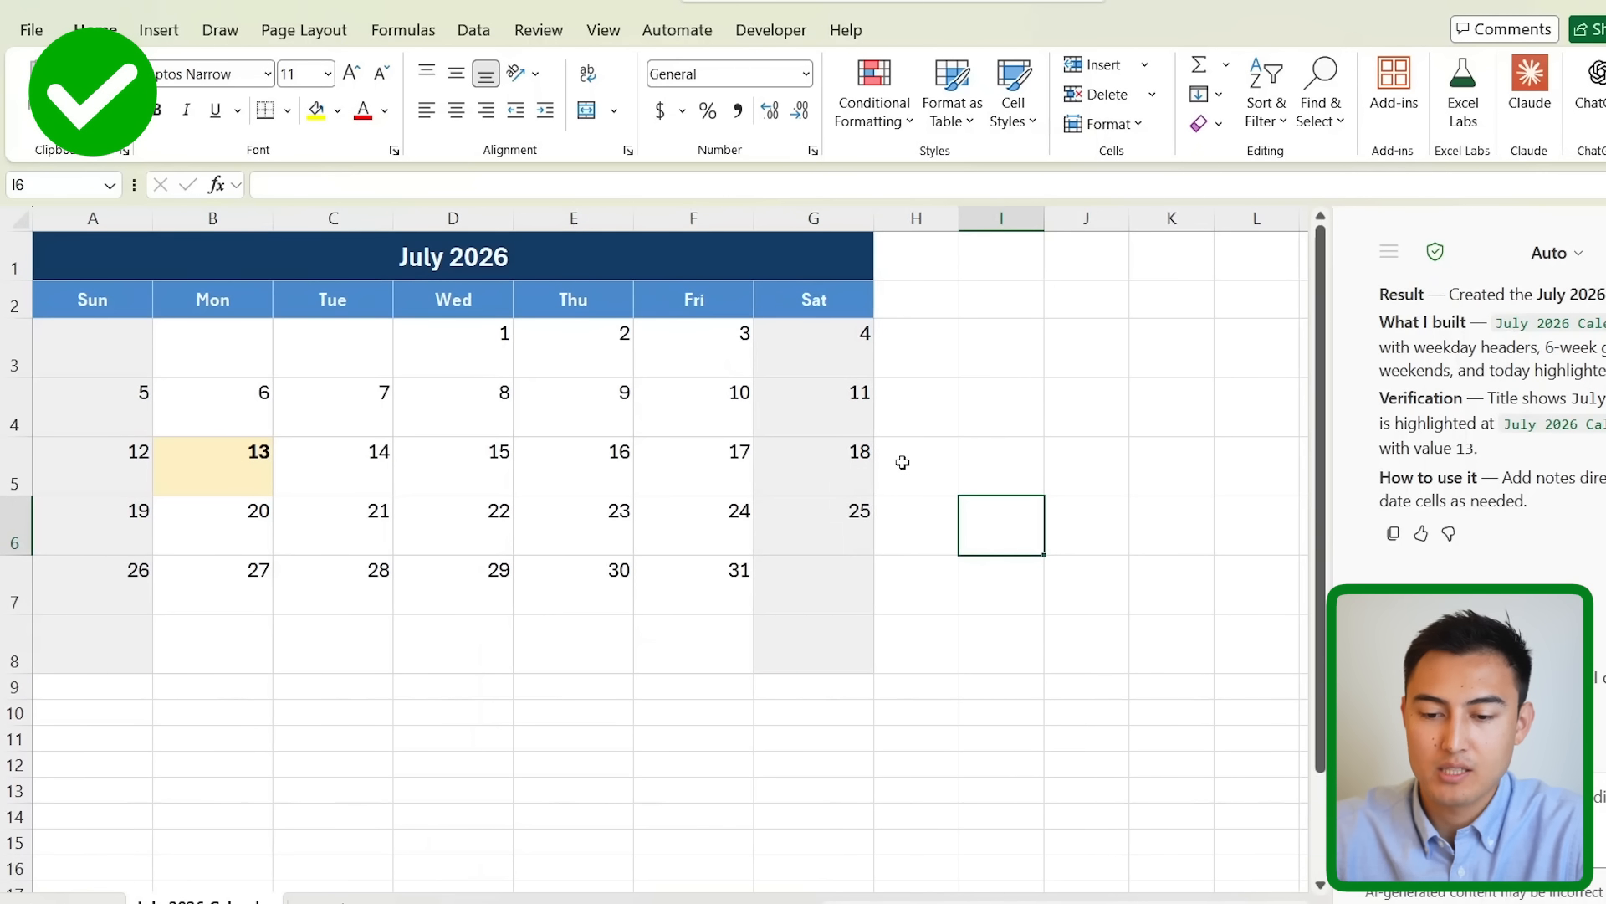
pyautogui.click(213, 466)
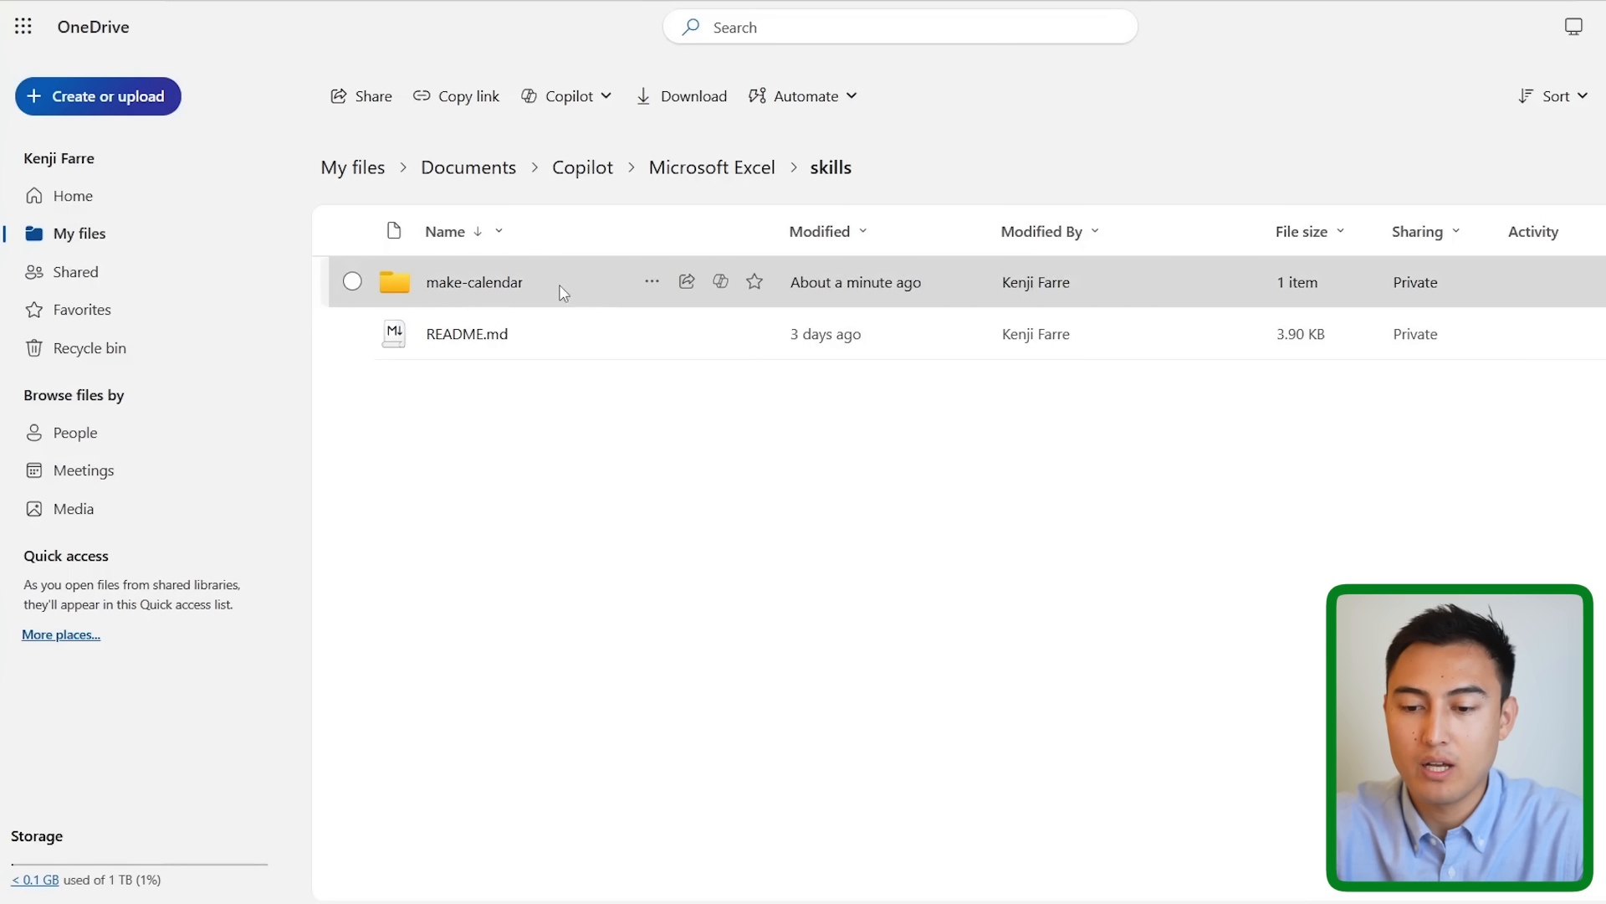
# - Switch to OneDrive and copy the make-calendar folder into the same skills folder
pyautogui.rightClick(582, 301)
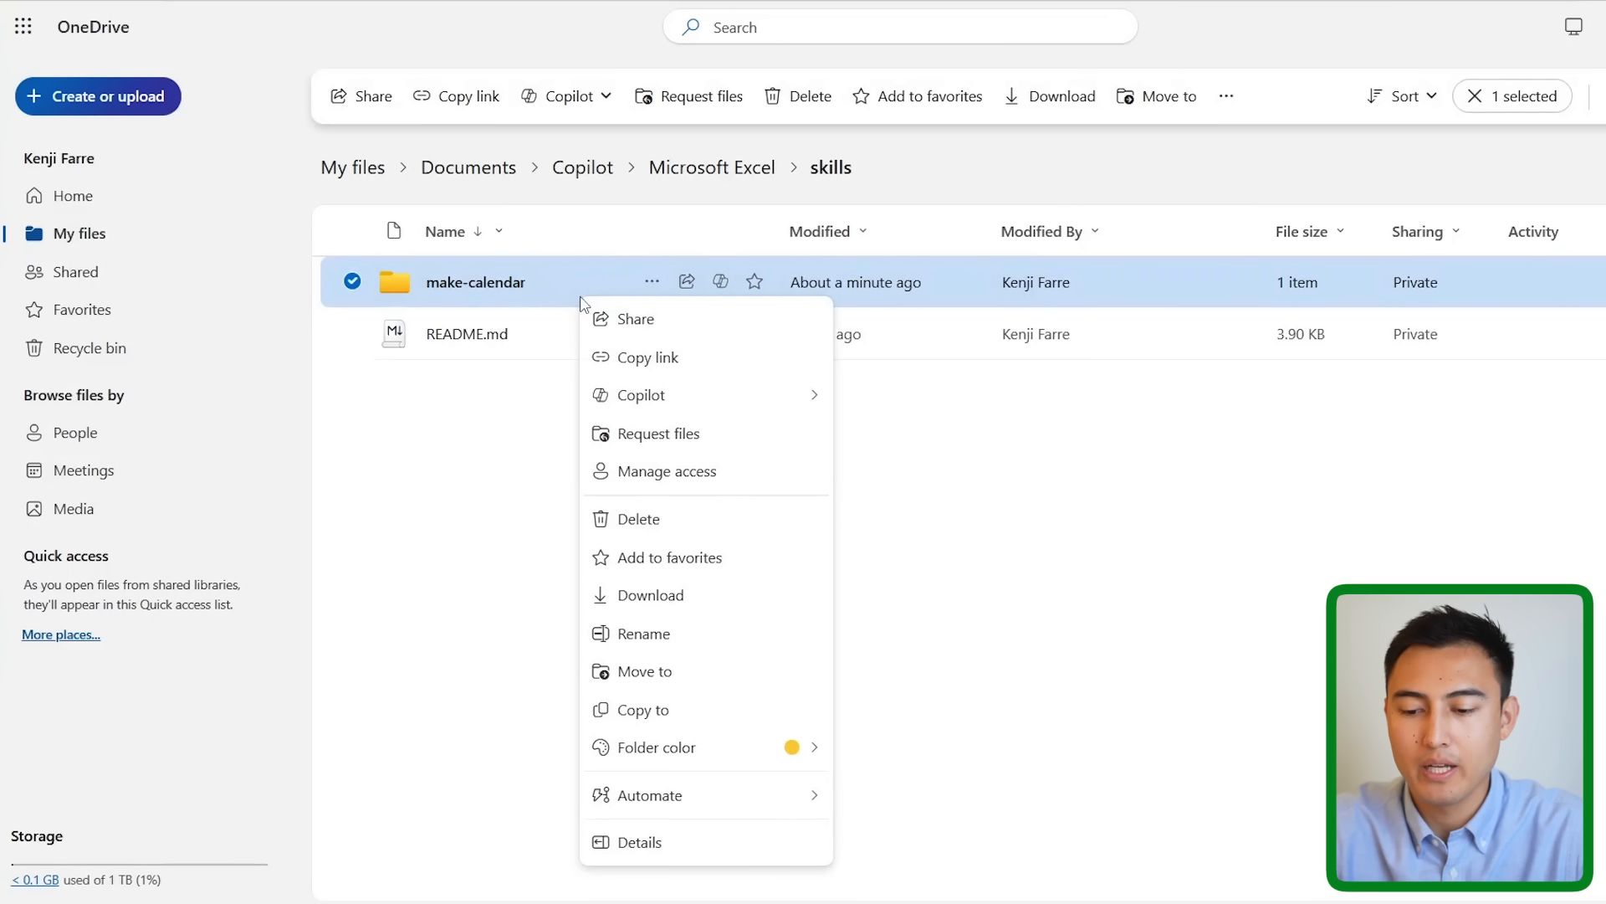
pyautogui.click(666, 718)
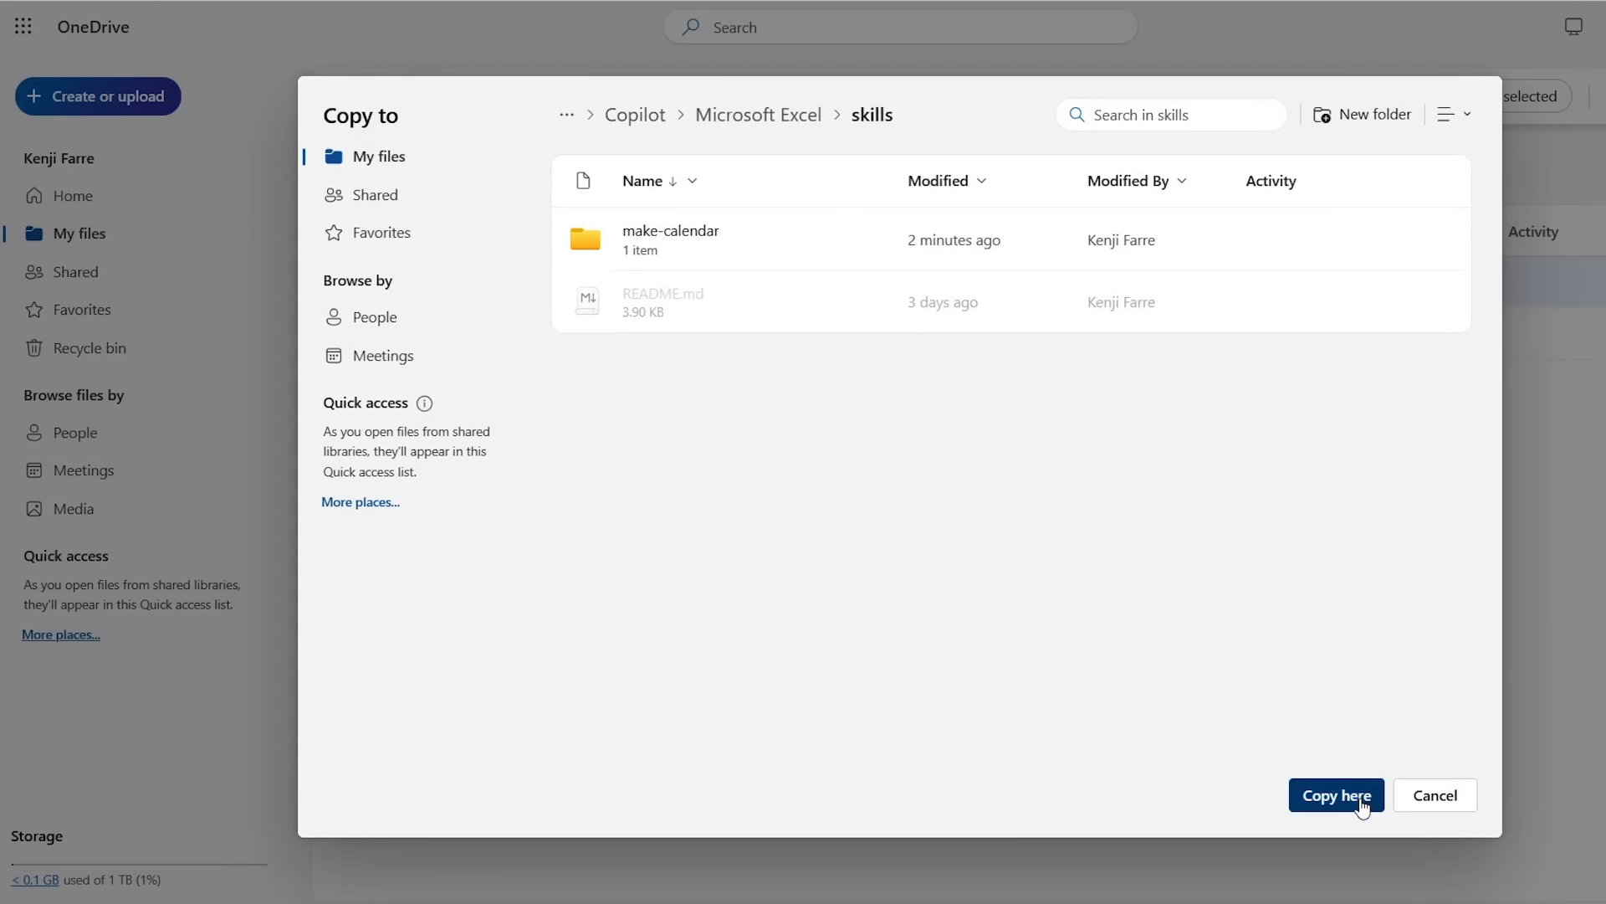
pyautogui.click(1336, 795)
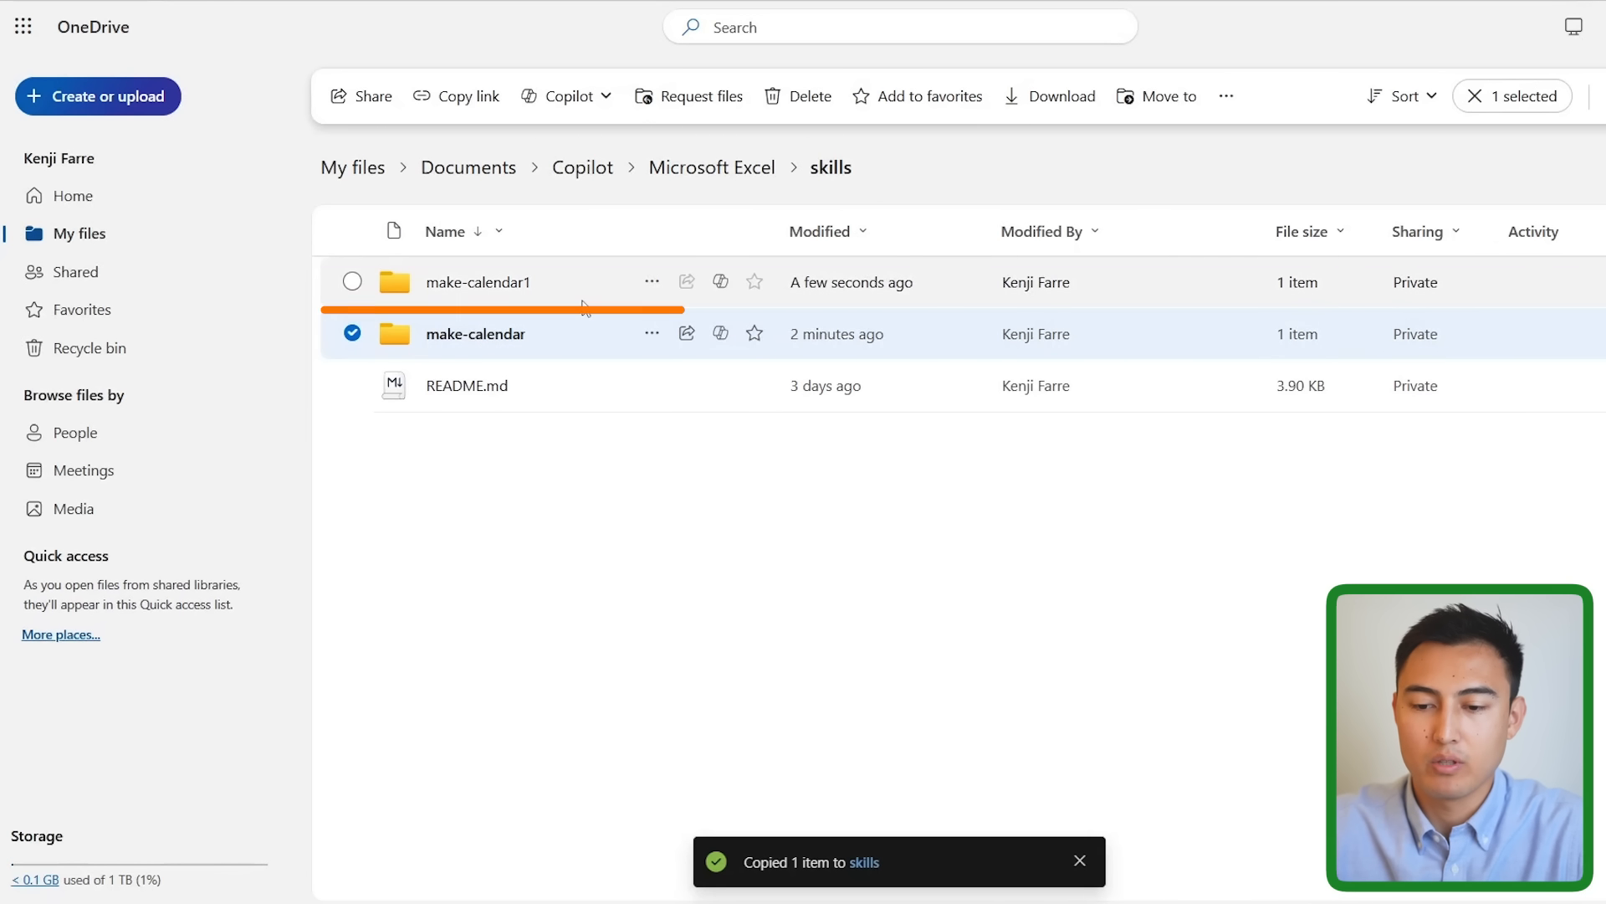
# - Rename the copied folder make-calendar1 as clean-and-format
pyautogui.click(551, 288)
pyautogui.rightClick(550, 288)
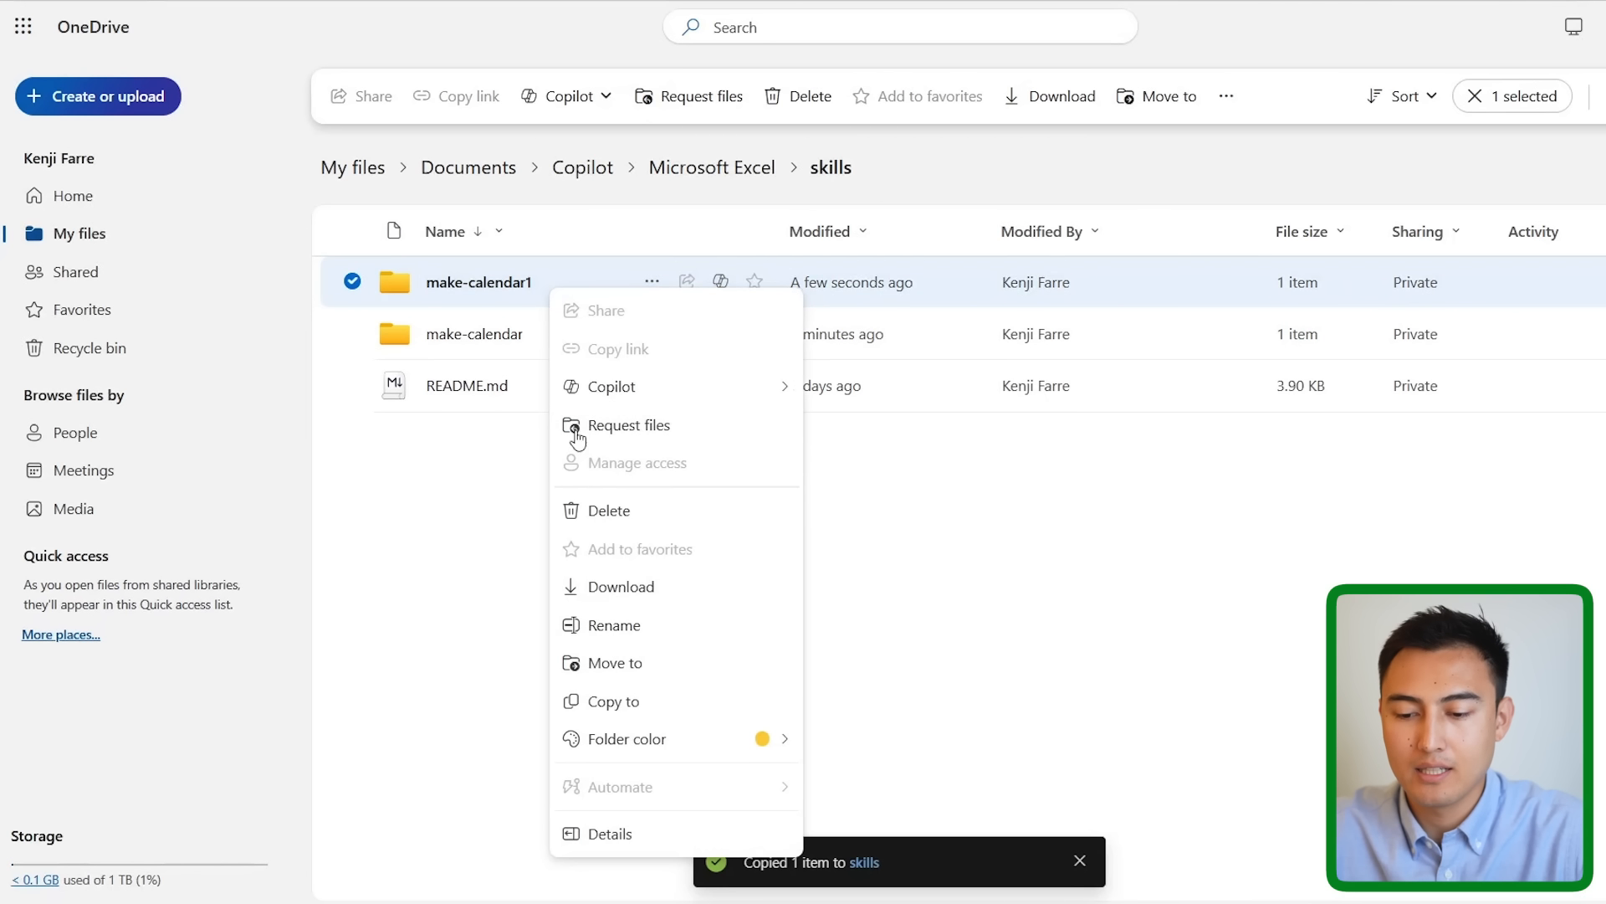
pyautogui.click(653, 625)
pyautogui.write('clean-and-format')
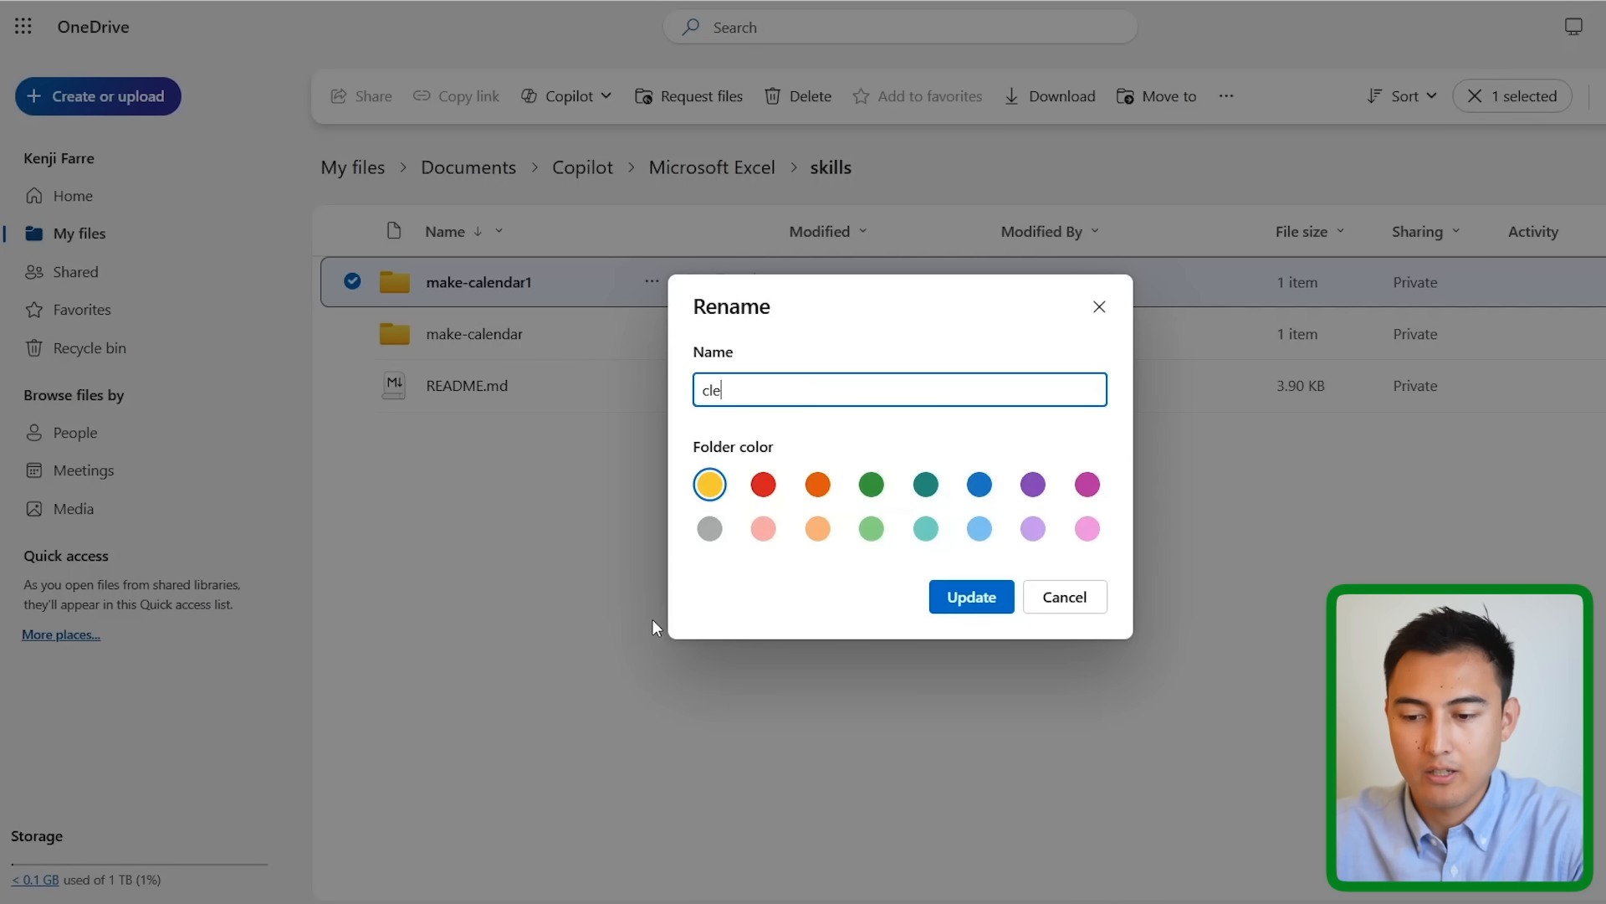
pyautogui.click(979, 600)
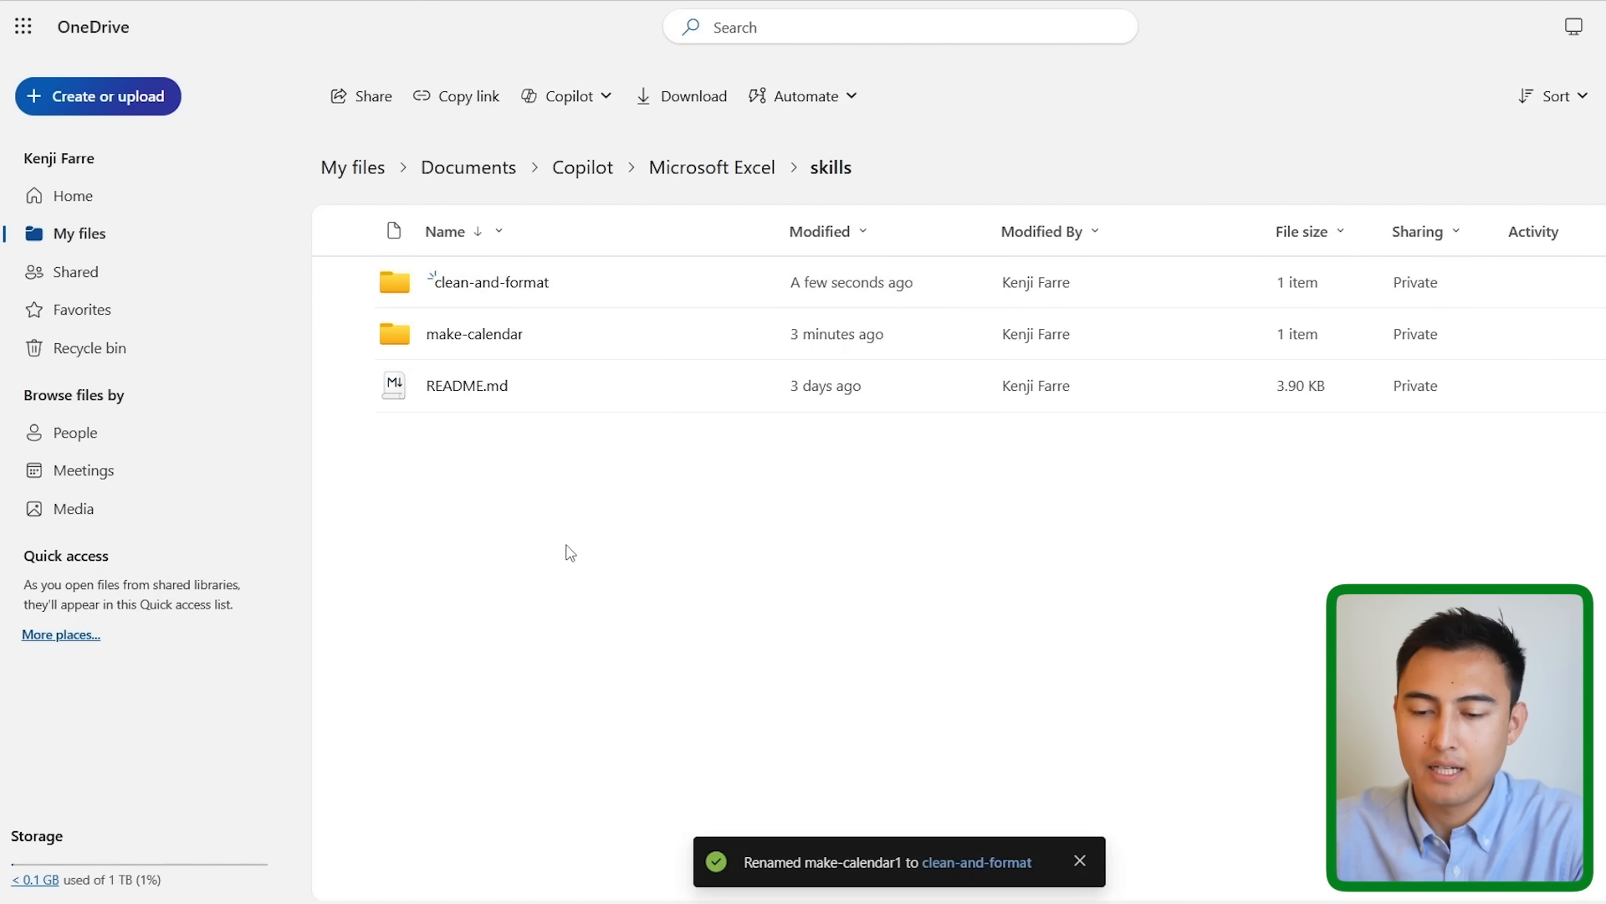
# - Open SKILL.md in the clean-and-format folder and read its description
pyautogui.click(596, 299)
pyautogui.doubleClick(596, 300)
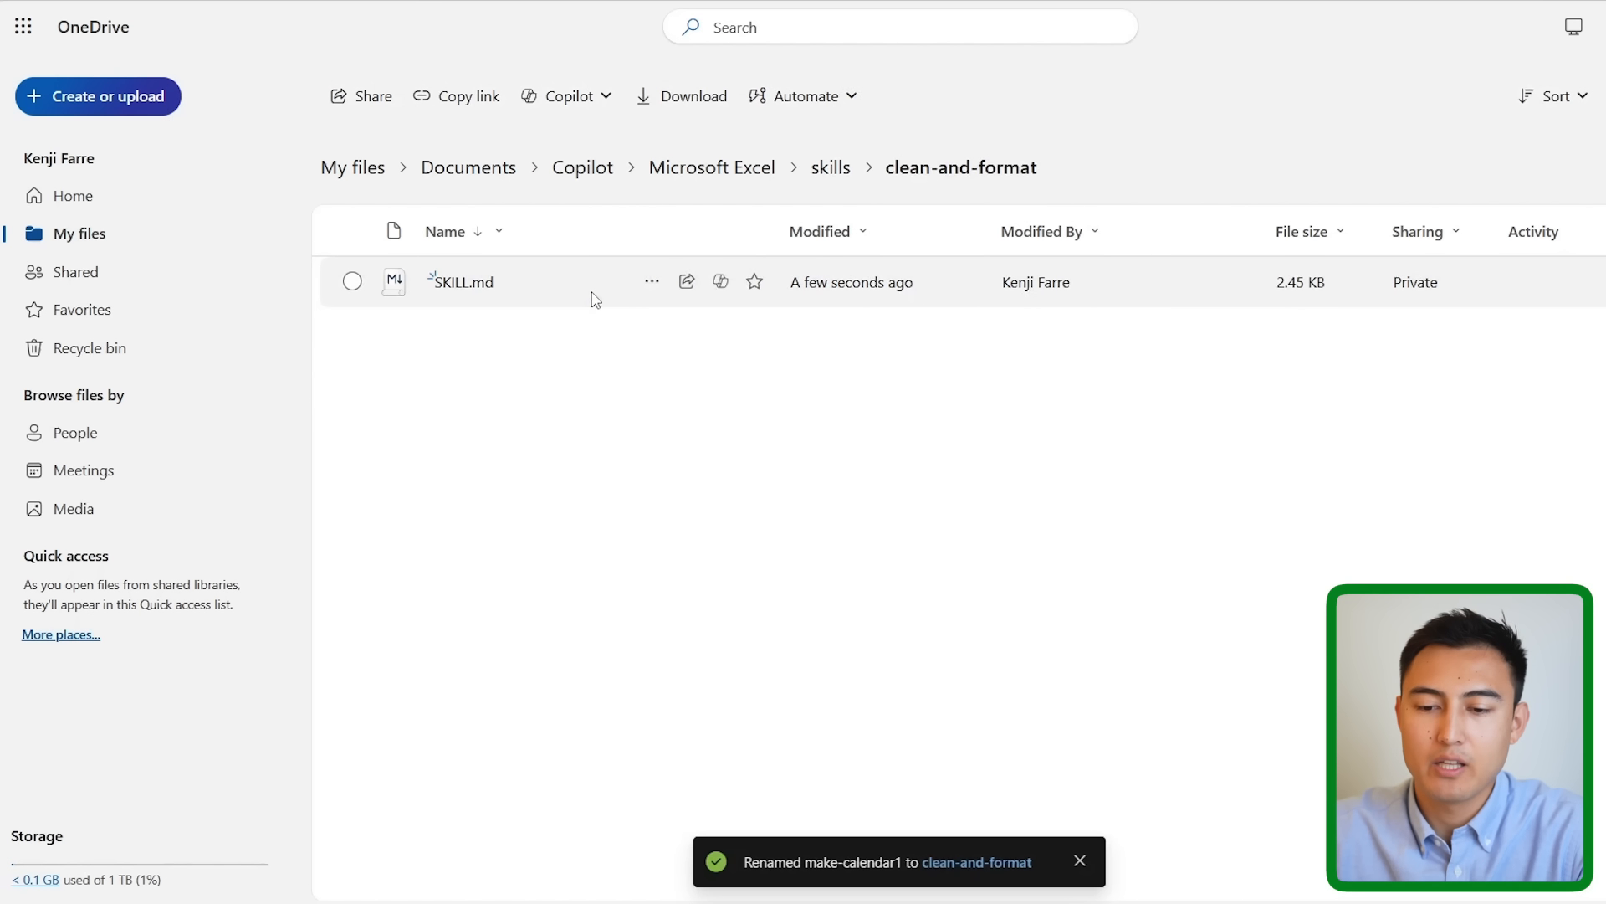
pyautogui.click(462, 287)
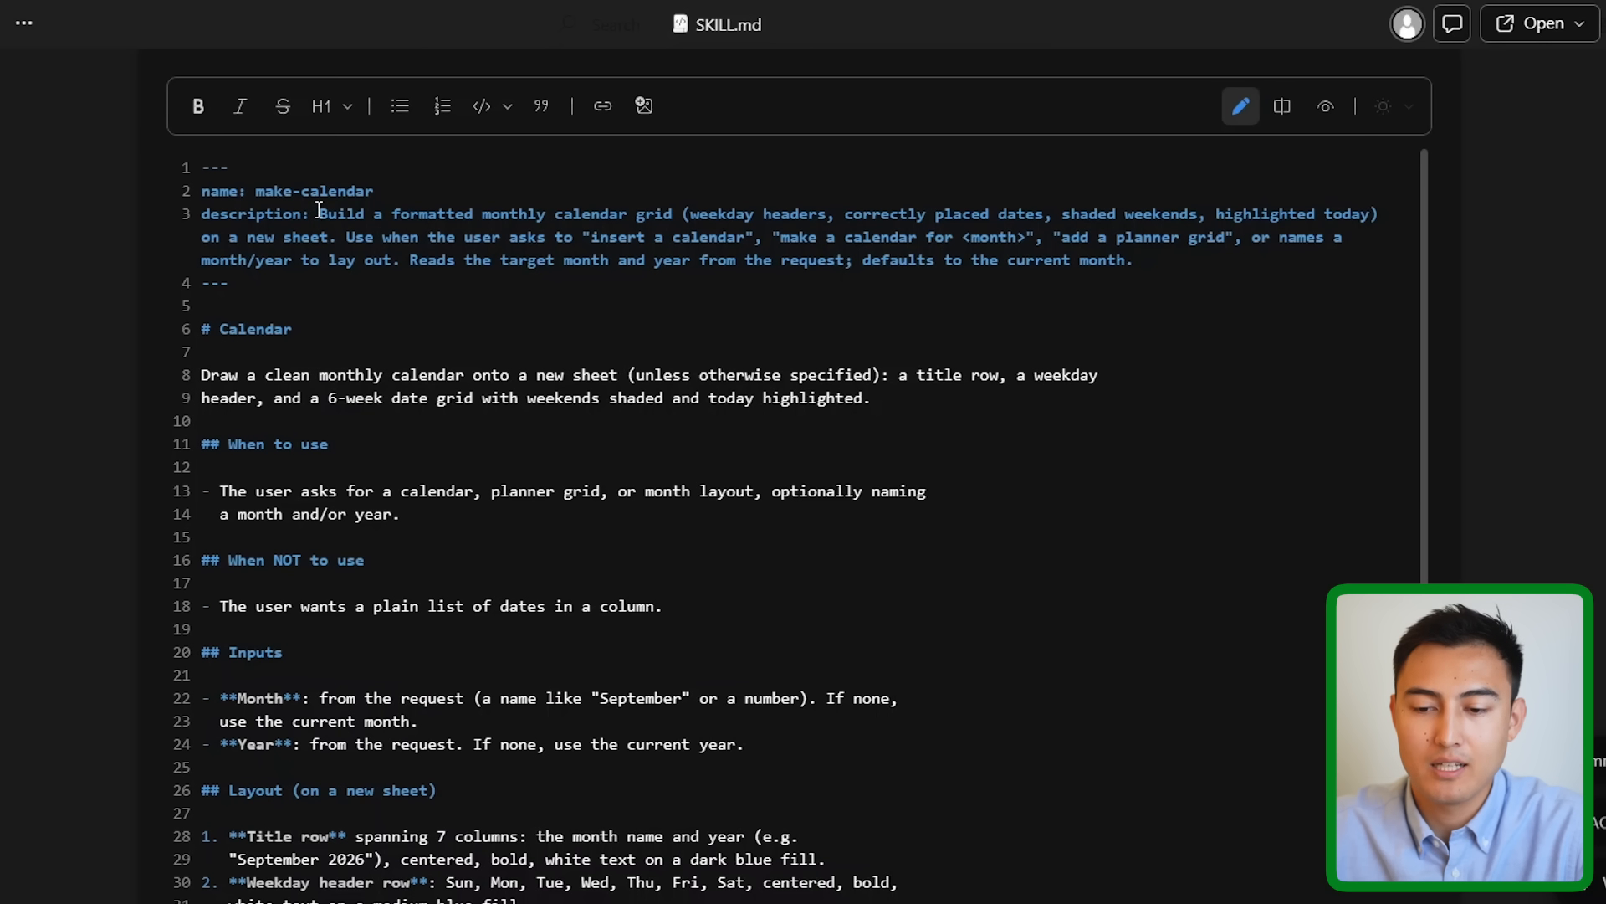
pyautogui.moveTo(326, 212); pyautogui.dragTo(717, 221)
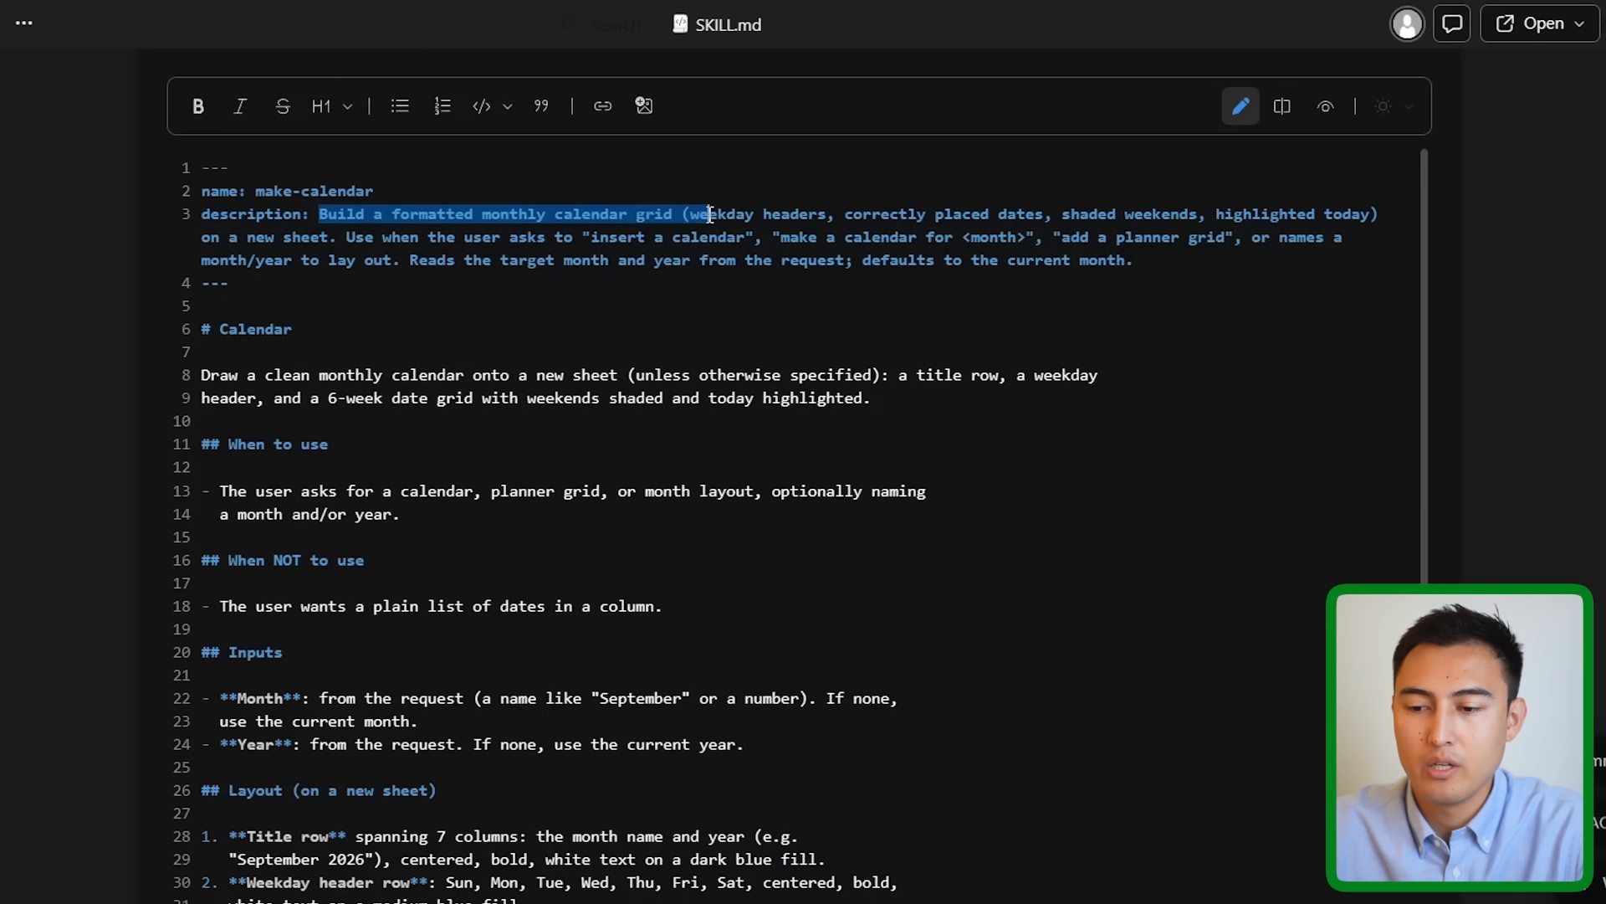
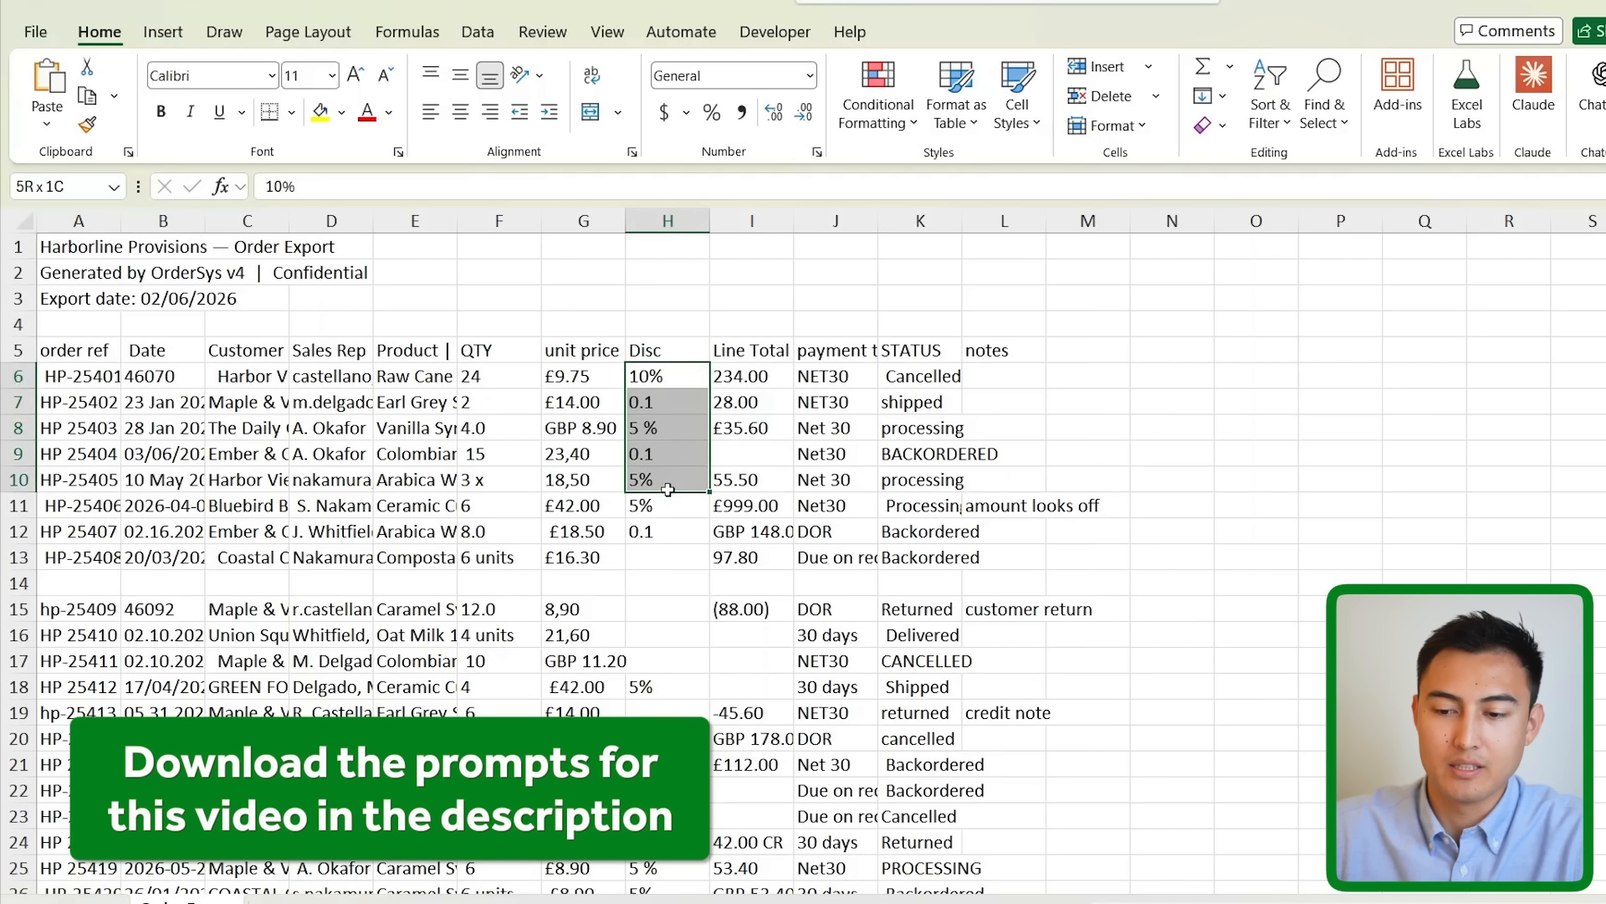
# - Switch to the Harborline Provisions order export in Excel and examine the fully blank rows between the records
pyautogui.click(257, 583)
pyautogui.hotkey('shift', 'space')
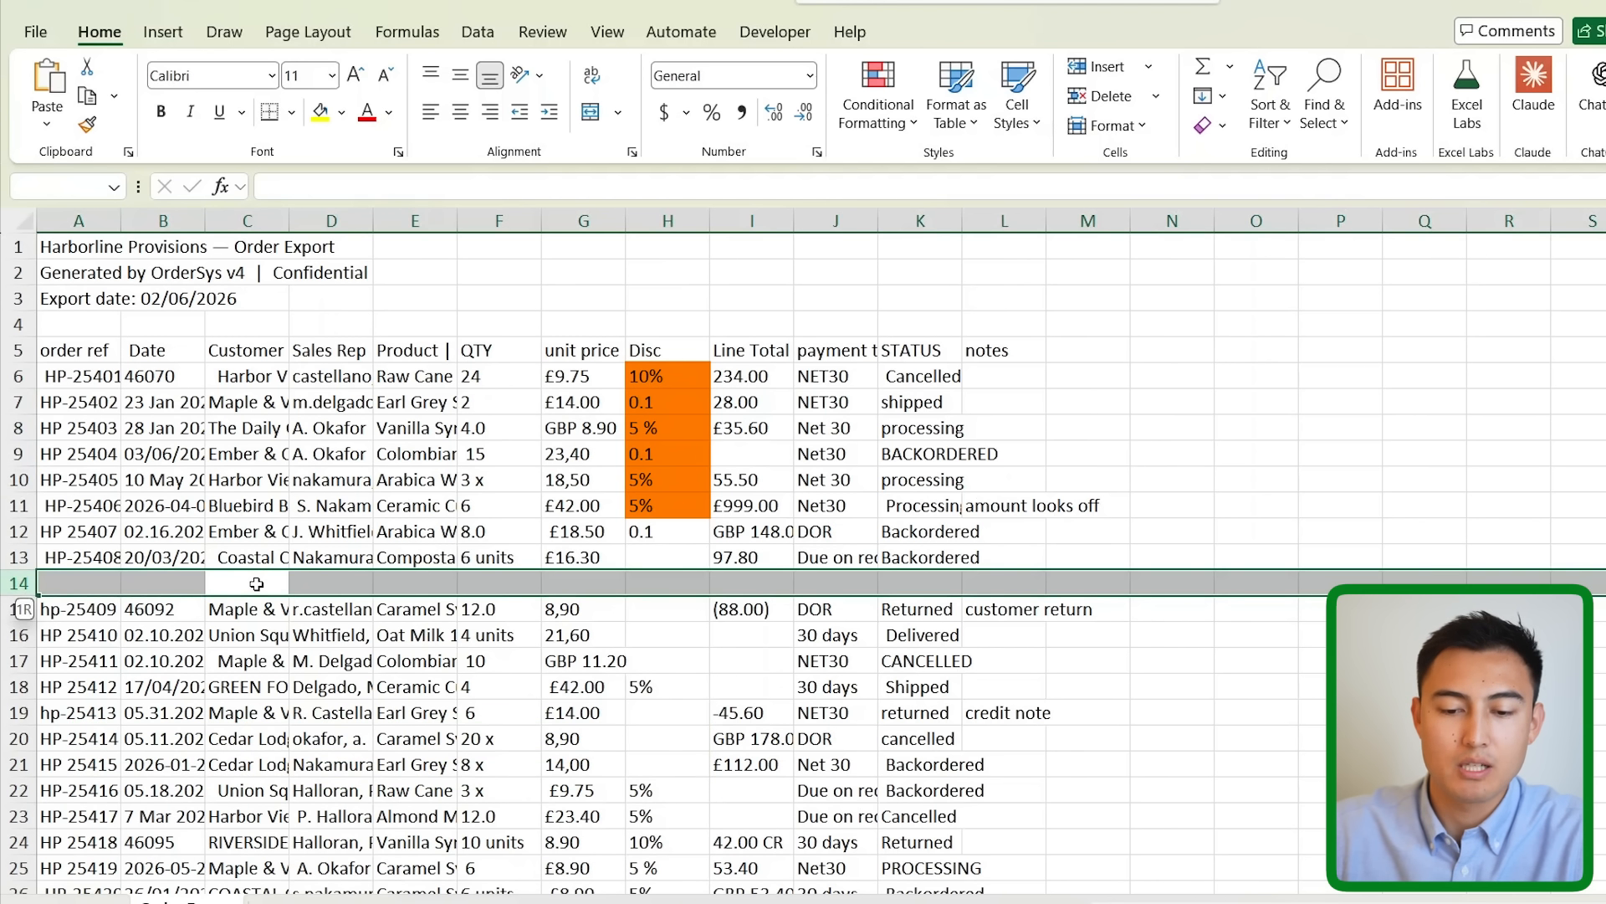
pyautogui.scroll(-6, 256, 583)
pyautogui.click(226, 477)
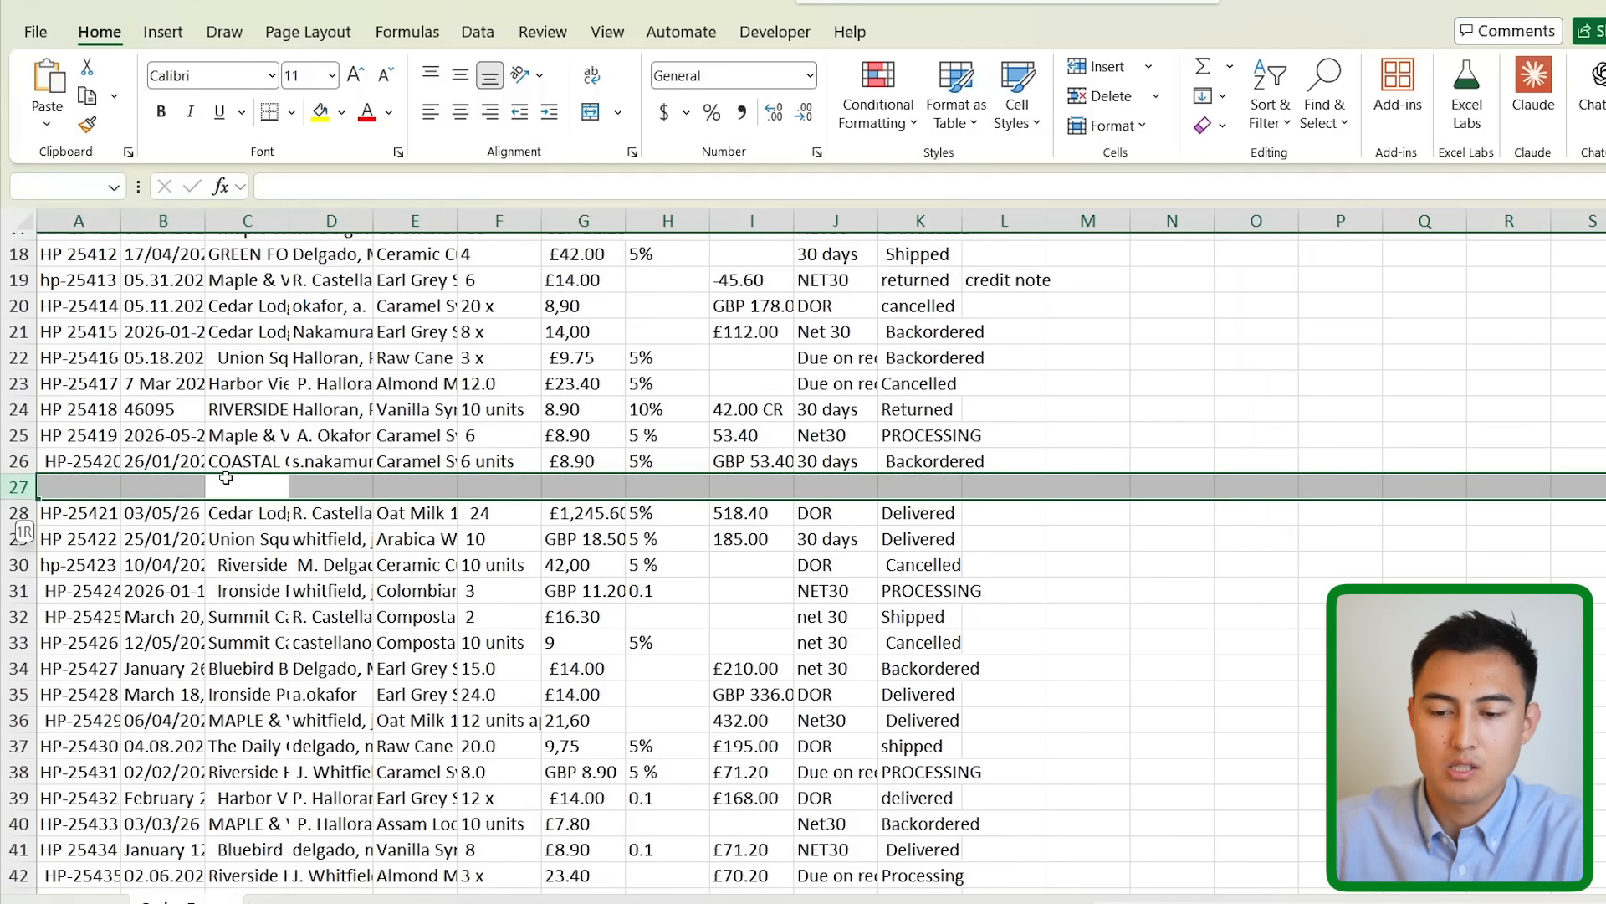
pyautogui.scroll(6, 136, 402)
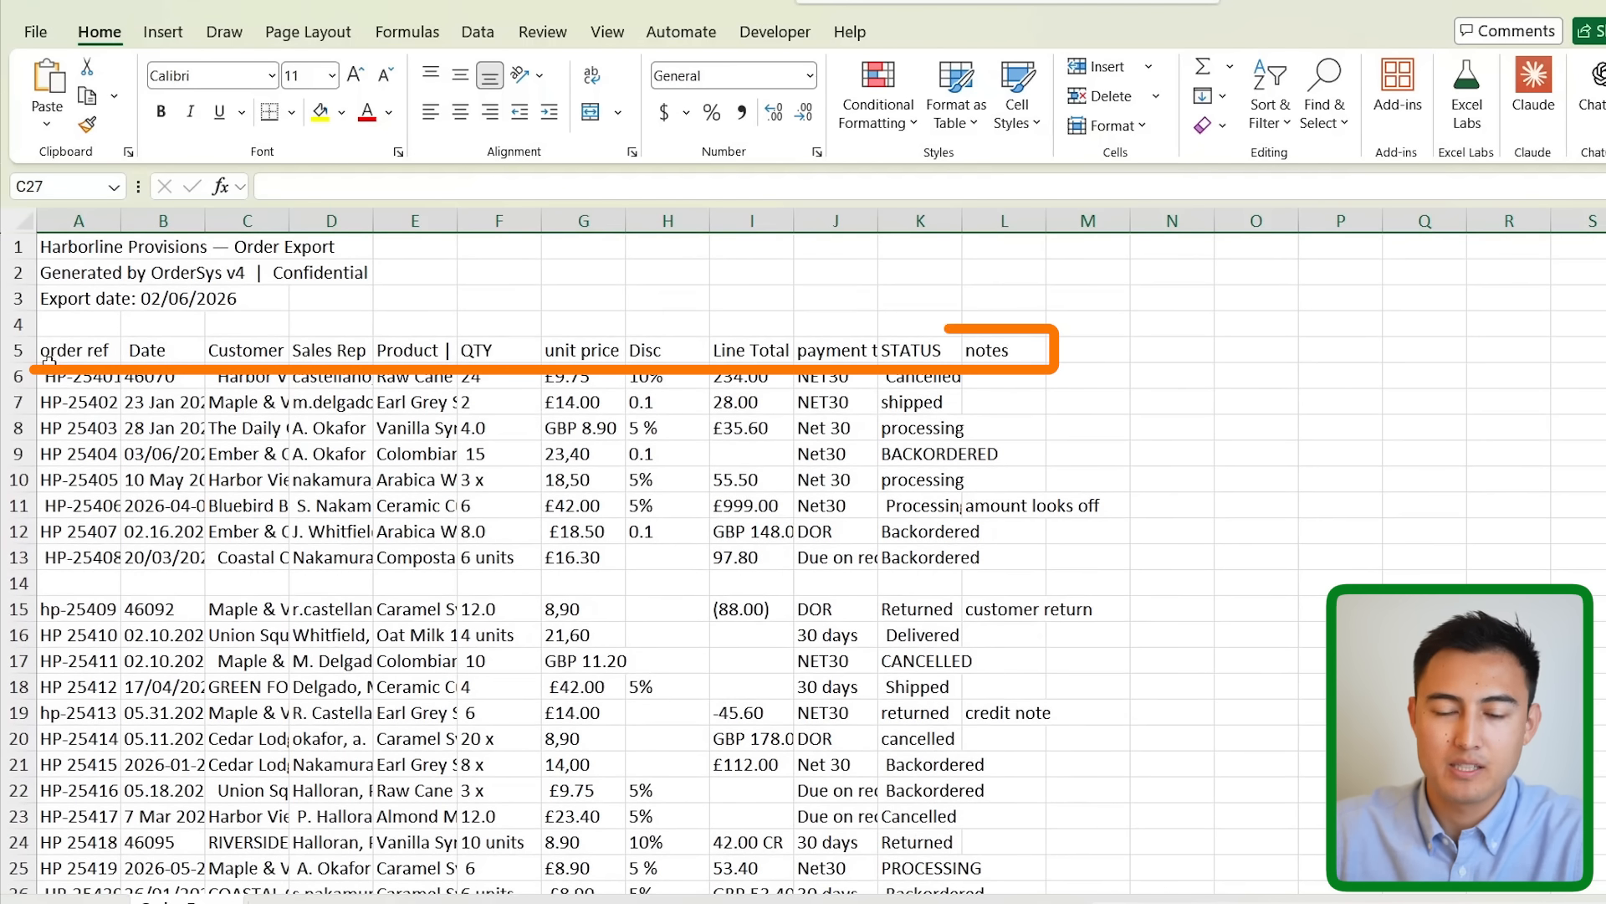
# - Widen the Customer (Region), Sales Rep and payment terms columns of the order export
pyautogui.click(55, 356)
pyautogui.moveTo(283, 219); pyautogui.dragTo(645, 228)
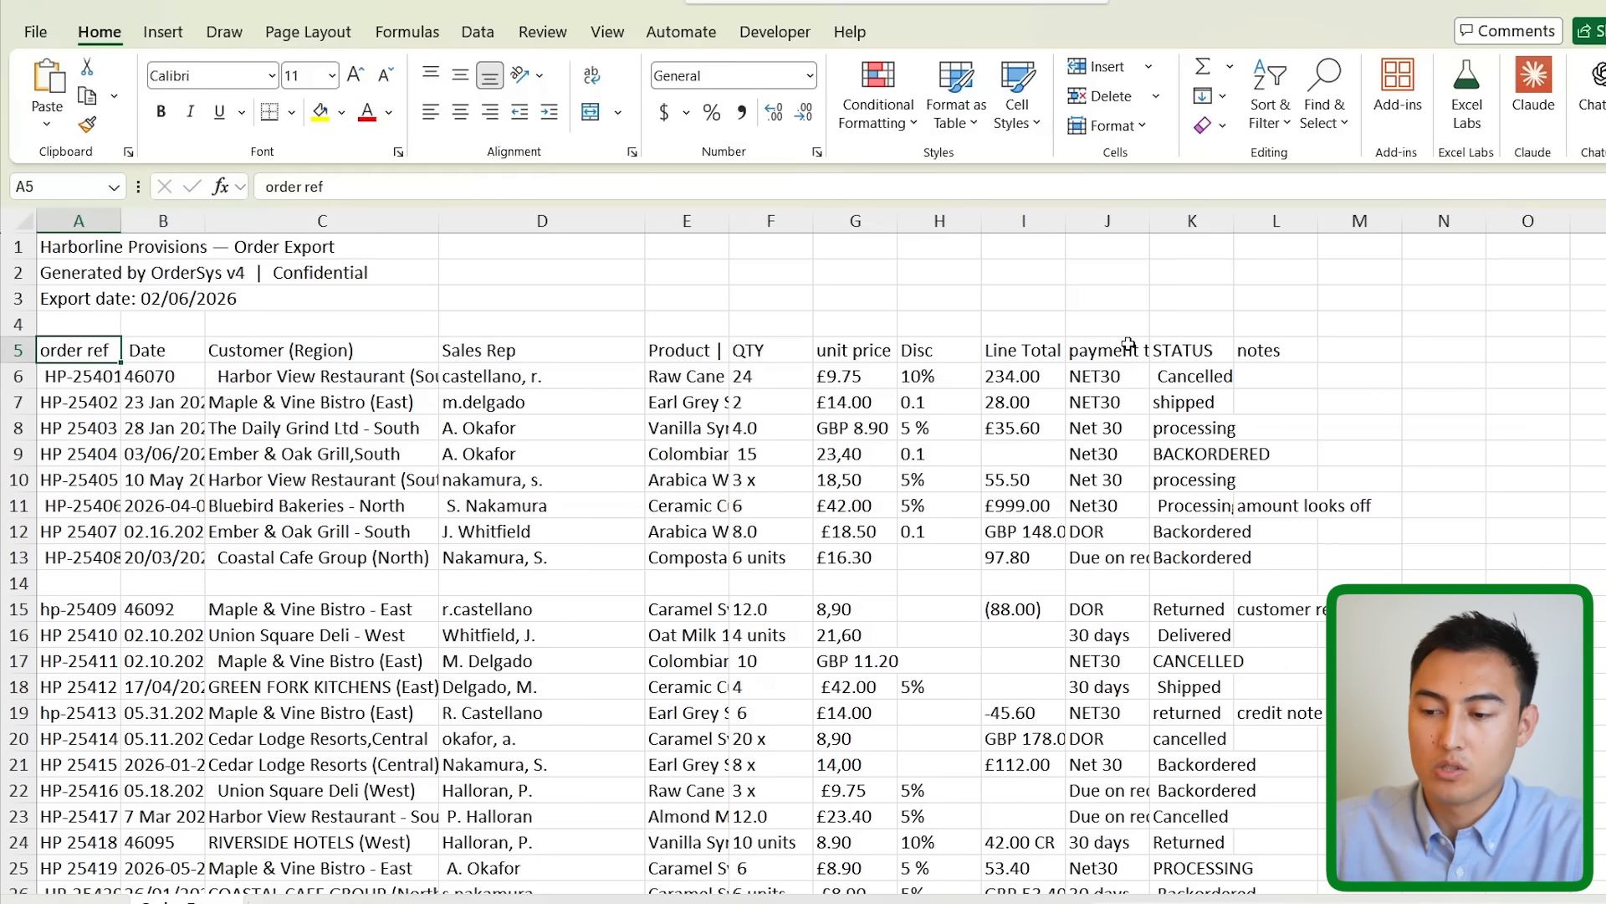
pyautogui.click(1121, 347)
pyautogui.moveTo(1152, 227); pyautogui.dragTo(1273, 228)
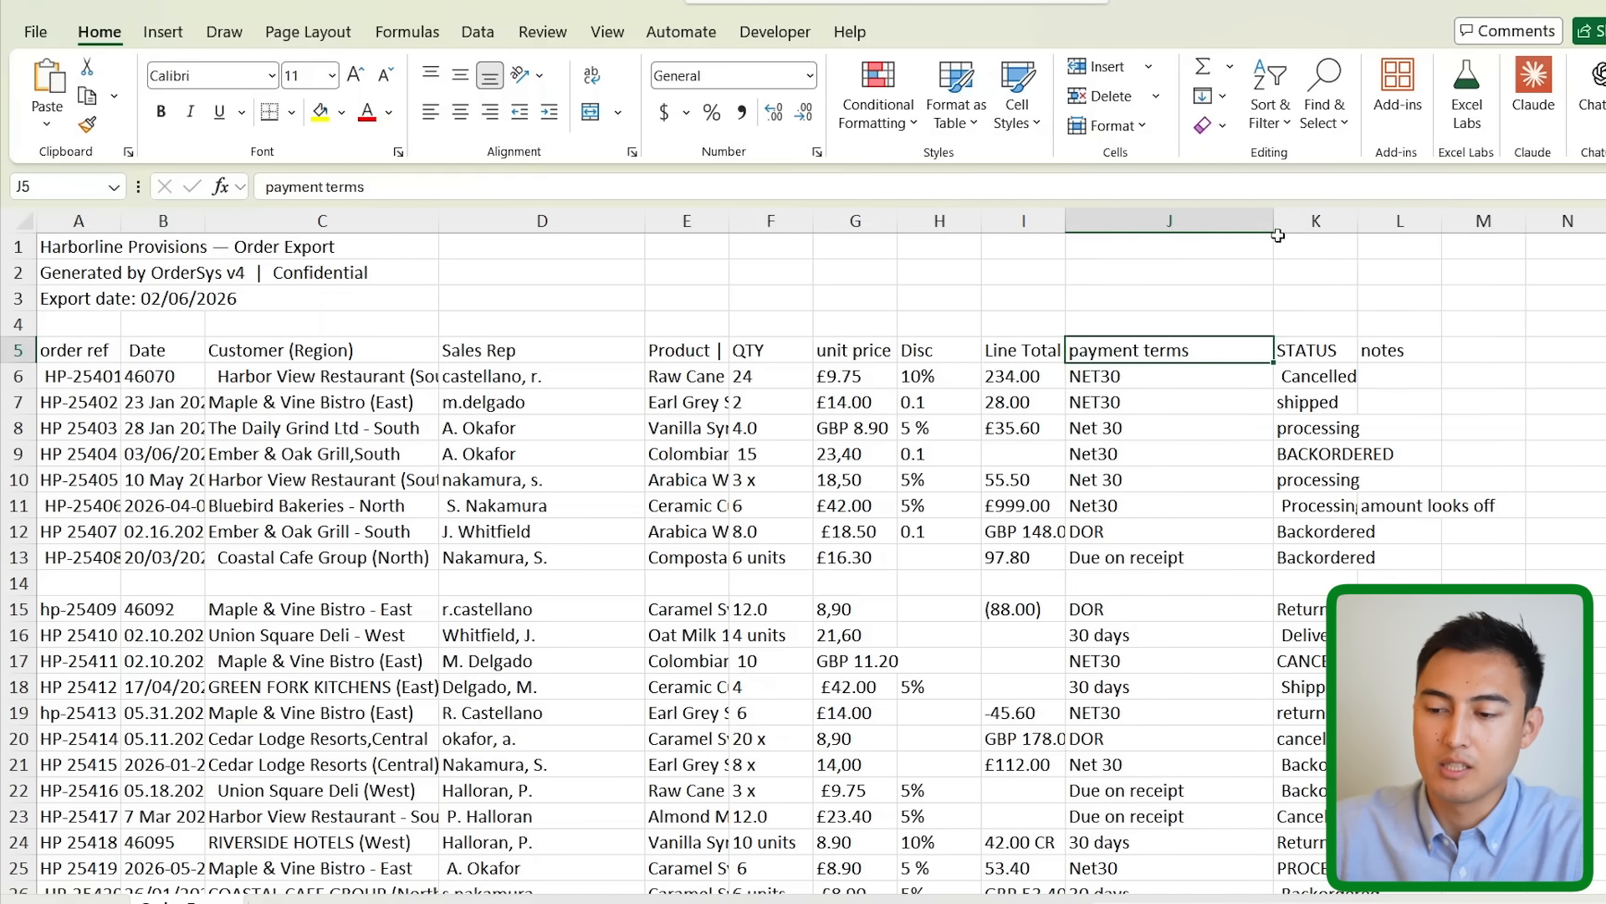
# - Examine how the payment terms are written in the rows of the order export
pyautogui.click(1131, 374)
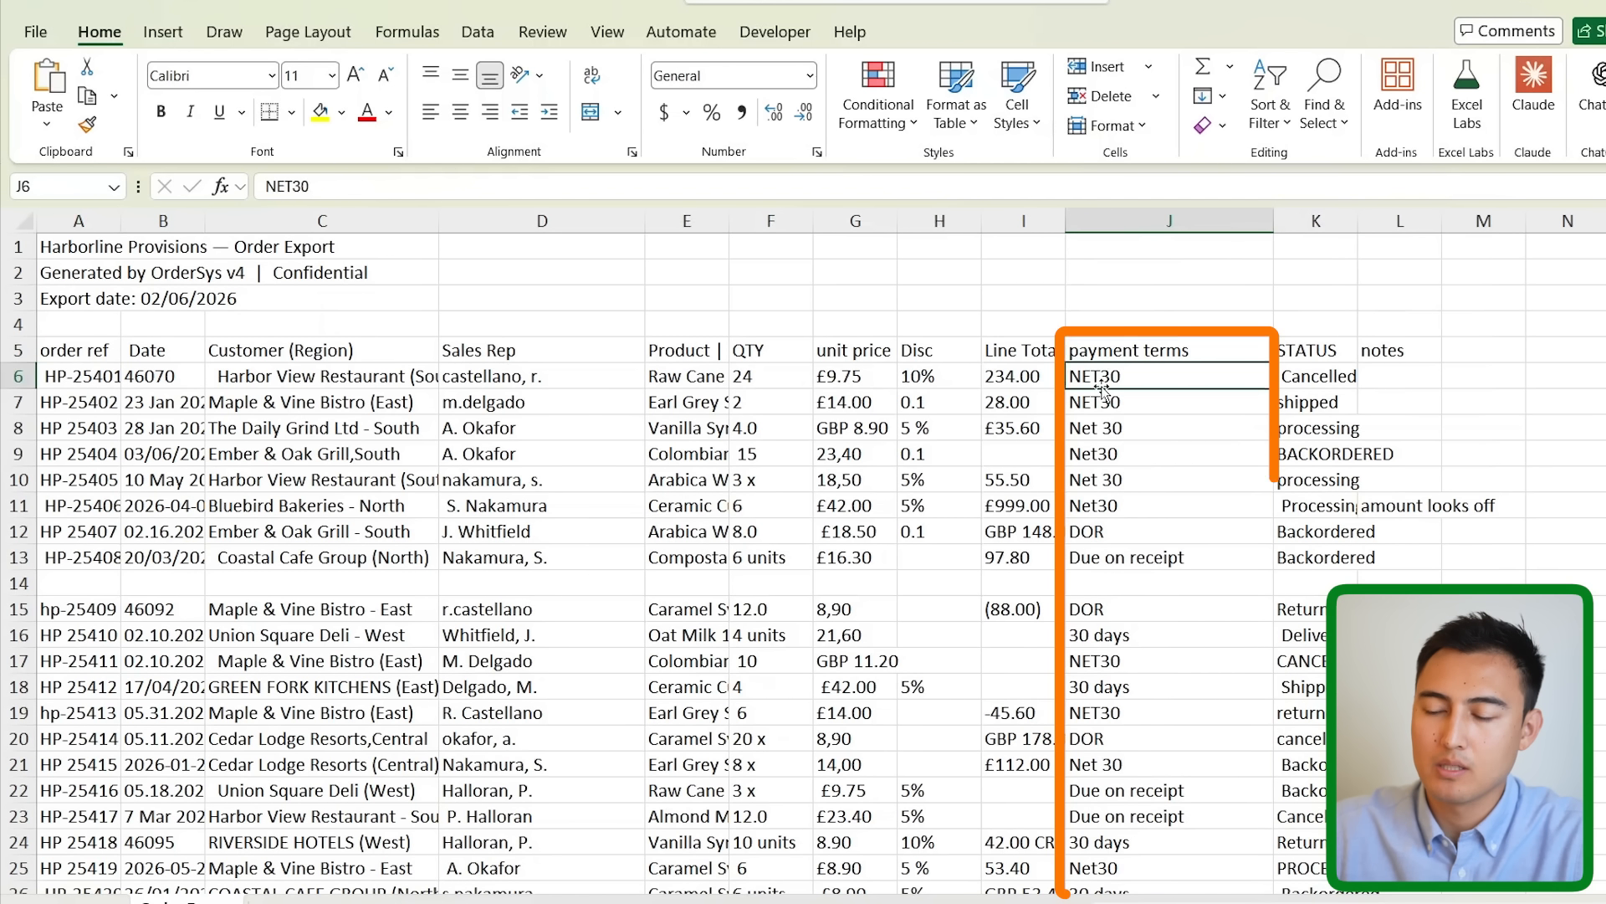
pyautogui.click(1117, 425)
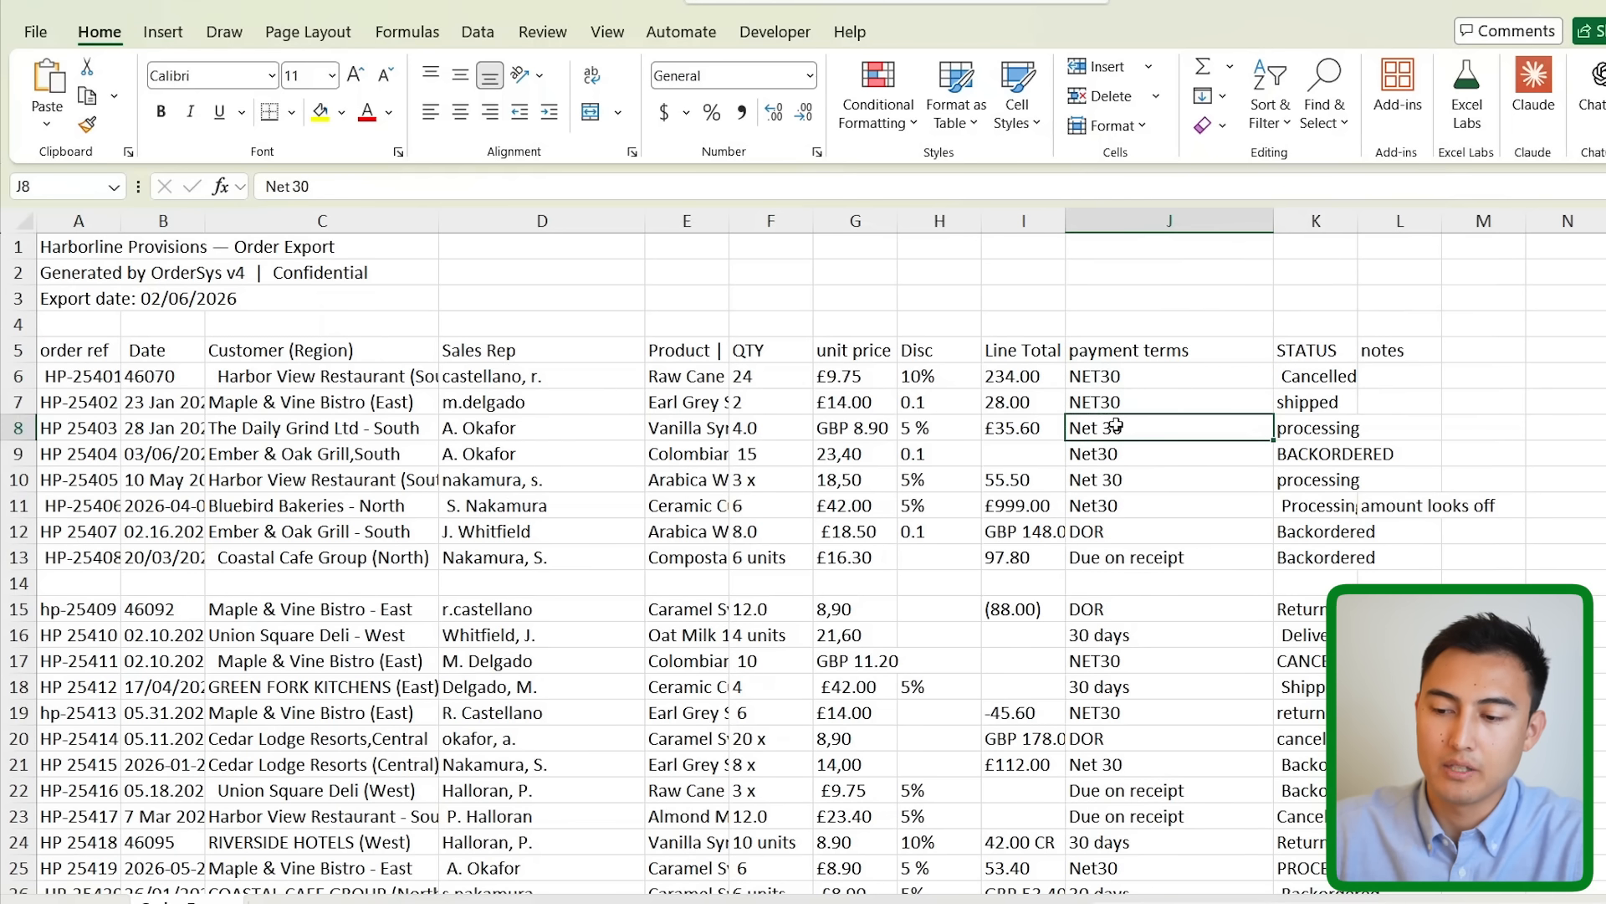
pyautogui.scroll(-8, 1117, 425)
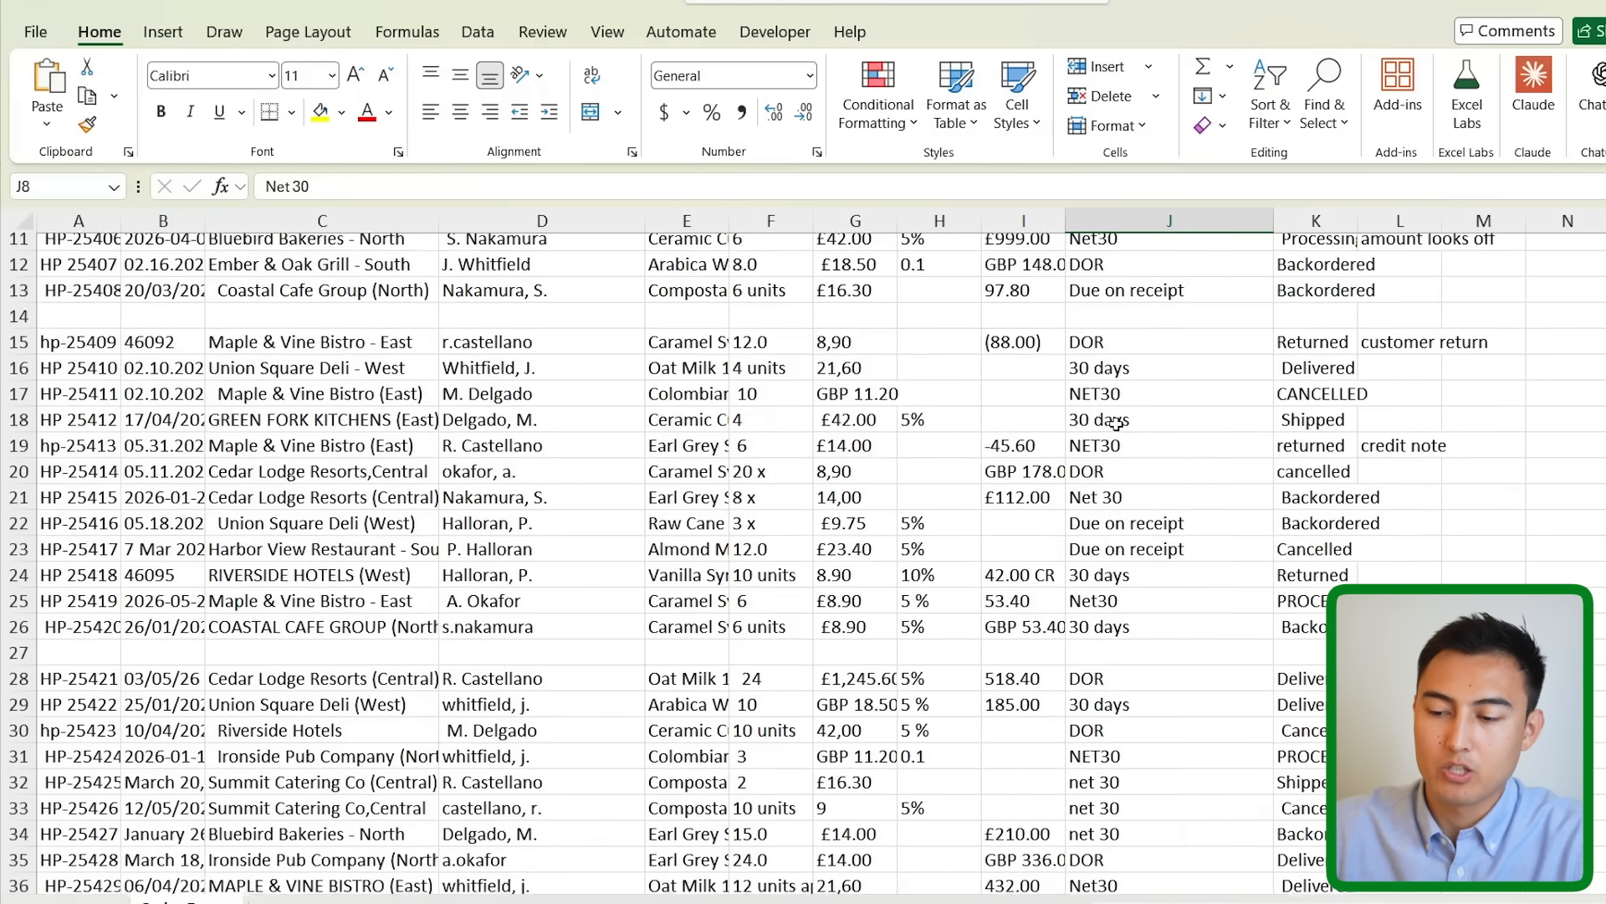
pyautogui.scroll(8, 1117, 425)
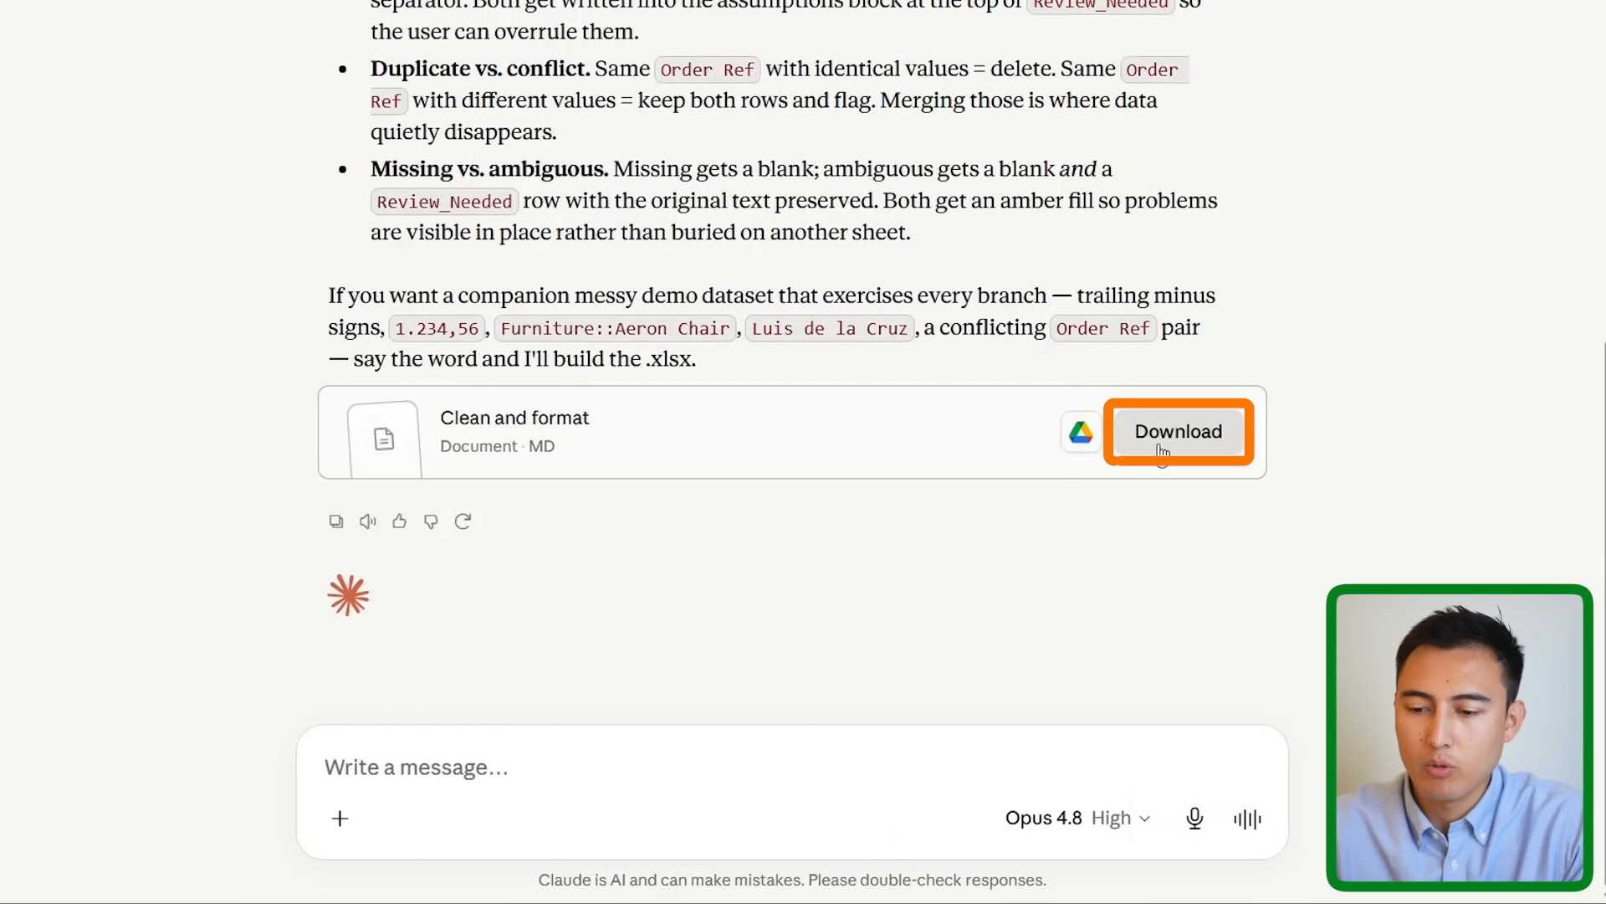
# - Download the Clean and format document from Claude and read its name, description and cleaning steps in Word
pyautogui.click(1161, 450)
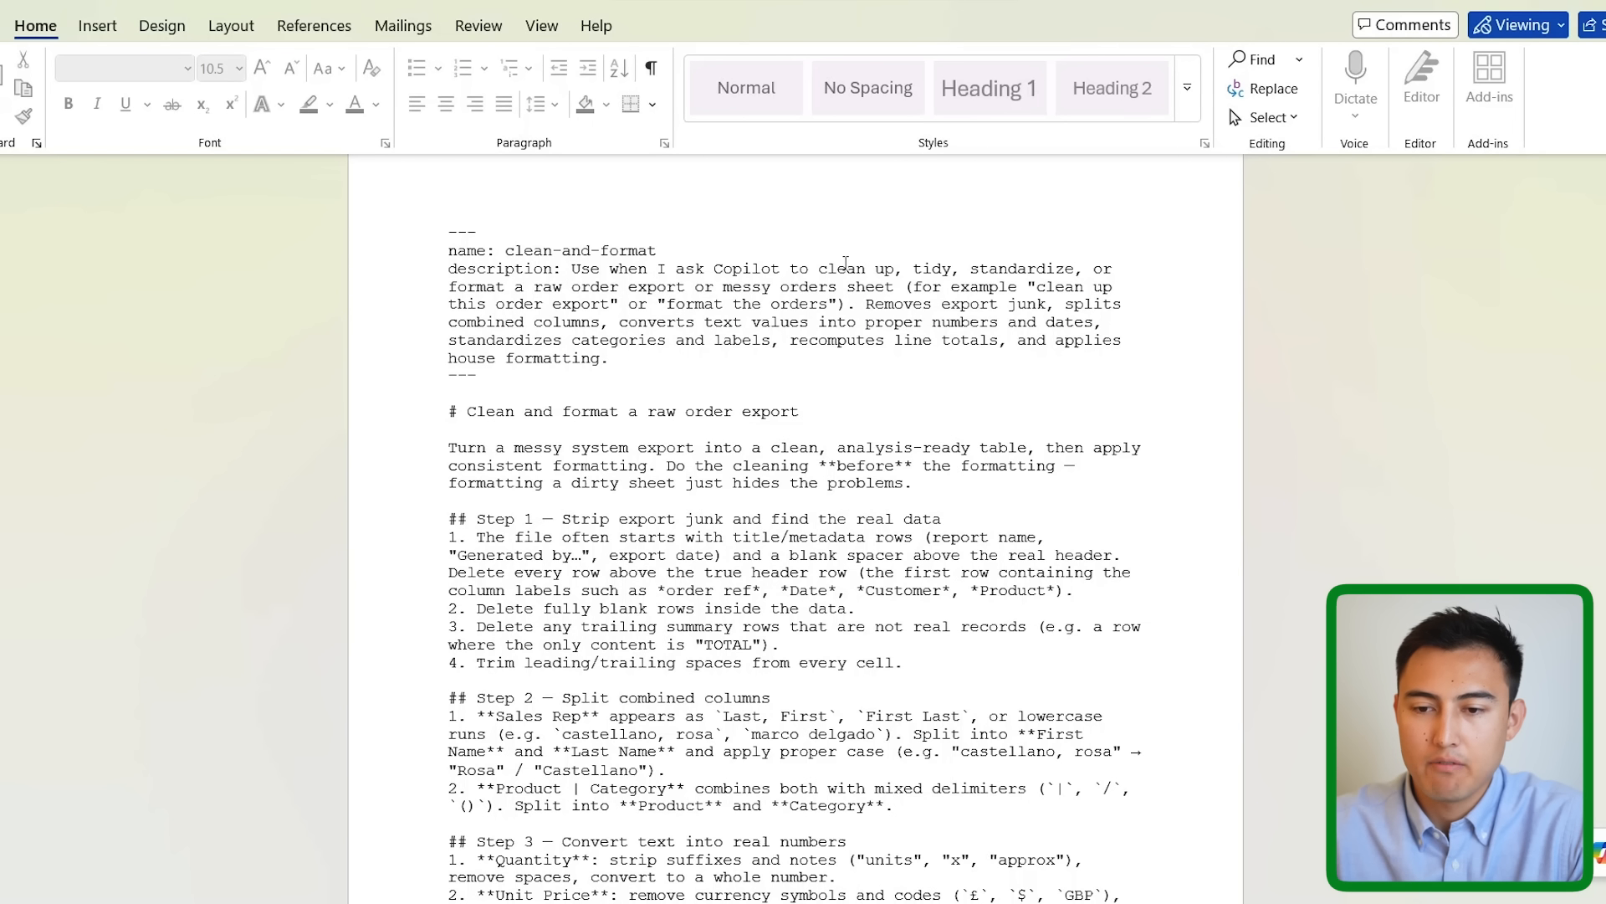
pyautogui.scroll(-1, 845, 262)
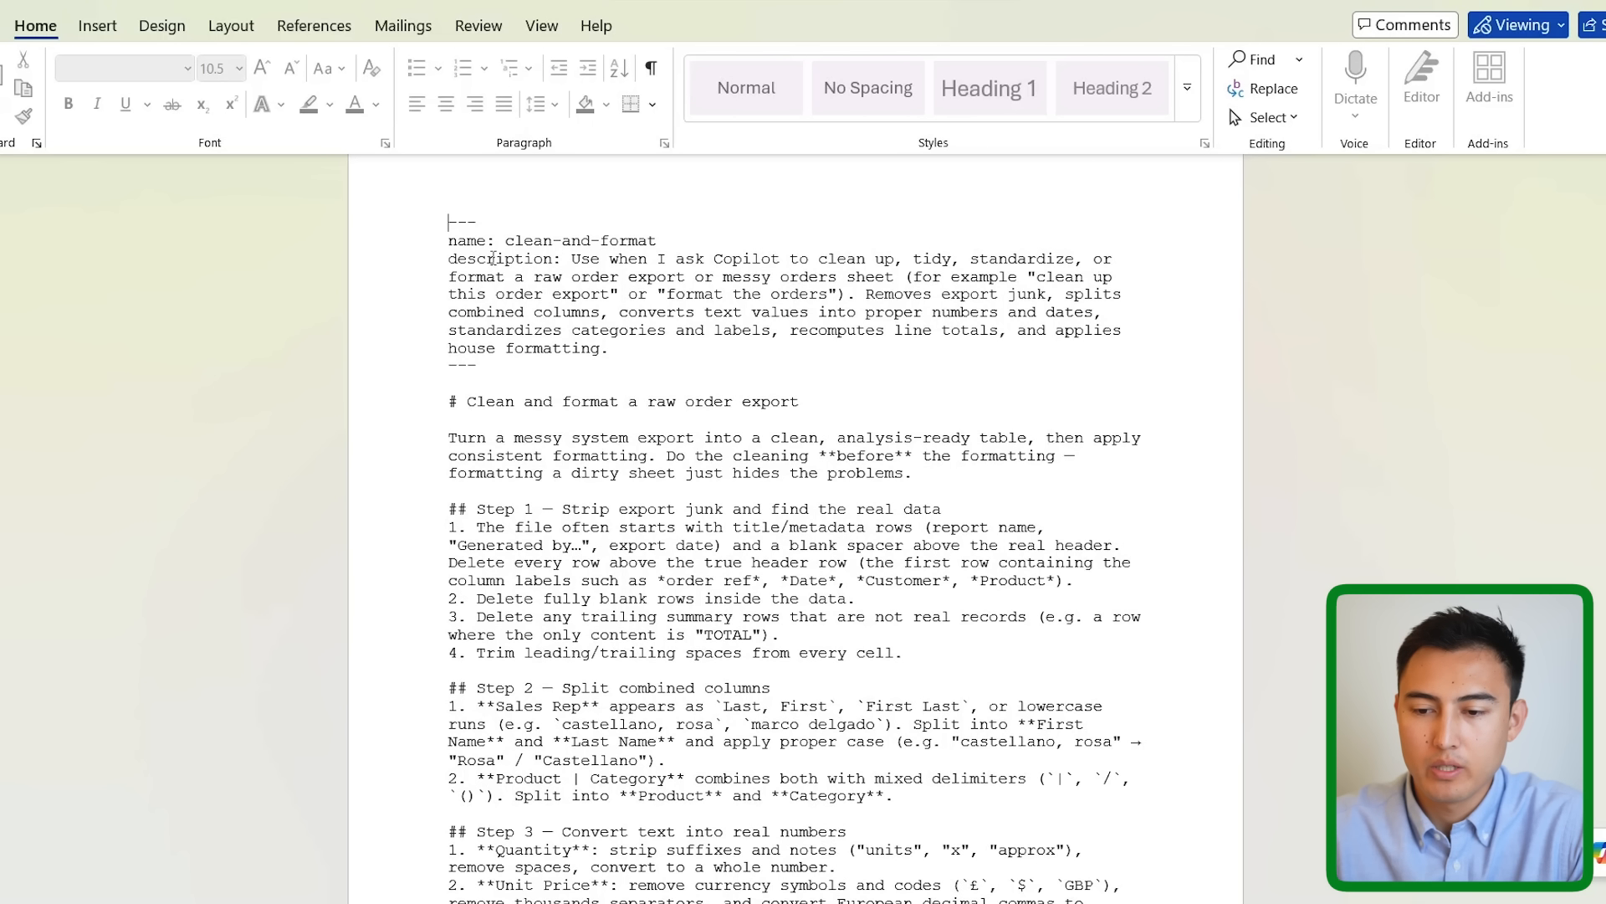
pyautogui.moveTo(506, 242); pyautogui.dragTo(725, 241)
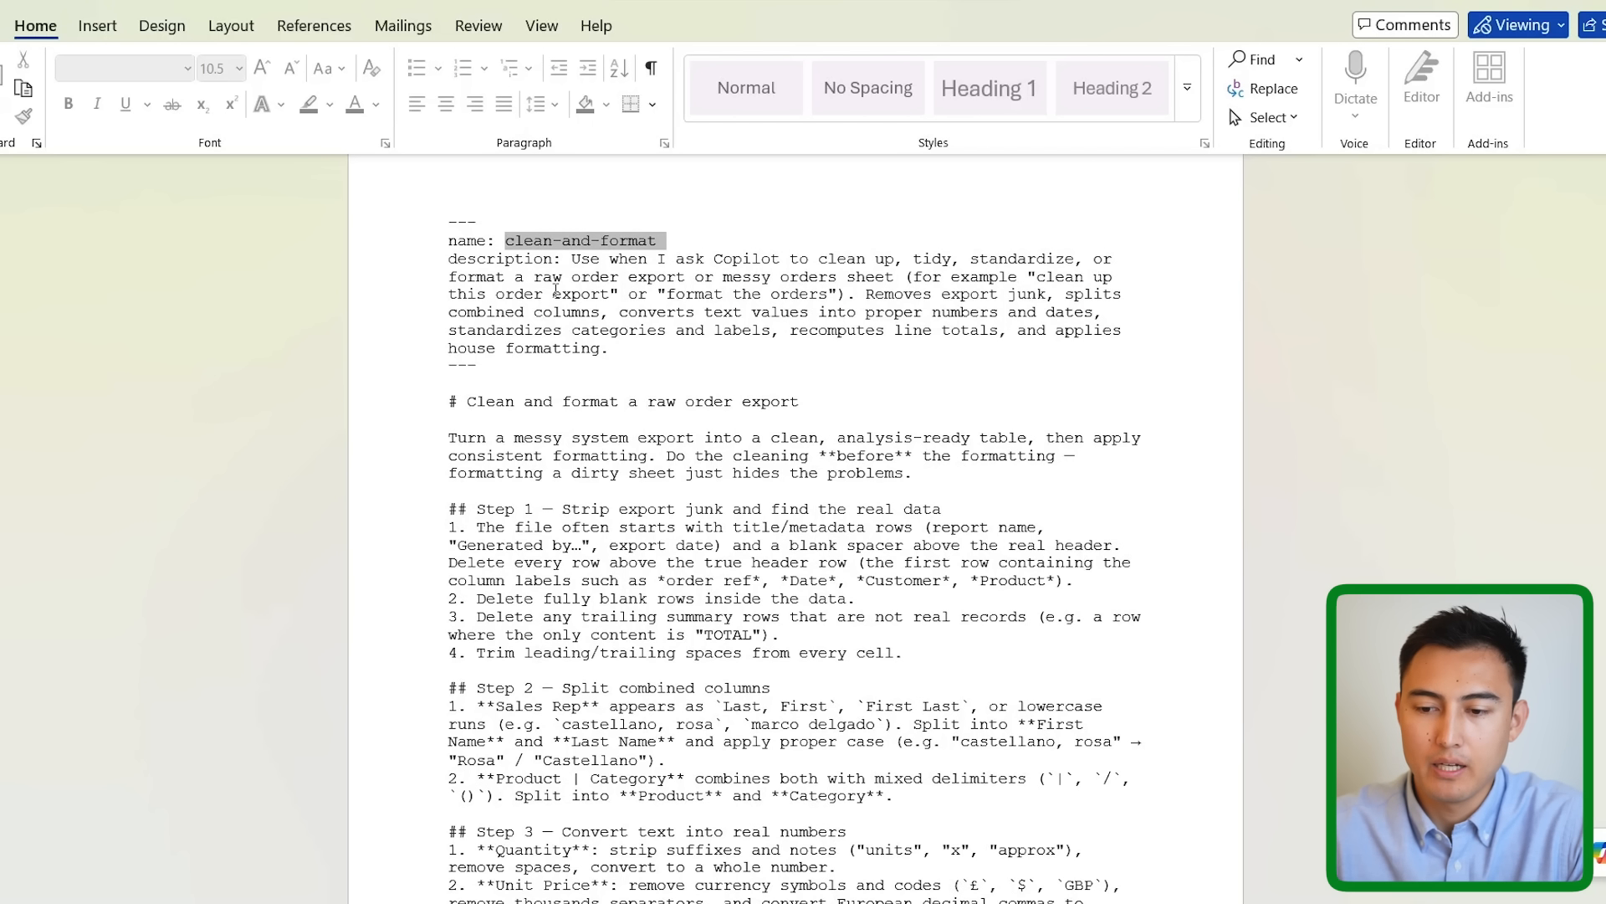
pyautogui.moveTo(578, 259); pyautogui.dragTo(680, 337)
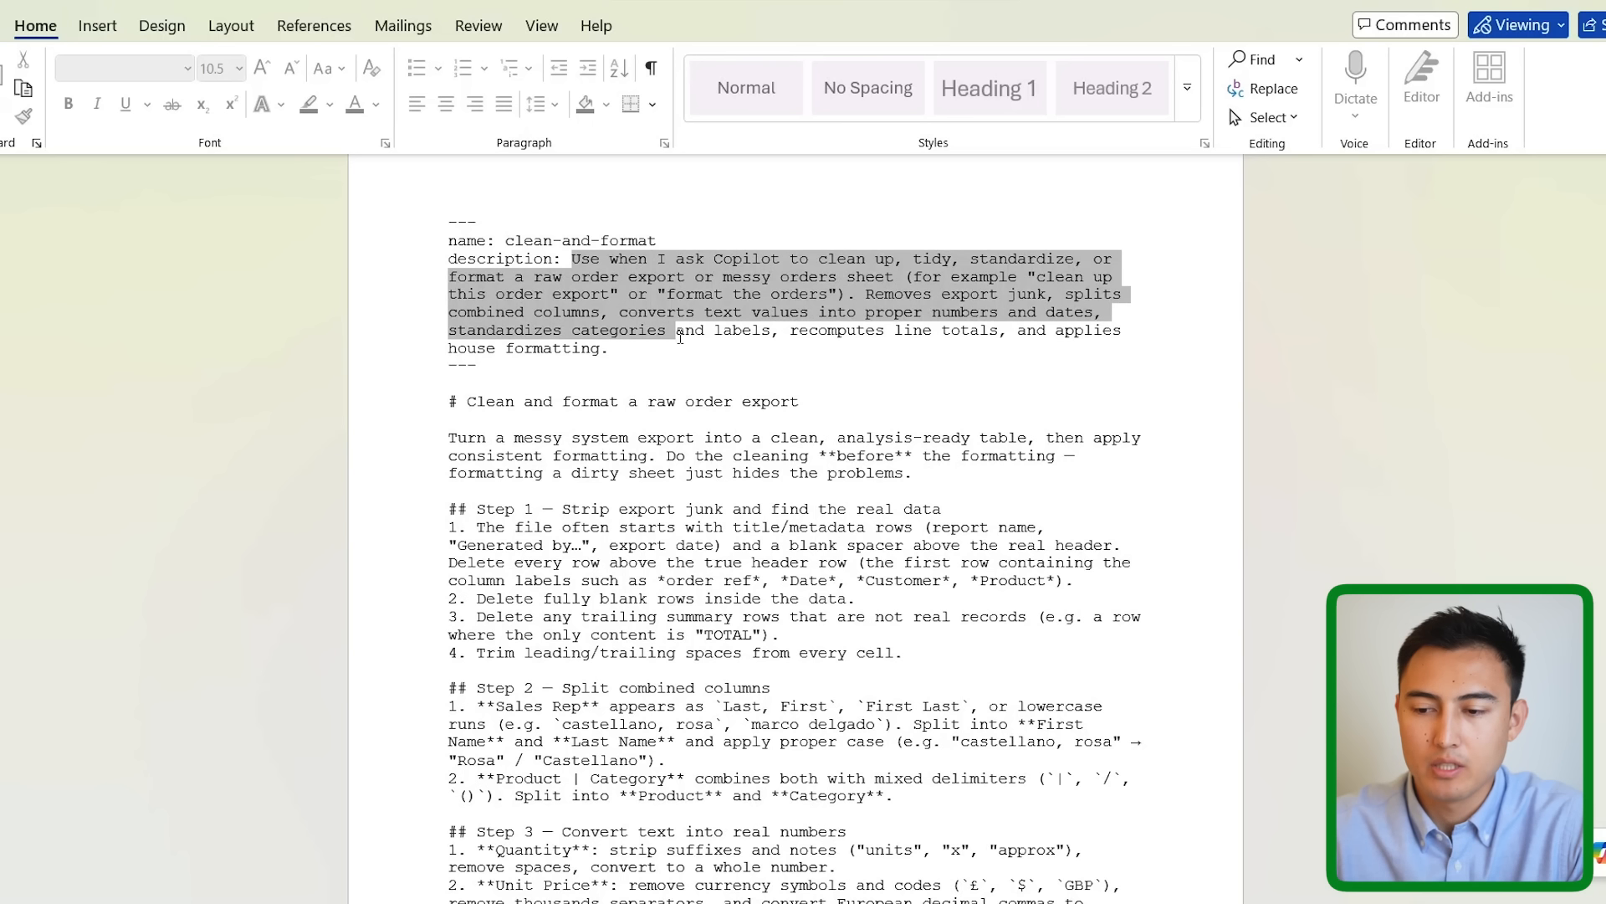
pyautogui.click(617, 286)
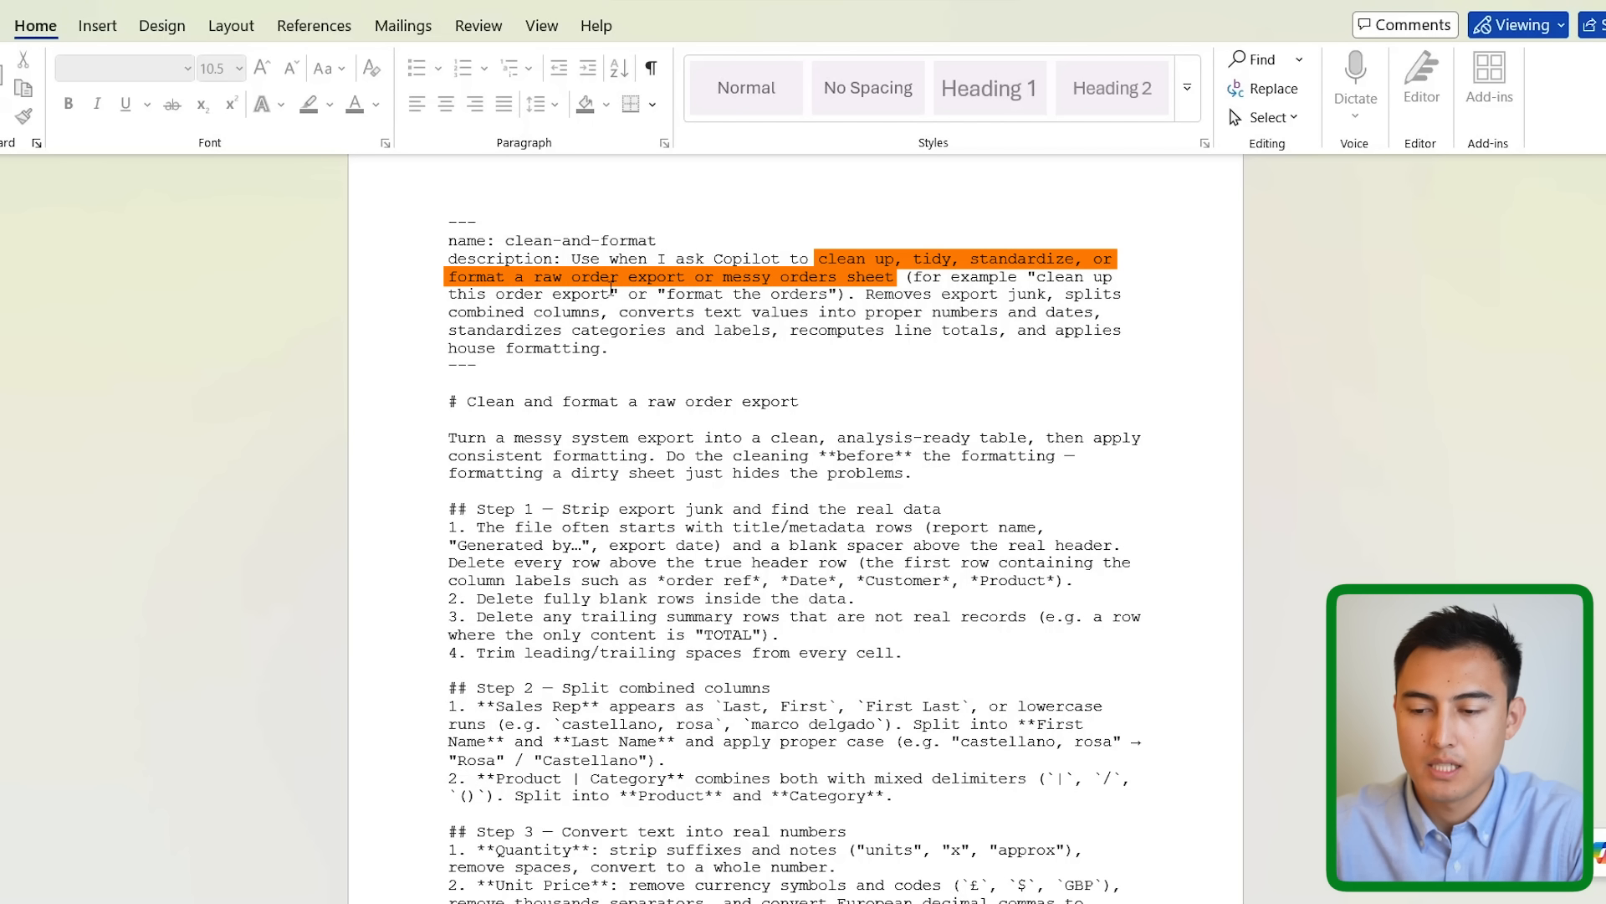
pyautogui.scroll(-5, 639, 510)
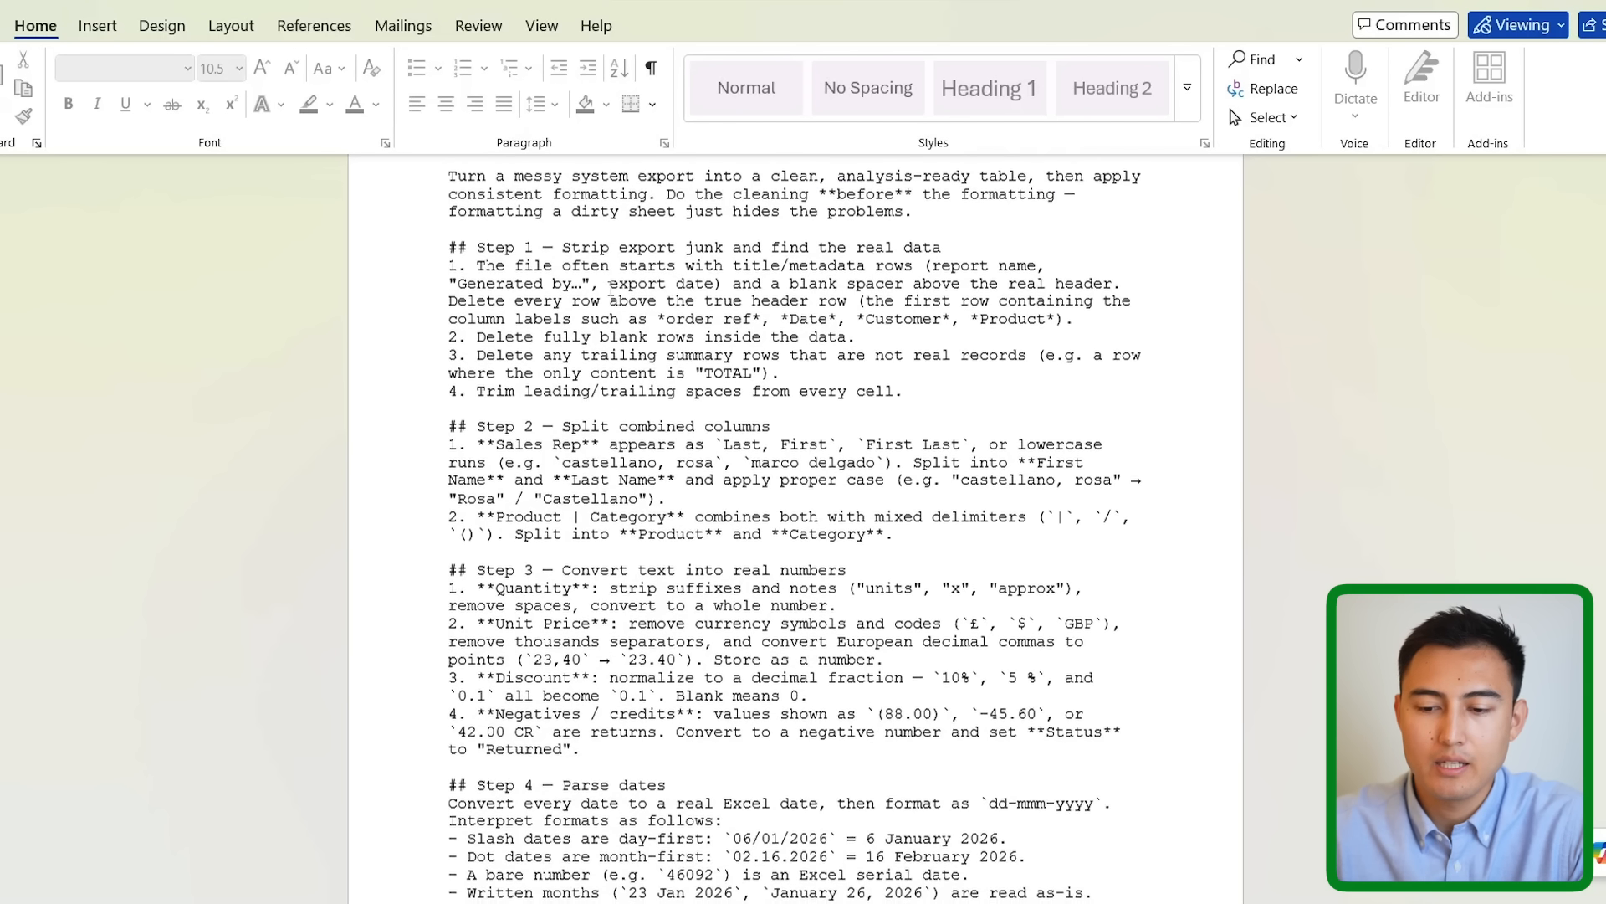
pyautogui.scroll(-15, 638, 510)
# - Replace the whole content of SKILL.md in OneDrive with the clean-and-format instructions, save it and return to the skills folder
pyautogui.hotkey('ctrl', 'a')
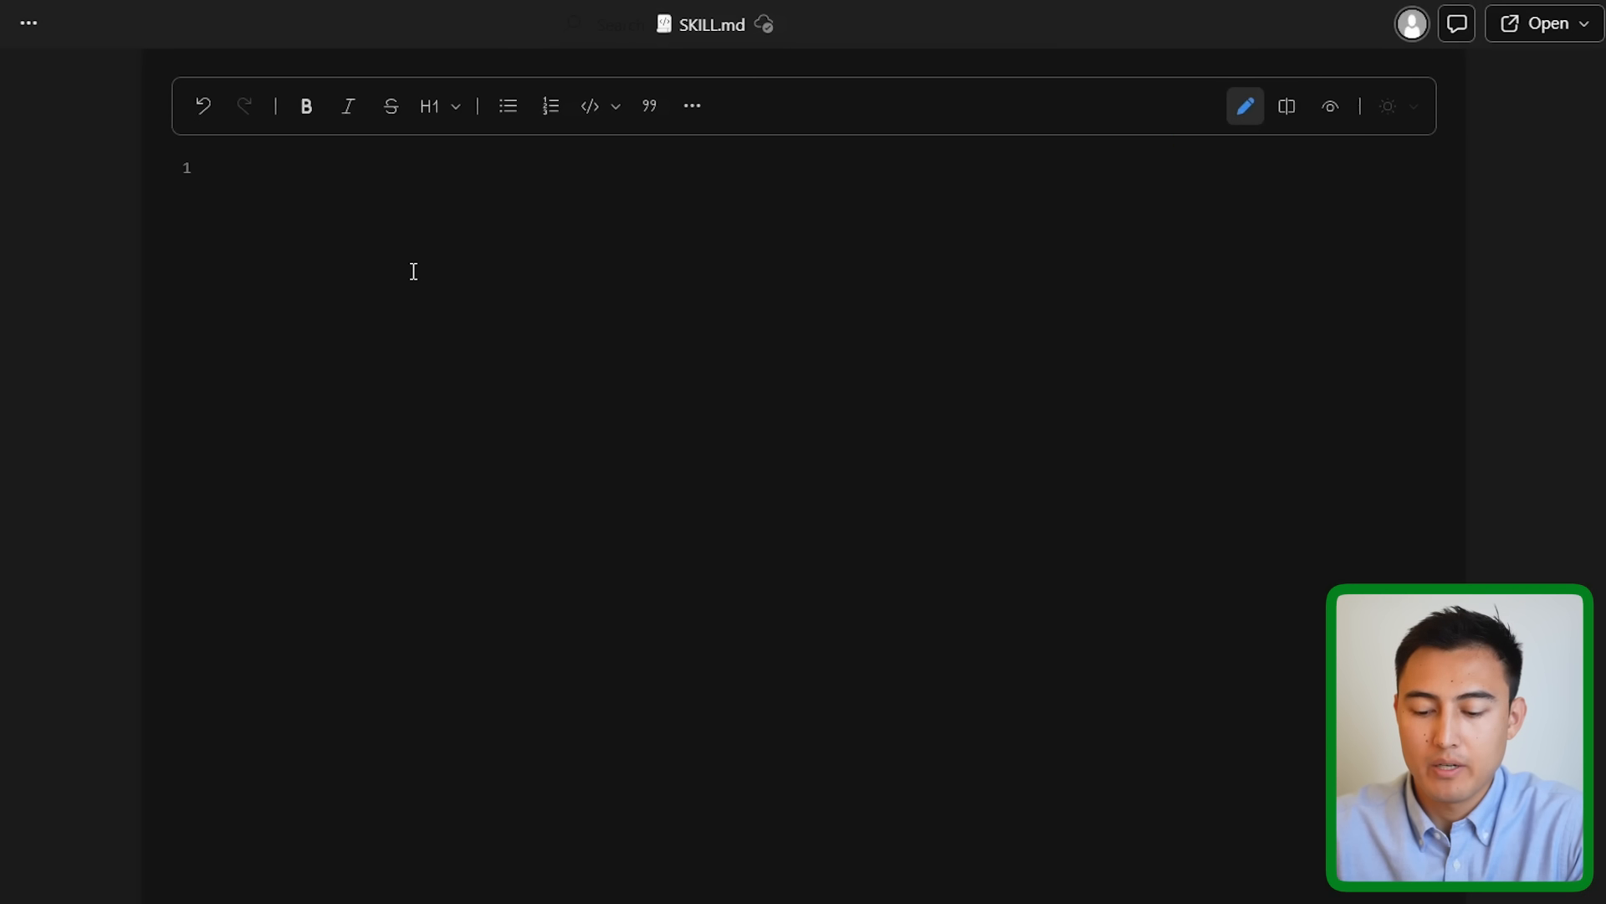
pyautogui.hotkey('ctrl', 'v')
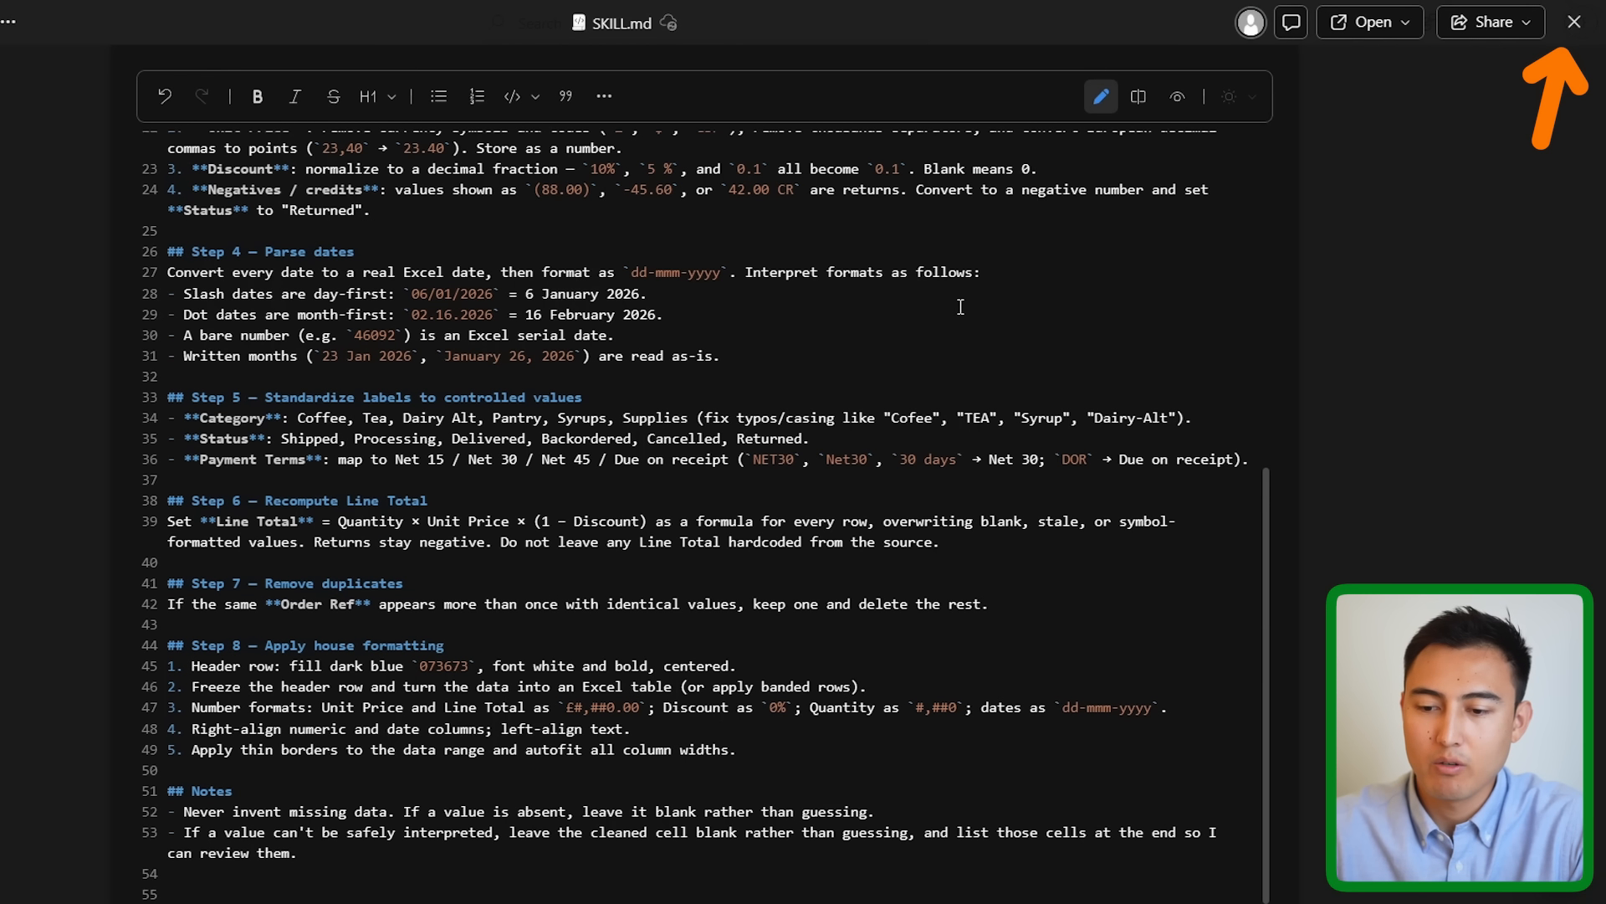
pyautogui.click(1574, 22)
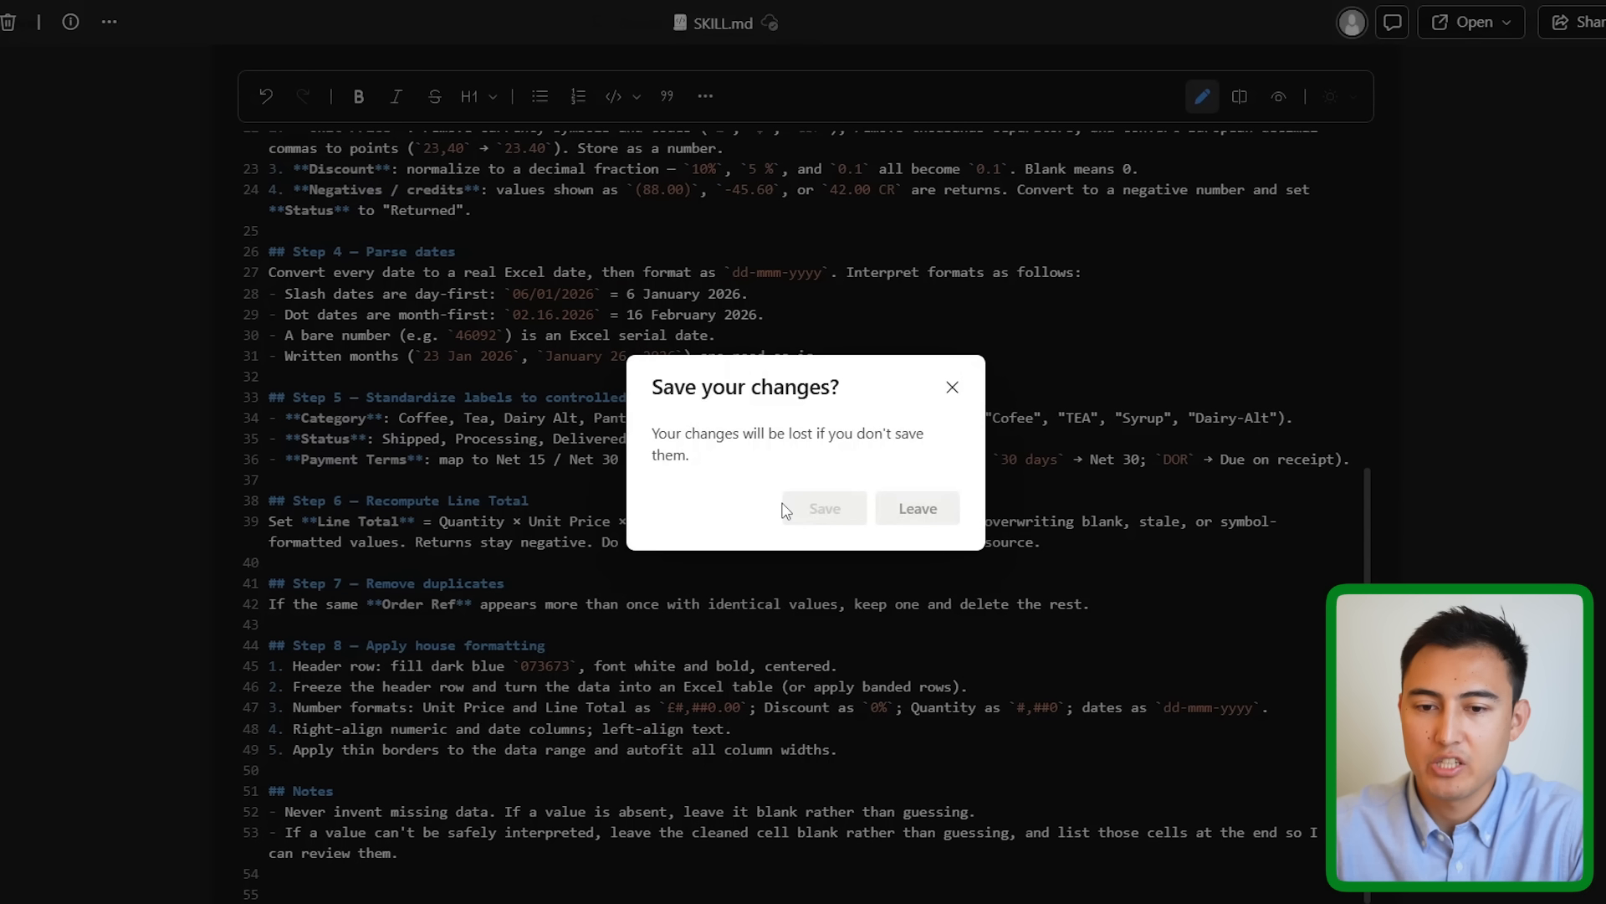
pyautogui.click(879, 509)
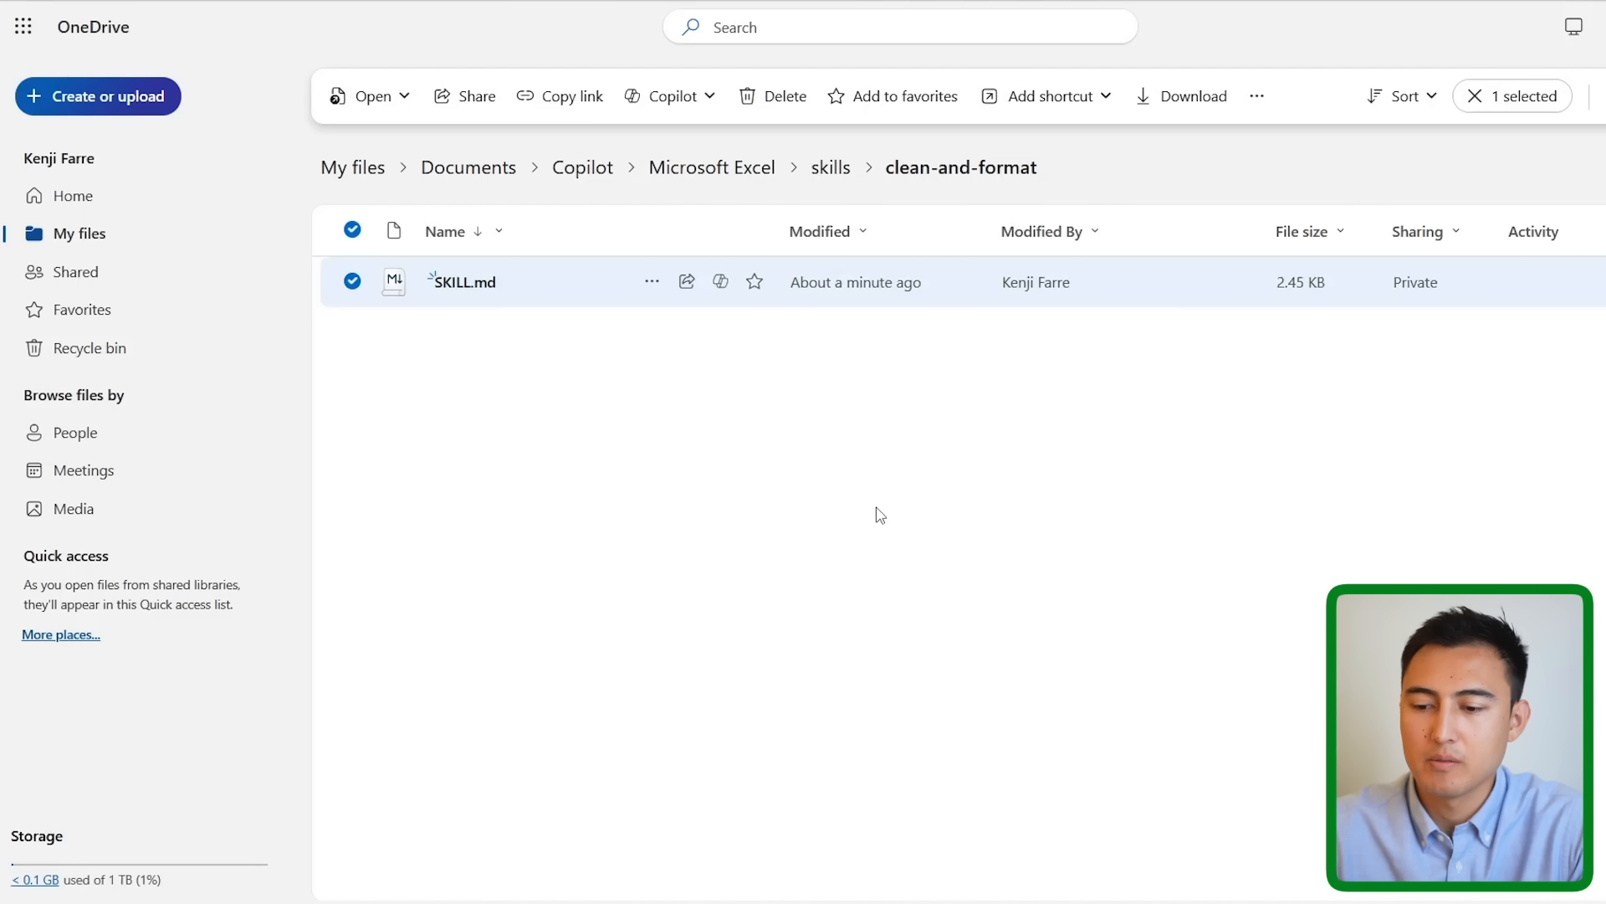
pyautogui.click(831, 171)
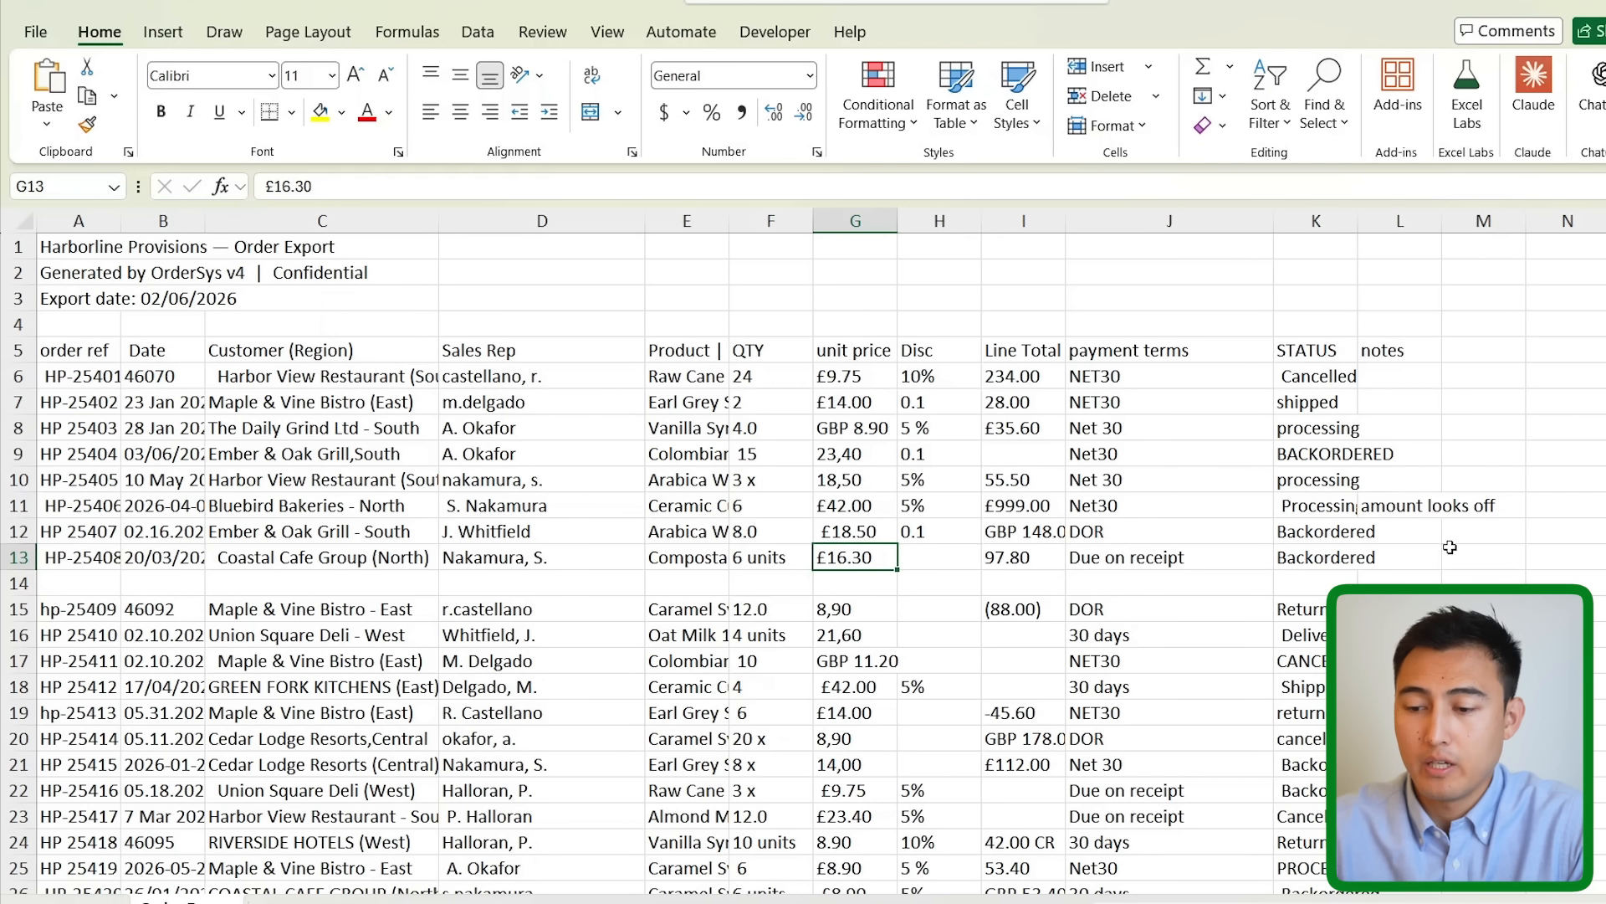
# - Turn on the clean-and-format custom skill for Copilot in the order export workbook in Excel and start a new prompt
pyautogui.click(1601, 86)
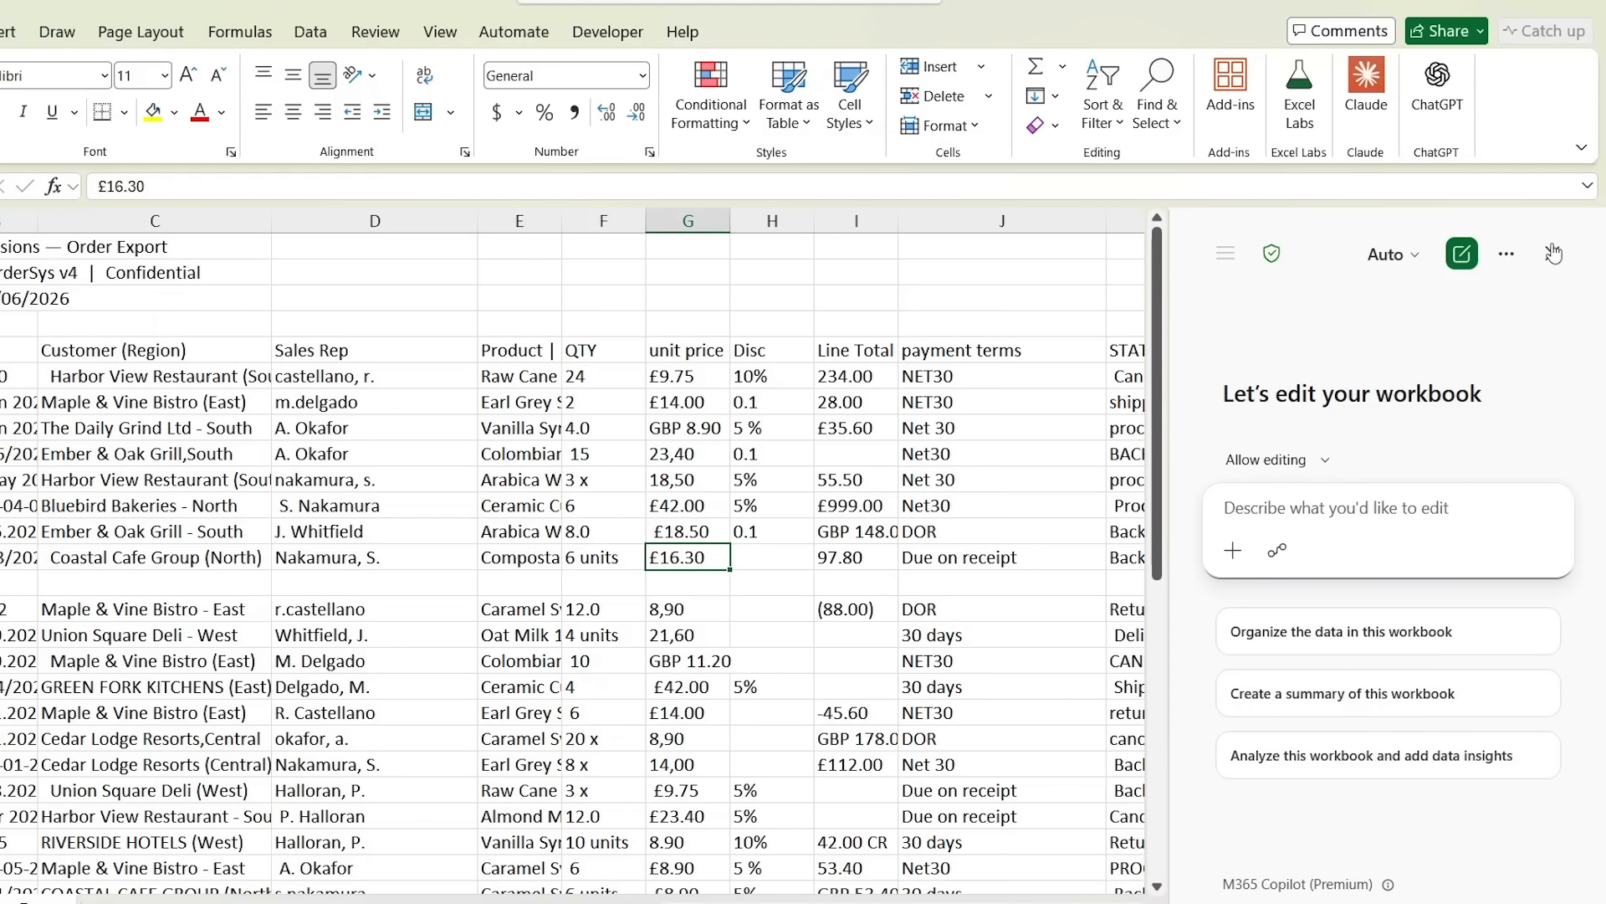
pyautogui.click(1496, 261)
pyautogui.click(1423, 394)
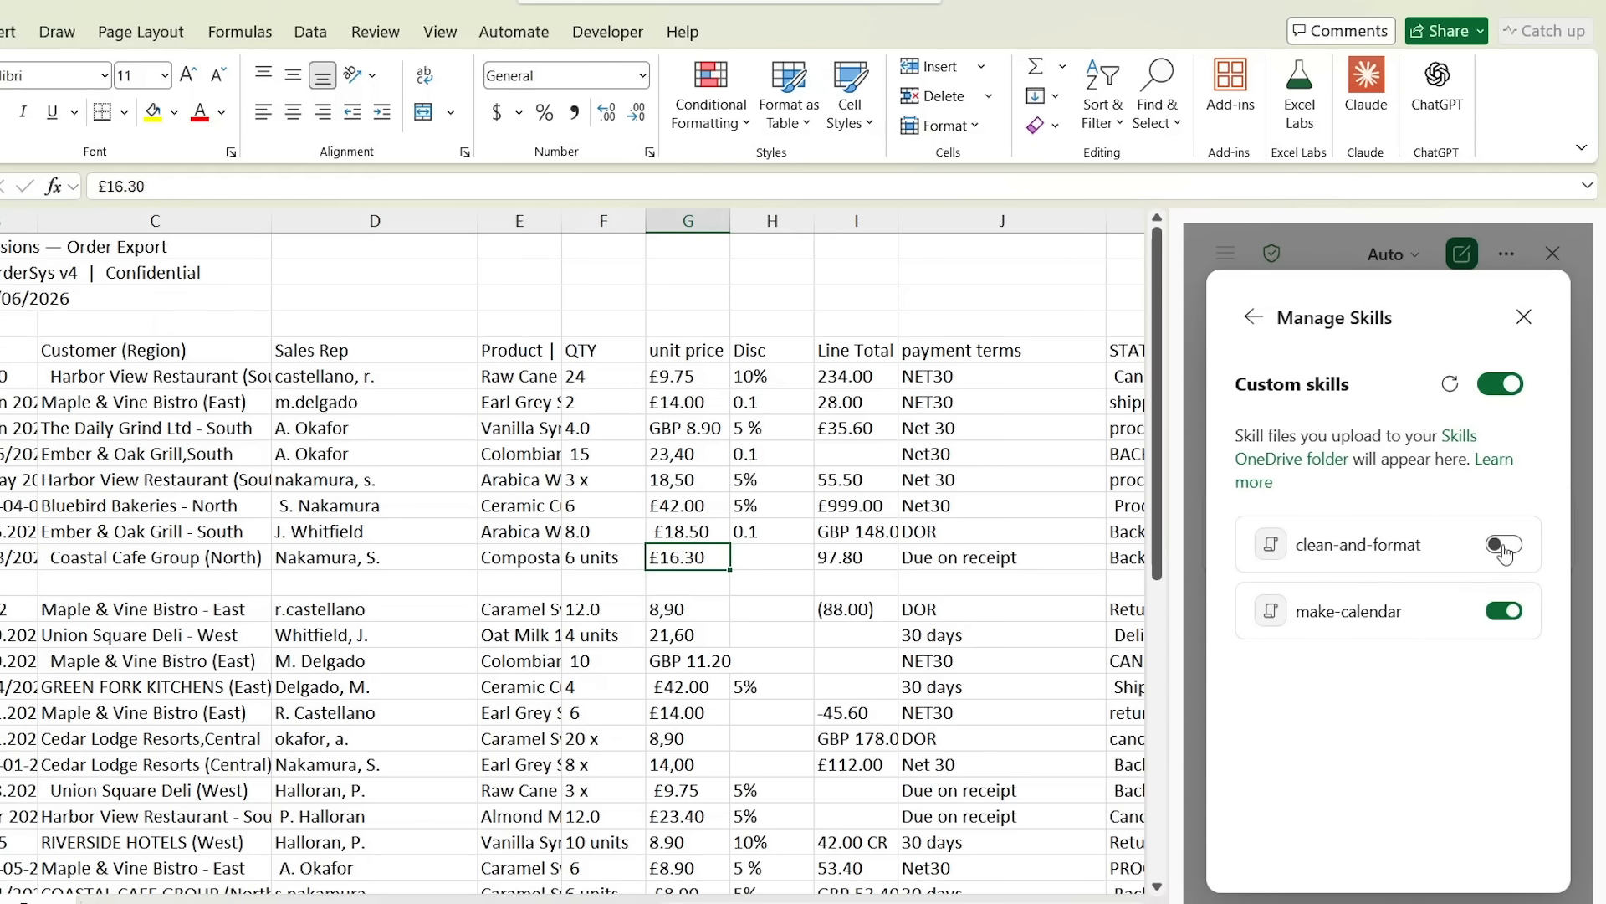
pyautogui.click(1505, 545)
pyautogui.click(1524, 316)
pyautogui.click(1314, 511)
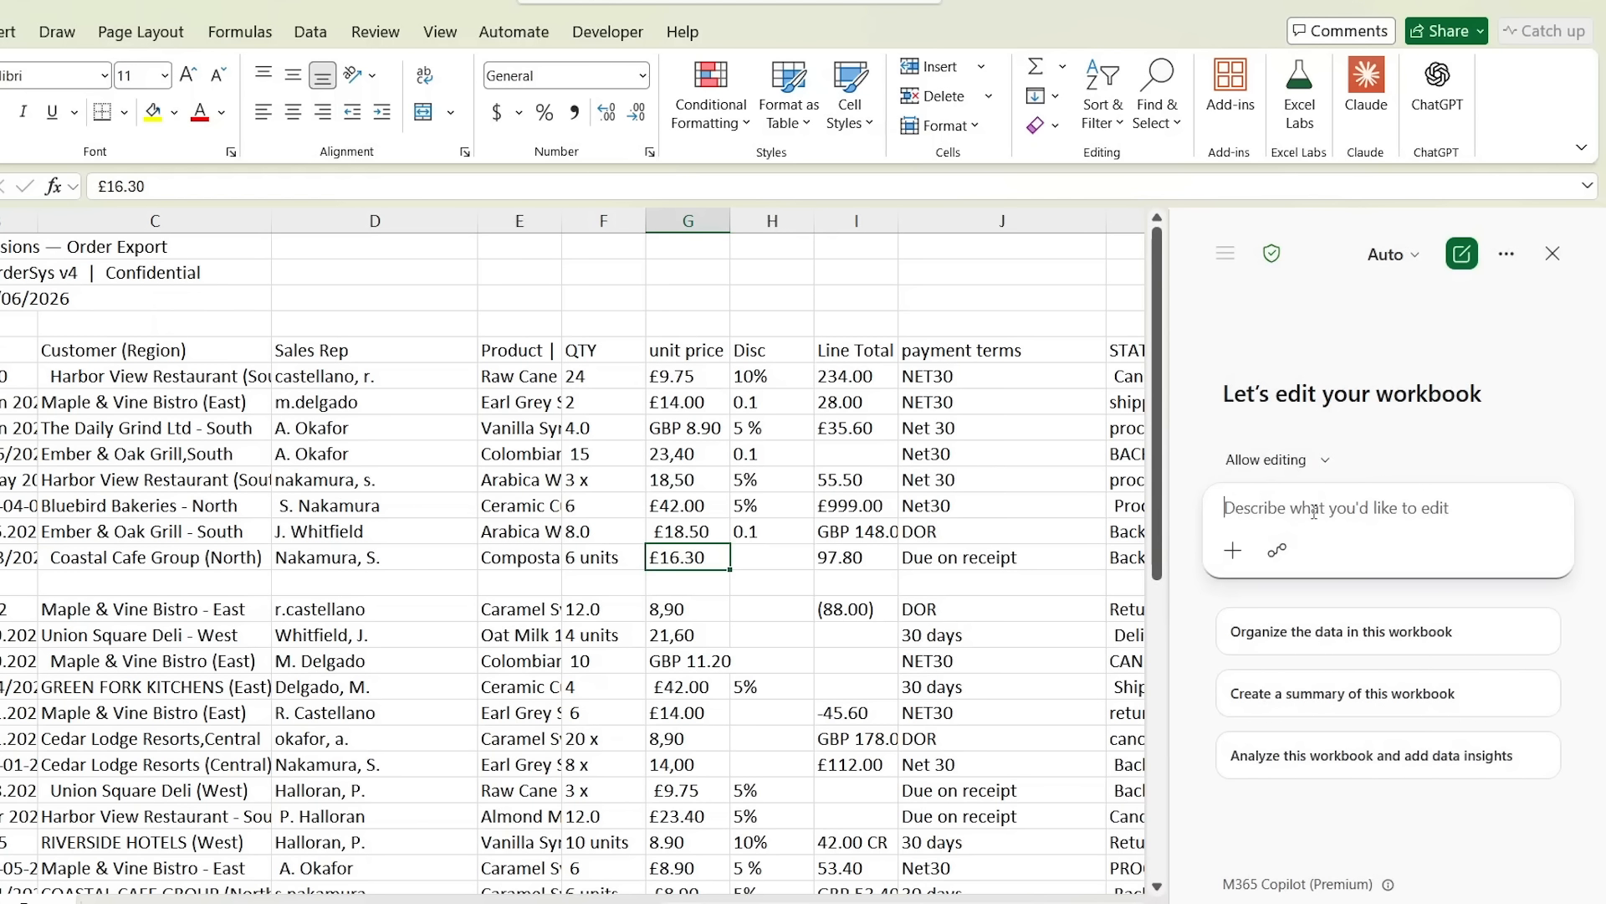
# - Run the clean-and-format skill from the Copilot prompt on the order export
pyautogui.write('@clean')
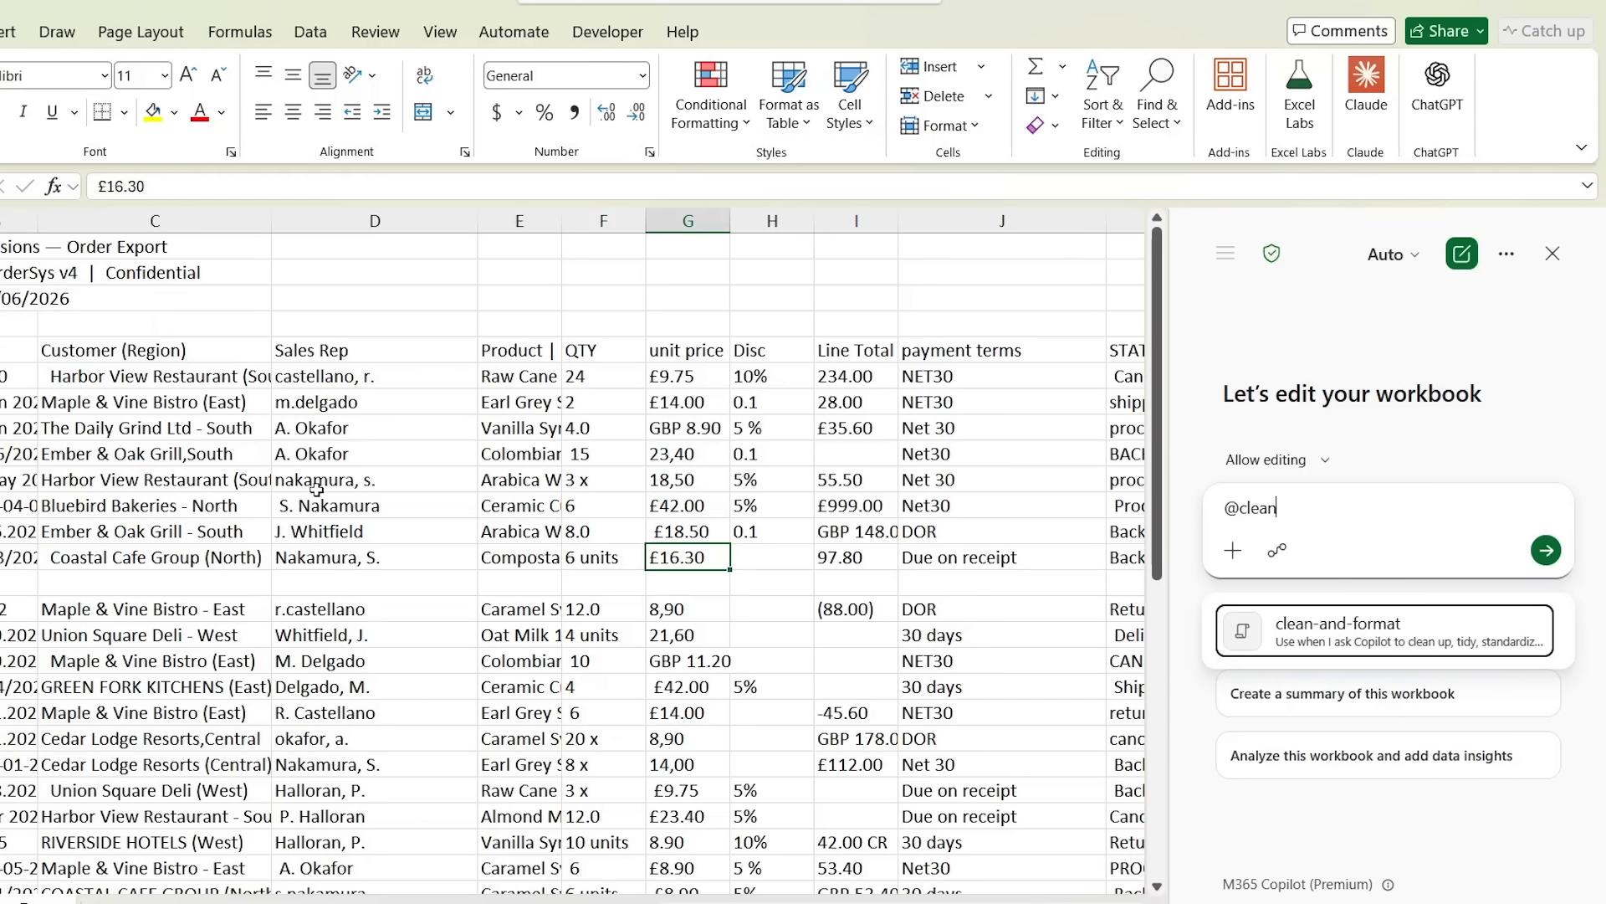
pyautogui.click(1350, 638)
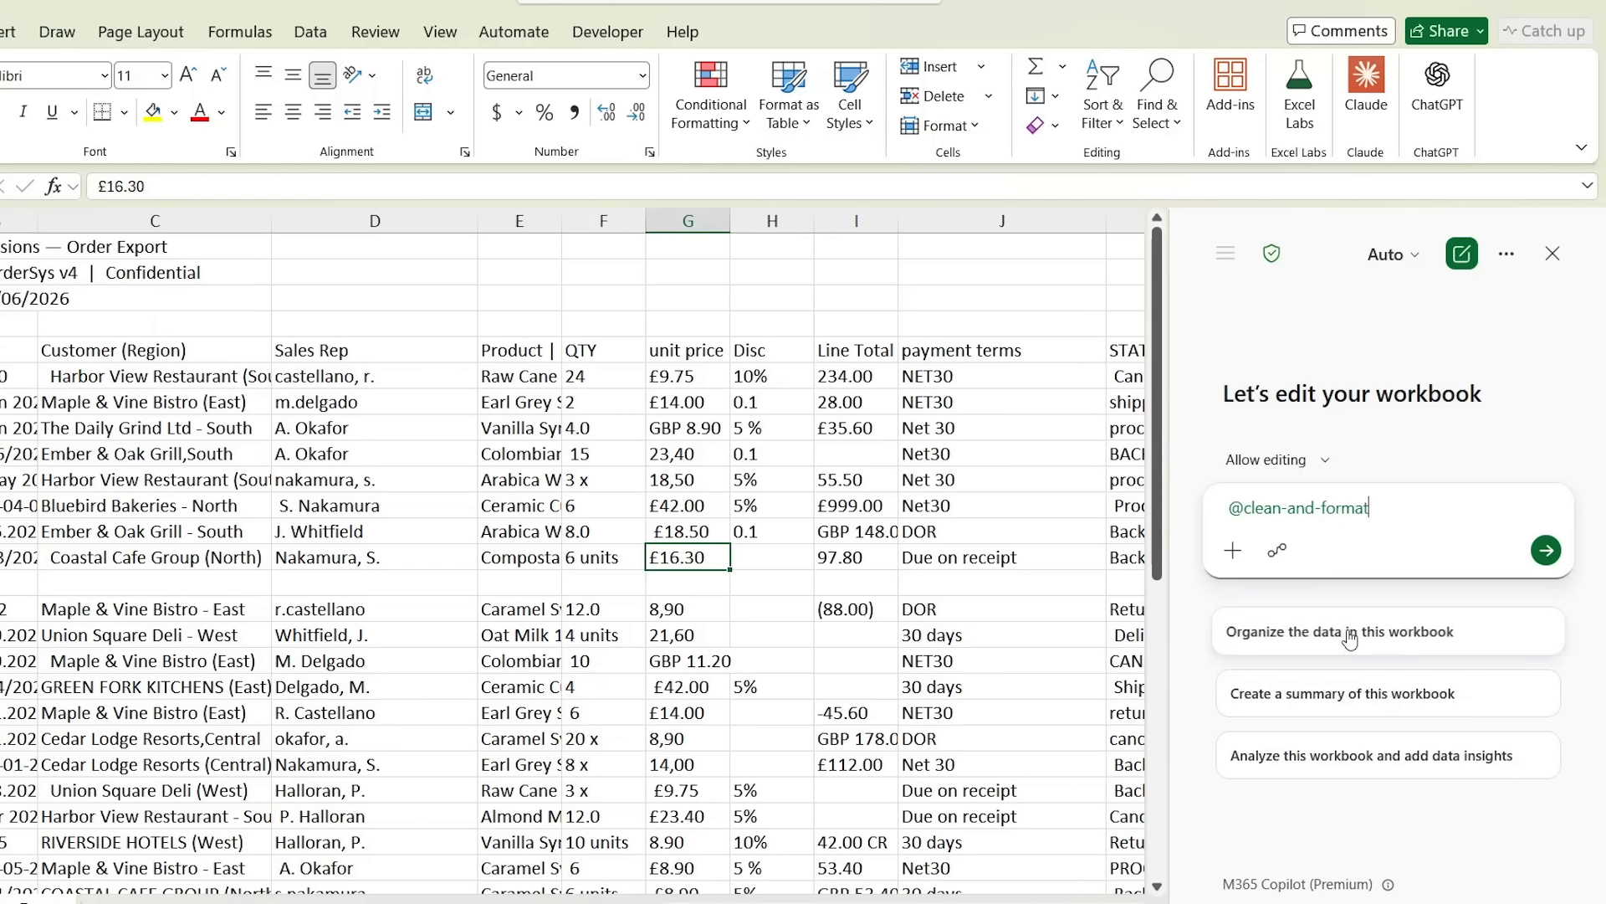
pyautogui.click(1544, 550)
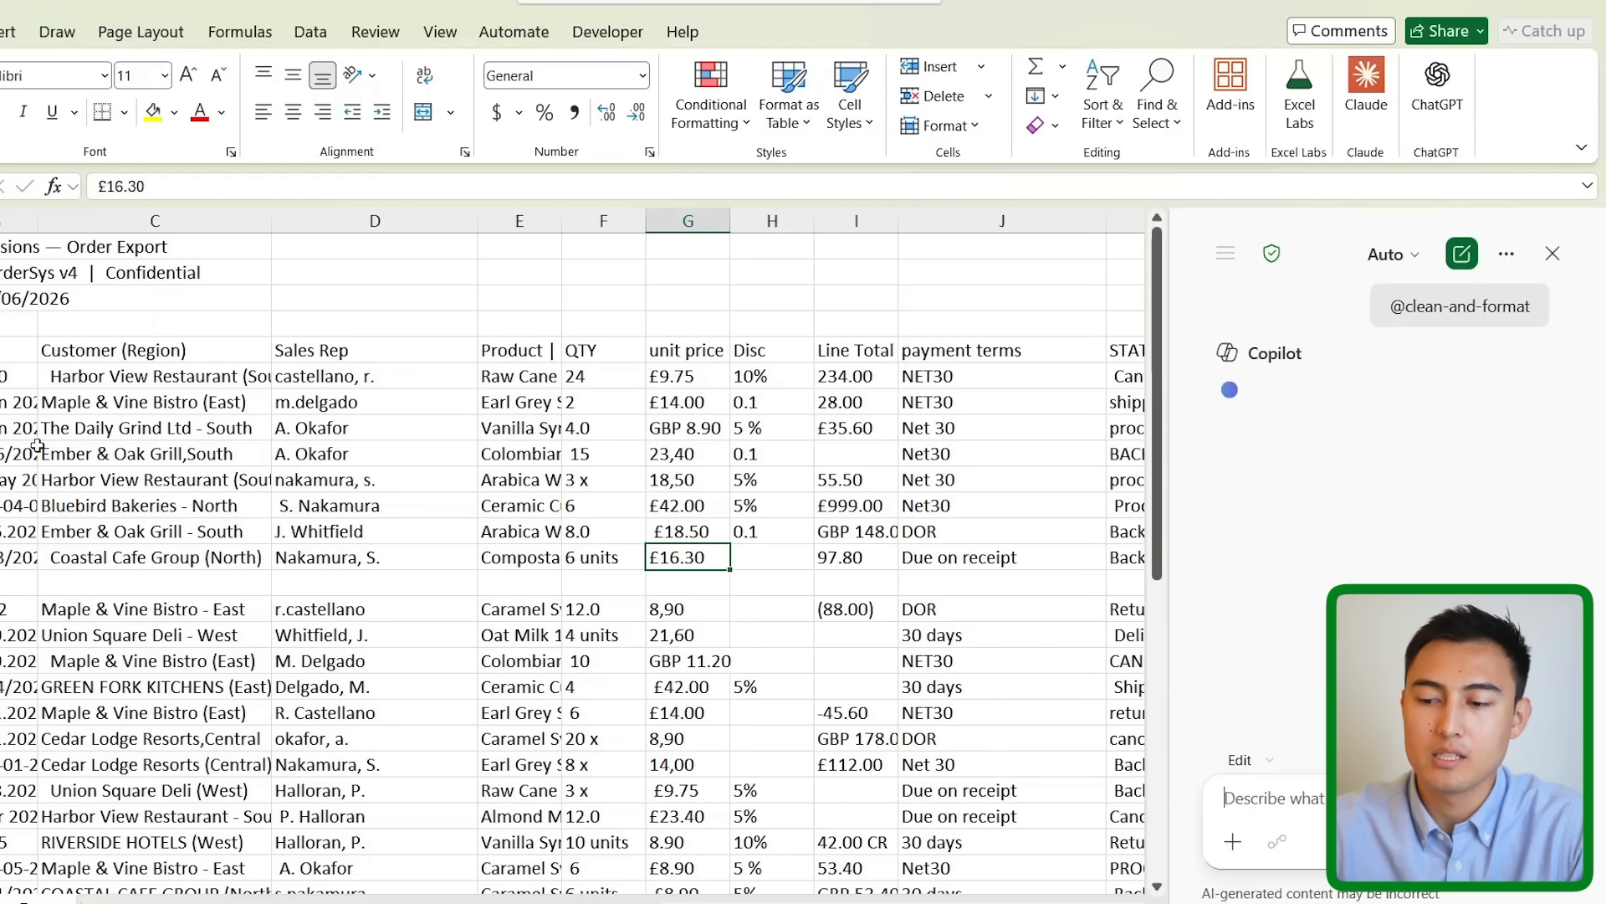
# - Examine the raw unit price, payment terms and status entries in the order export while Copilot works
pyautogui.hscroll(4, 36, 444)
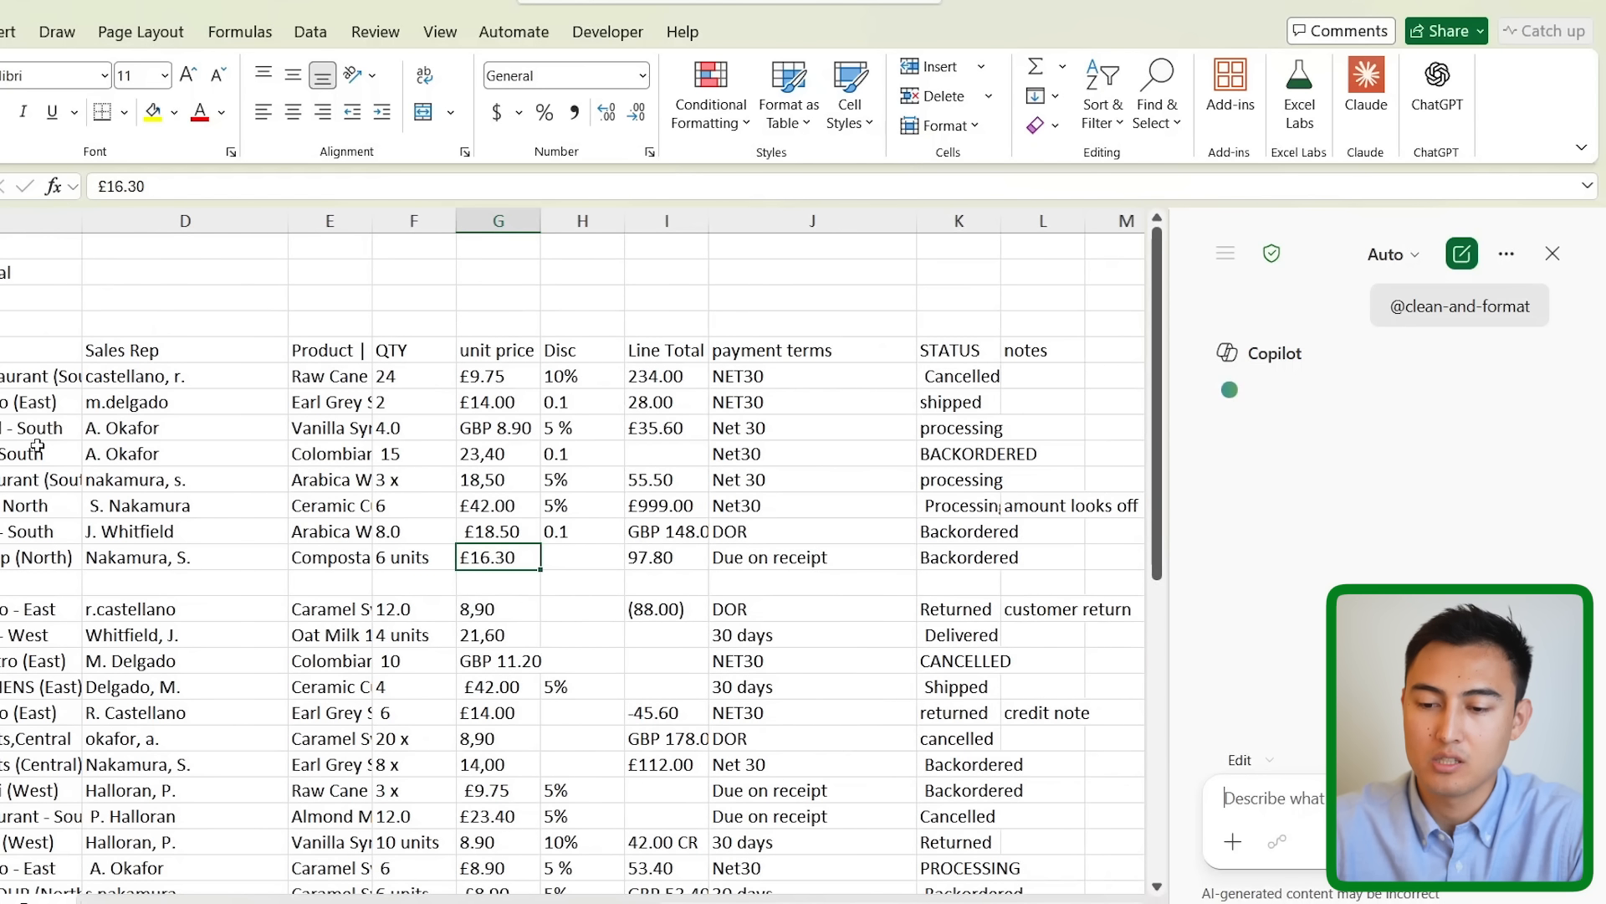
pyautogui.moveTo(400, 376); pyautogui.dragTo(389, 523)
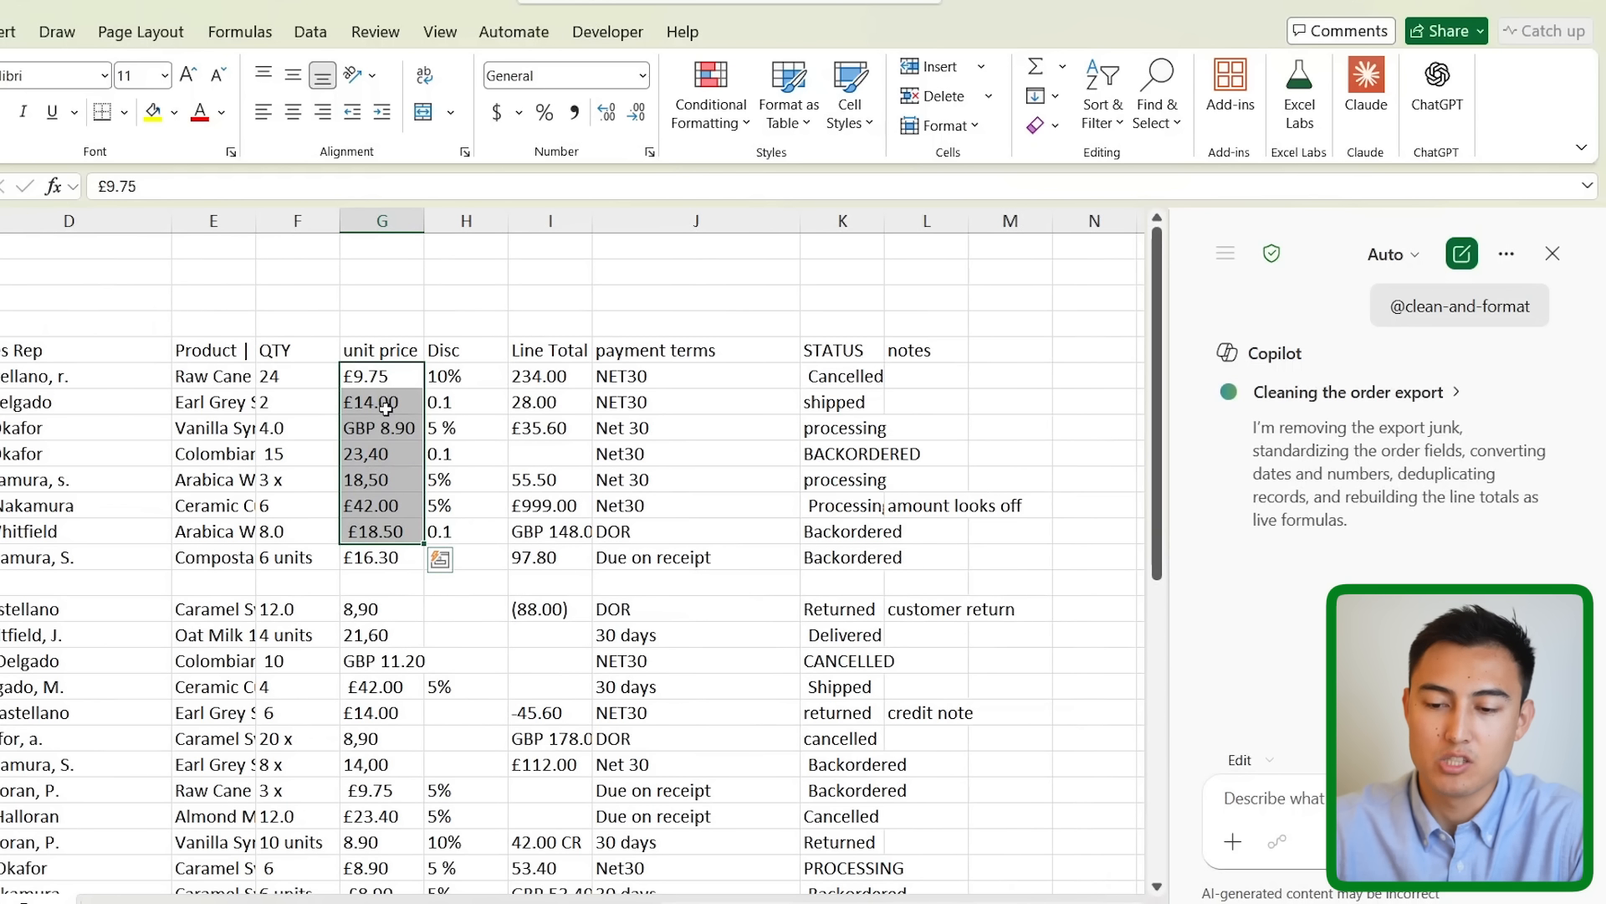
pyautogui.moveTo(711, 376); pyautogui.dragTo(770, 635)
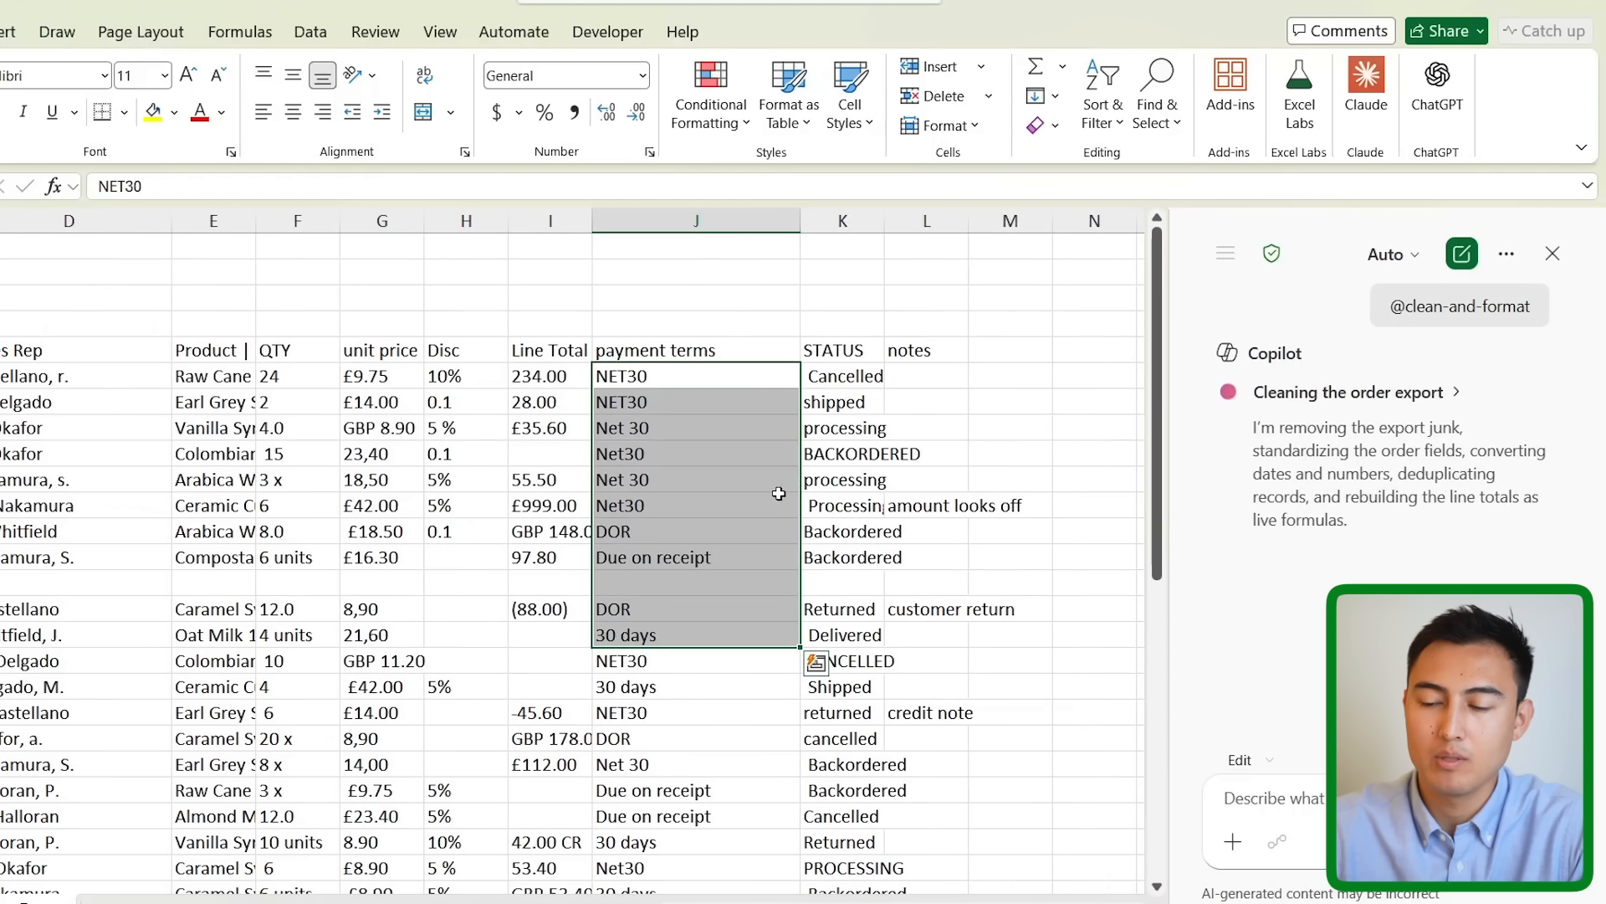
pyautogui.moveTo(851, 402); pyautogui.dragTo(841, 529)
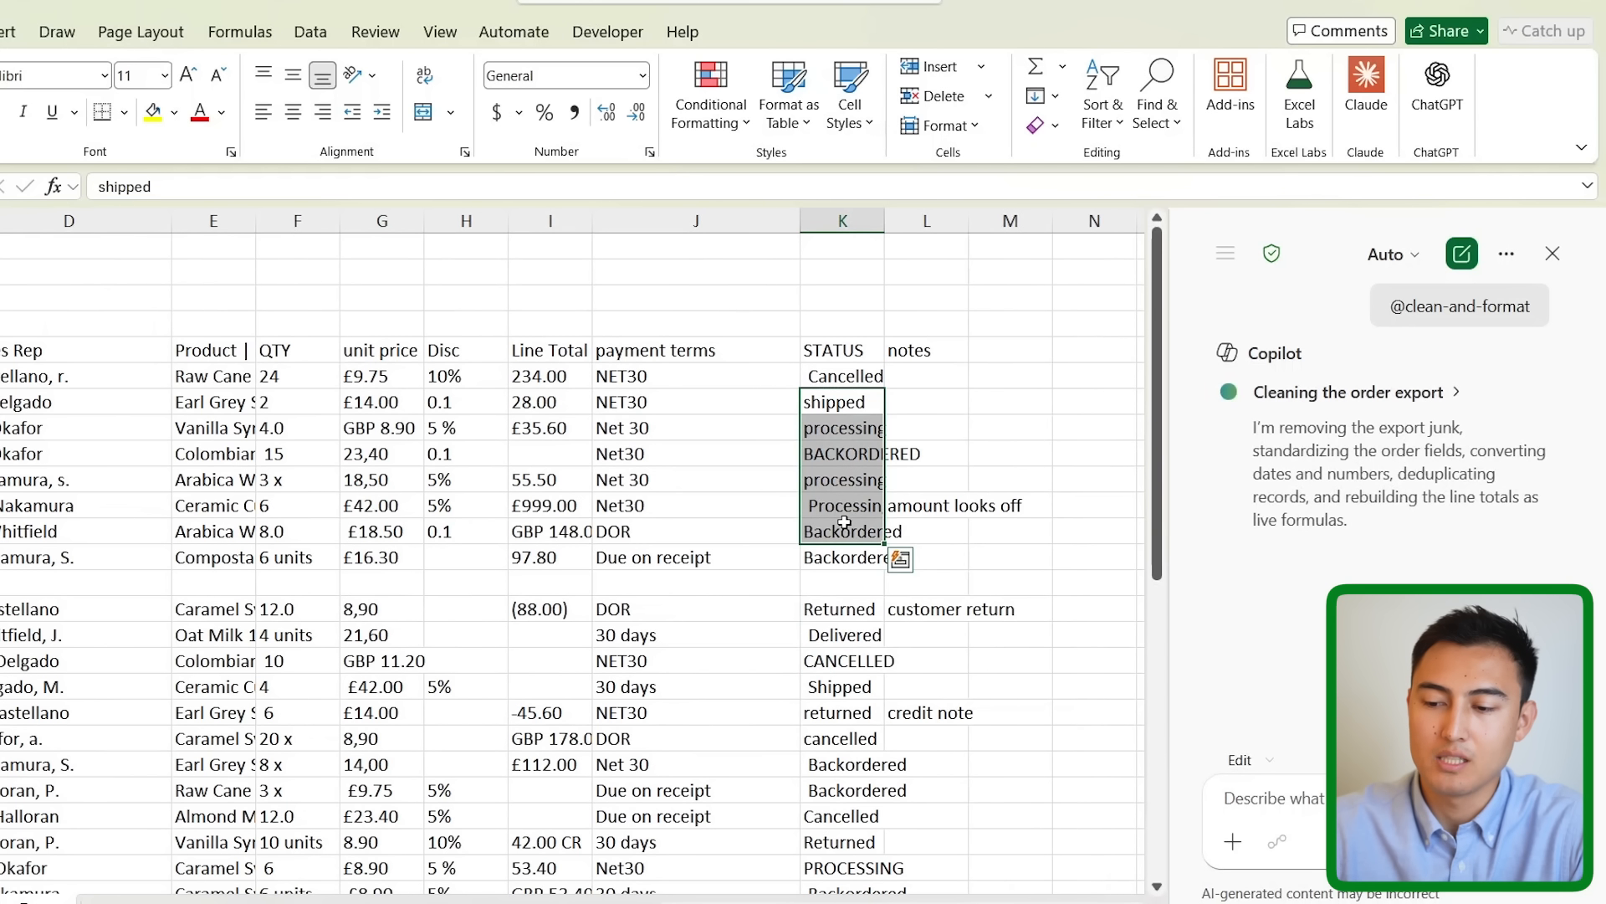
pyautogui.click(822, 482)
pyautogui.click(832, 507)
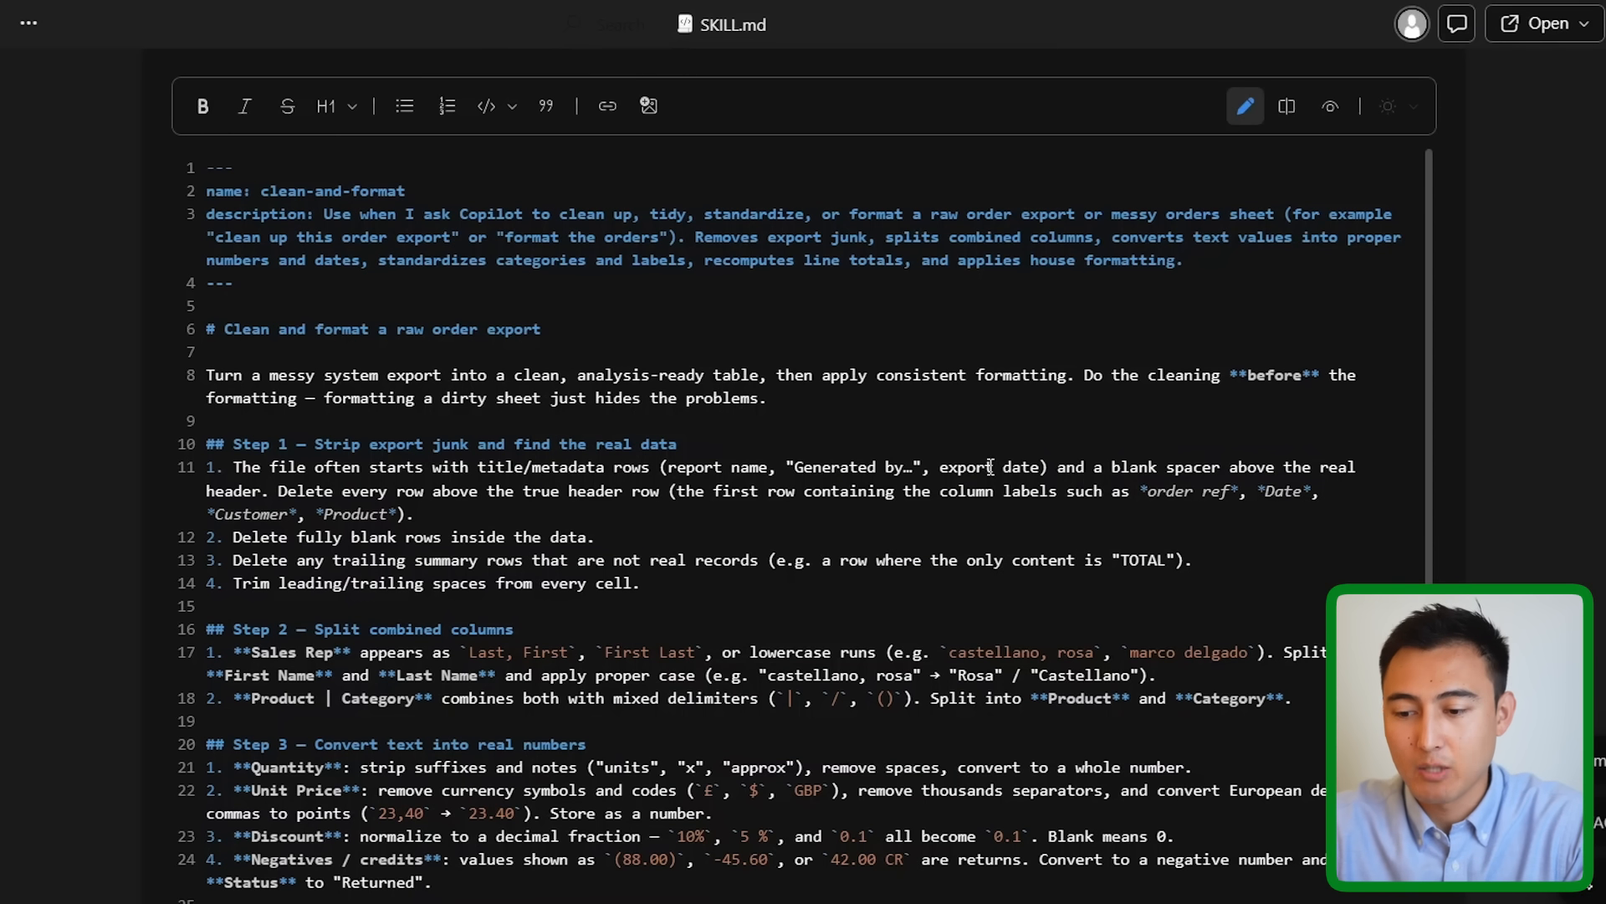
# - Read the cleaning and formatting steps in SKILL.md, from stripping export junk through to the house formatting
pyautogui.scroll(-3, 888, 517)
pyautogui.scroll(-6, 888, 517)
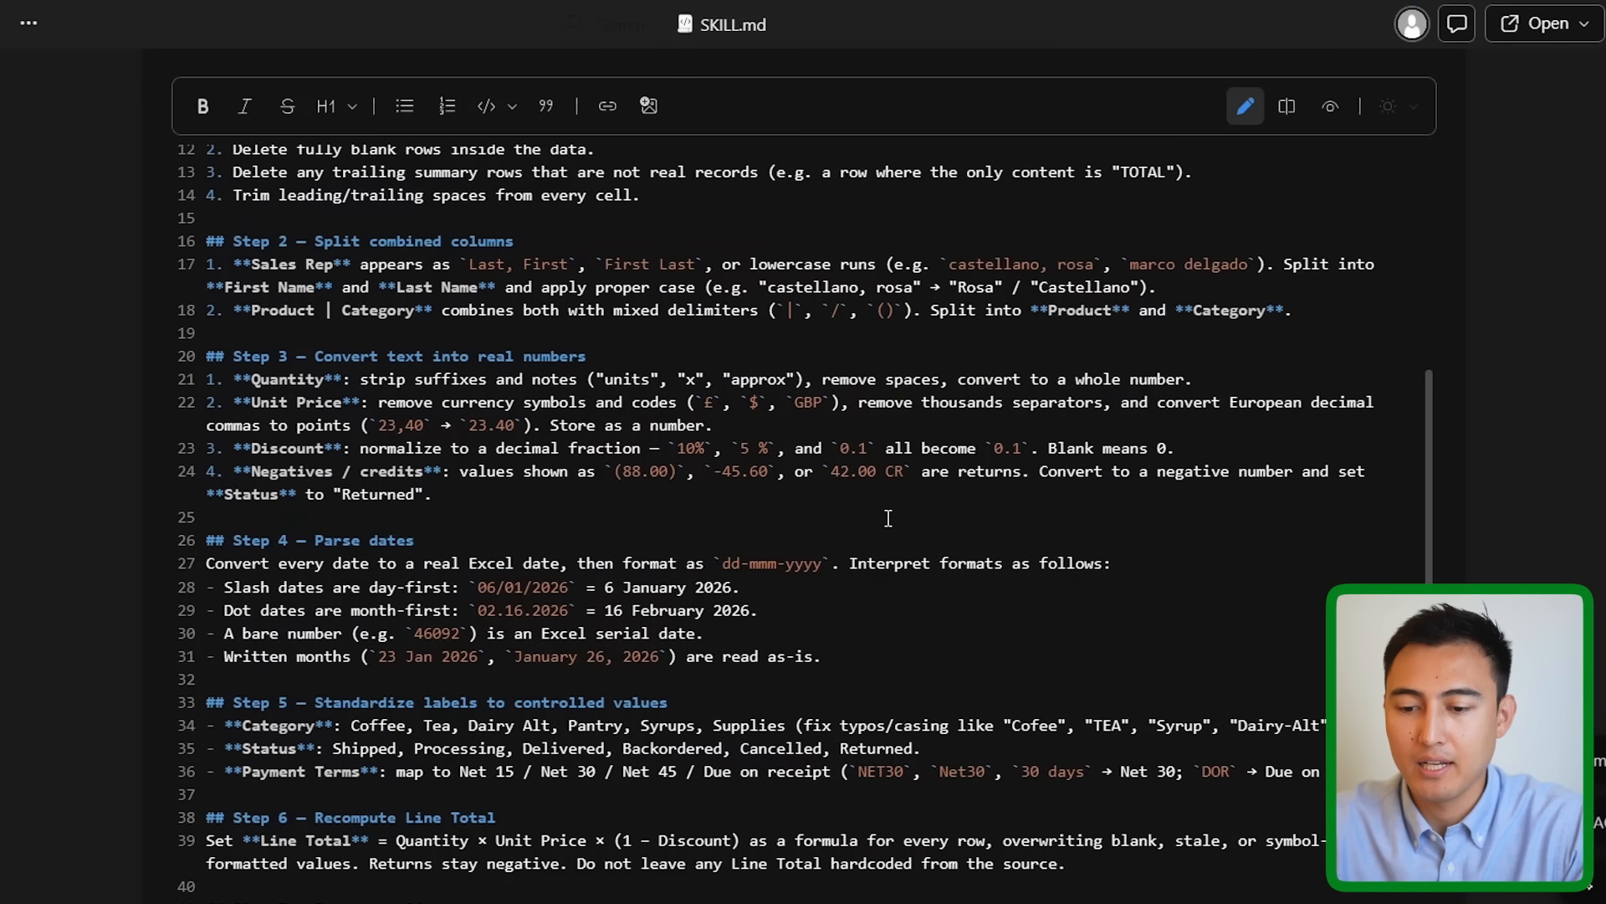
pyautogui.scroll(5, 888, 518)
pyautogui.scroll(3, 889, 518)
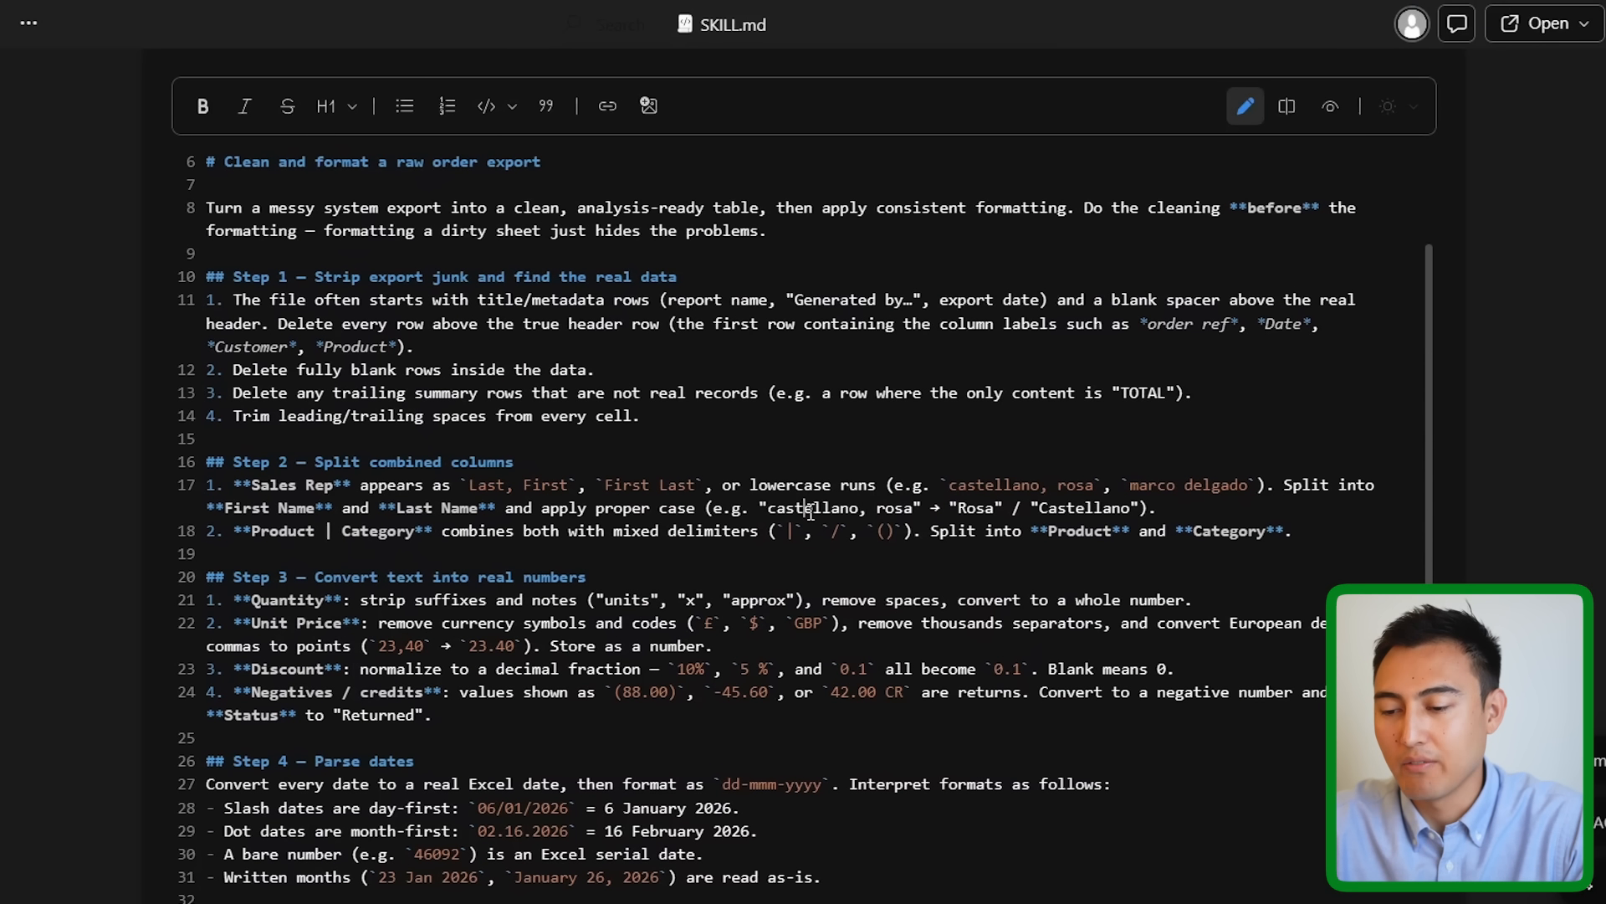
pyautogui.scroll(-1, 810, 512)
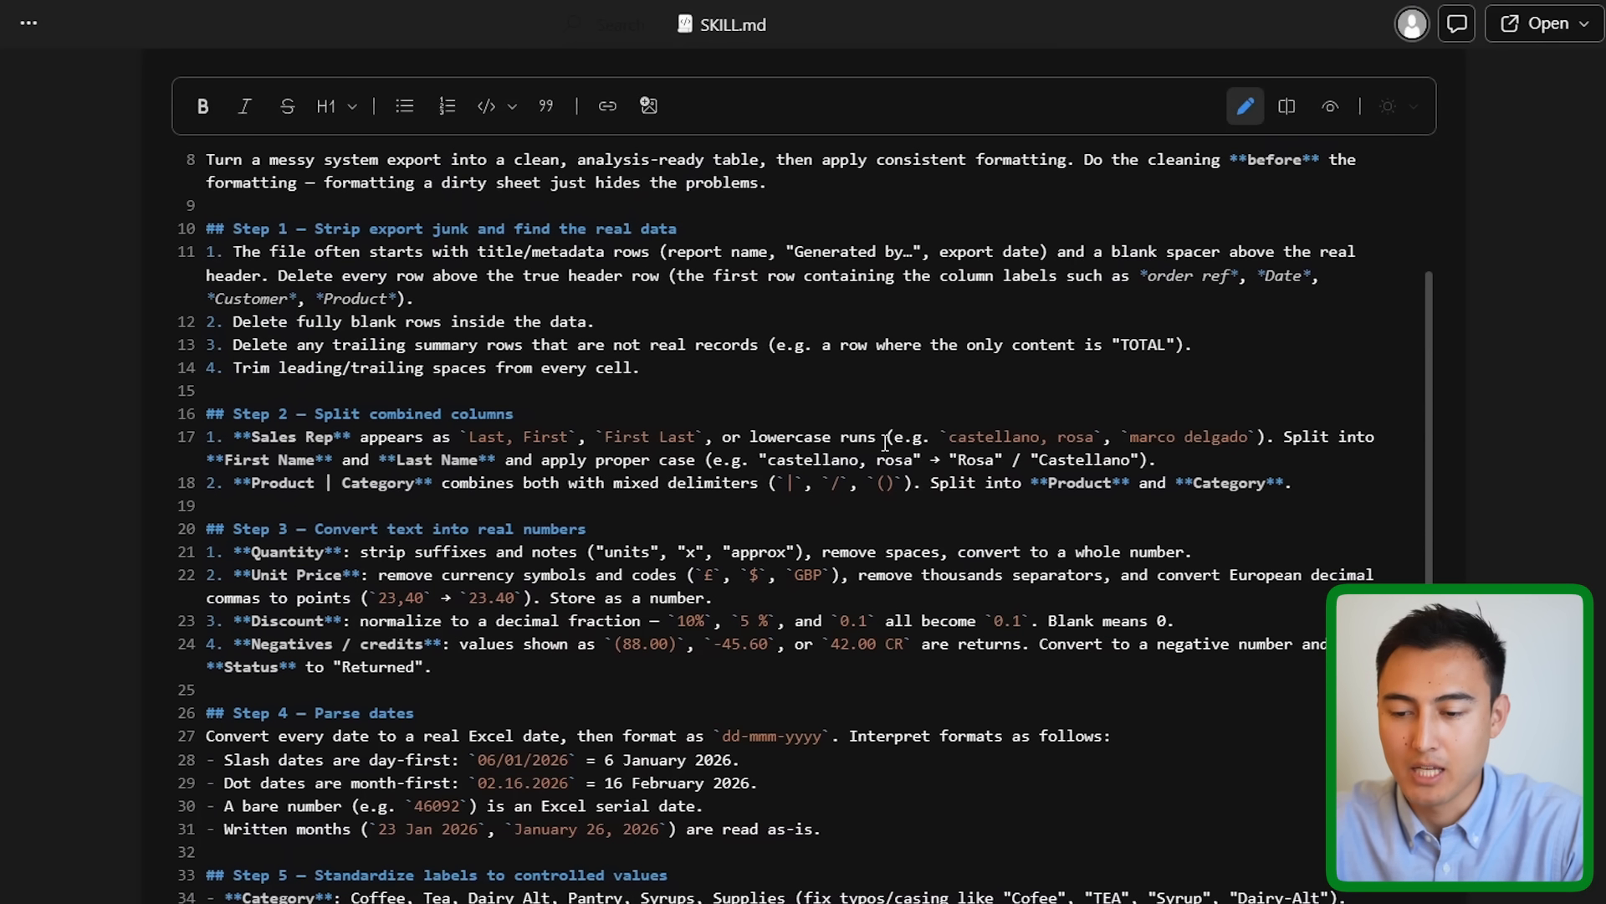
pyautogui.scroll(-8, 886, 442)
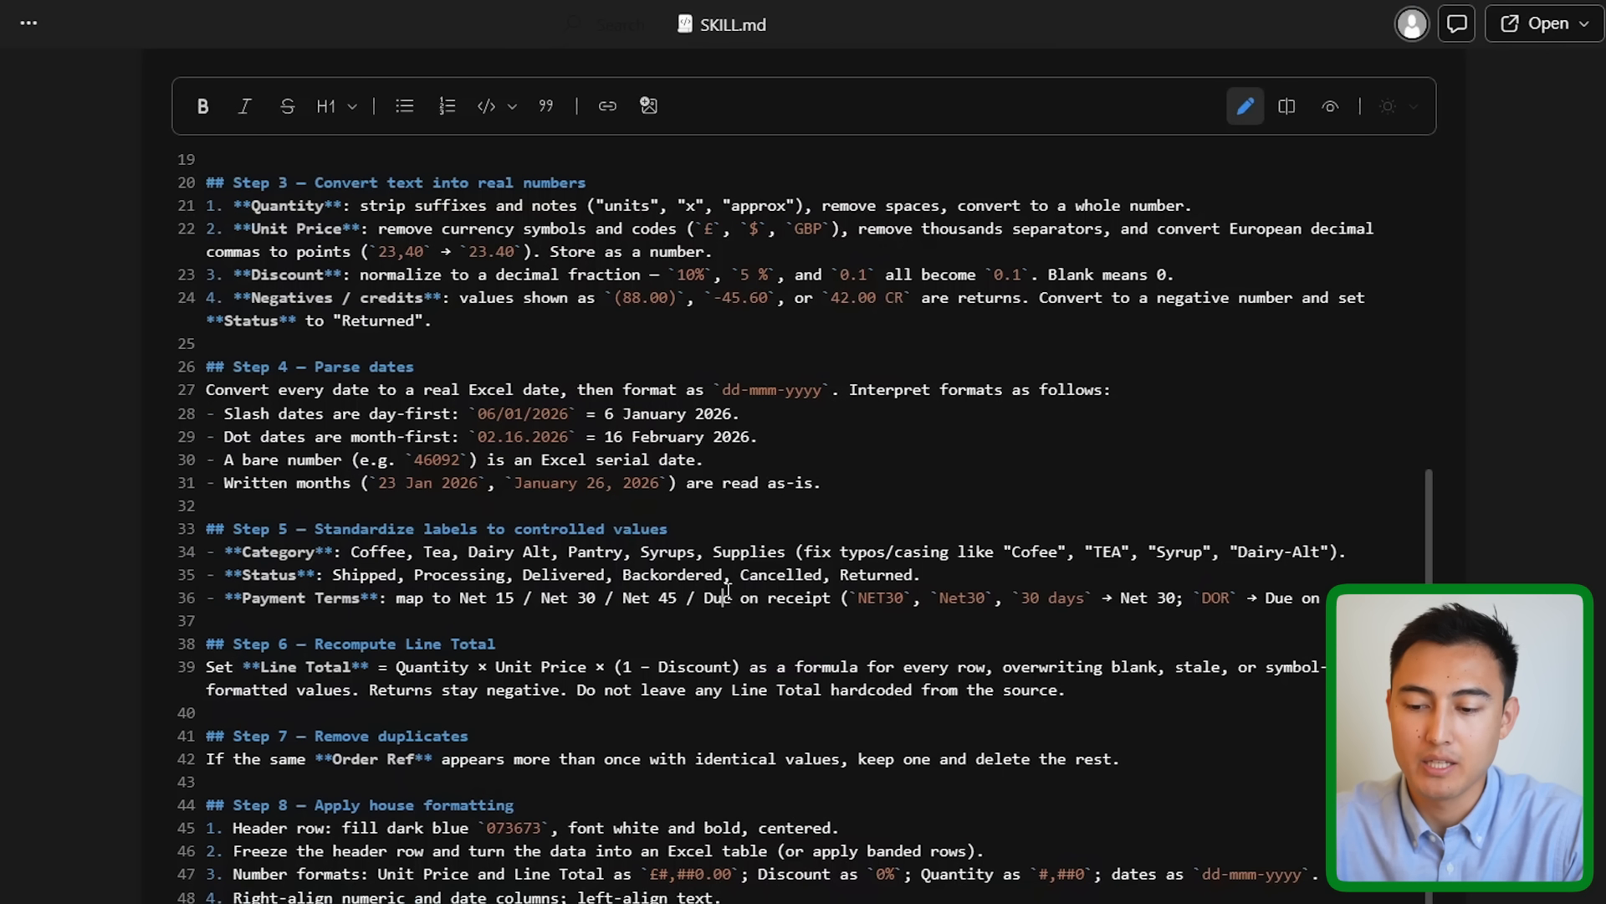
pyautogui.scroll(-2, 727, 590)
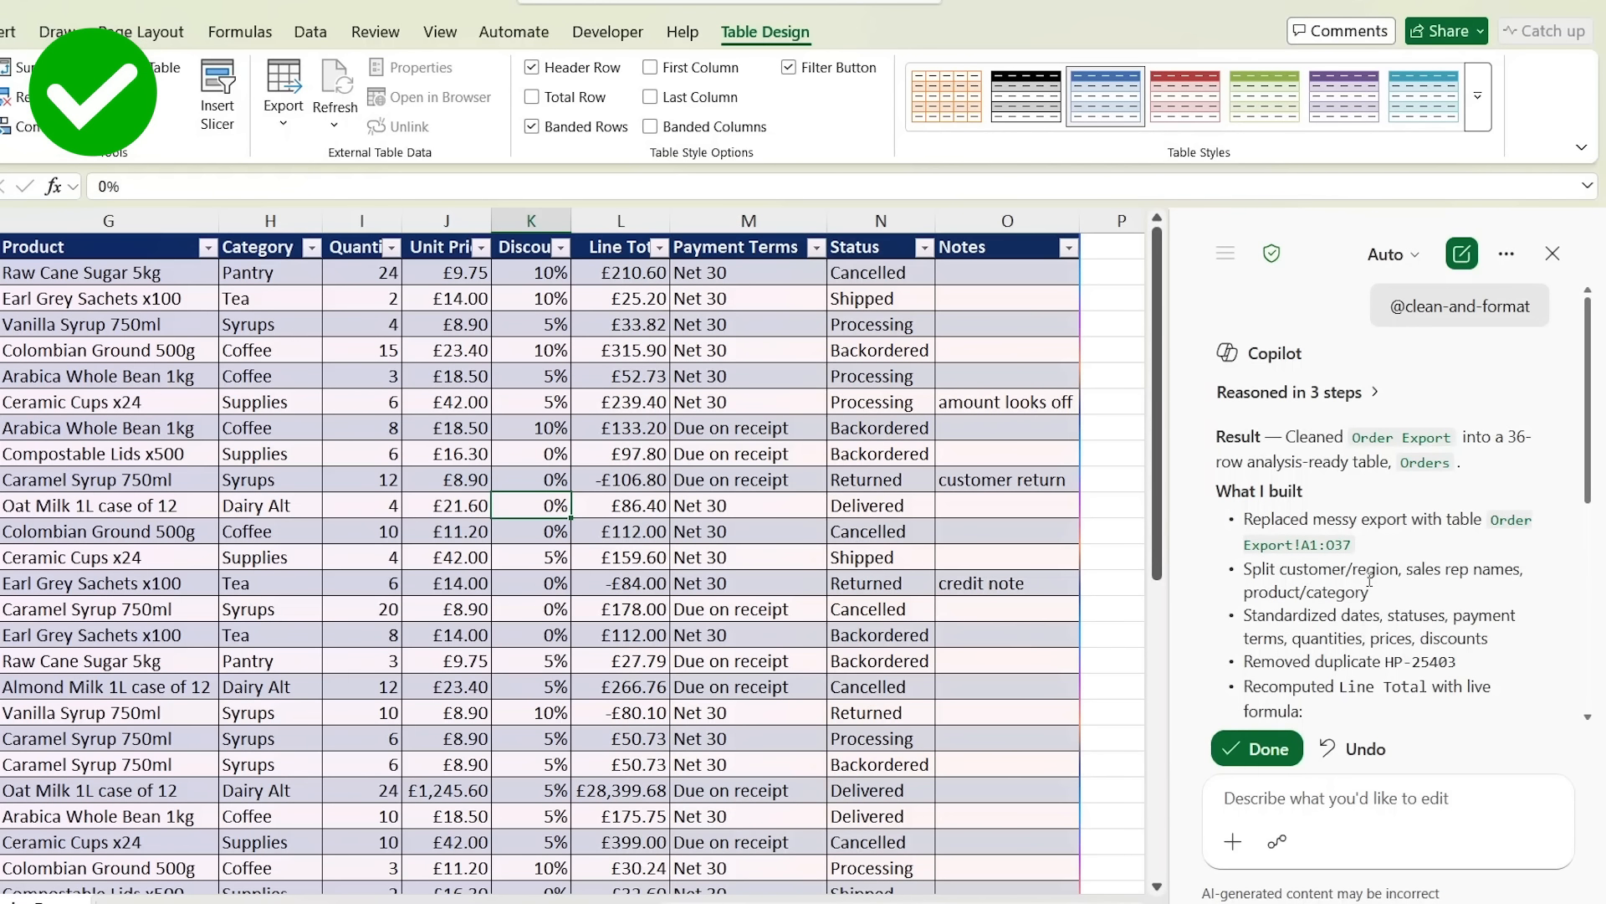
# - Read Copilot's result summary and check the distinct filter values of the Payment Terms and Status columns in the cleaned table
pyautogui.scroll(-1, 1370, 579)
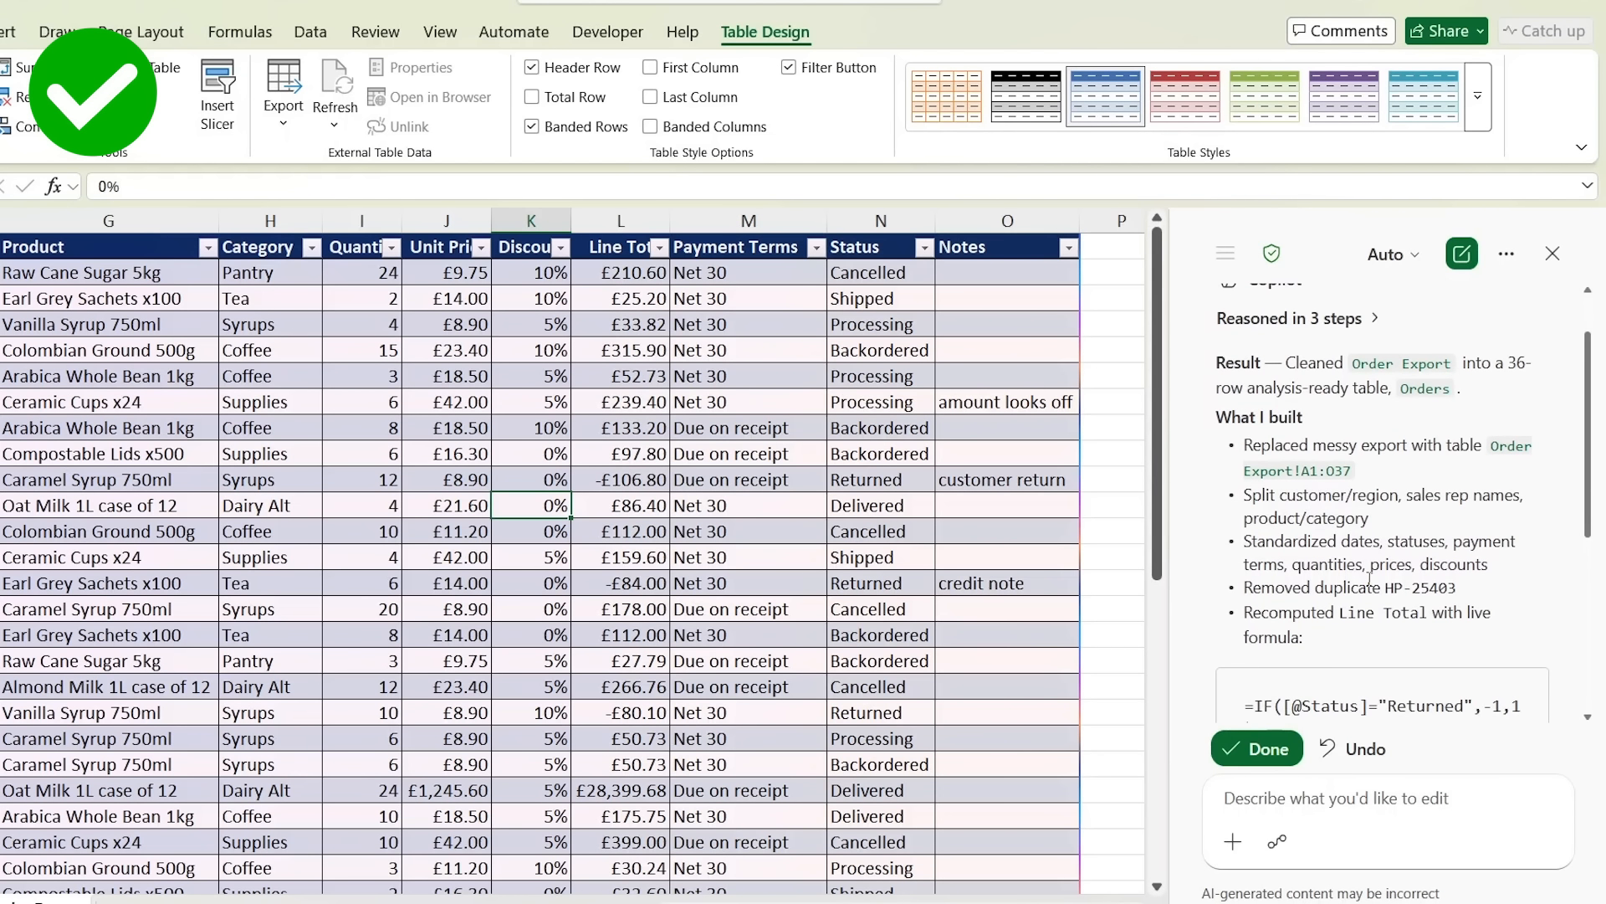
pyautogui.moveTo(743, 272); pyautogui.dragTo(732, 405)
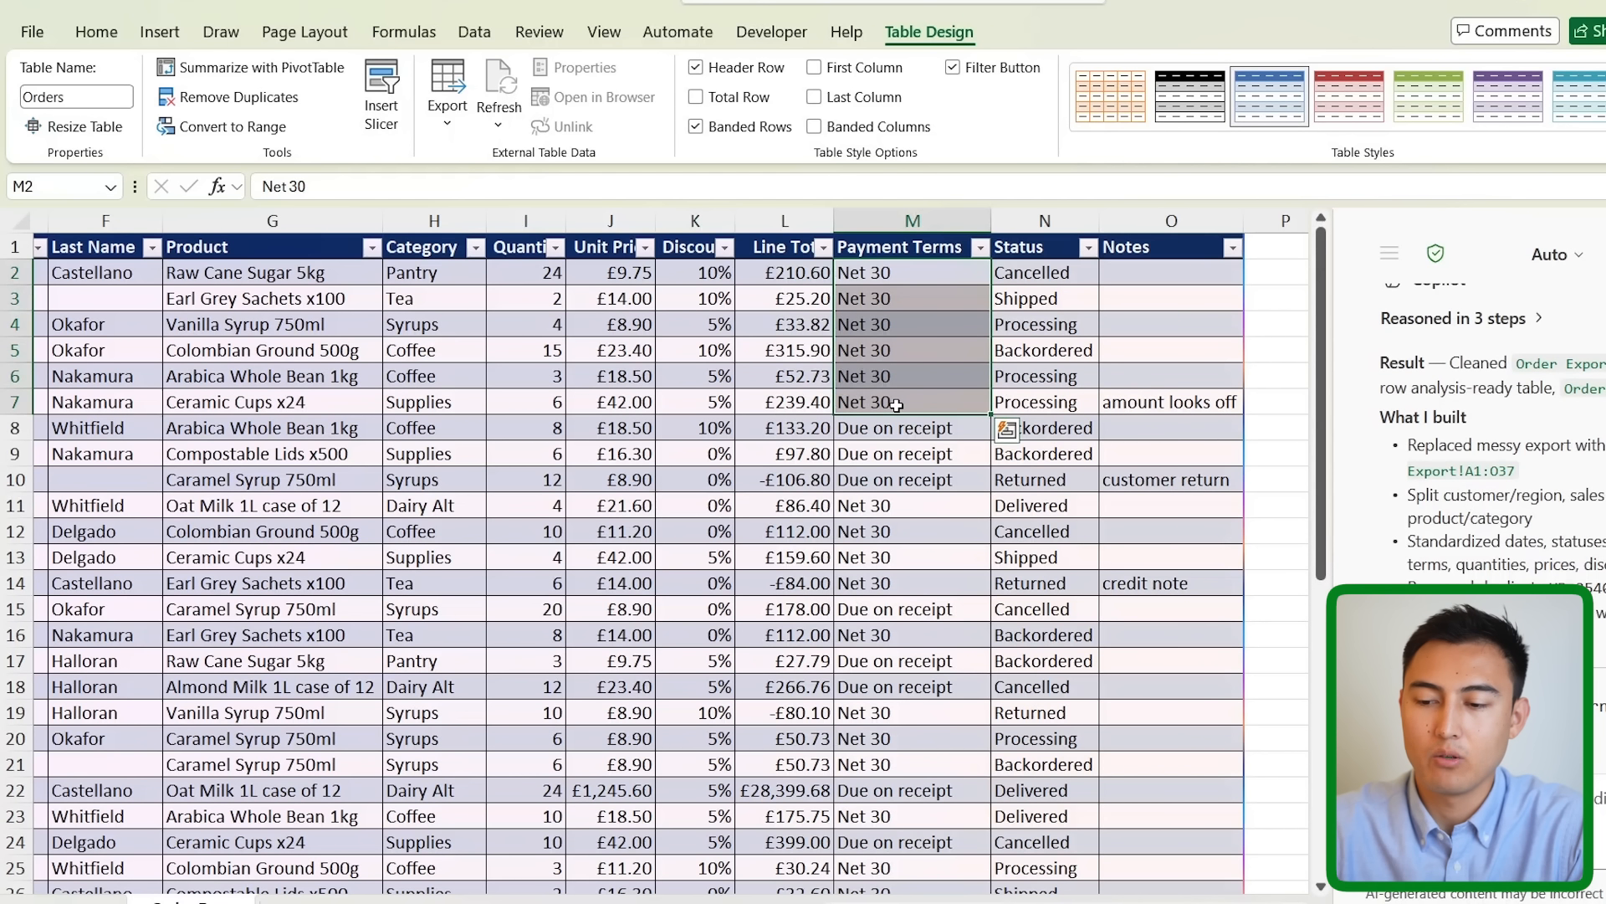
pyautogui.click(980, 247)
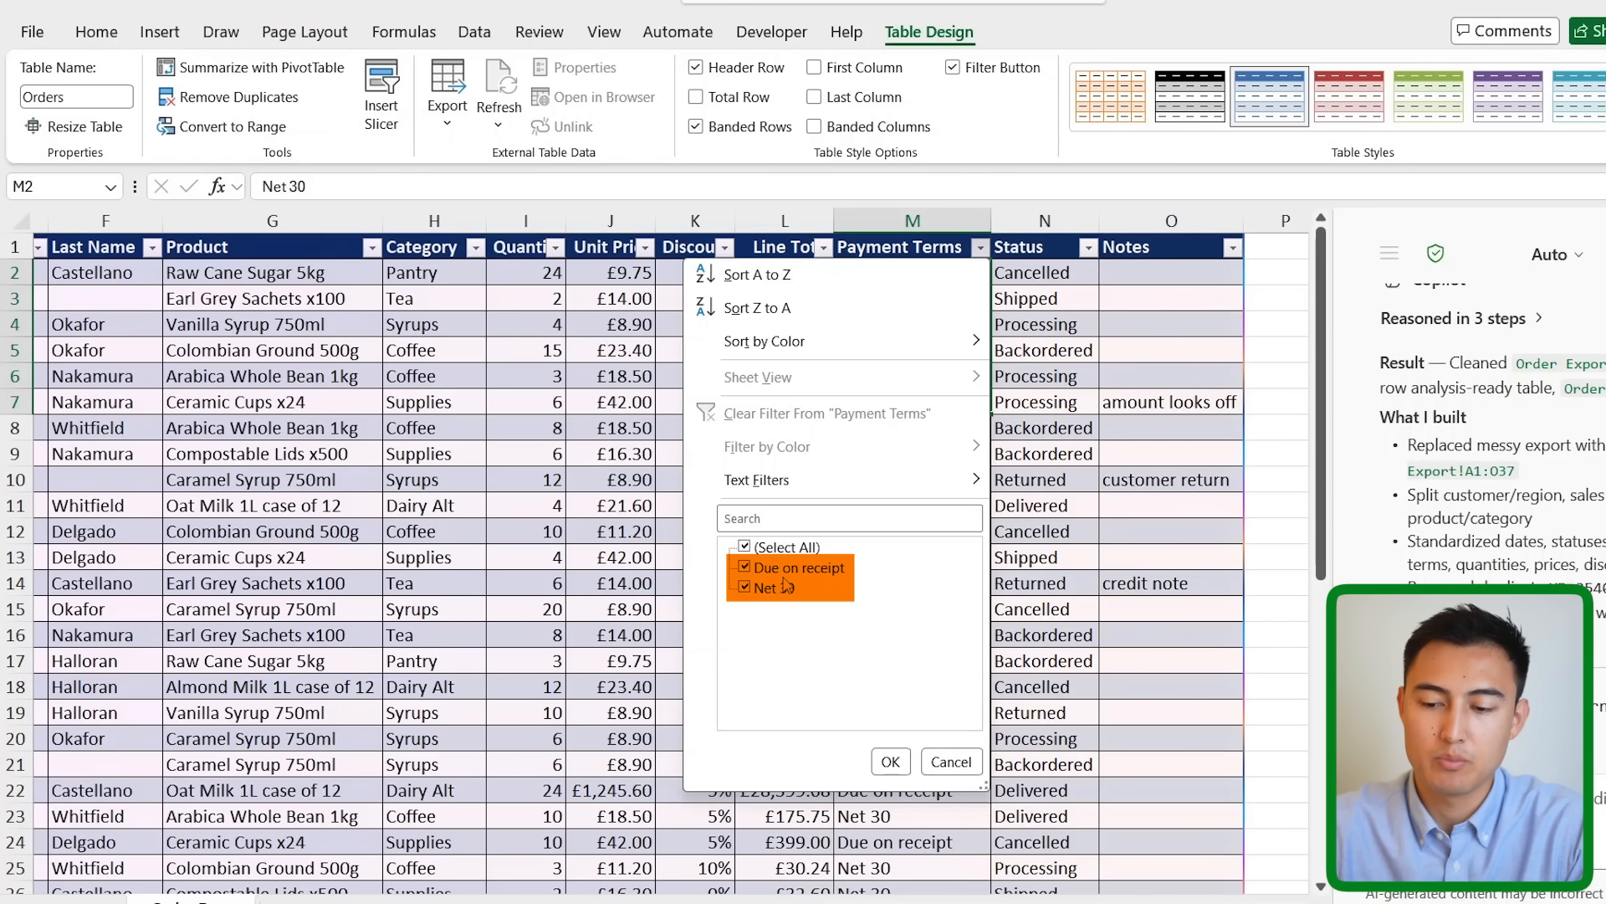
pyautogui.click(890, 762)
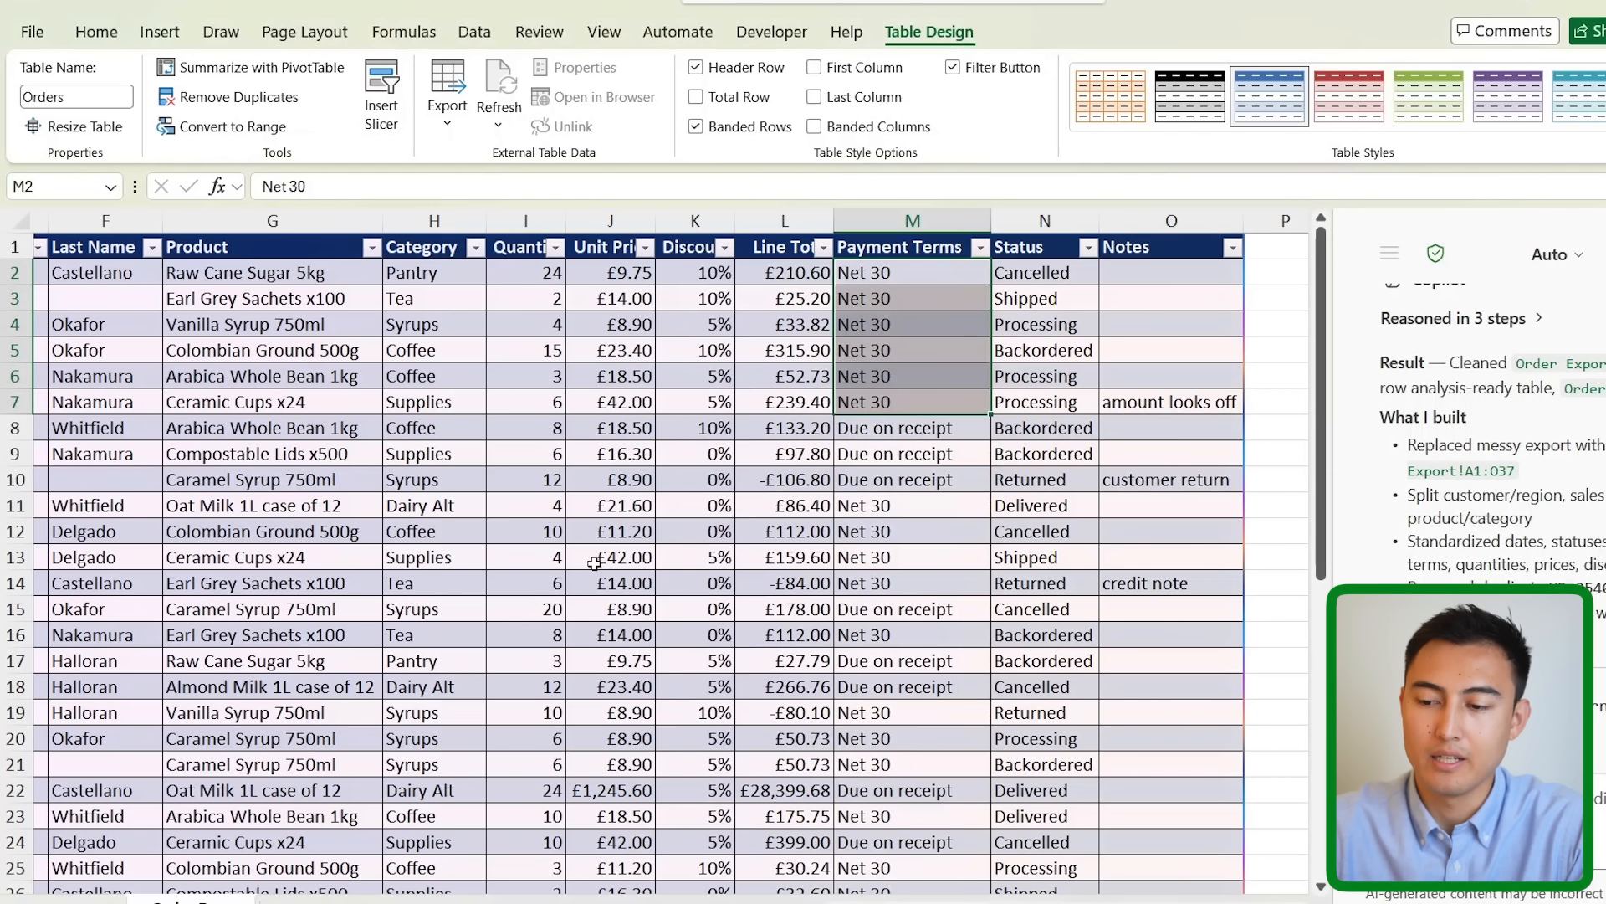
pyautogui.click(1089, 248)
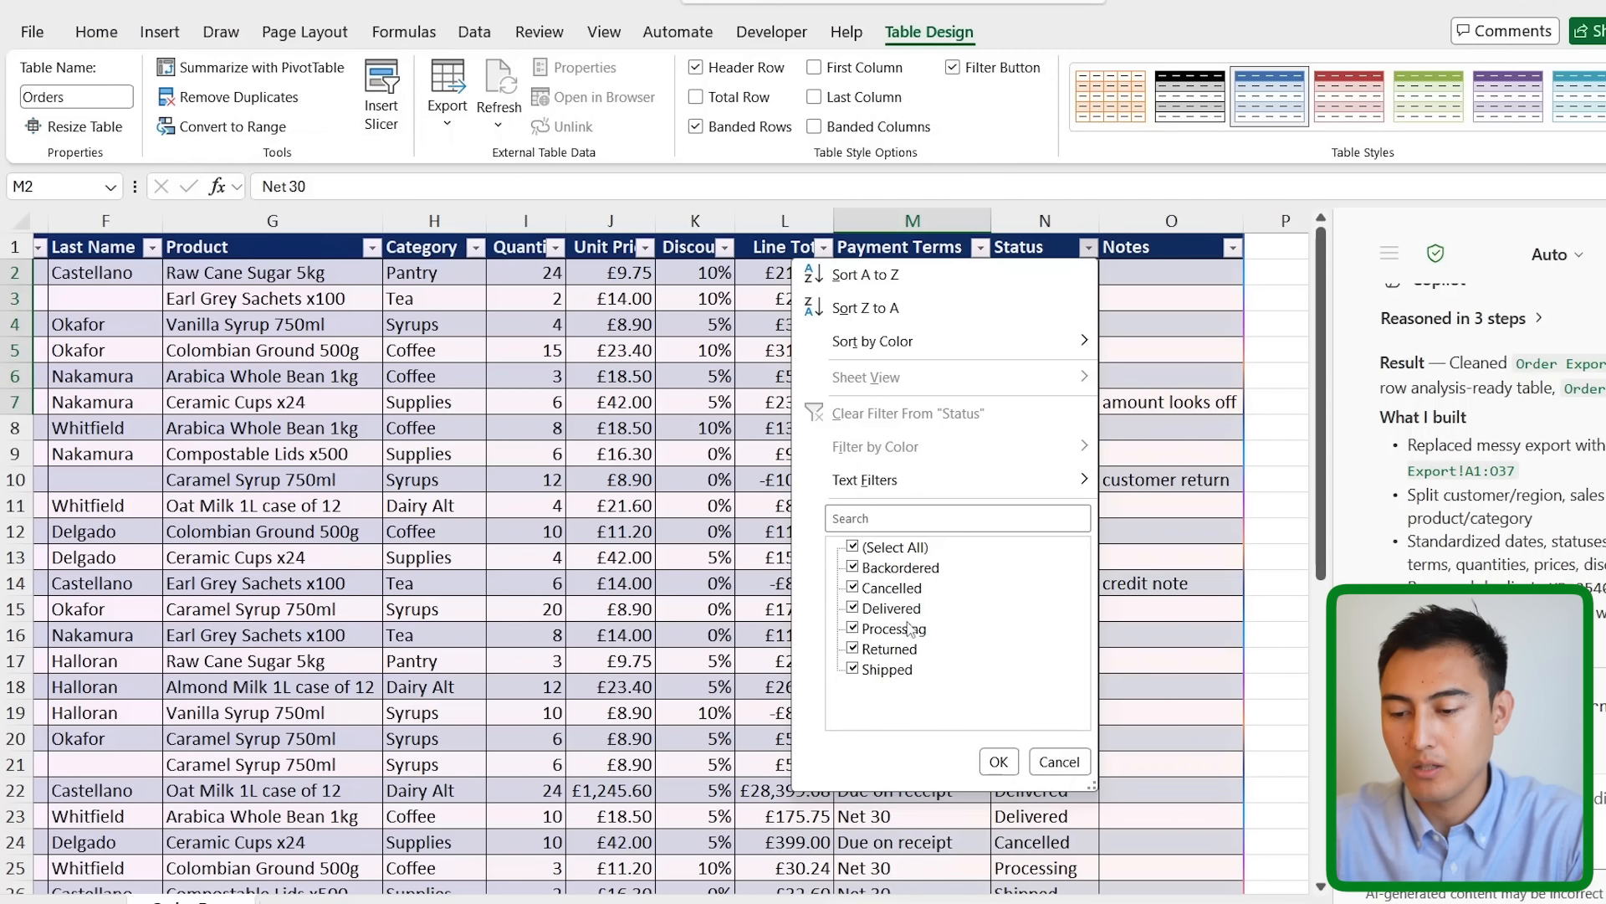
pyautogui.click(1059, 762)
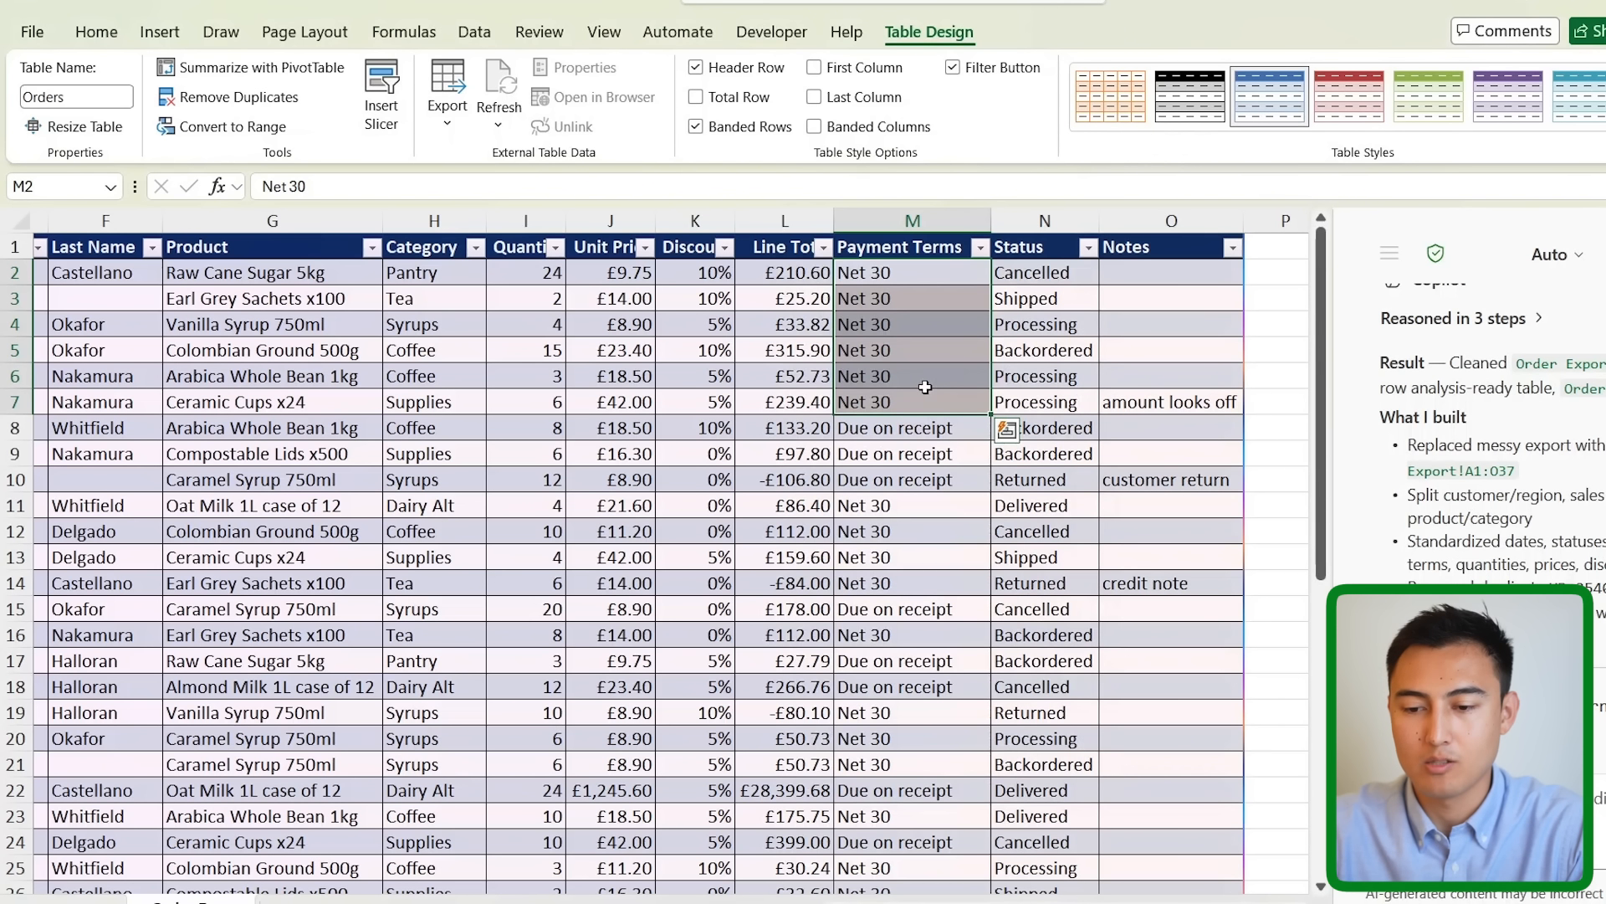
# - Check the cleaned Unit Price and Discount columns of the Orders table for consistent values down to the last row
pyautogui.moveTo(592, 271); pyautogui.dragTo(605, 410)
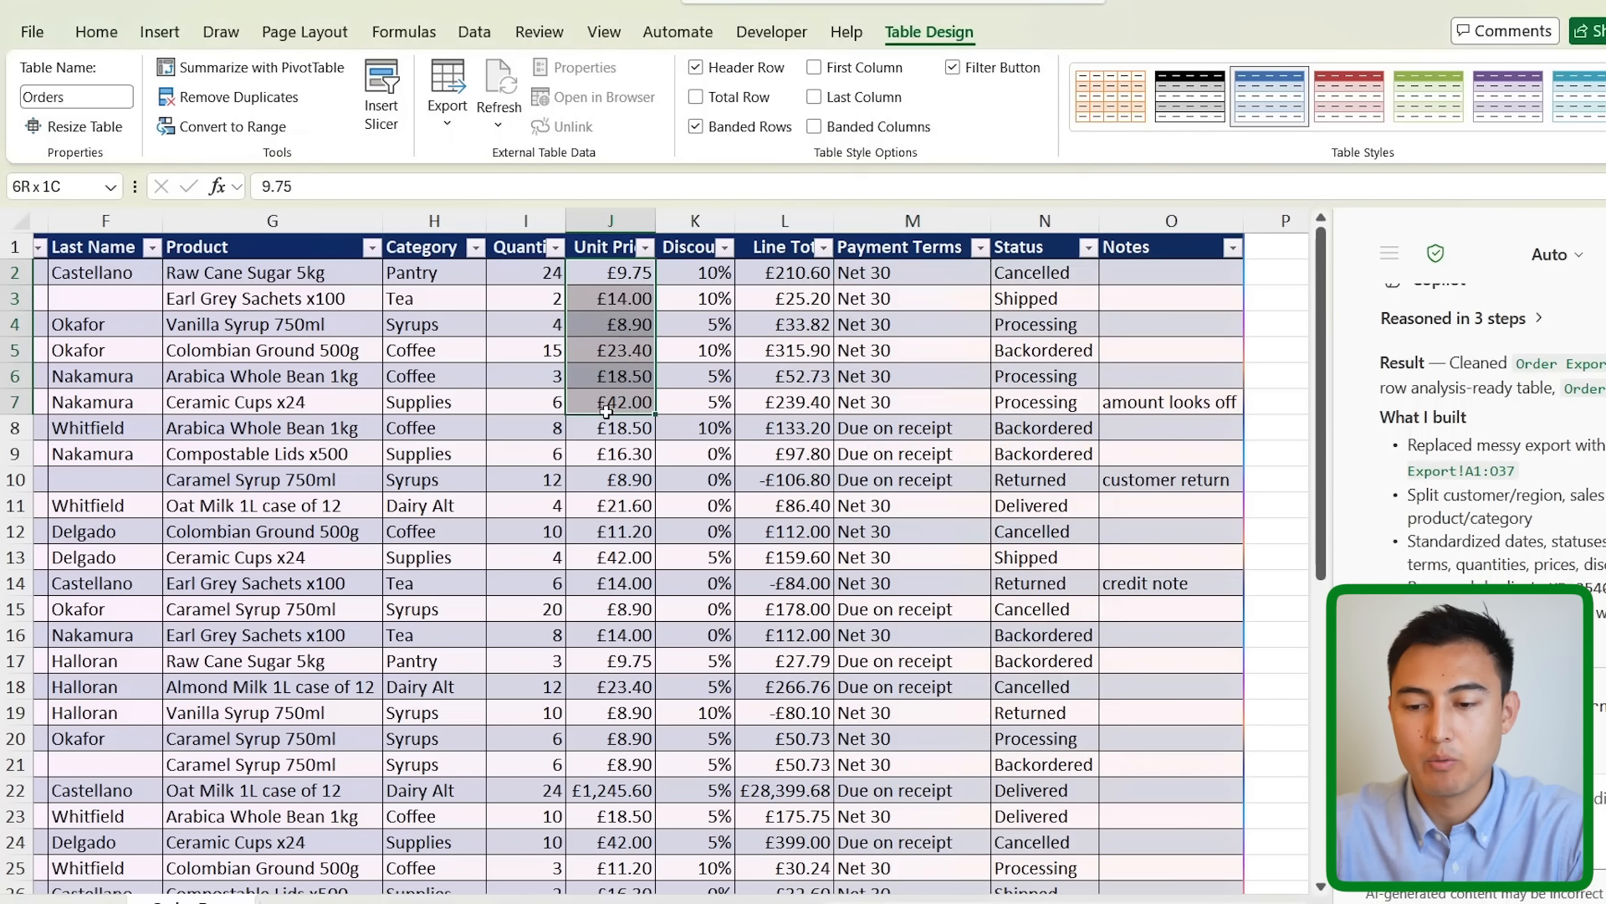
pyautogui.click(595, 341)
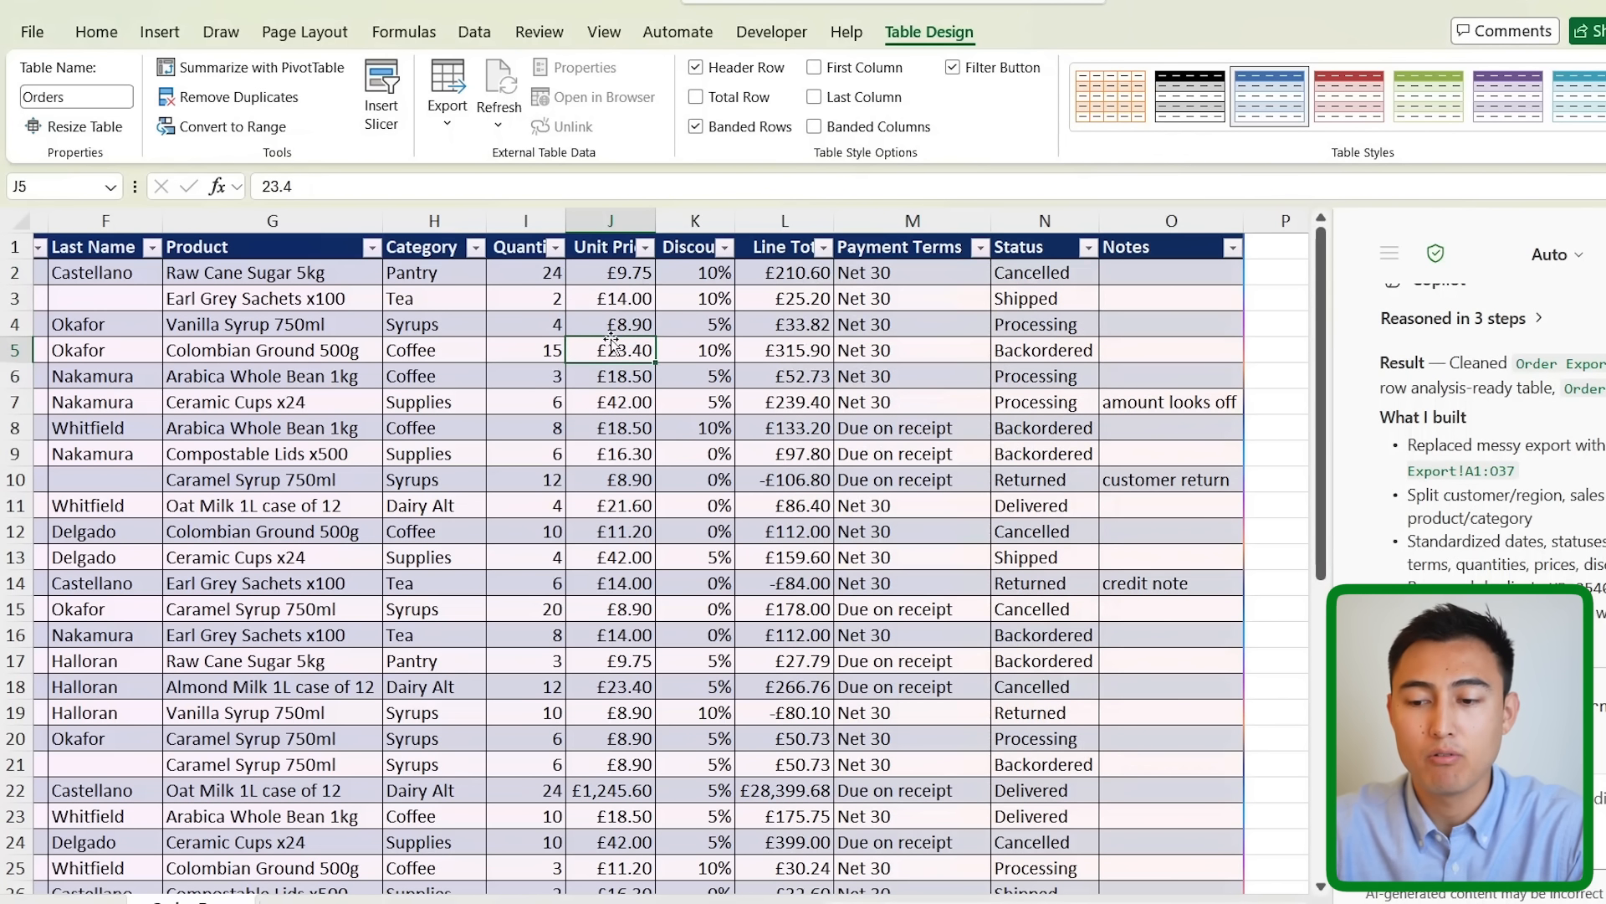
pyautogui.moveTo(717, 292); pyautogui.dragTo(683, 558)
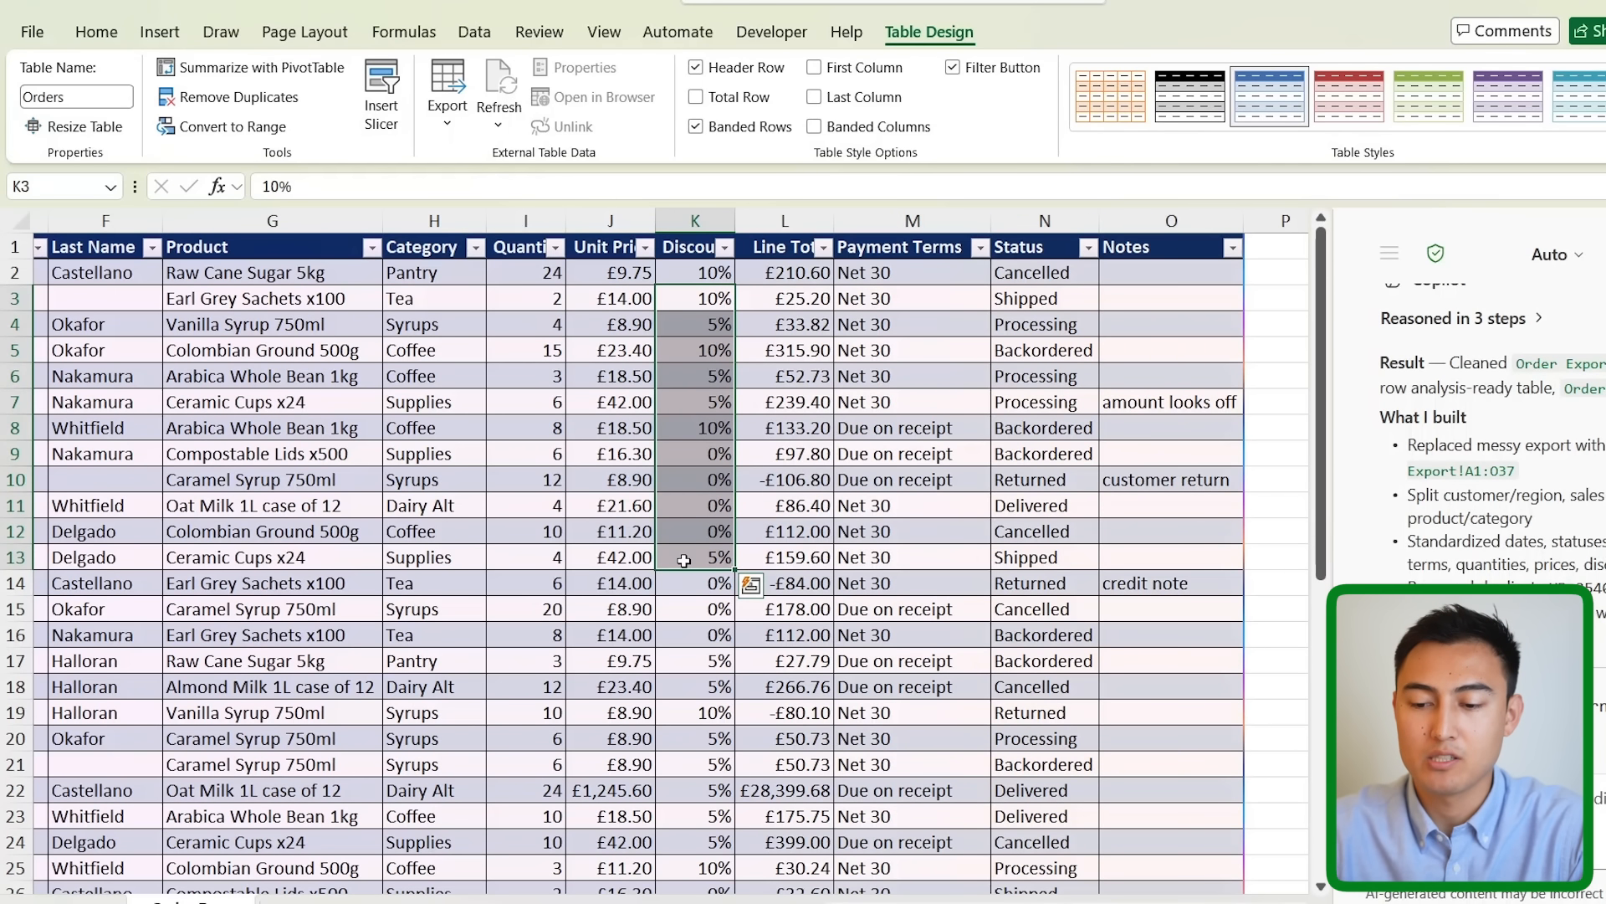
pyautogui.hotkey('ctrl', 'Down')
pyautogui.hotkey('ctrl', 'Up')
pyautogui.hotkey('ctrl', 'Down')
pyautogui.hotkey('ctrl', 'Up')
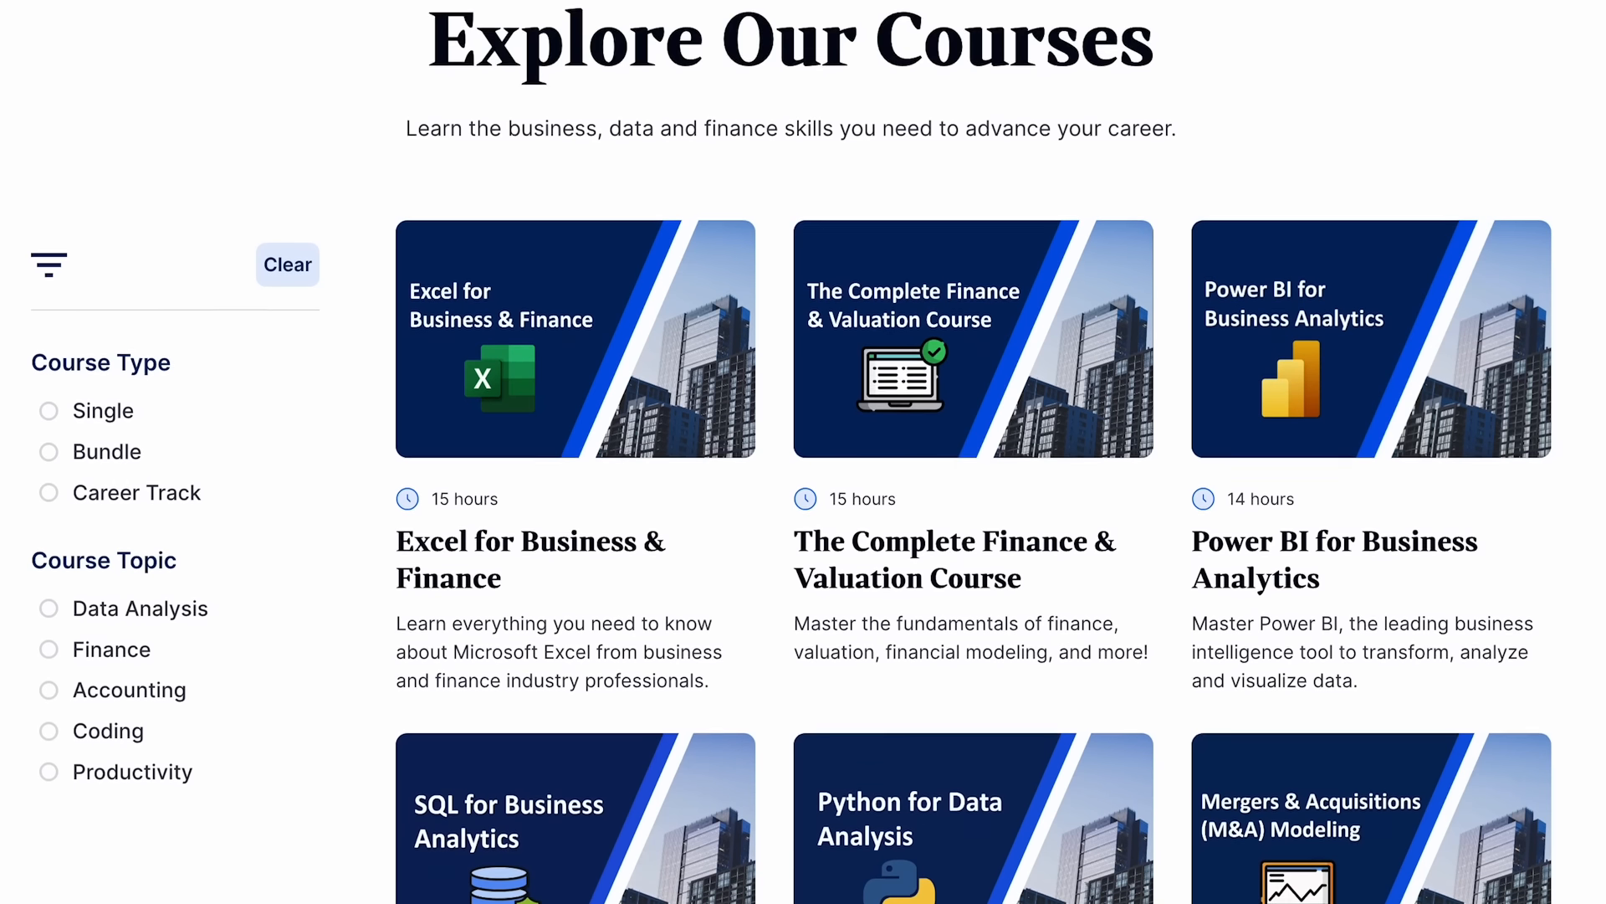
# - Browse the course catalogue on the website, filtering the course type by Bundle and by Career Track
pyautogui.scroll(-5, 803, 451)
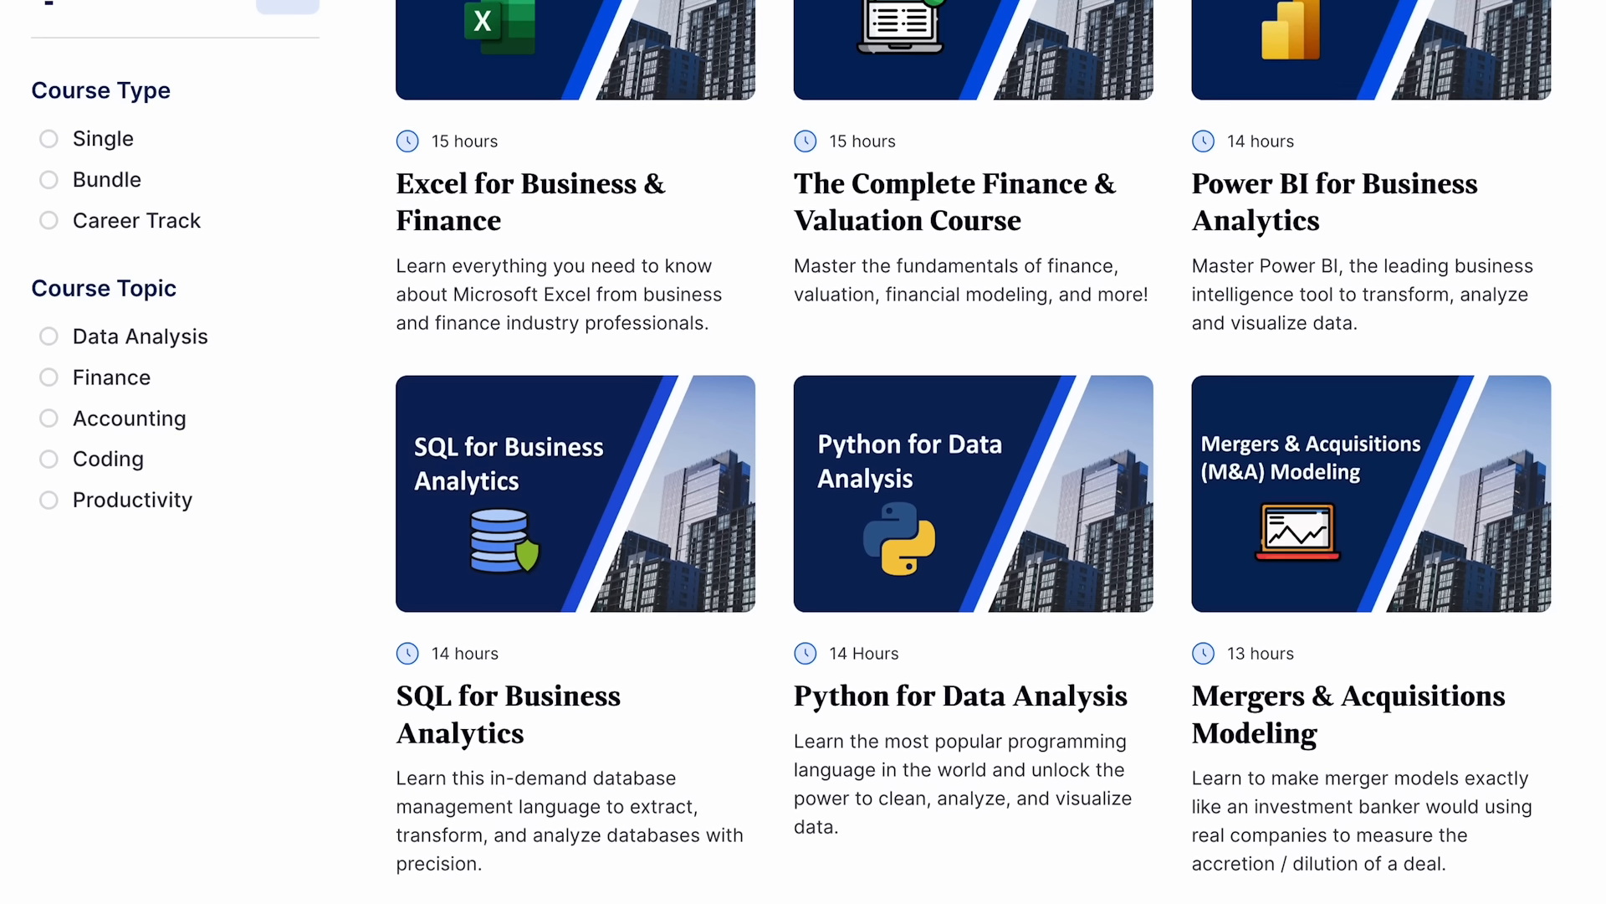
pyautogui.scroll(-1, 974, 452)
pyautogui.scroll(-5, 974, 452)
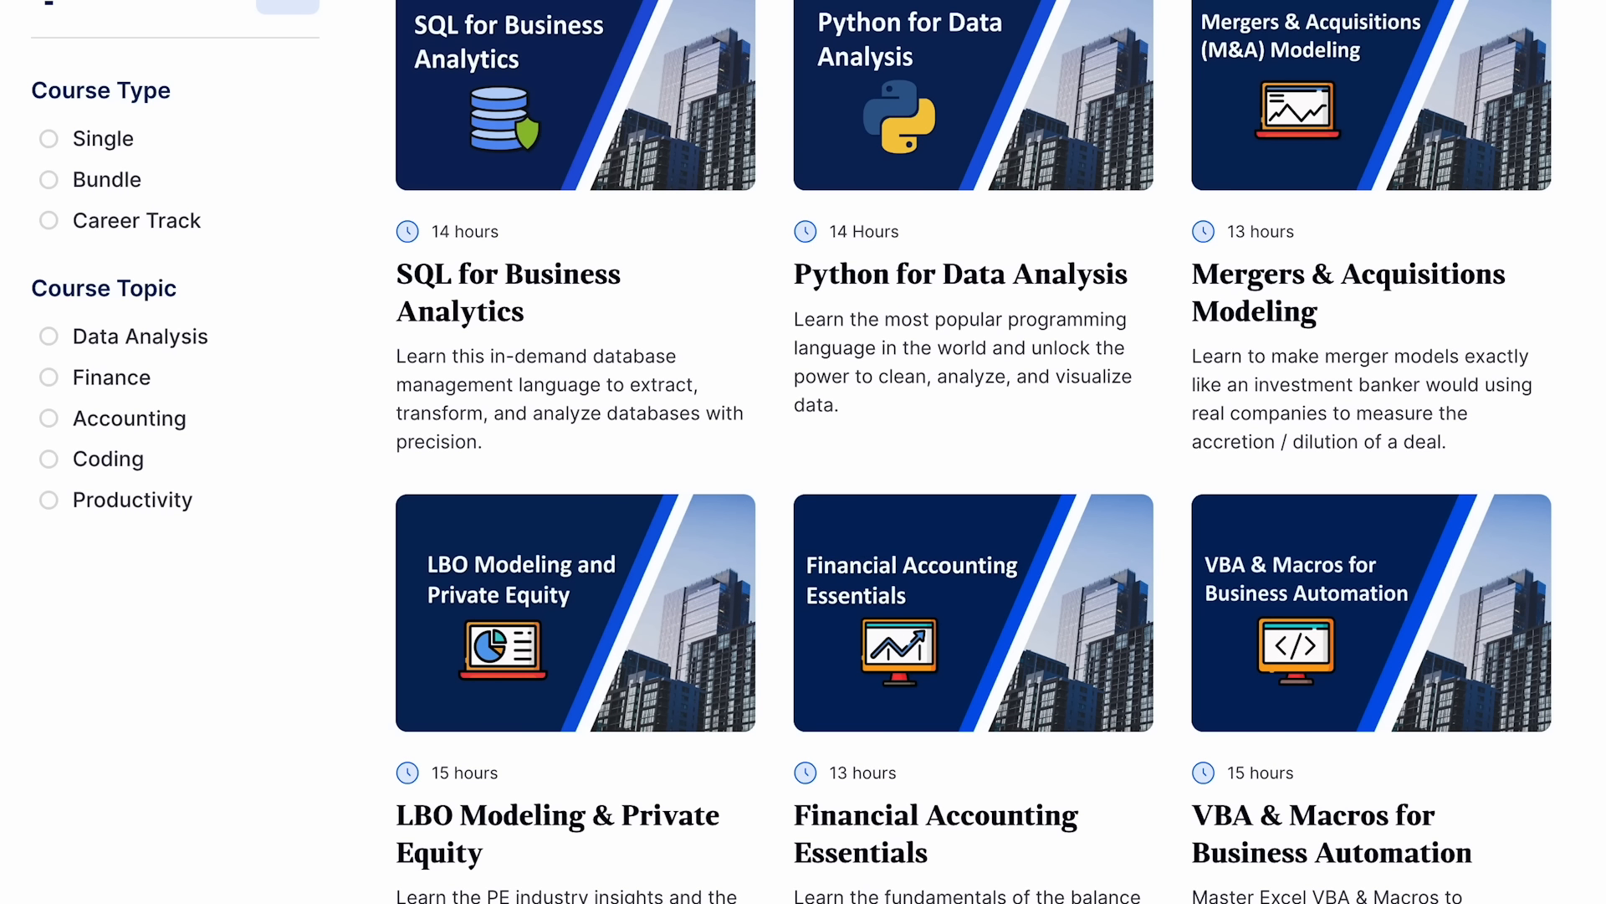
pyautogui.scroll(-5, 973, 452)
pyautogui.click(120, 180)
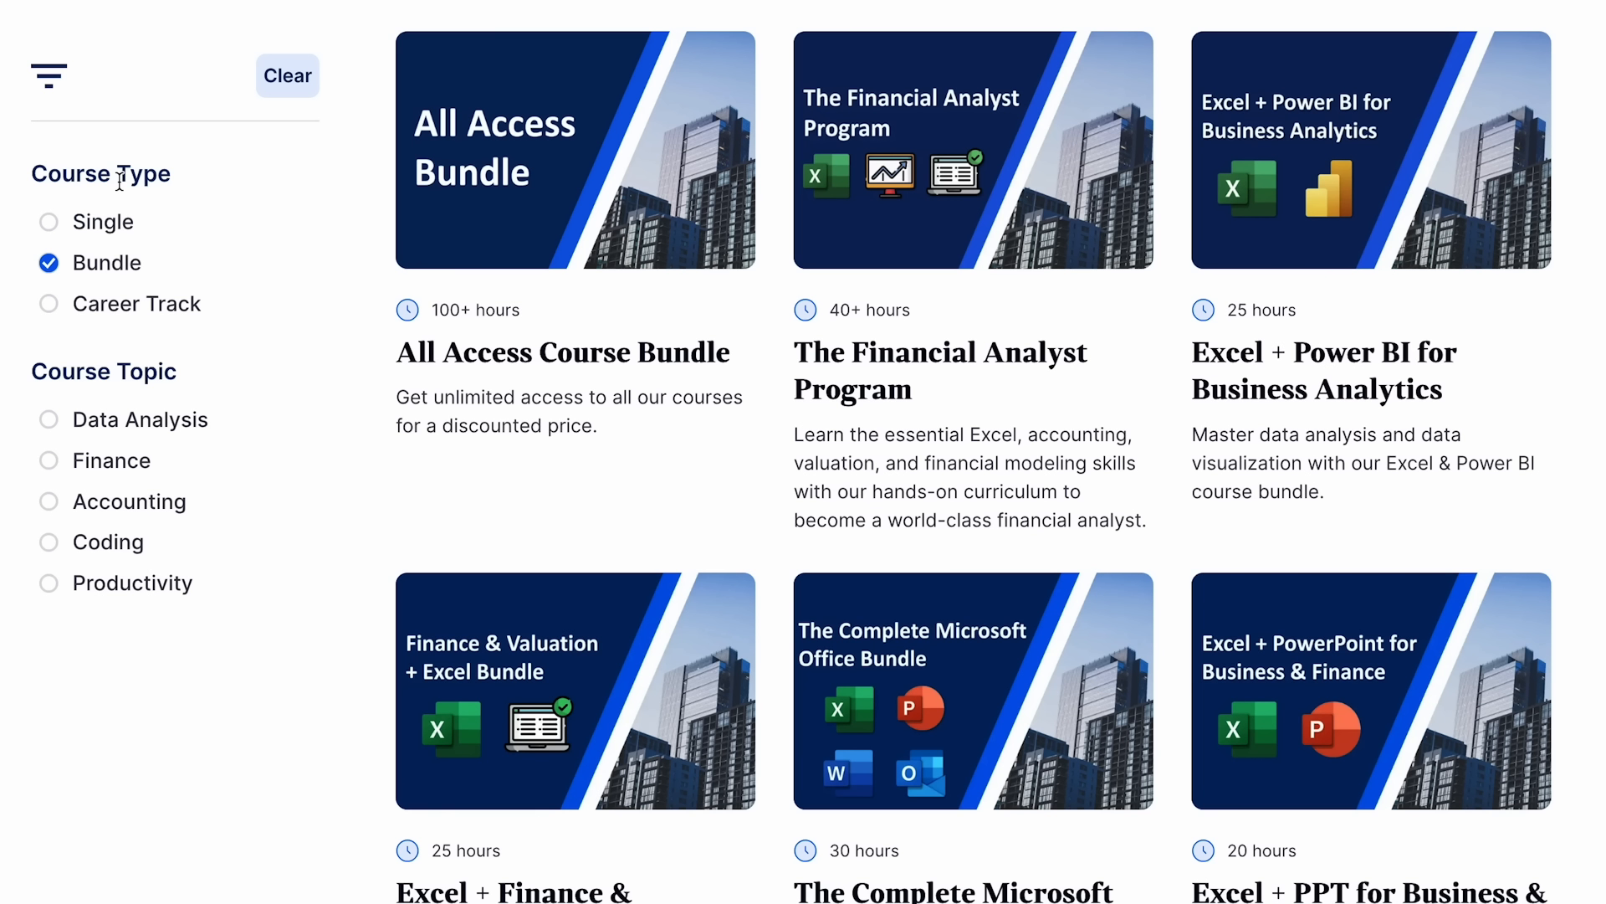
pyautogui.click(115, 309)
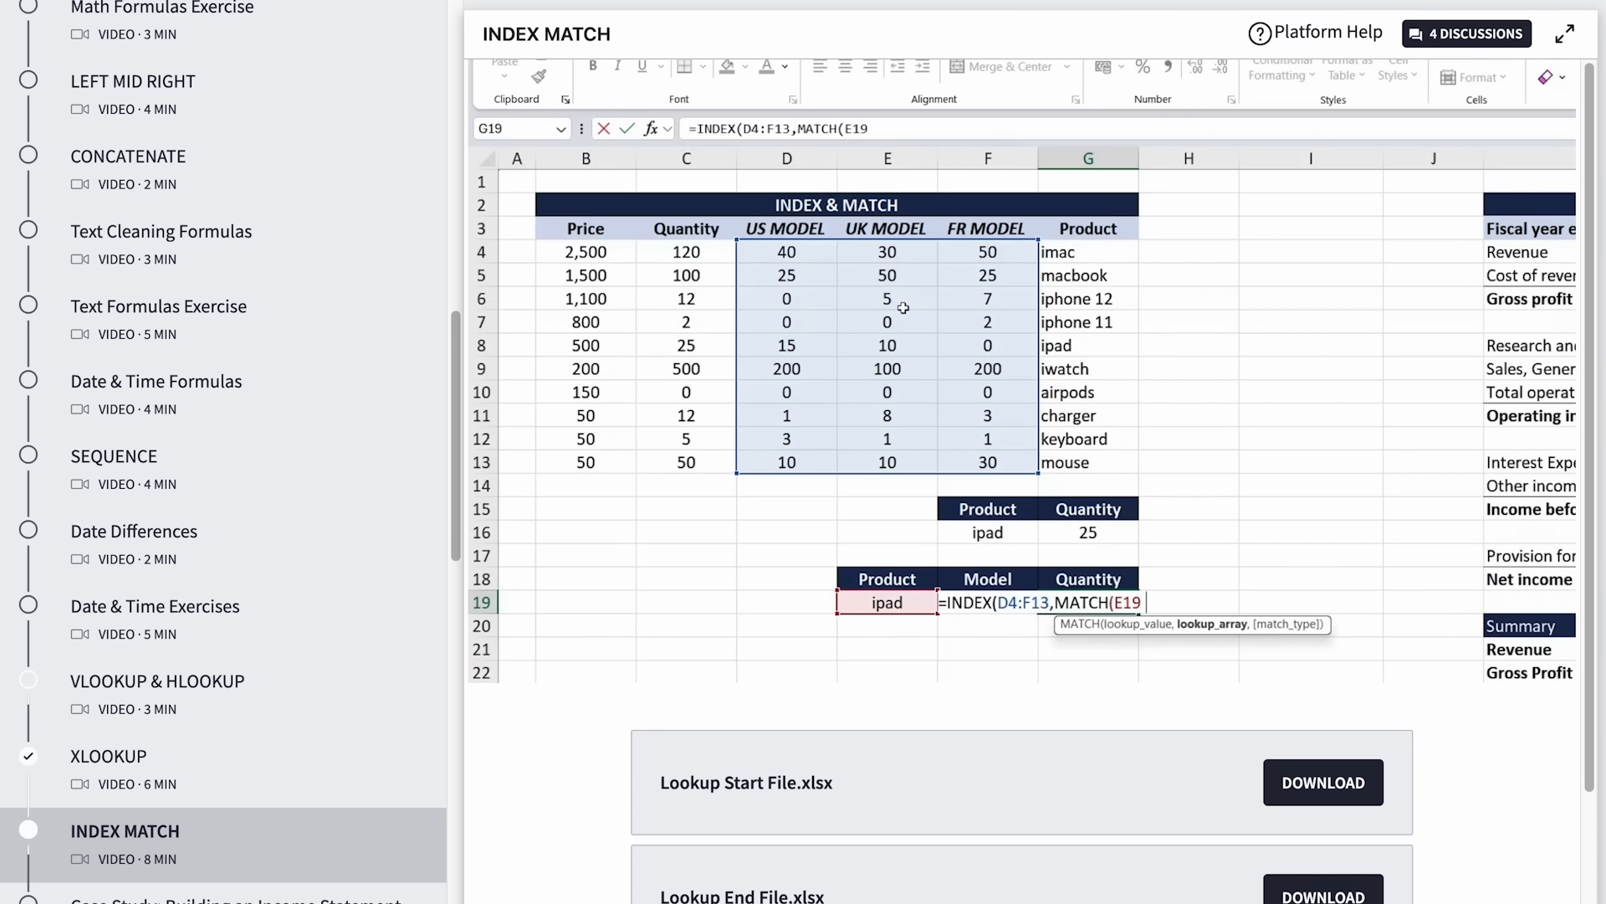
pyautogui.moveTo(1067, 258); pyautogui.dragTo(1076, 462)
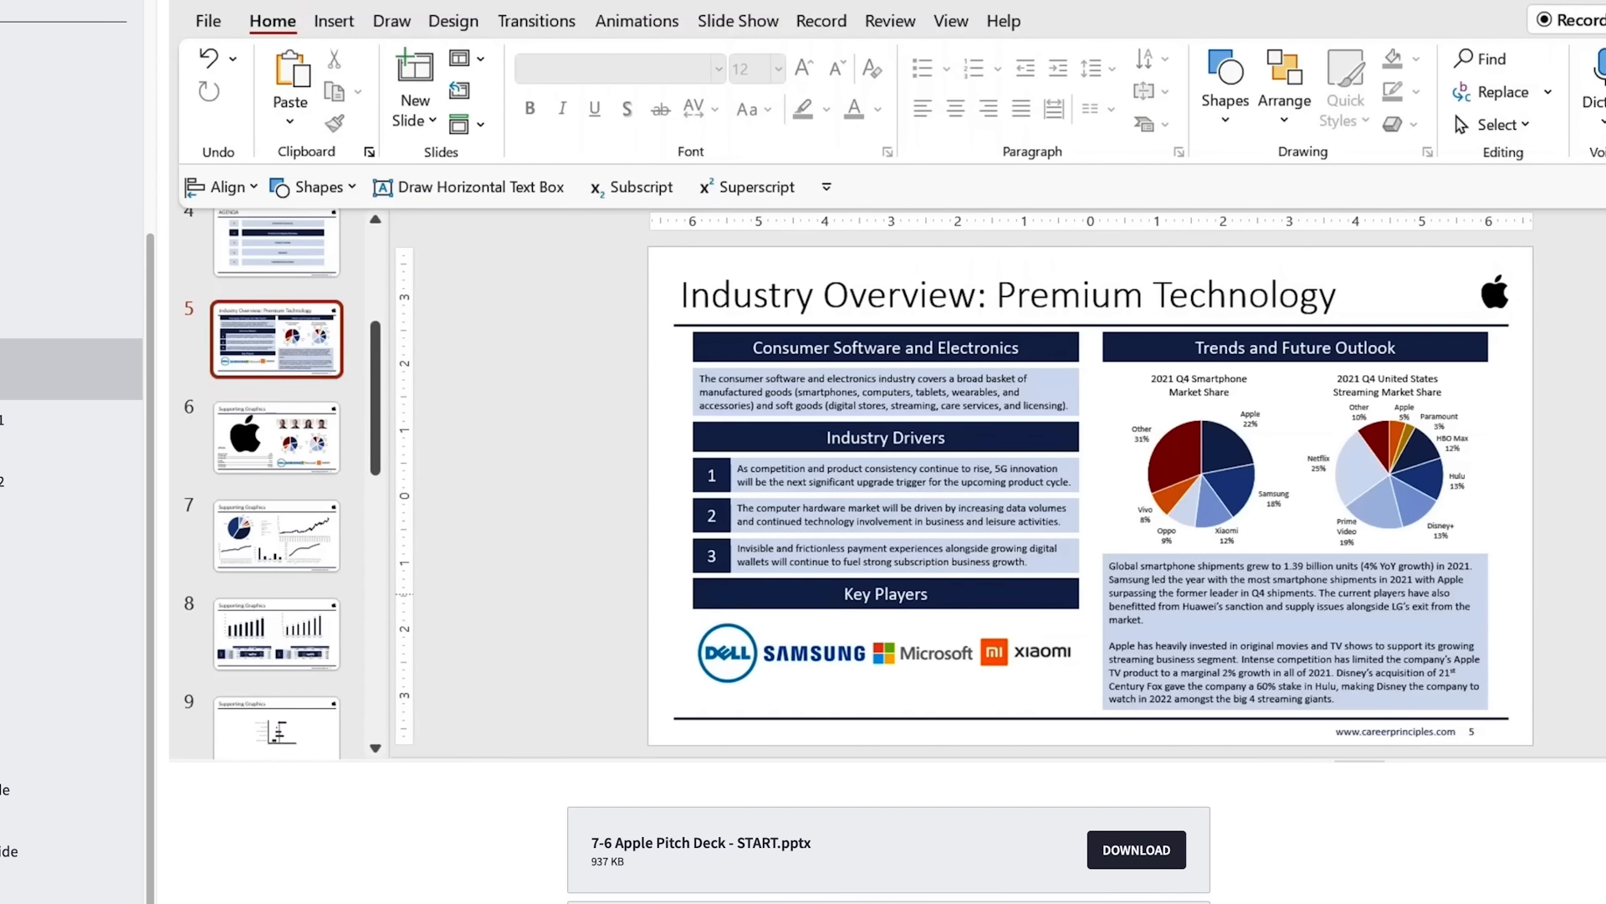
pyautogui.moveTo(1422, 666); pyautogui.dragTo(1423, 666)
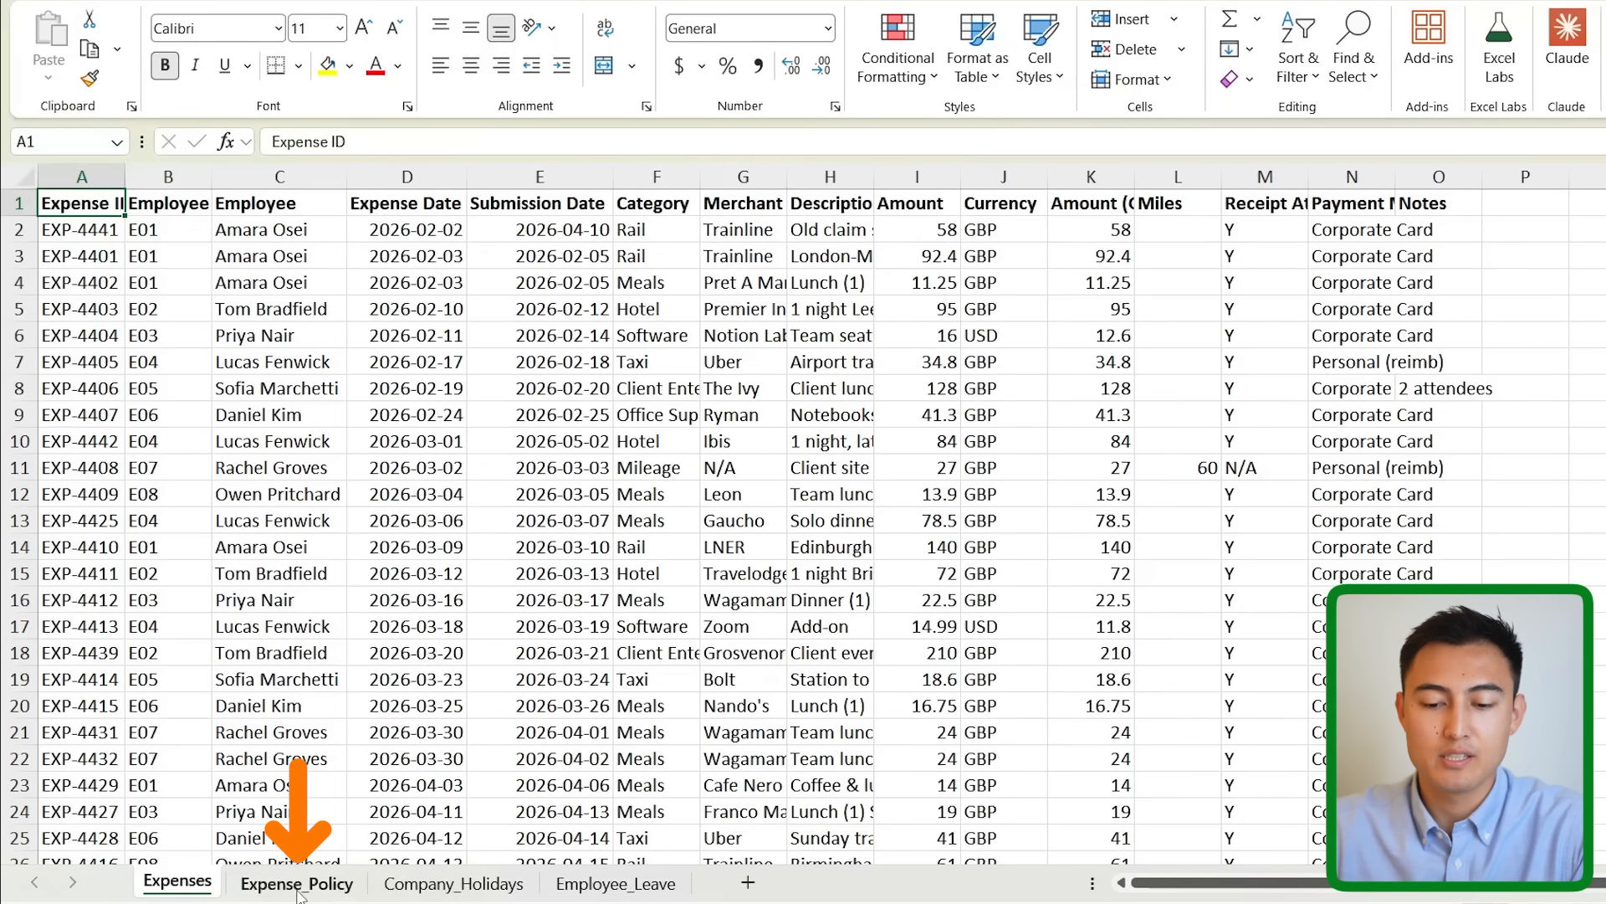
# - Review the category spending limits on the Expense_Policy sheet and widen column A so the category names fit
pyautogui.click(291, 902)
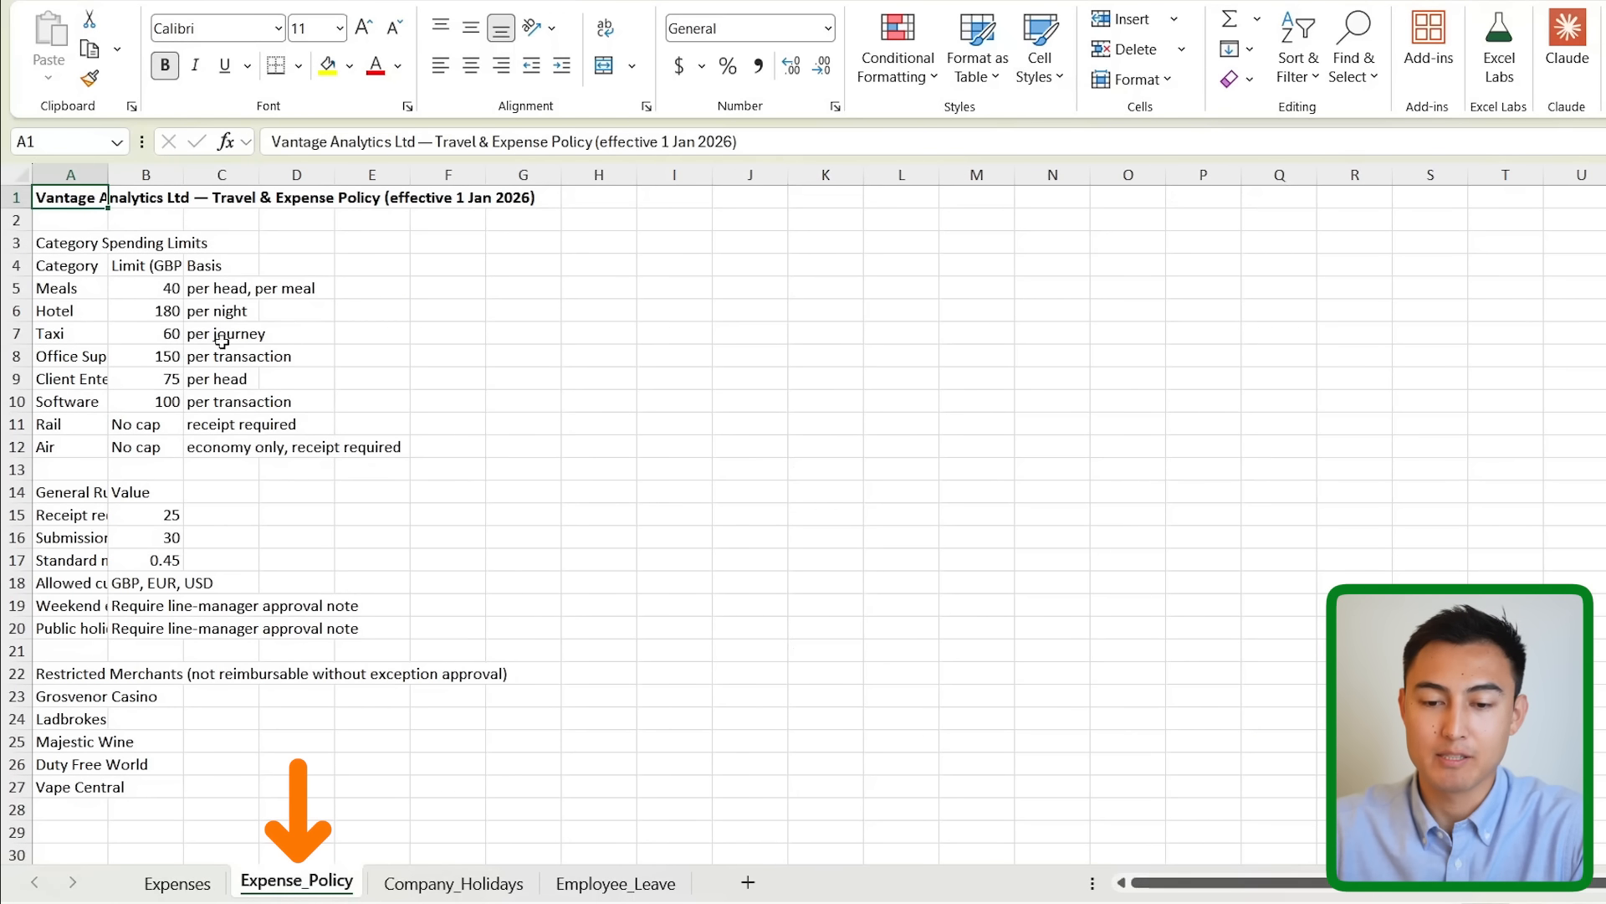
pyautogui.scroll(1, 192, 292)
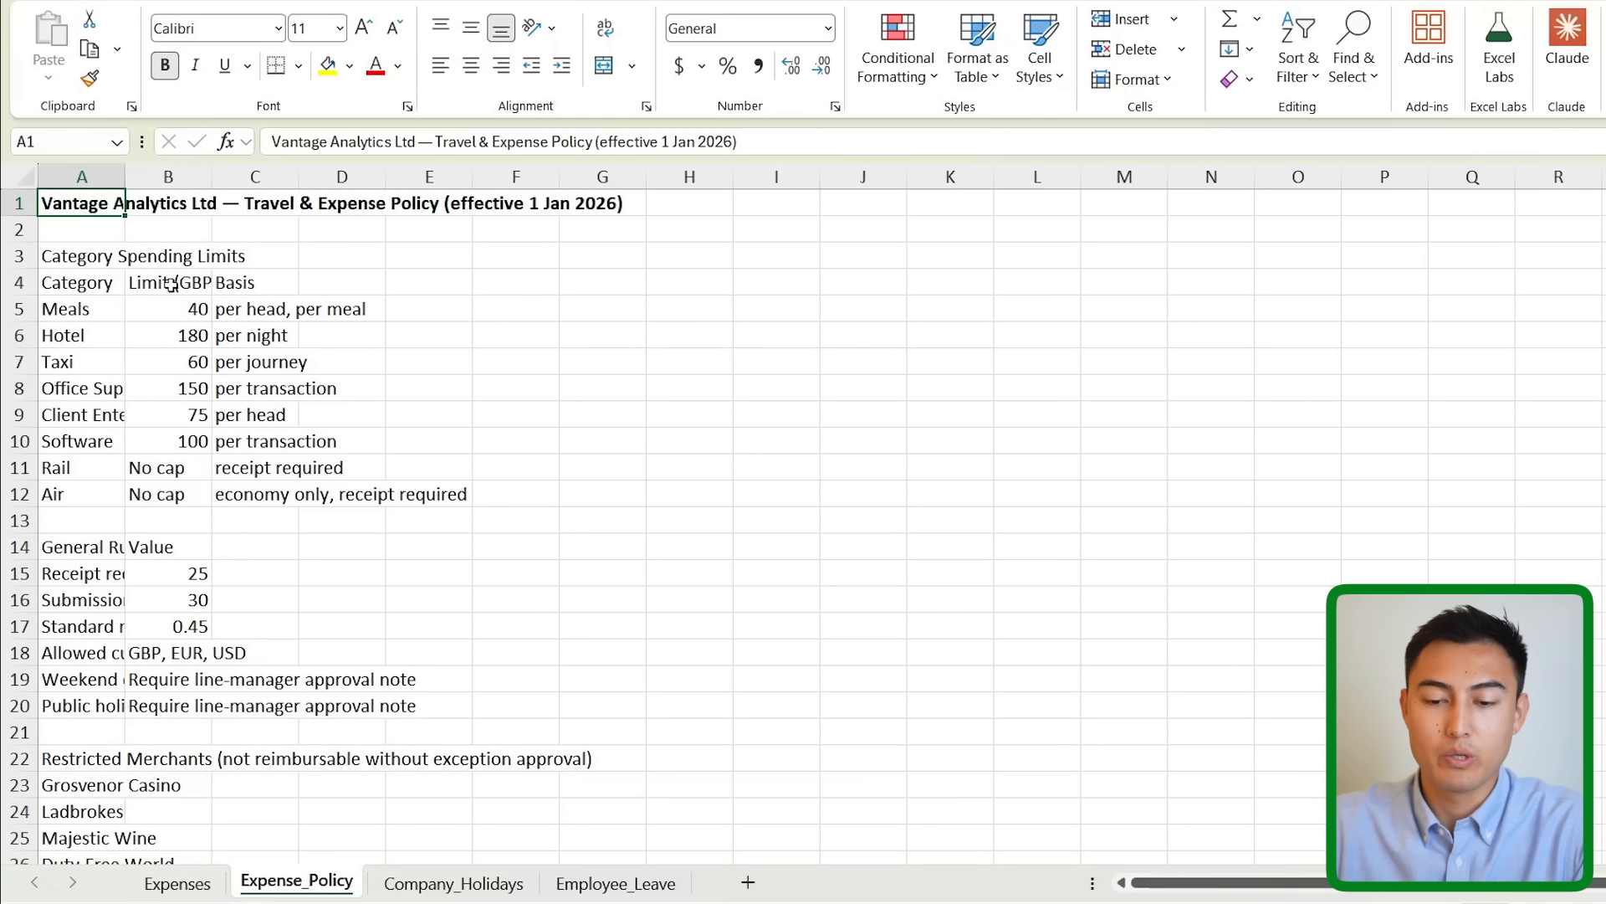
pyautogui.moveTo(87, 307); pyautogui.dragTo(259, 308)
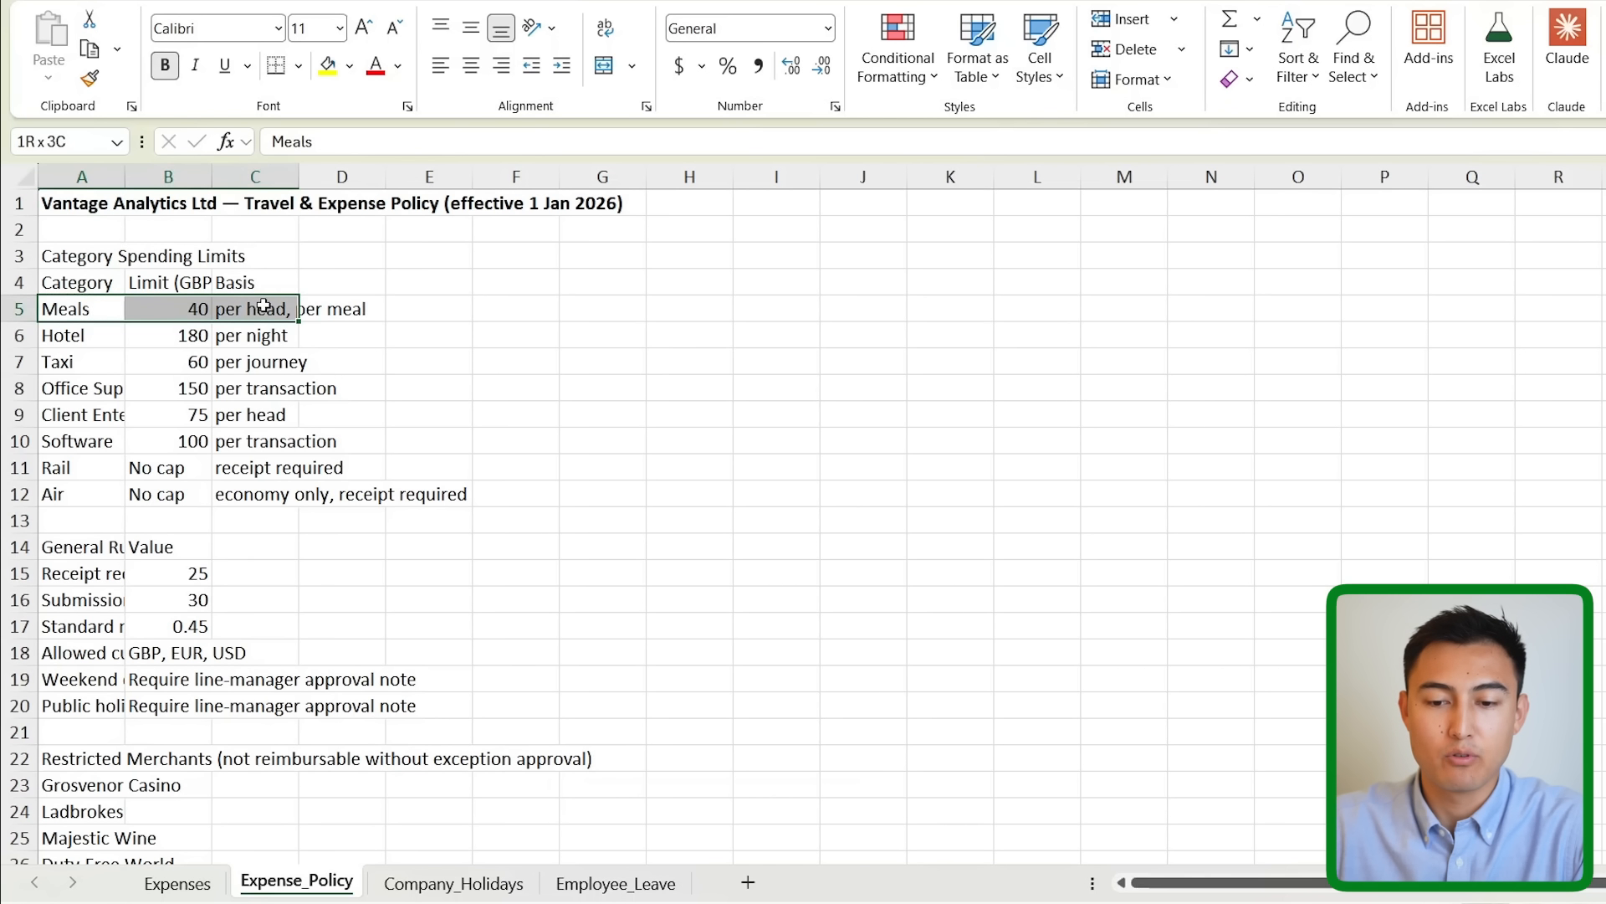
pyautogui.click(146, 317)
pyautogui.moveTo(168, 362); pyautogui.dragTo(167, 441)
pyautogui.moveTo(124, 177); pyautogui.dragTo(286, 205)
pyautogui.click(185, 416)
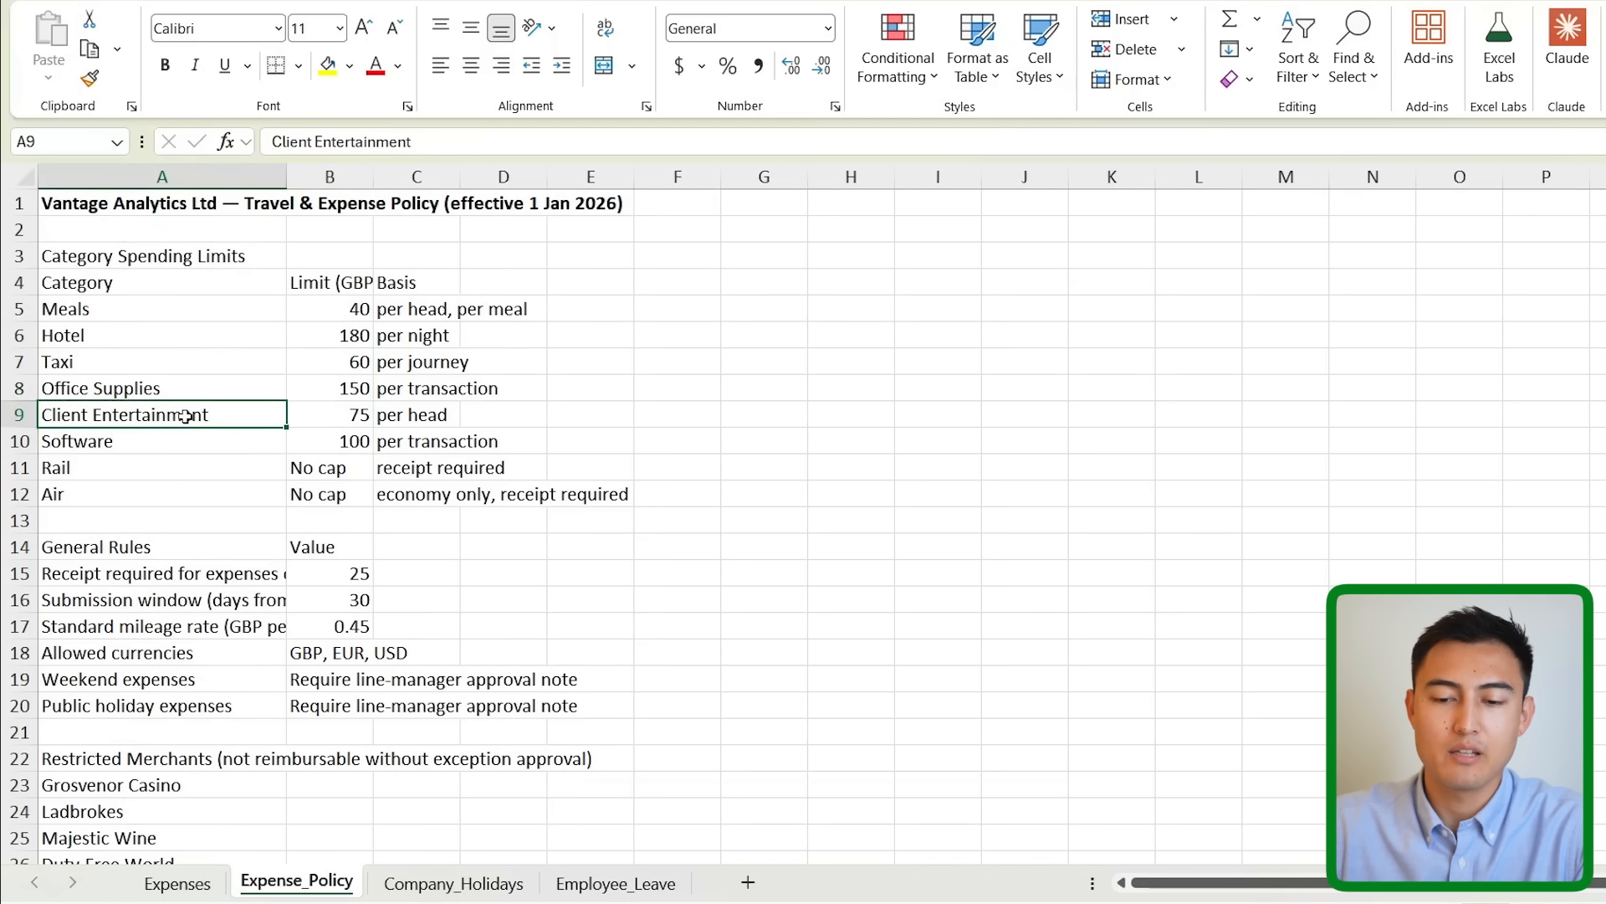
# - Look through the Company_Holidays and Employee_Leave sheets and return to the Expenses sheet
pyautogui.hotkey('ctrl', 'pagedown')
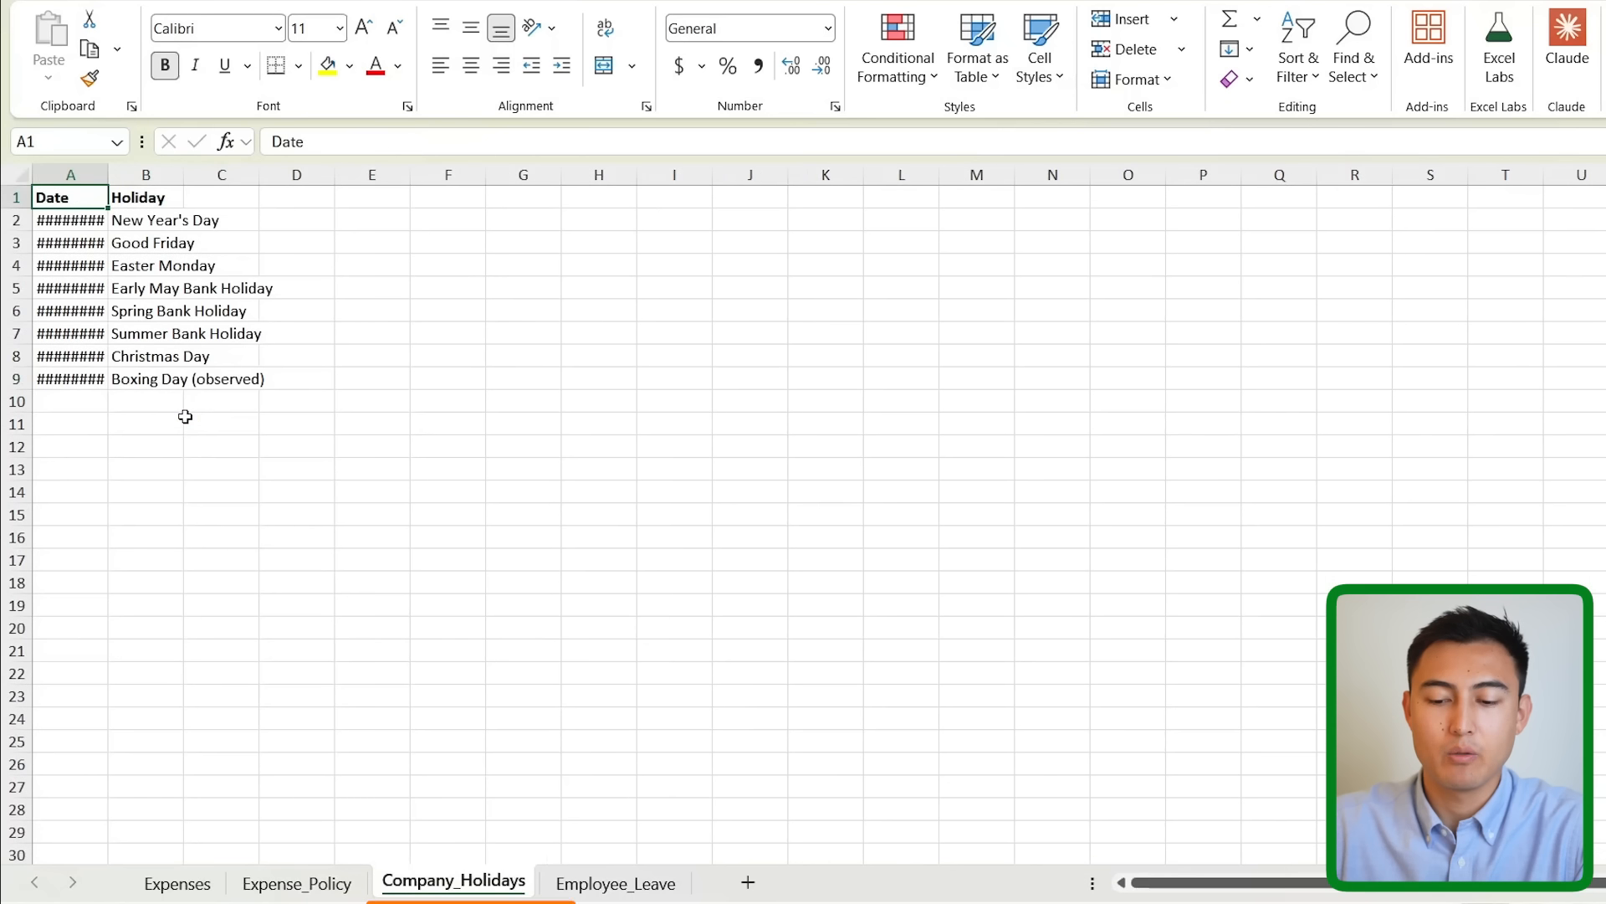
pyautogui.hotkey('ctrl', 'pagedown')
pyautogui.hotkey('ctrl', 'pageup')
pyautogui.hotkey('ctrl', 'pageup')
pyautogui.hotkey('ctrl', 'pageup')
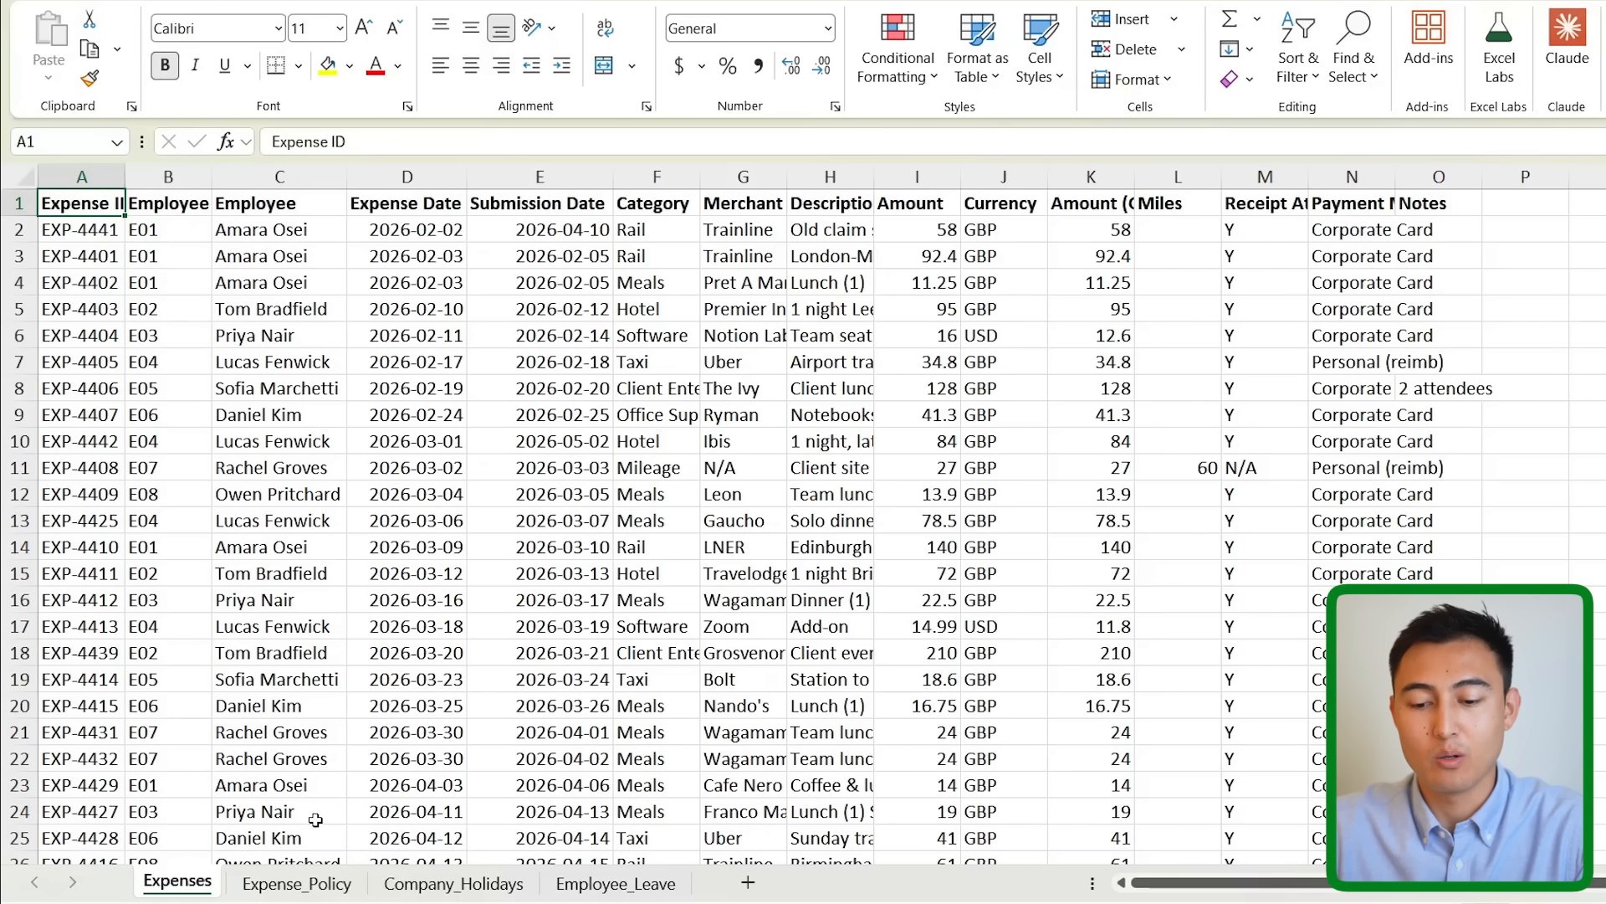
# - Switch to OneDrive and duplicate the clean-and-format folder inside the same skills folder
pyautogui.click(316, 882)
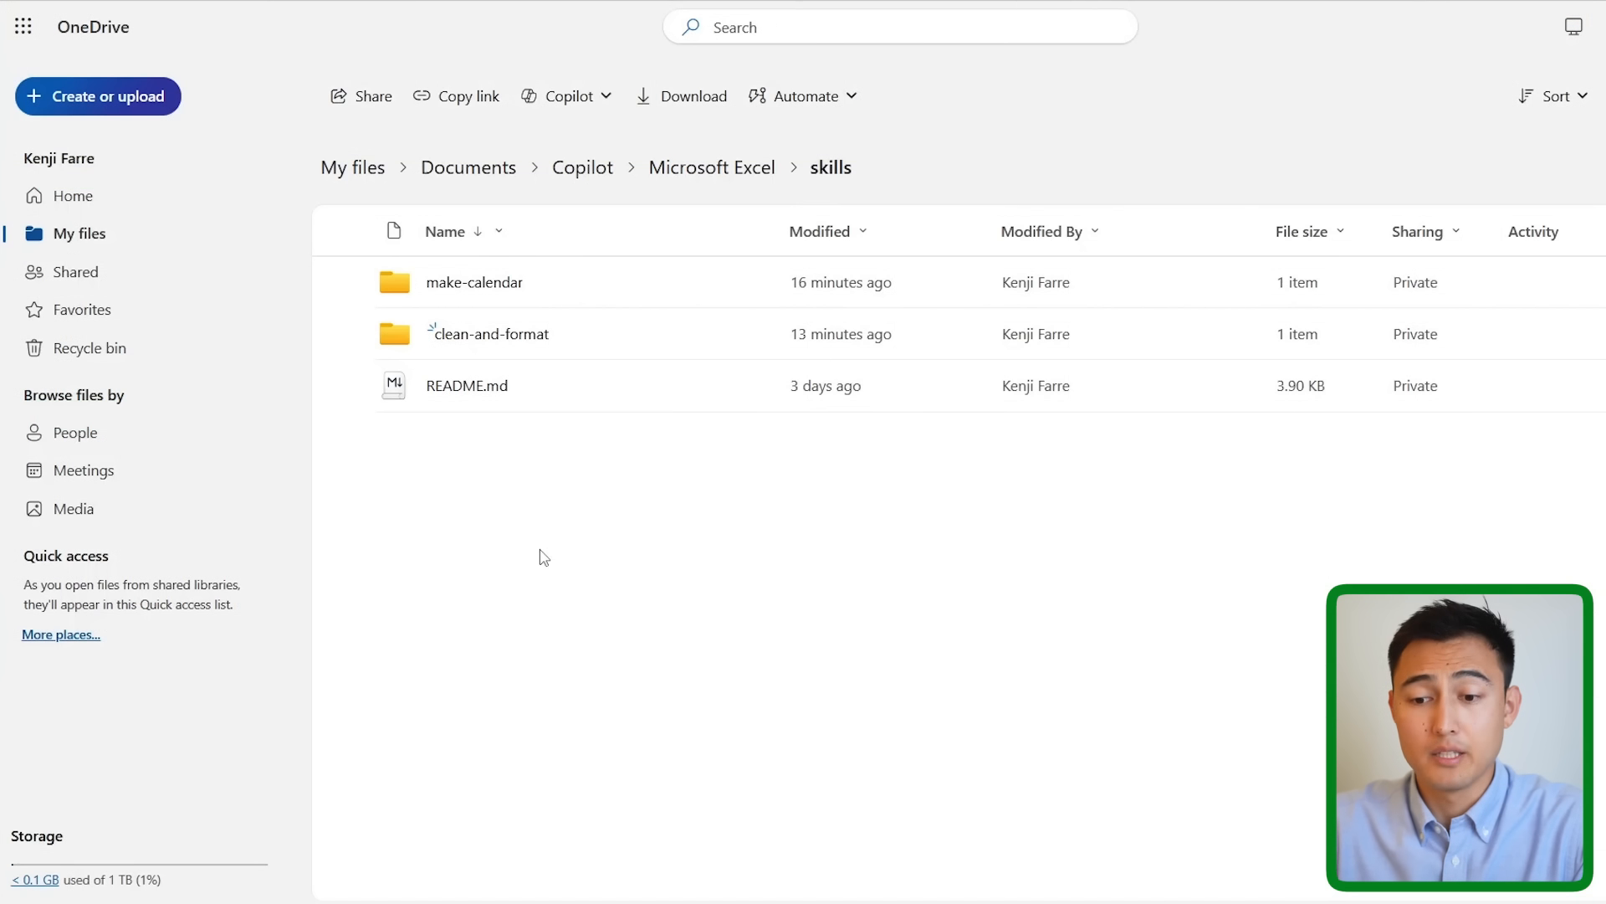
pyautogui.rightClick(594, 335)
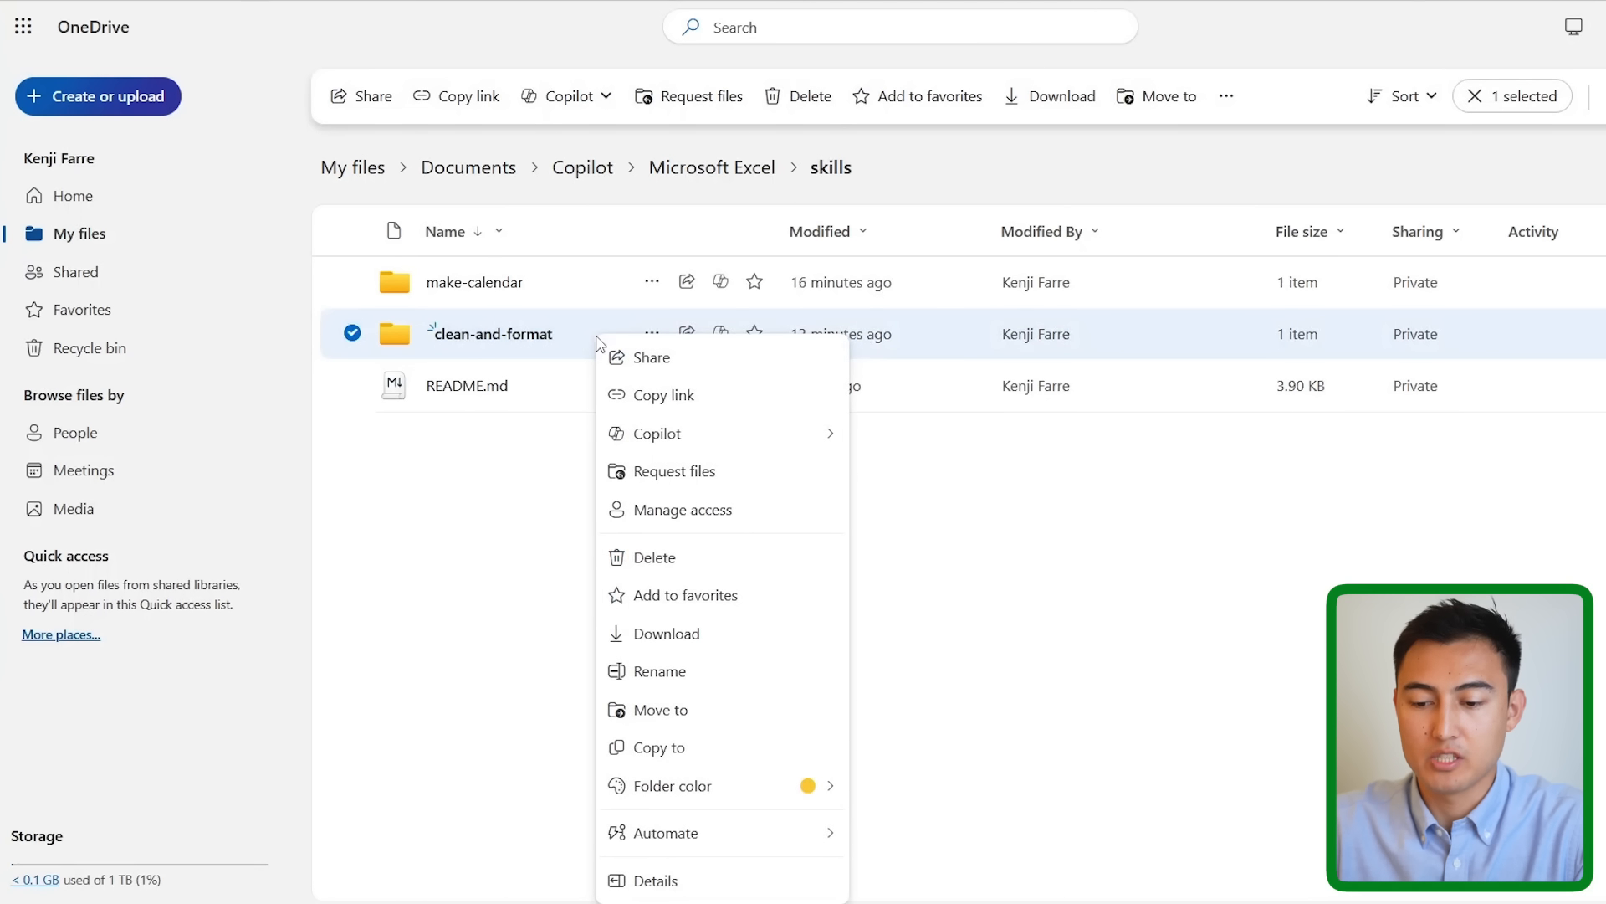
pyautogui.click(719, 747)
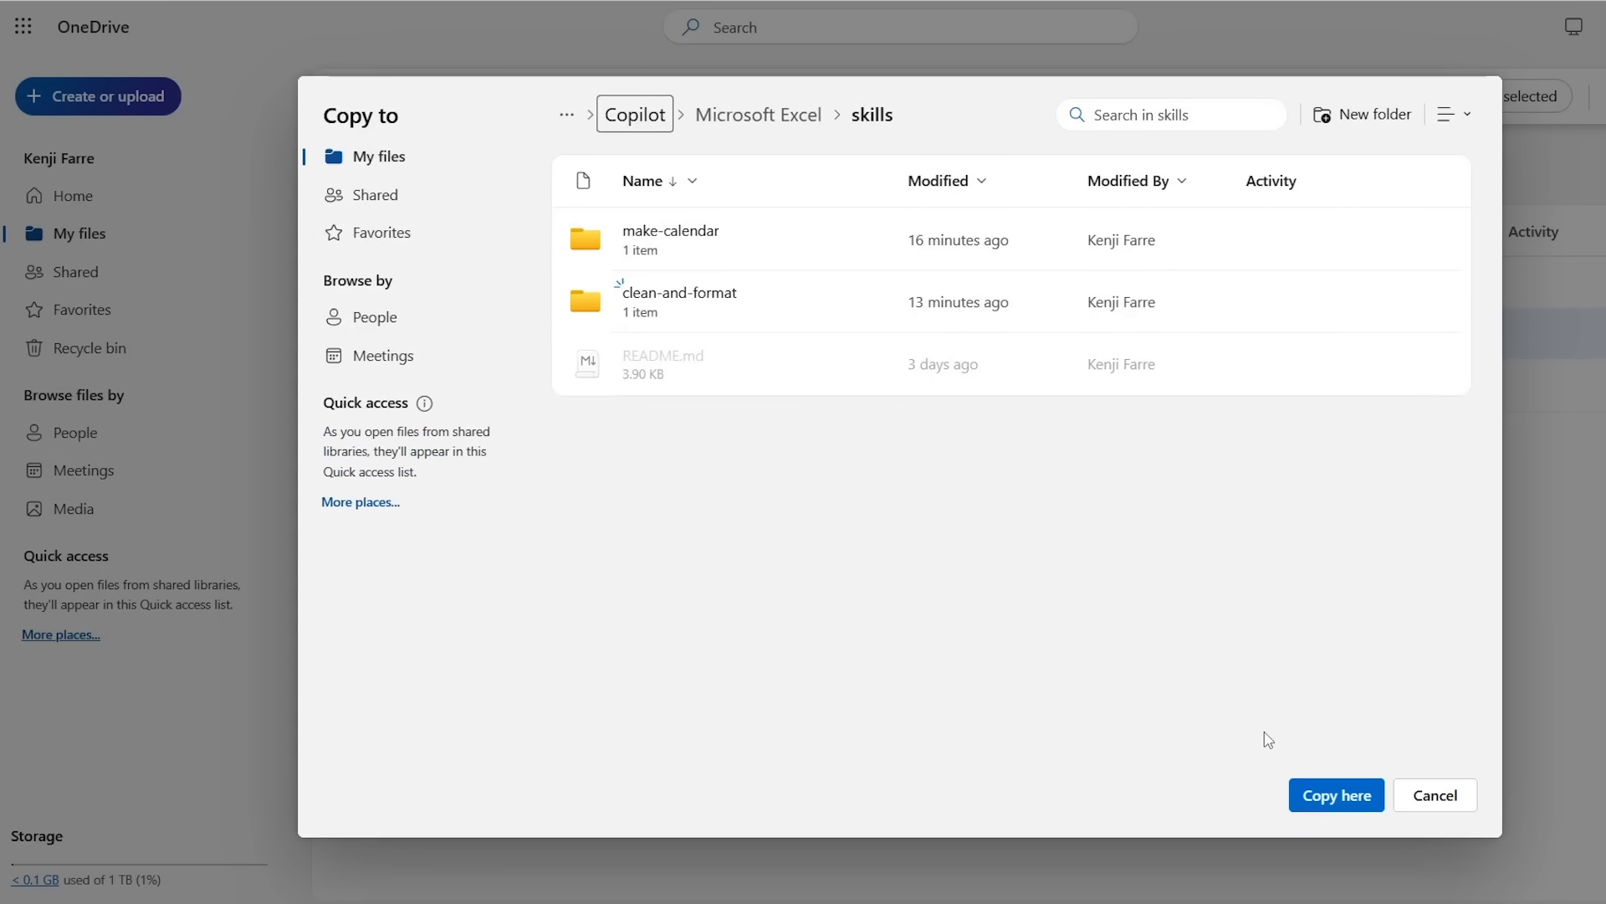
pyautogui.click(1337, 795)
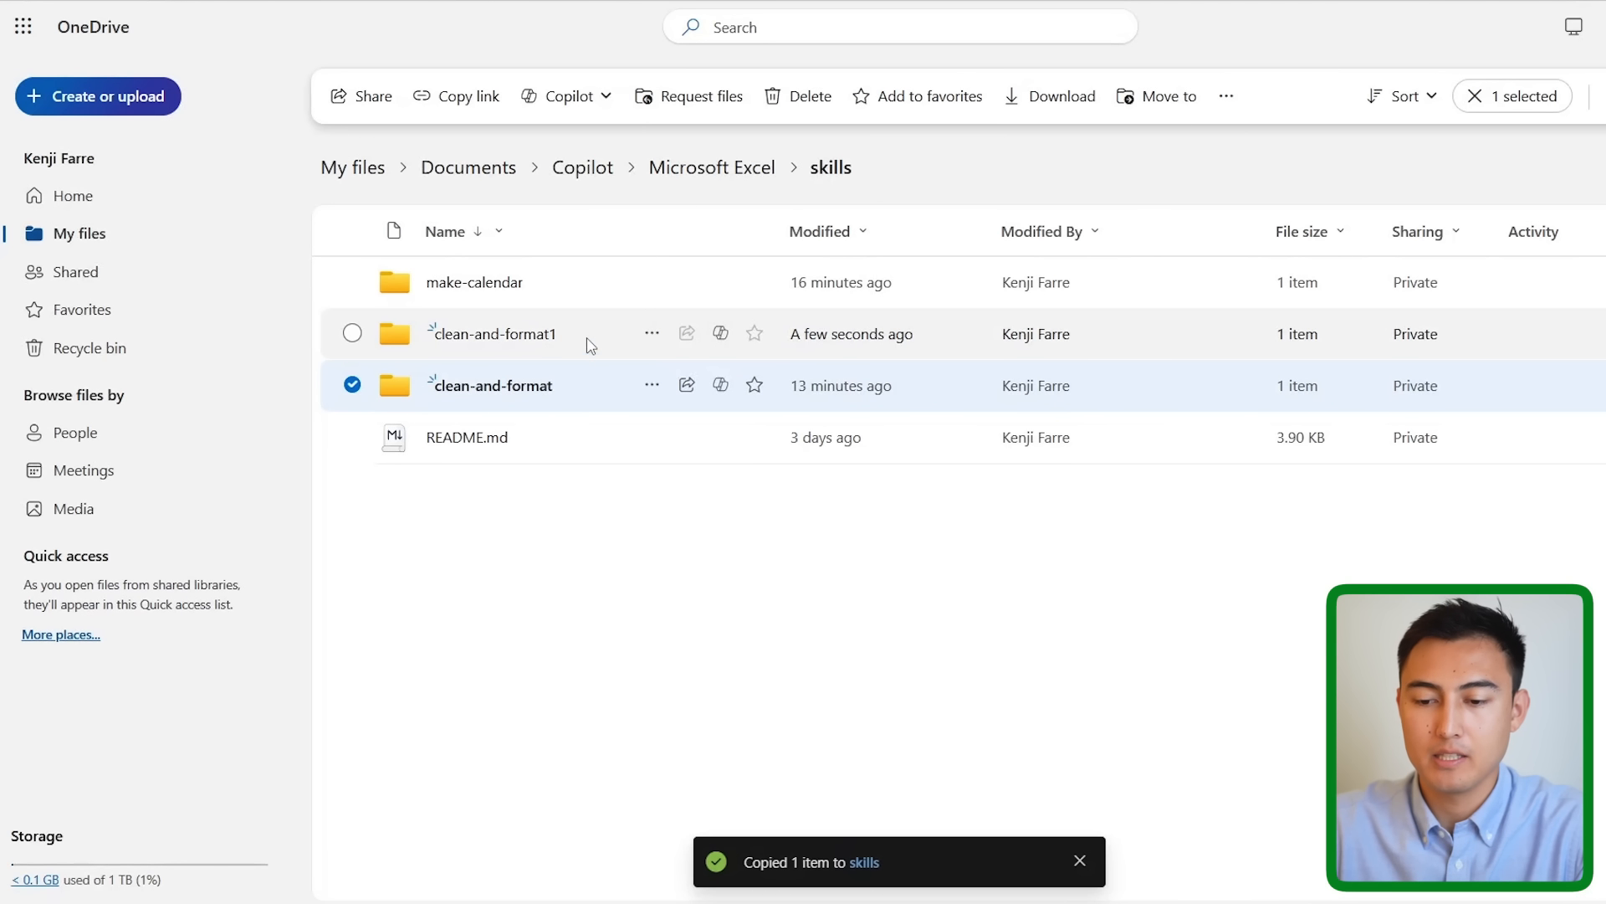
# - Rename the copied clean-and-format1 folder as check-expenses
pyautogui.click(592, 327)
pyautogui.rightClick(592, 325)
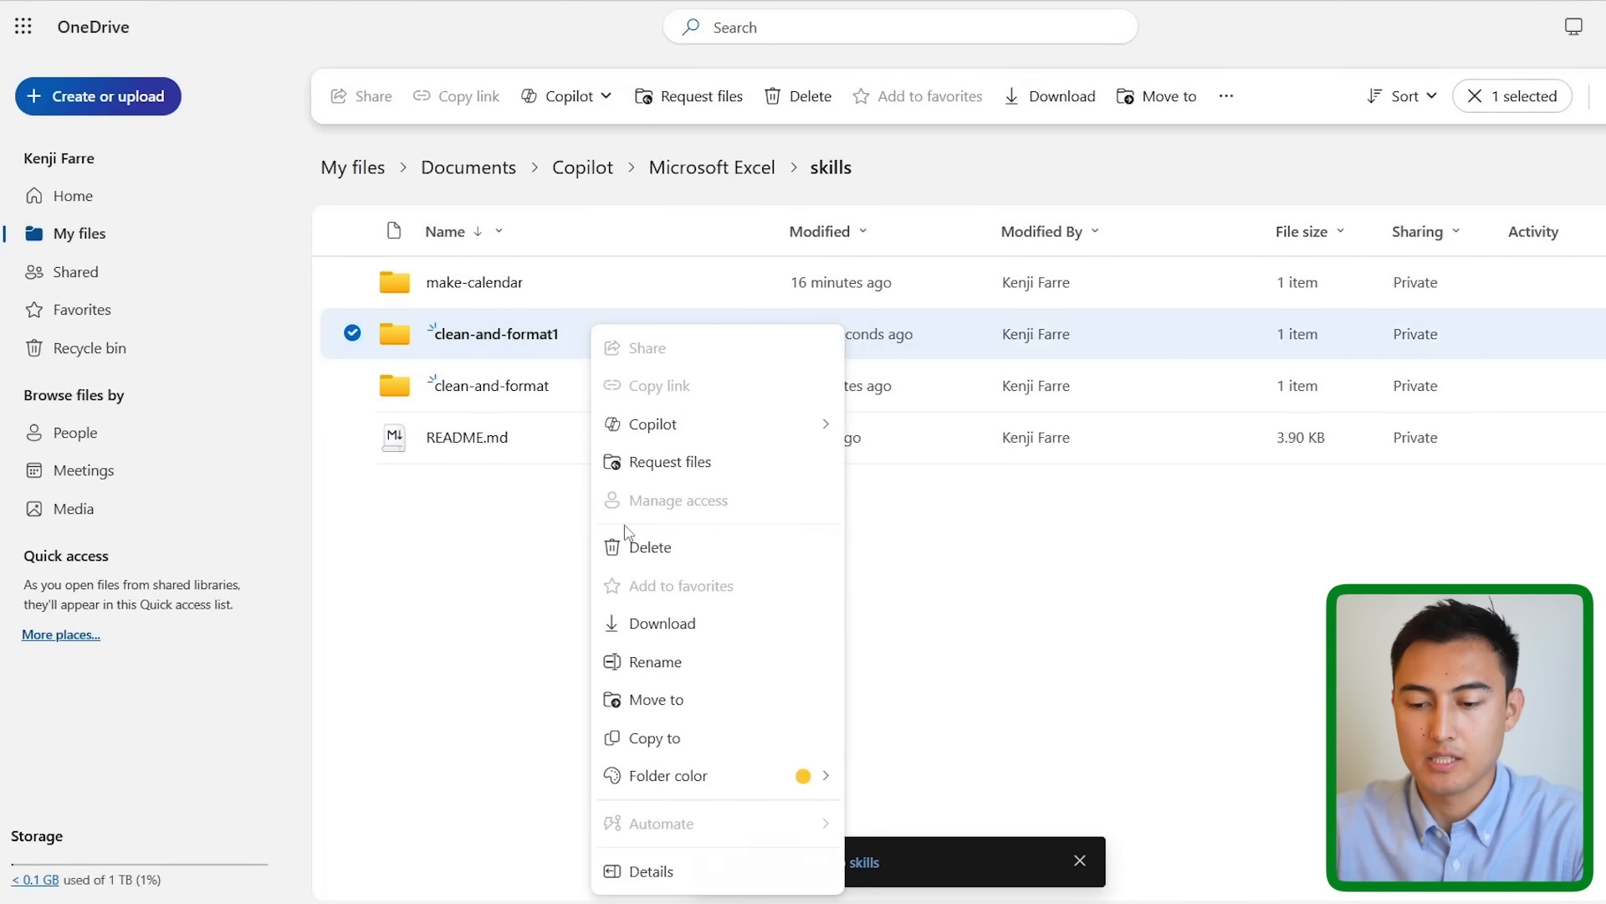
pyautogui.click(696, 662)
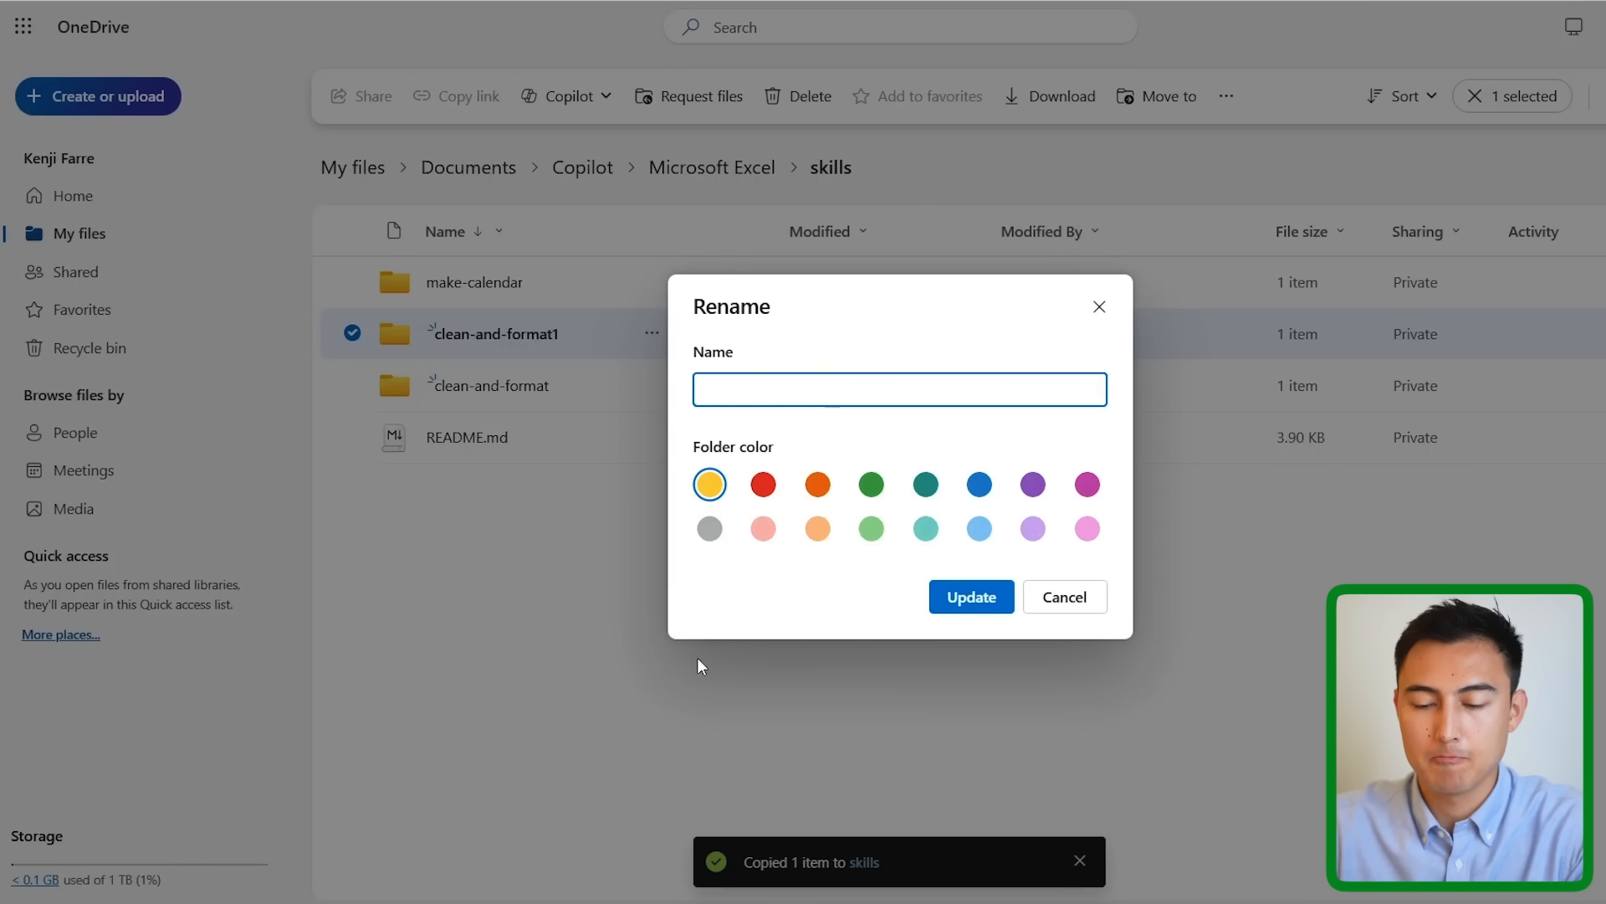
pyautogui.write('check-expenses')
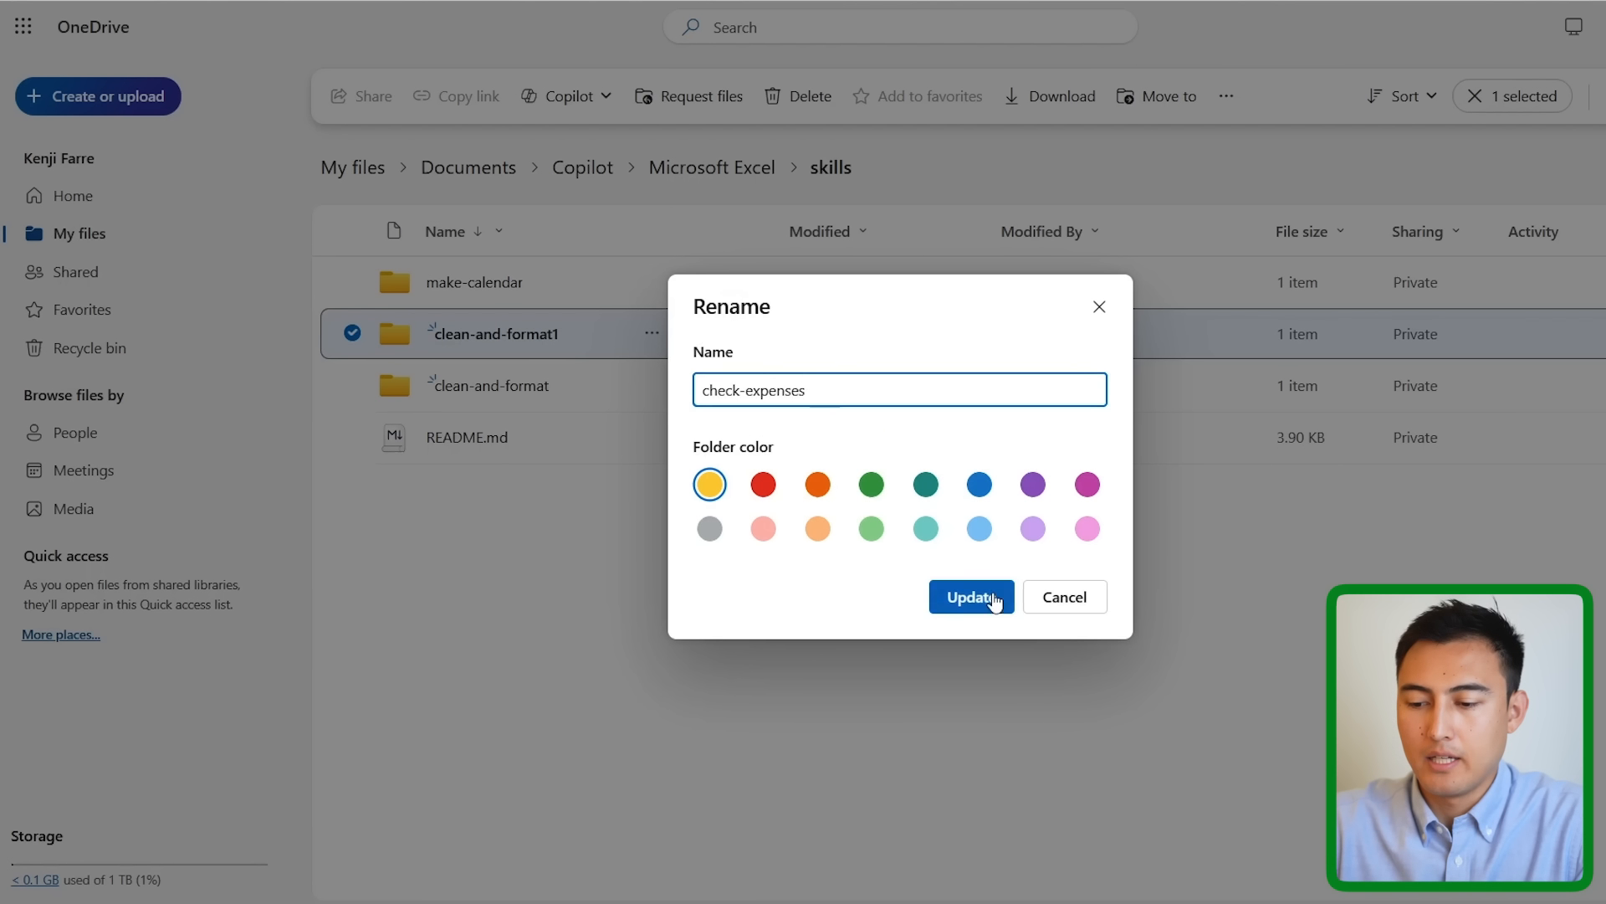
pyautogui.click(994, 599)
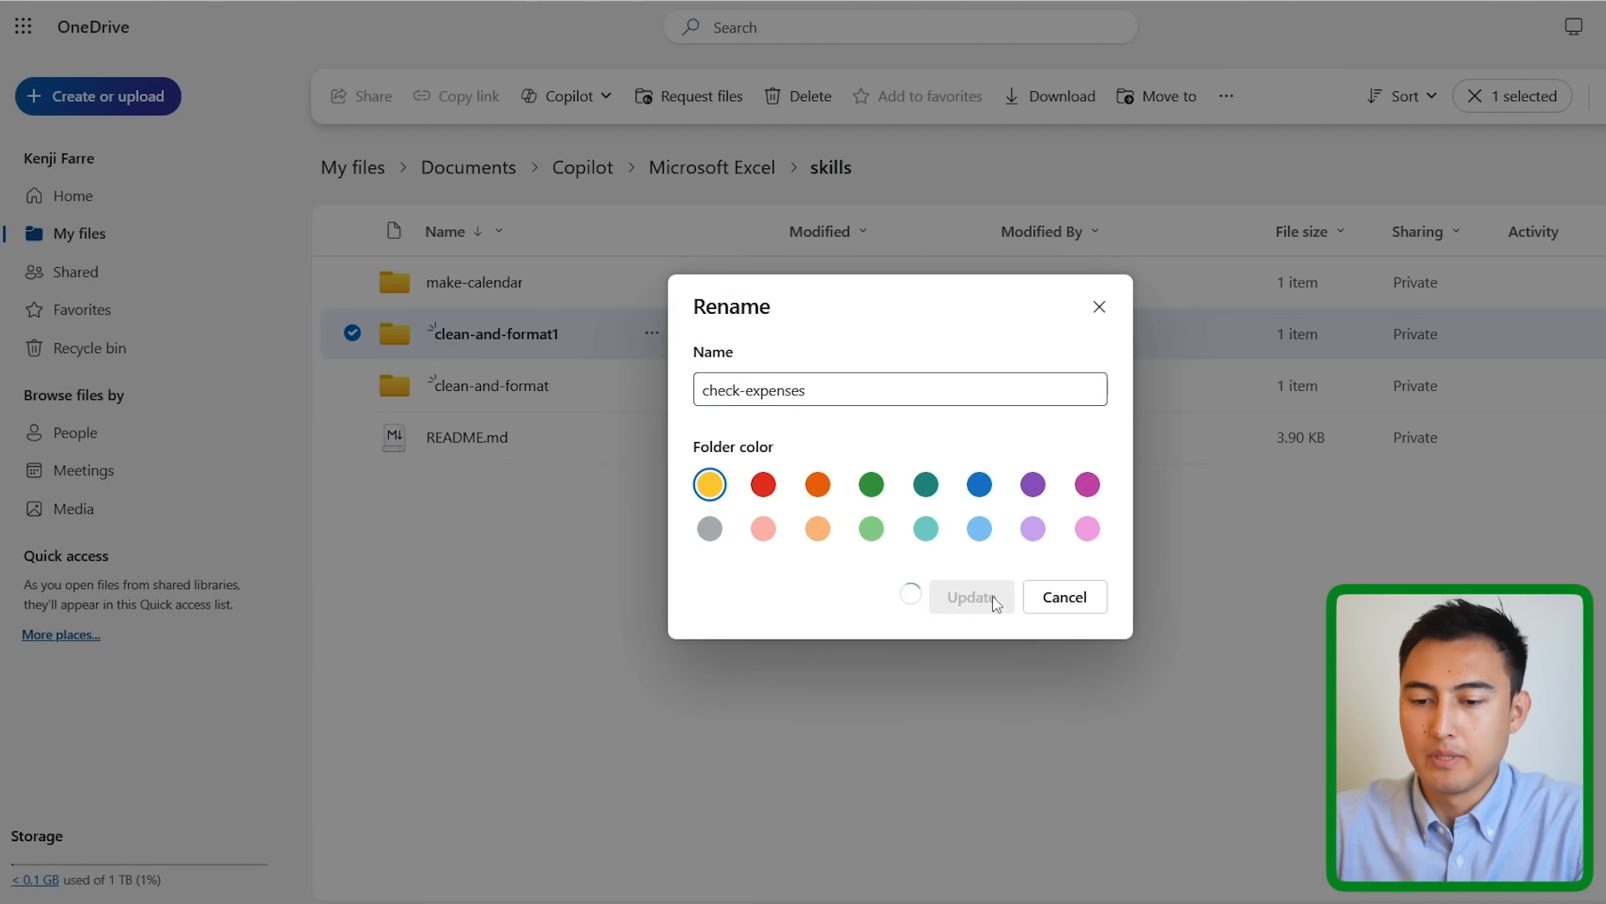
# - Open the SKILL.md file in the check-expenses folder and delete all of its existing text
pyautogui.doubleClick(579, 348)
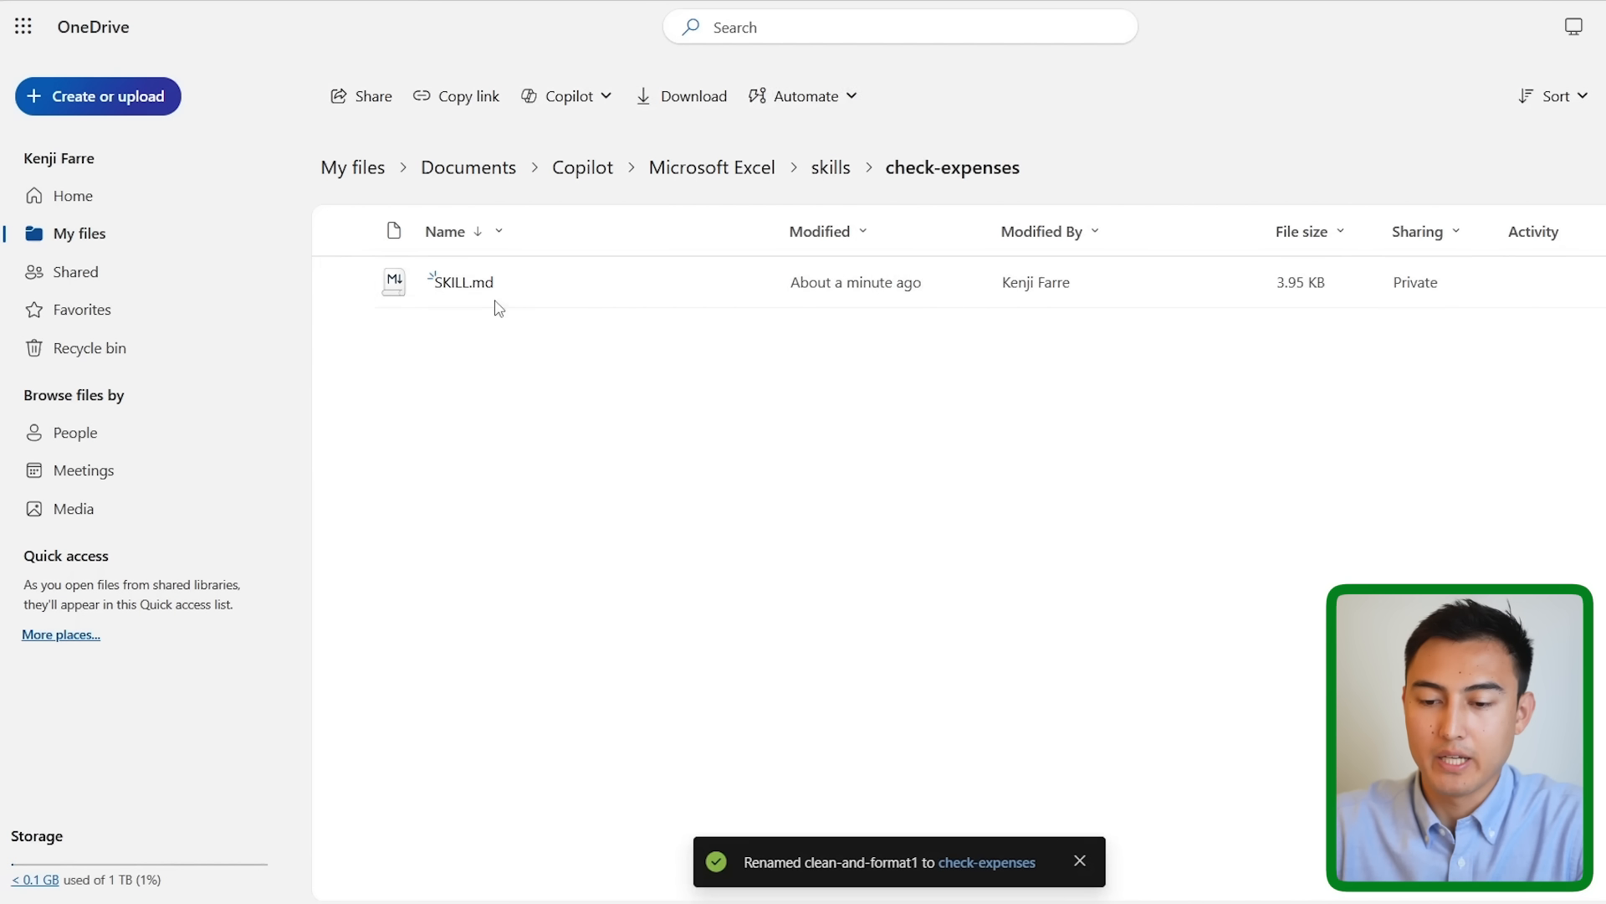
pyautogui.click(470, 291)
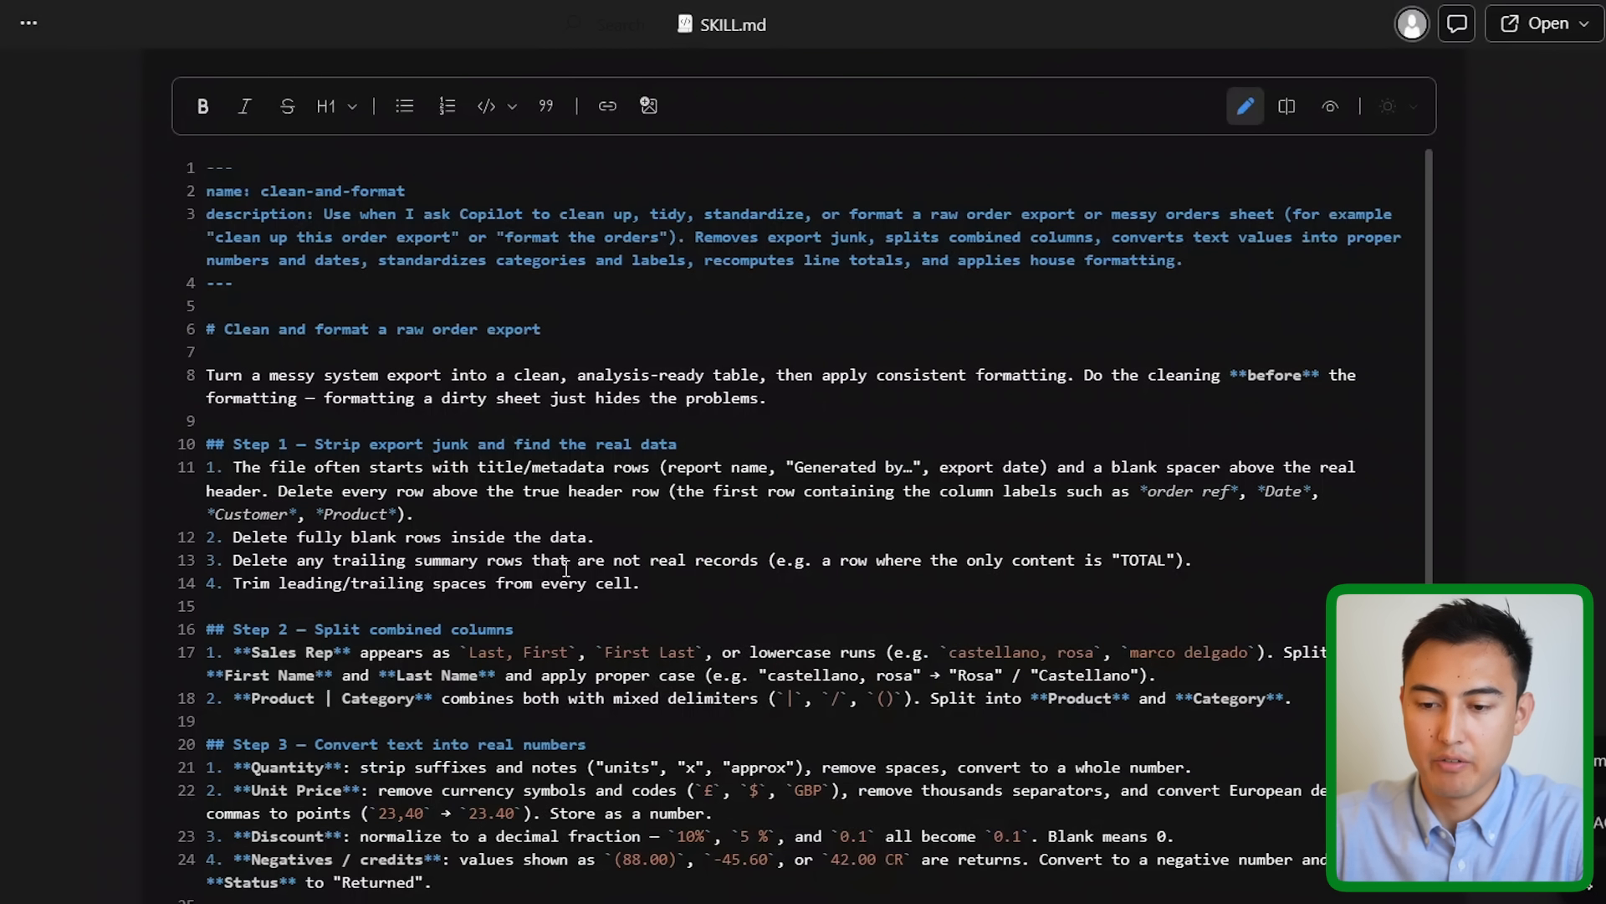
pyautogui.hotkey('ctrl', 'a')
pyautogui.press('BackSpace')
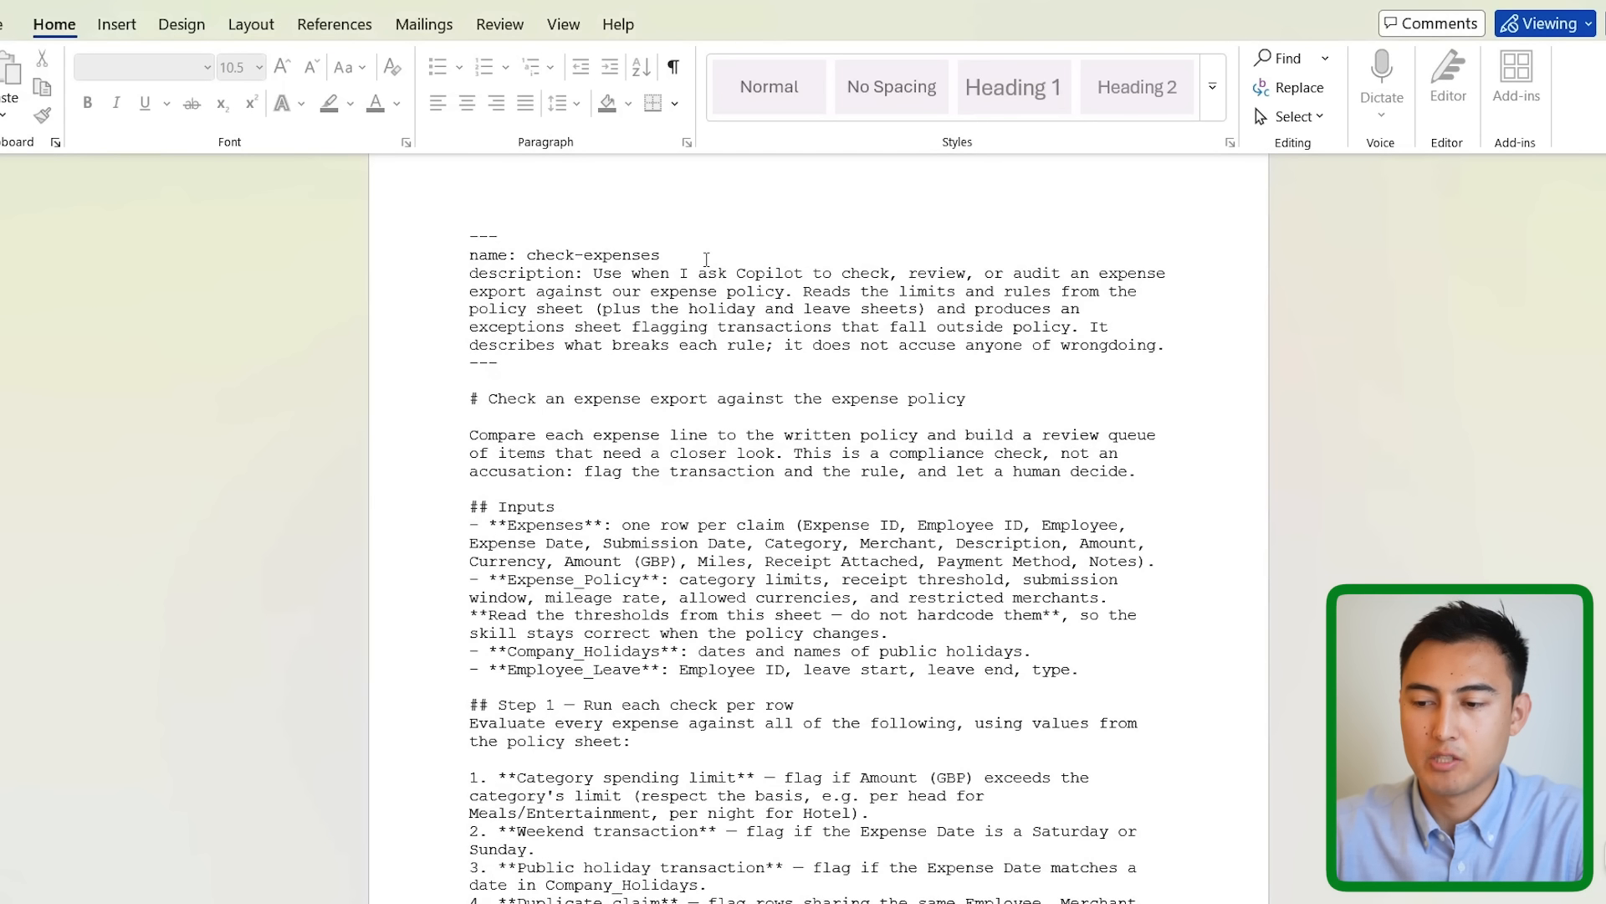
# - Switch to the Word document and read through the check-expenses skill text, including the exceptions sheet and summary steps
pyautogui.scroll(-1, 487, 320)
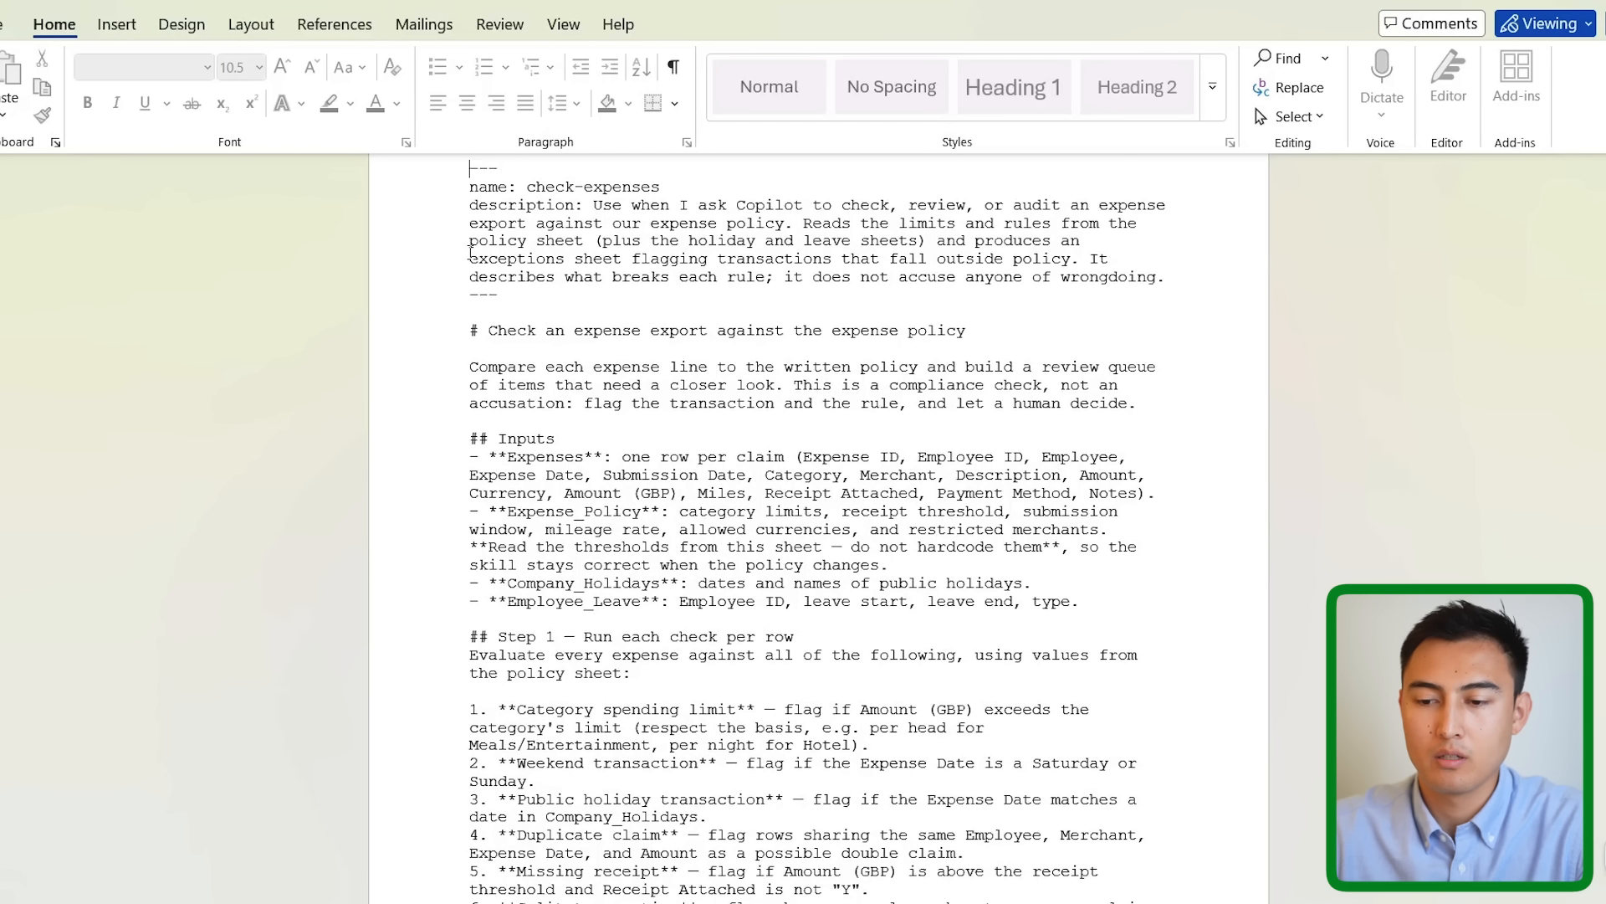
pyautogui.moveTo(1015, 204); pyautogui.dragTo(802, 224)
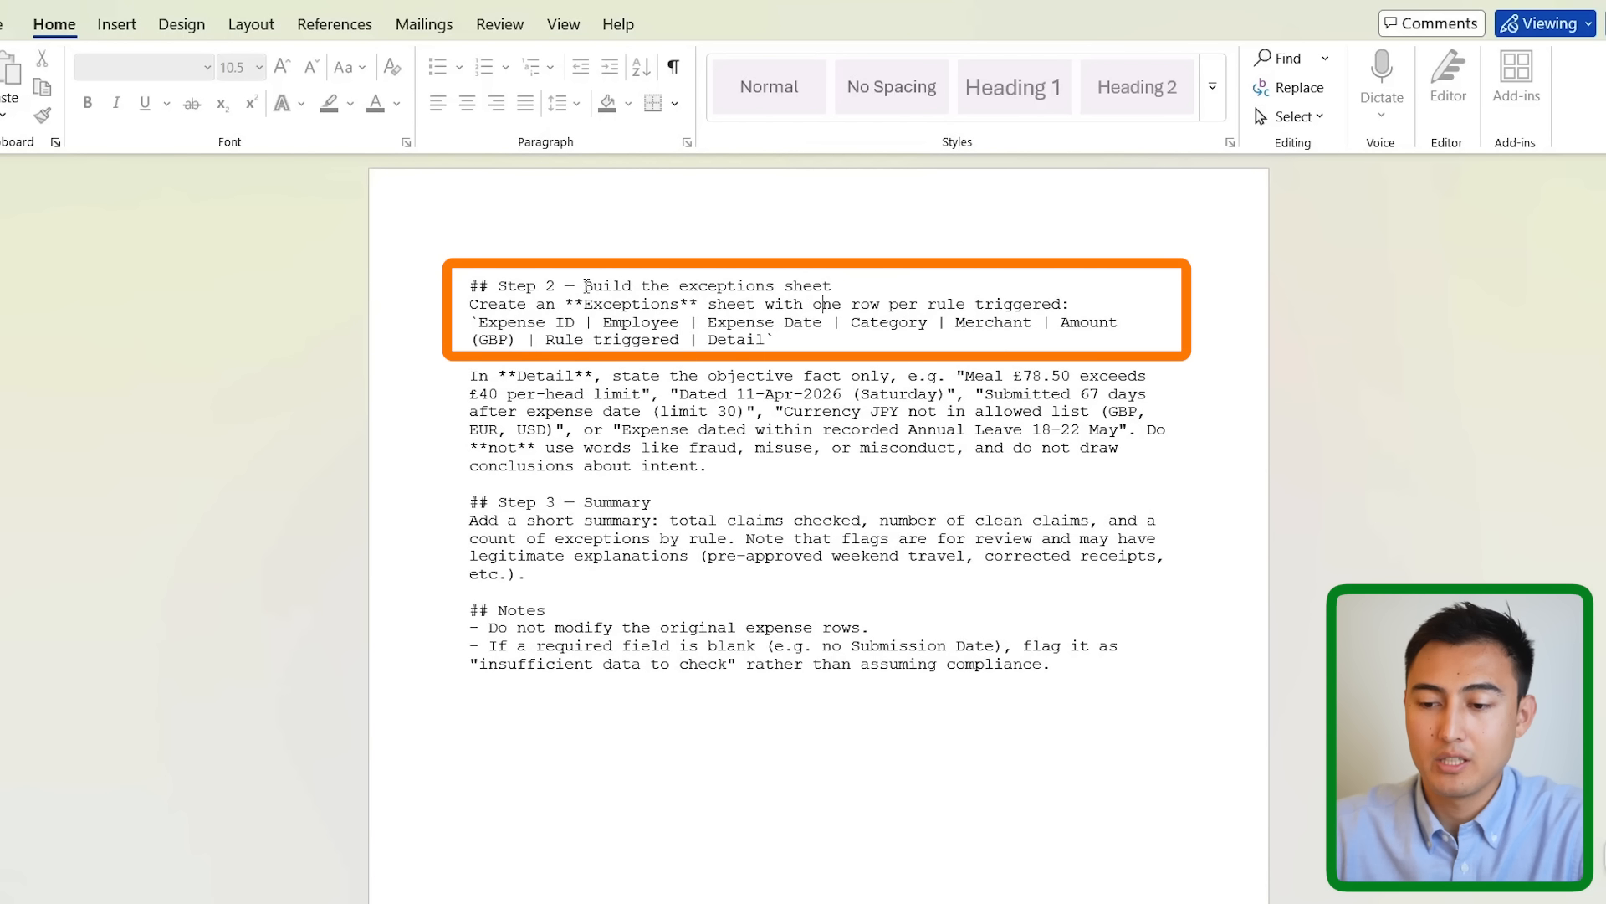
pyautogui.moveTo(586, 286); pyautogui.dragTo(845, 275)
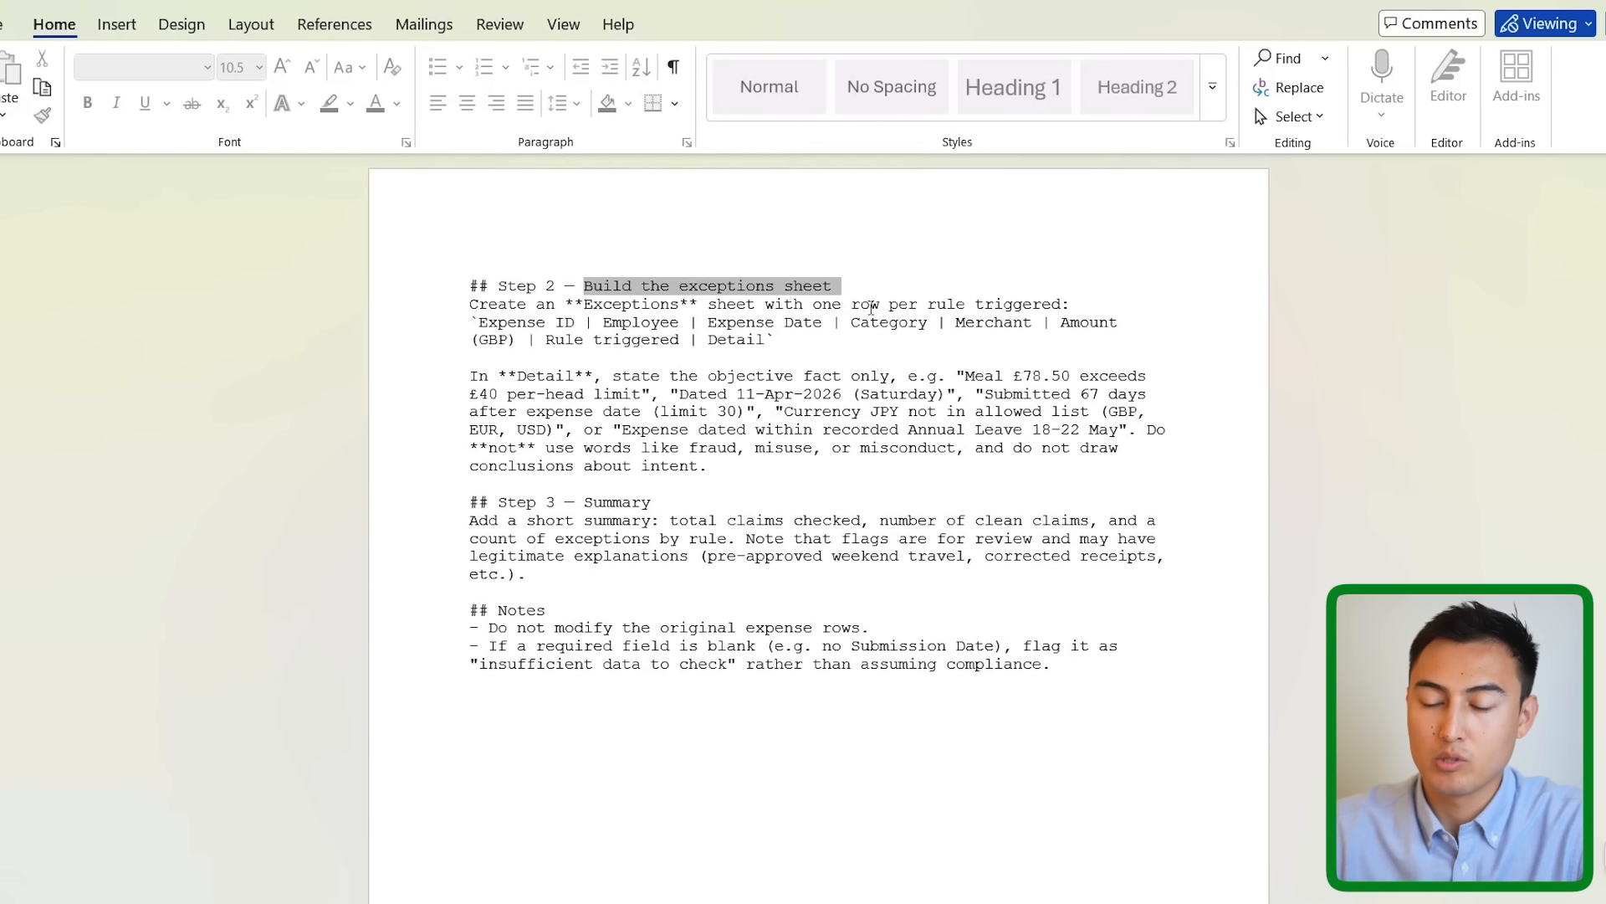
pyautogui.click(702, 307)
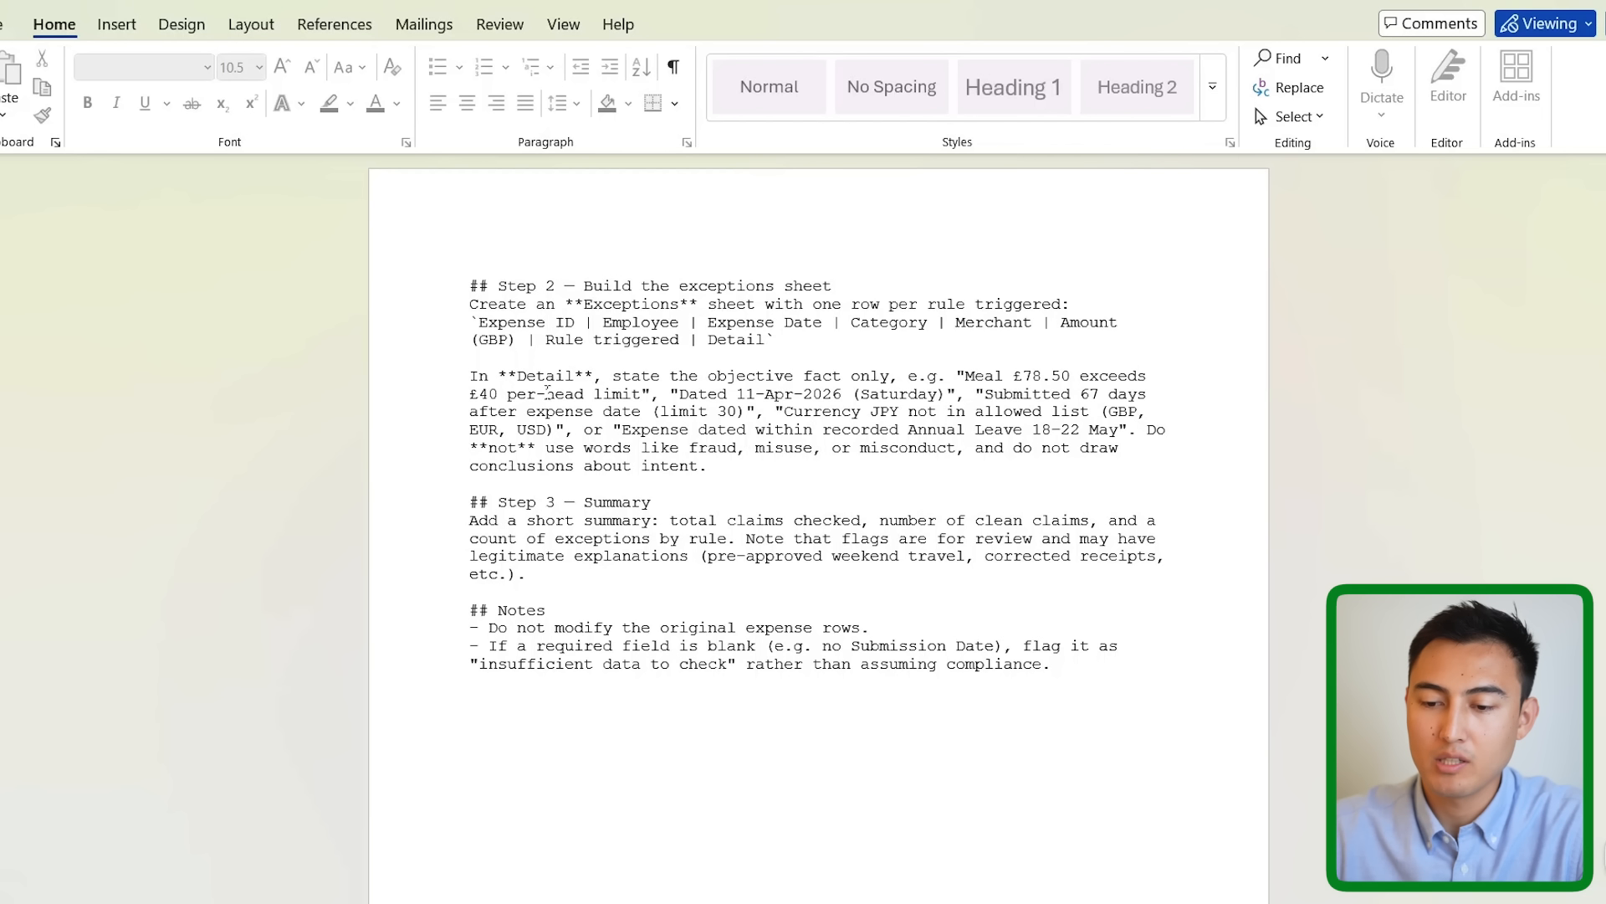
pyautogui.moveTo(584, 502); pyautogui.dragTo(759, 502)
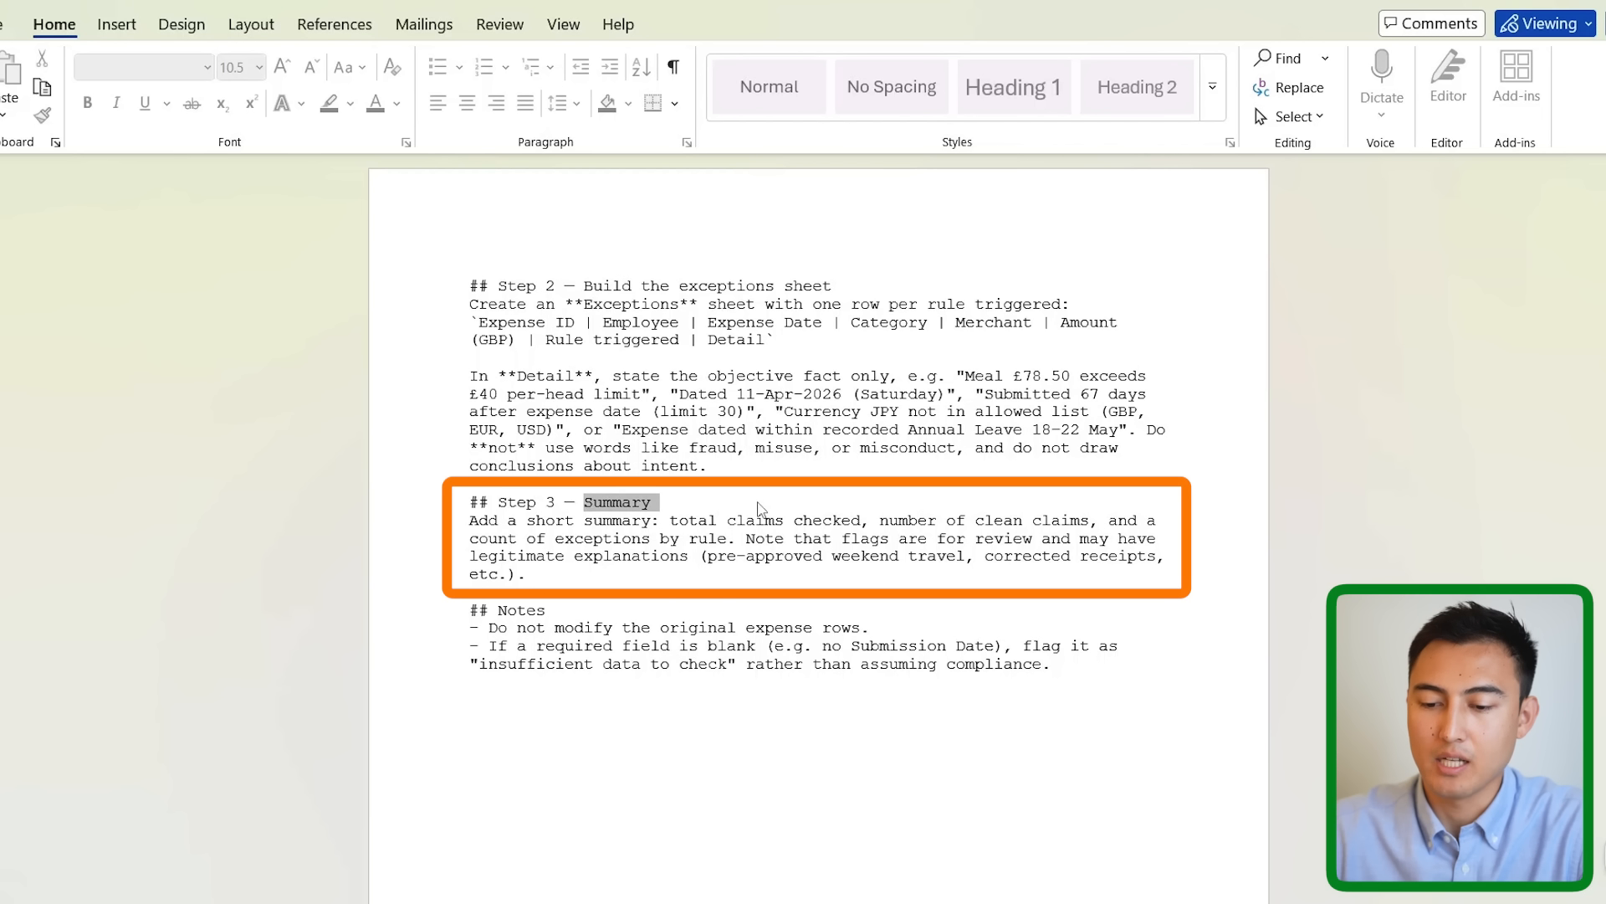
pyautogui.click(759, 502)
# - Copy the whole check-expenses skill text into the emptied SKILL.md file, then close the file and save the changes
pyautogui.hotkey('ctrl', 'a')
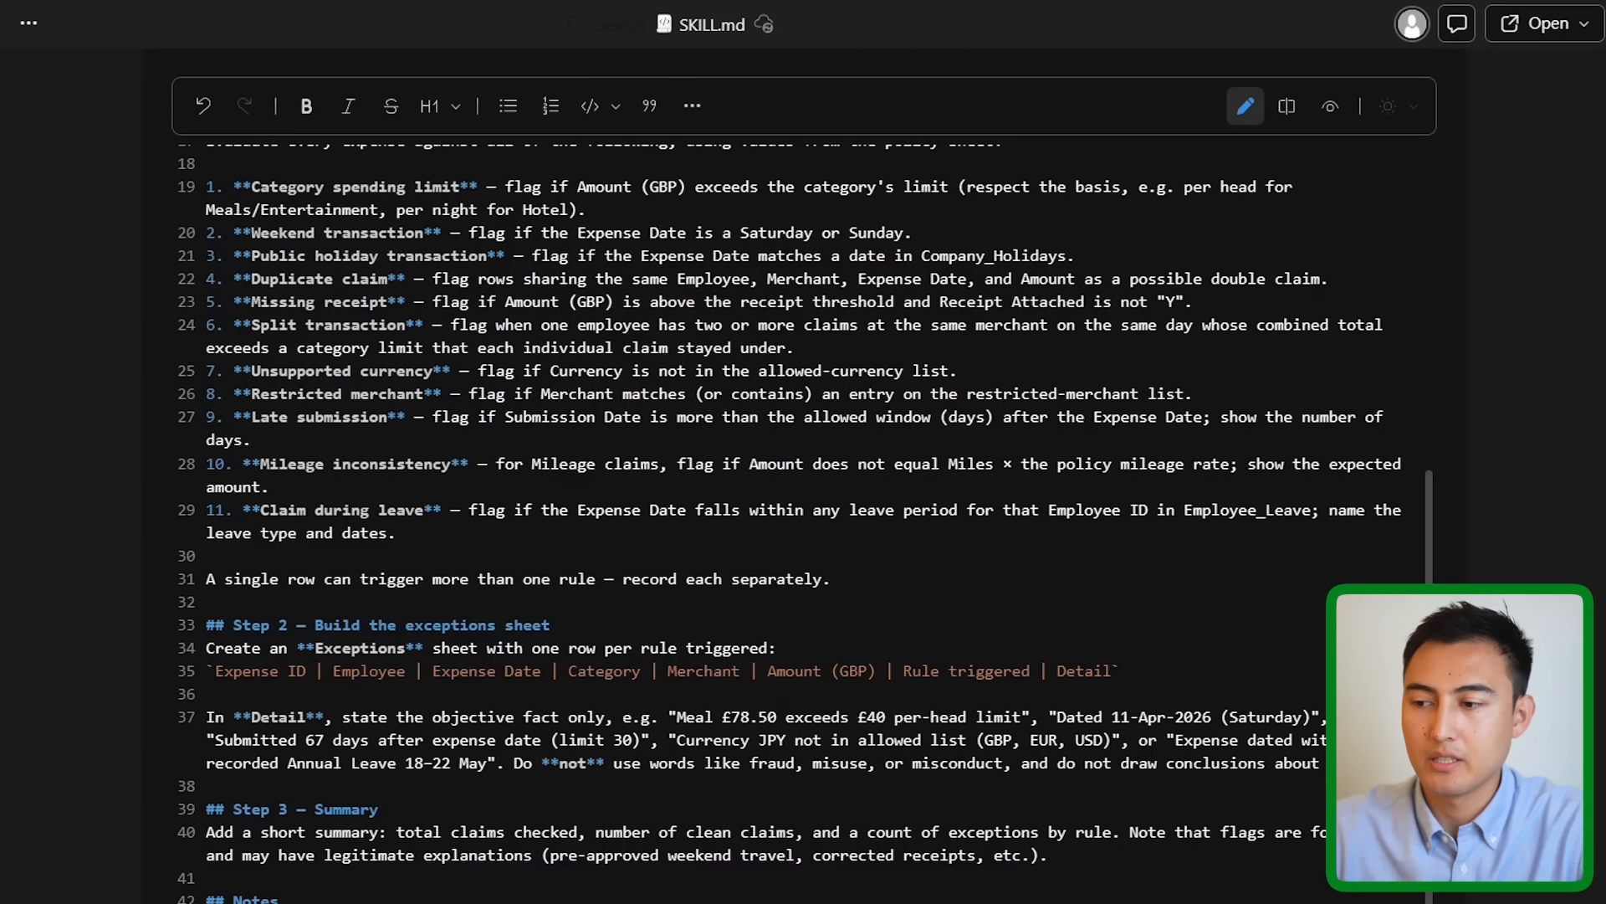
pyautogui.click(1577, 22)
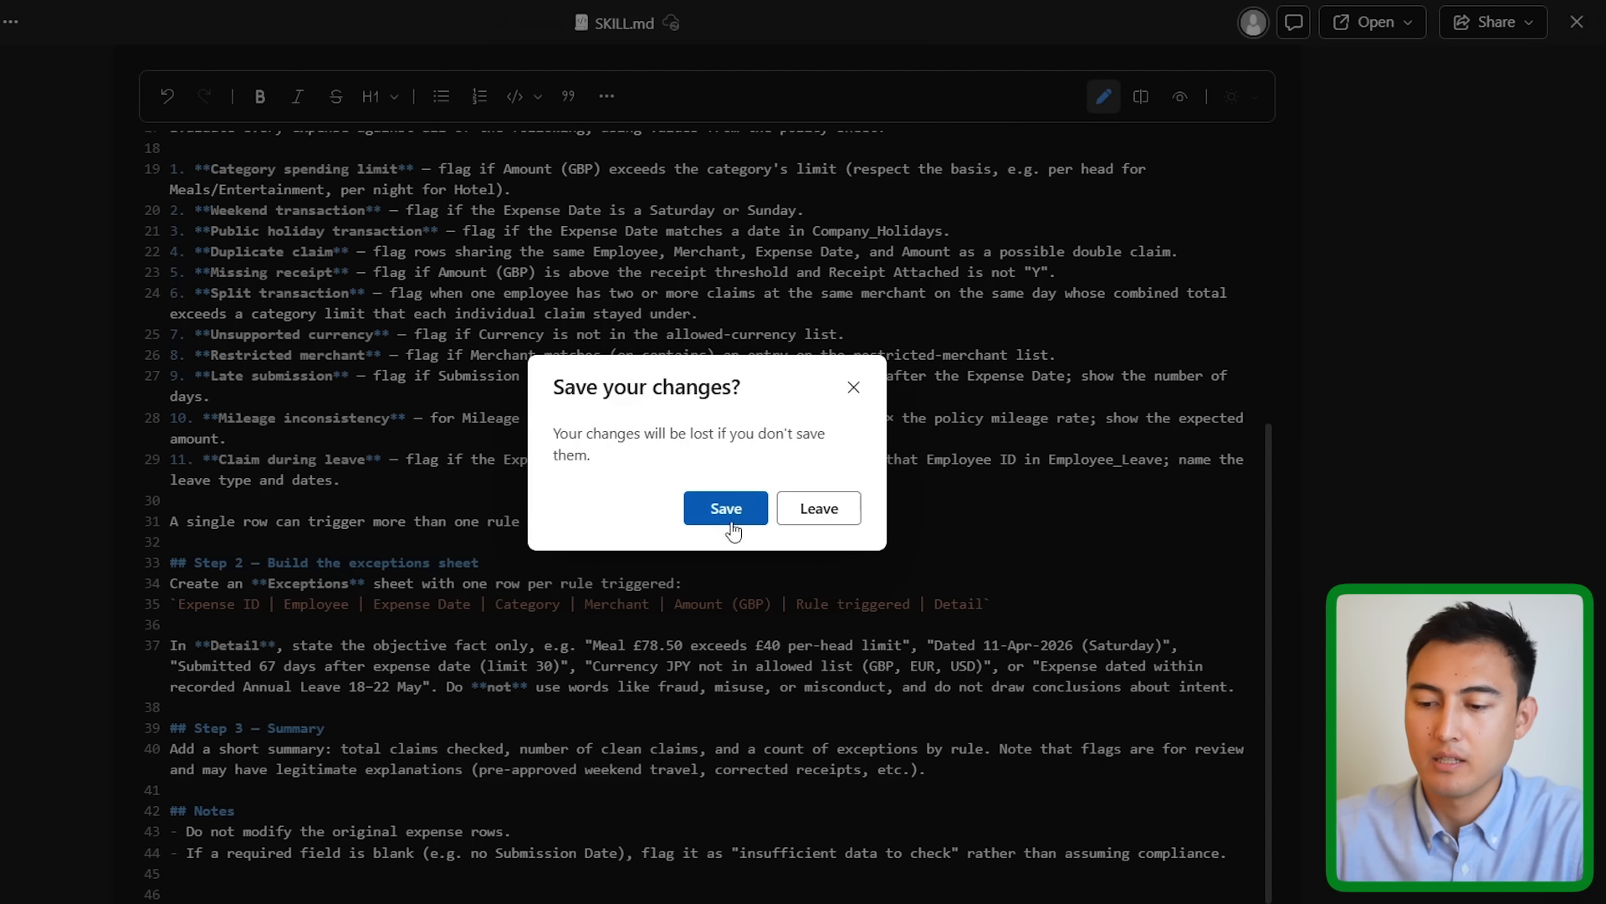
pyautogui.click(726, 509)
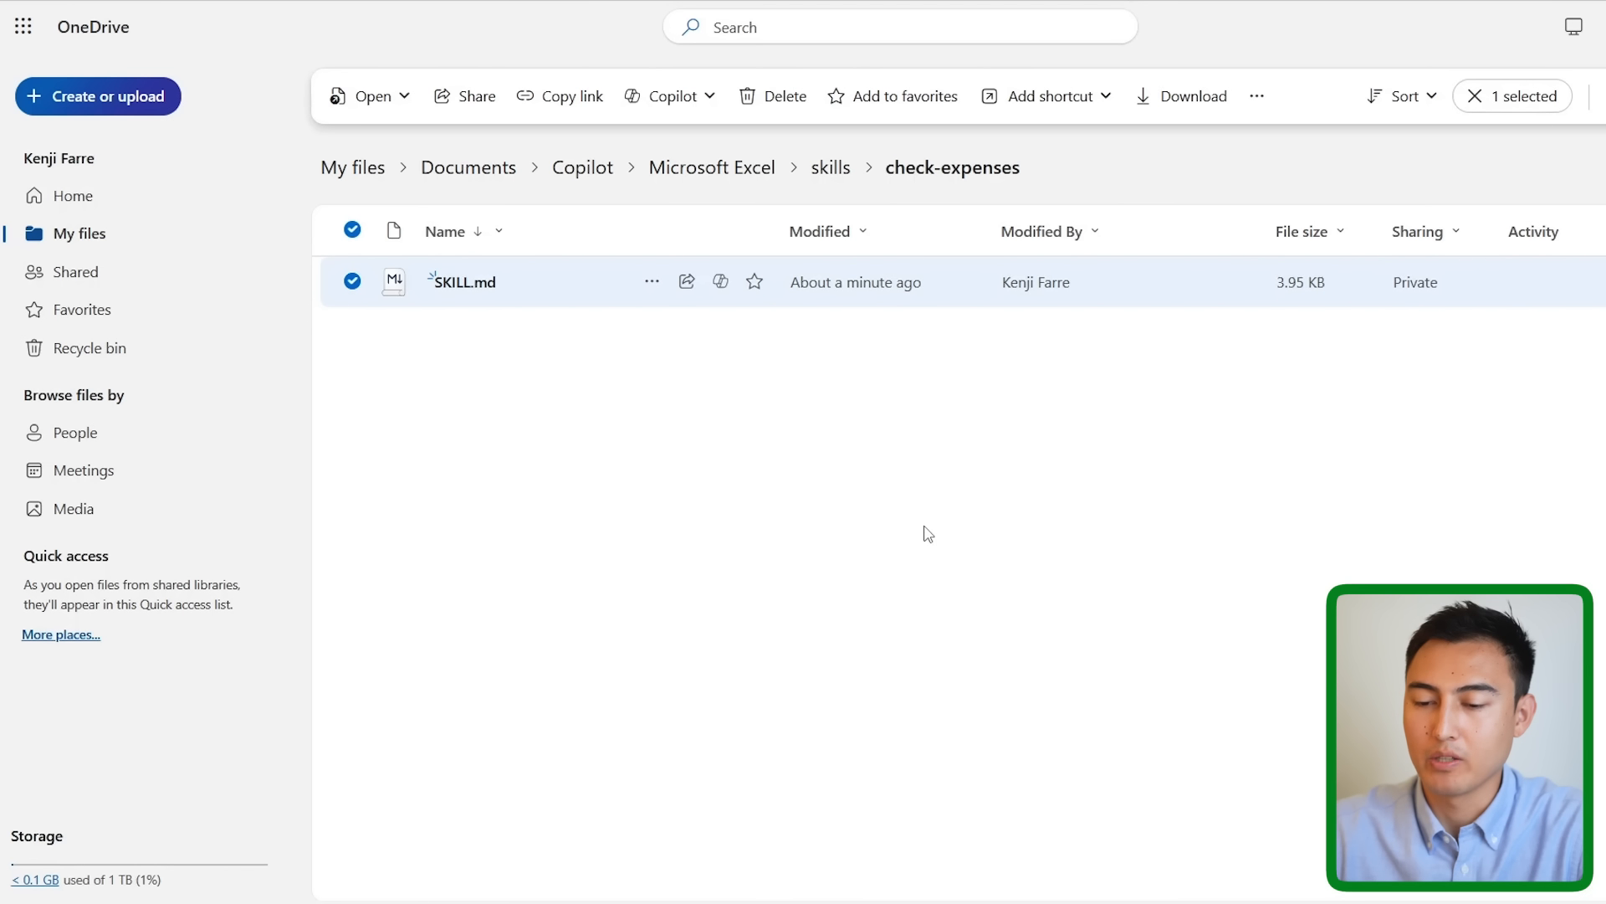
# - Return to the expenses workbook in Excel and enable the check-expenses custom skill for Copilot
pyautogui.click(927, 532)
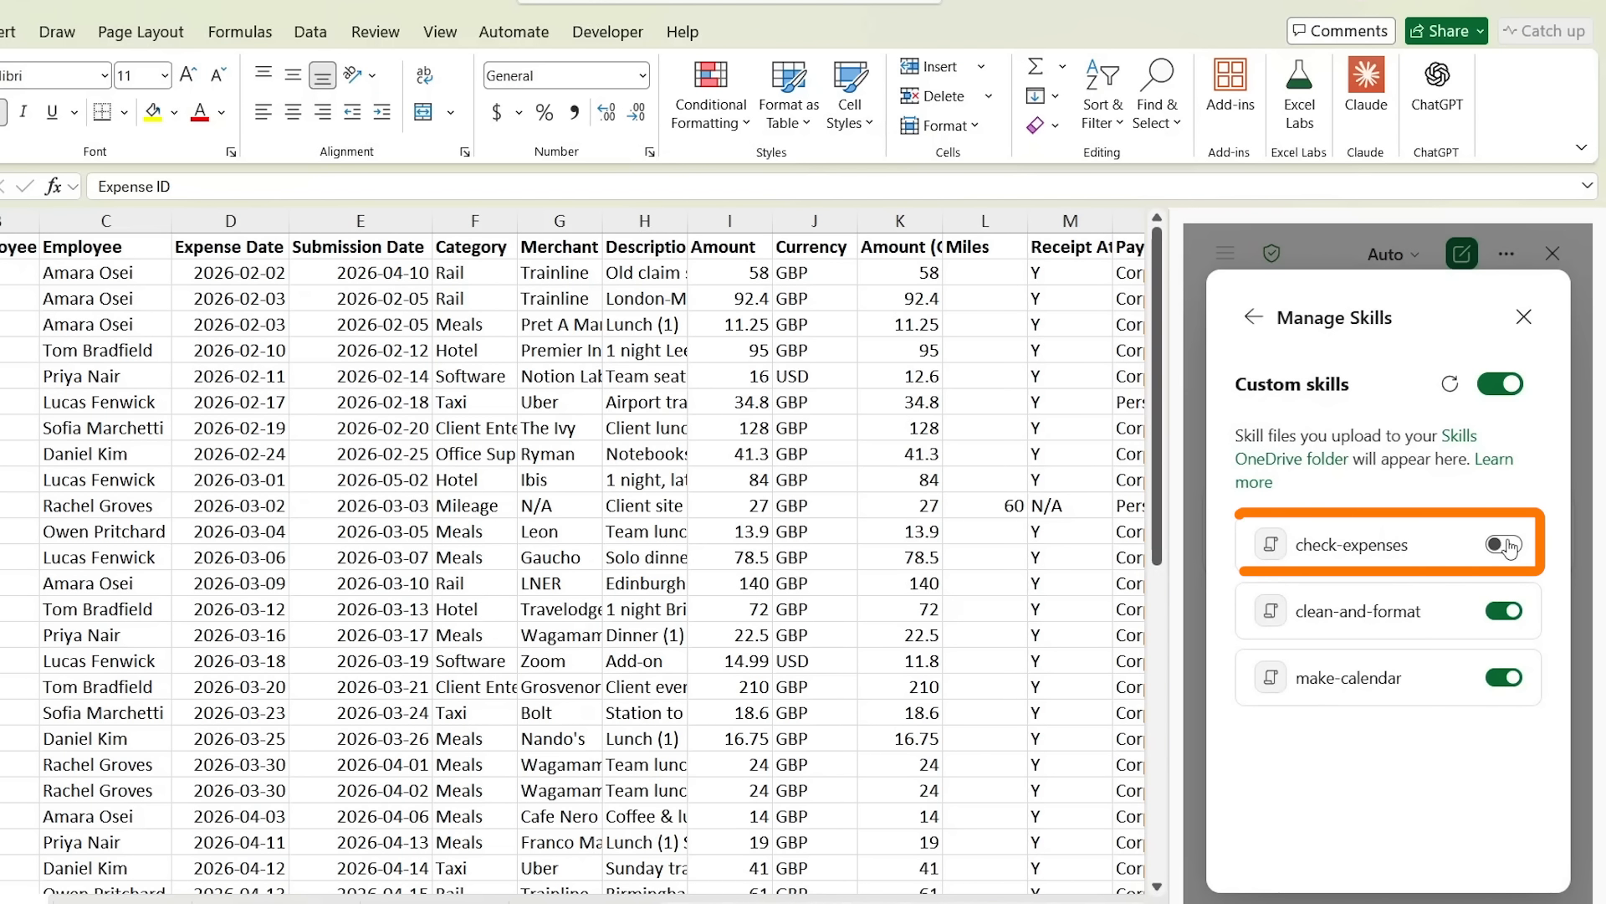
pyautogui.click(1506, 545)
pyautogui.click(1523, 317)
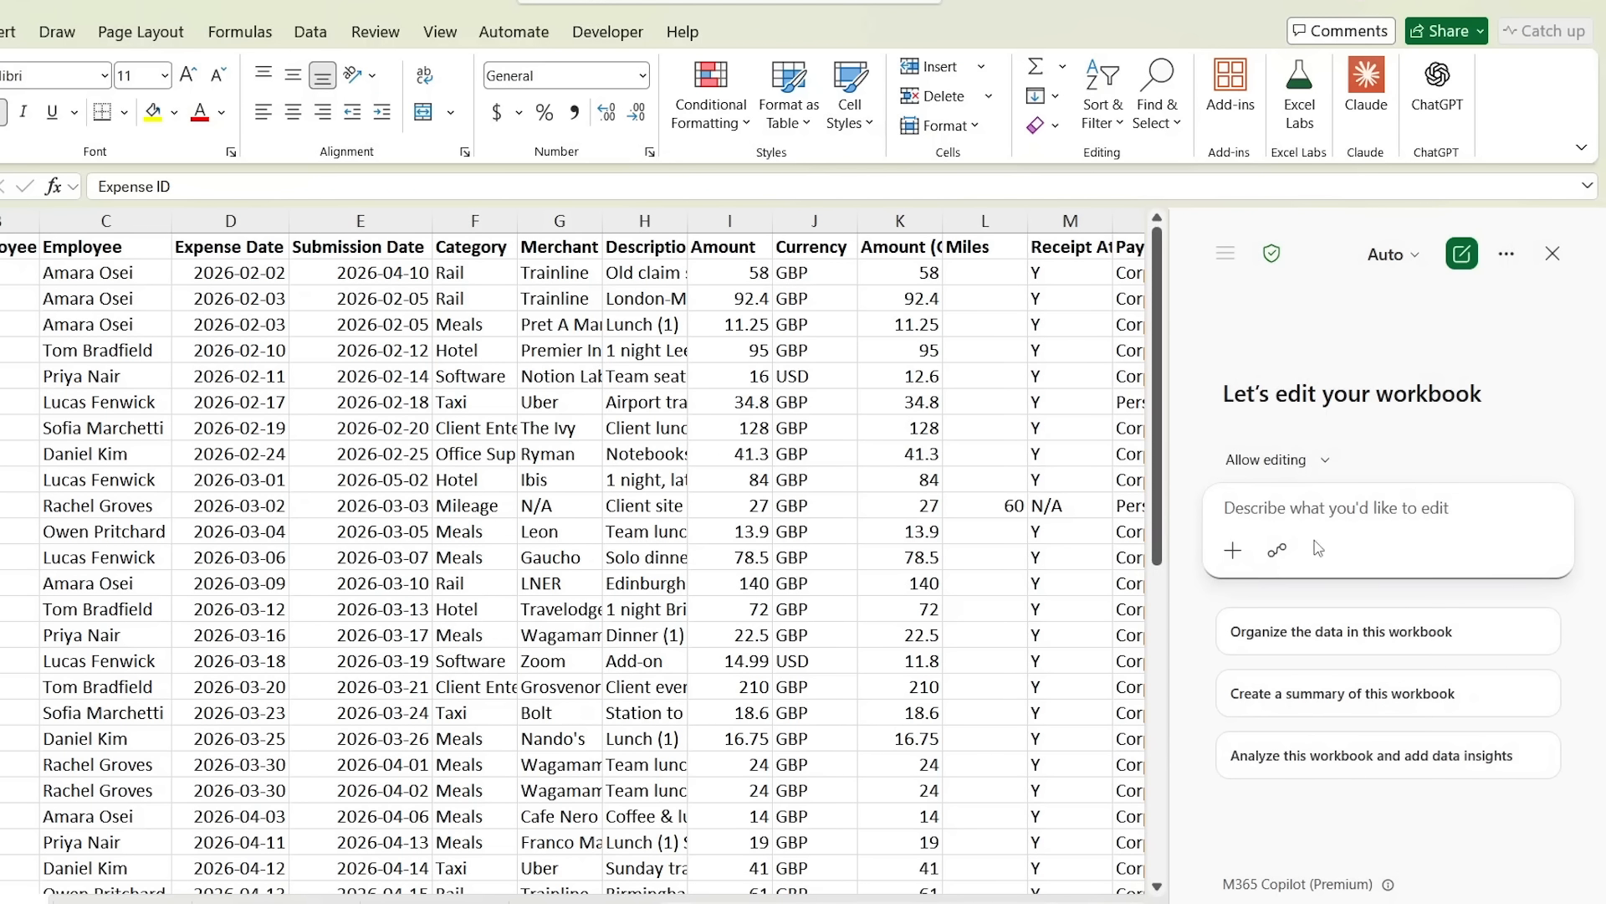
pyautogui.write('@che')
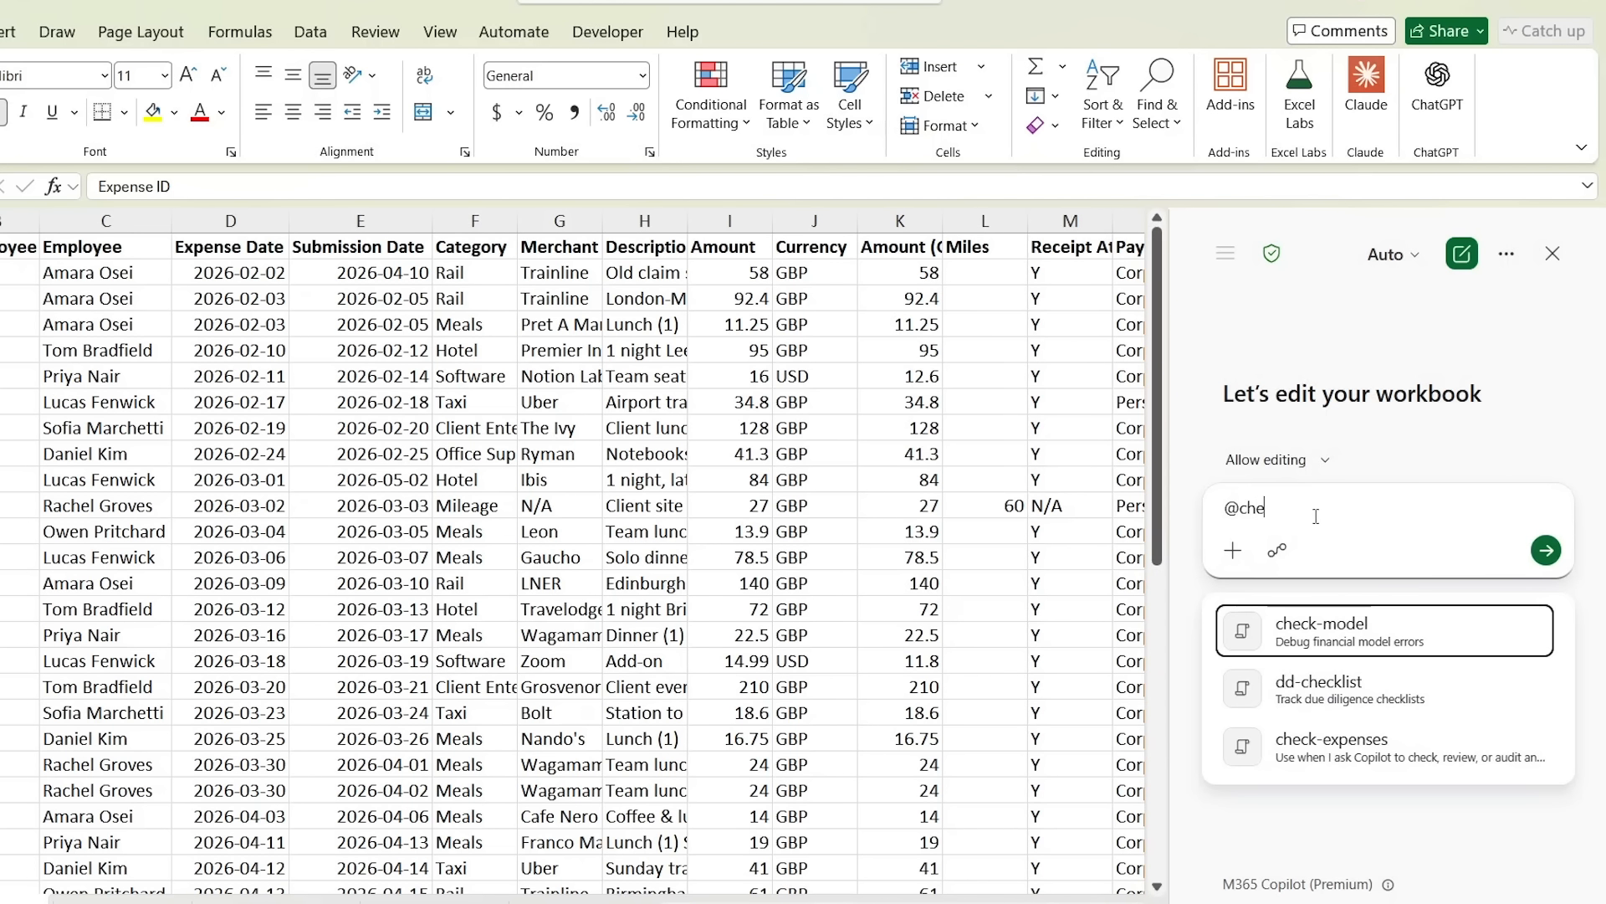
pyautogui.click(1351, 753)
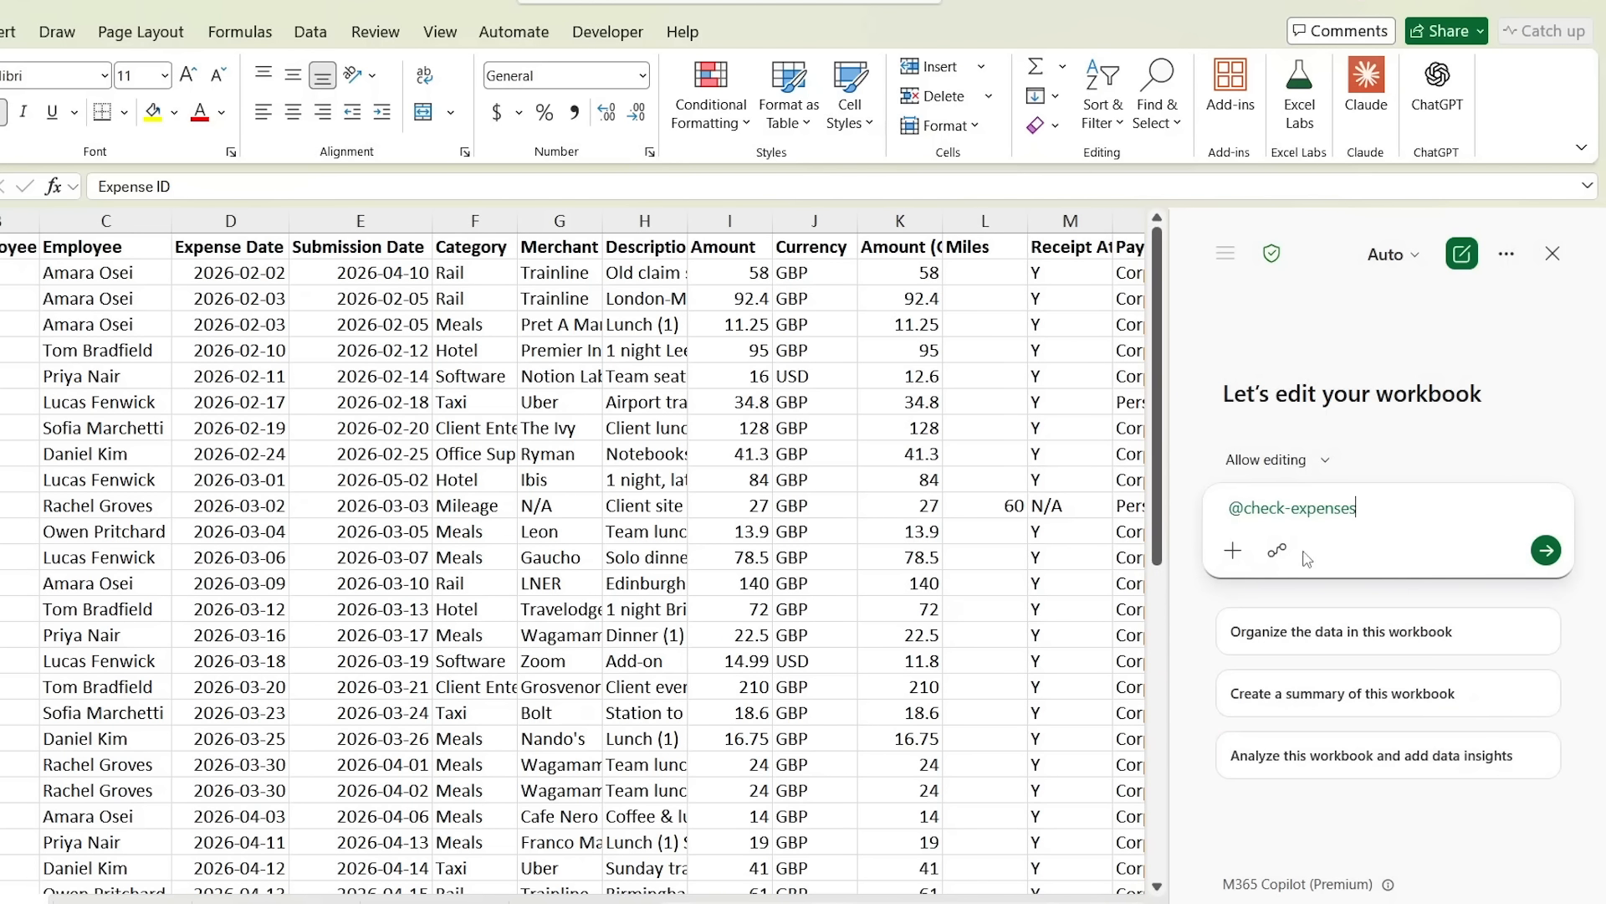
pyautogui.click(1547, 551)
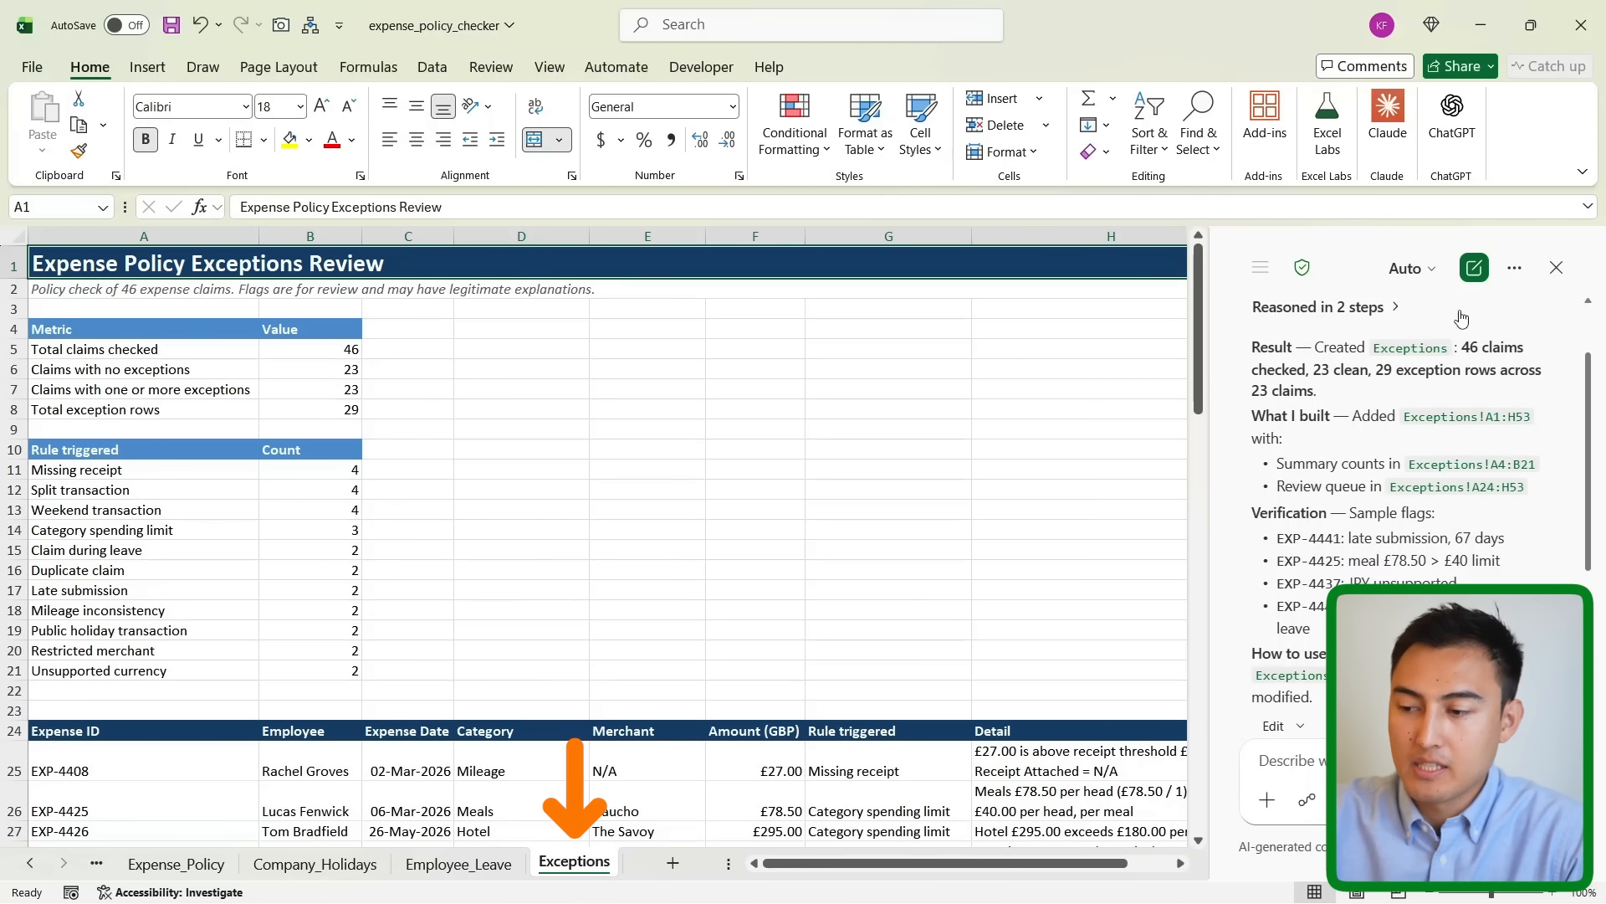
# - Close Copilot and review the claim totals and the rule counts in the summary of the Exceptions sheet
pyautogui.click(1554, 267)
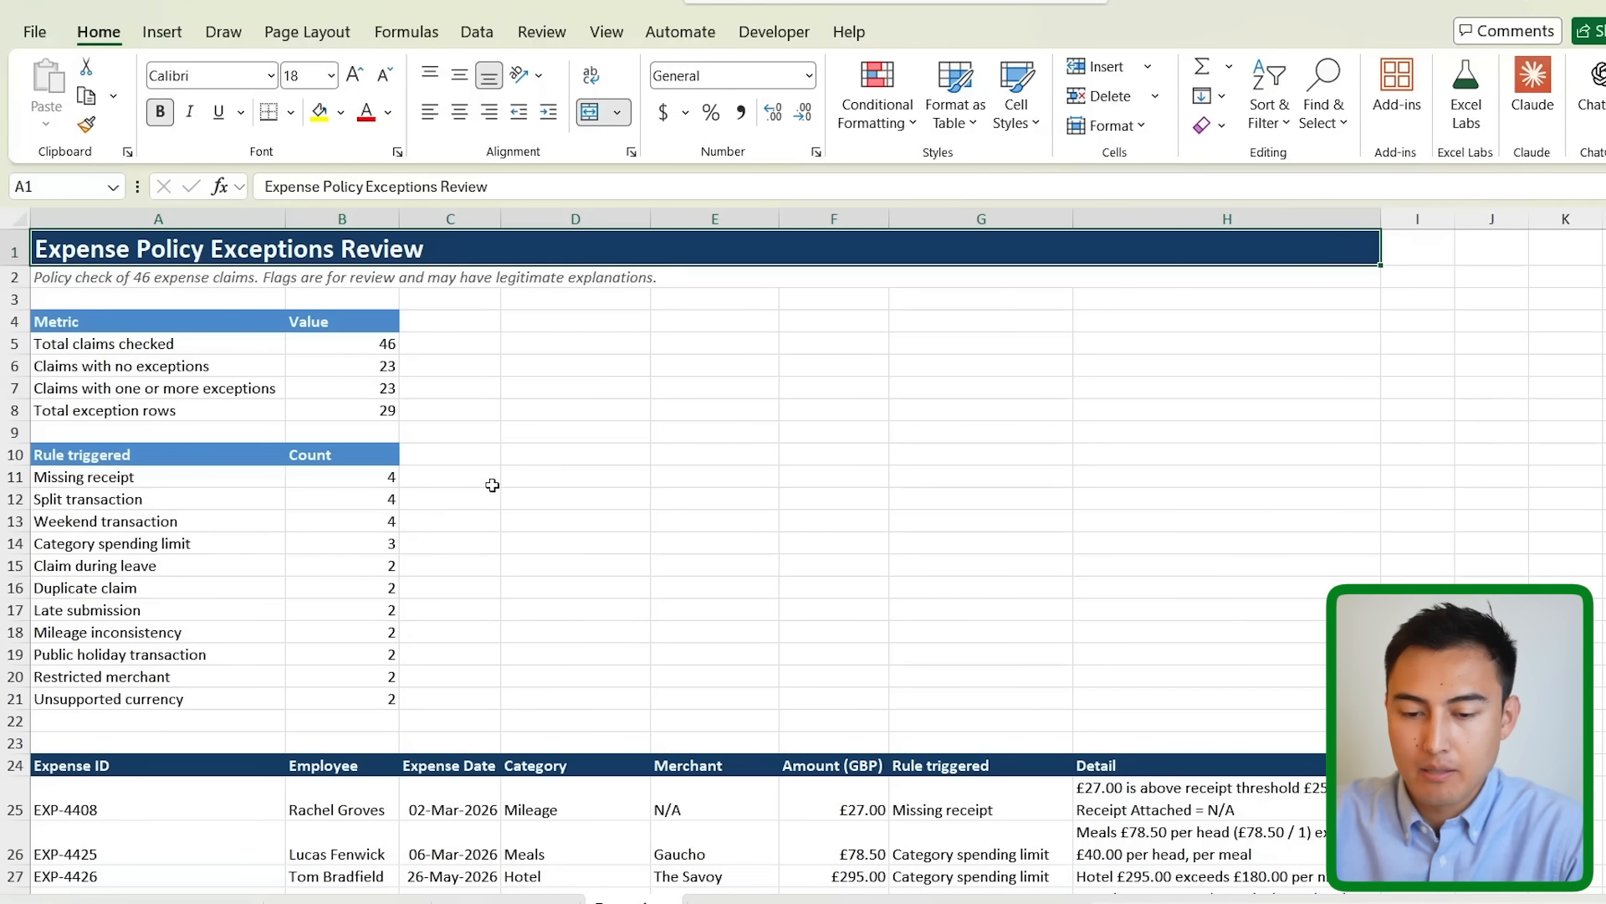
pyautogui.click(492, 485)
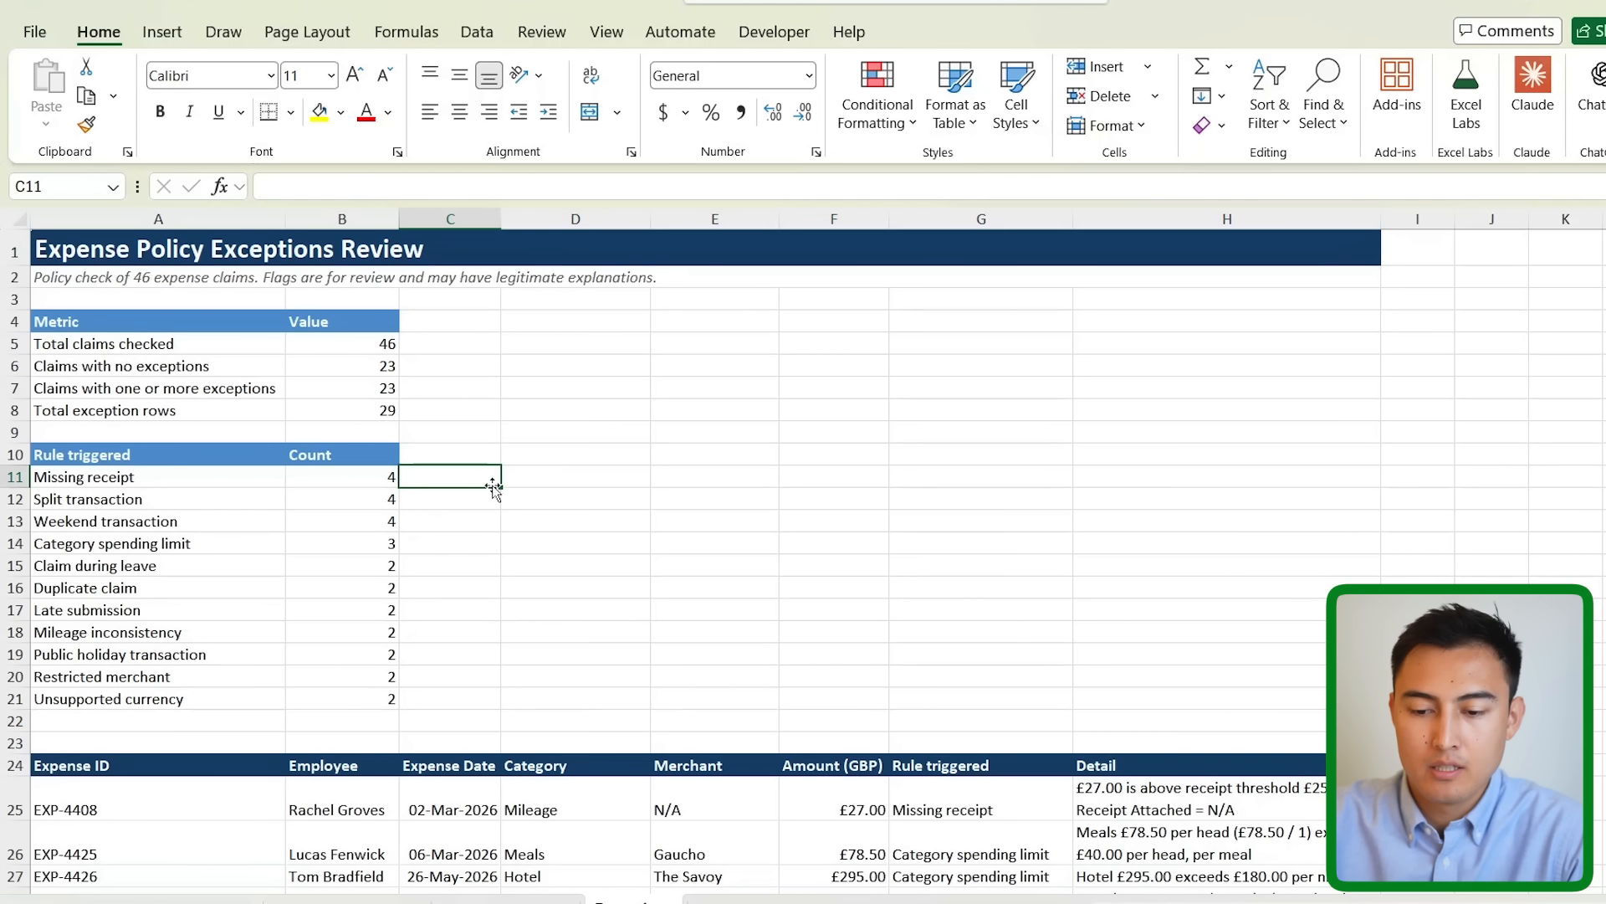
pyautogui.scroll(1, 549, 555)
pyautogui.moveTo(251, 354); pyautogui.dragTo(426, 353)
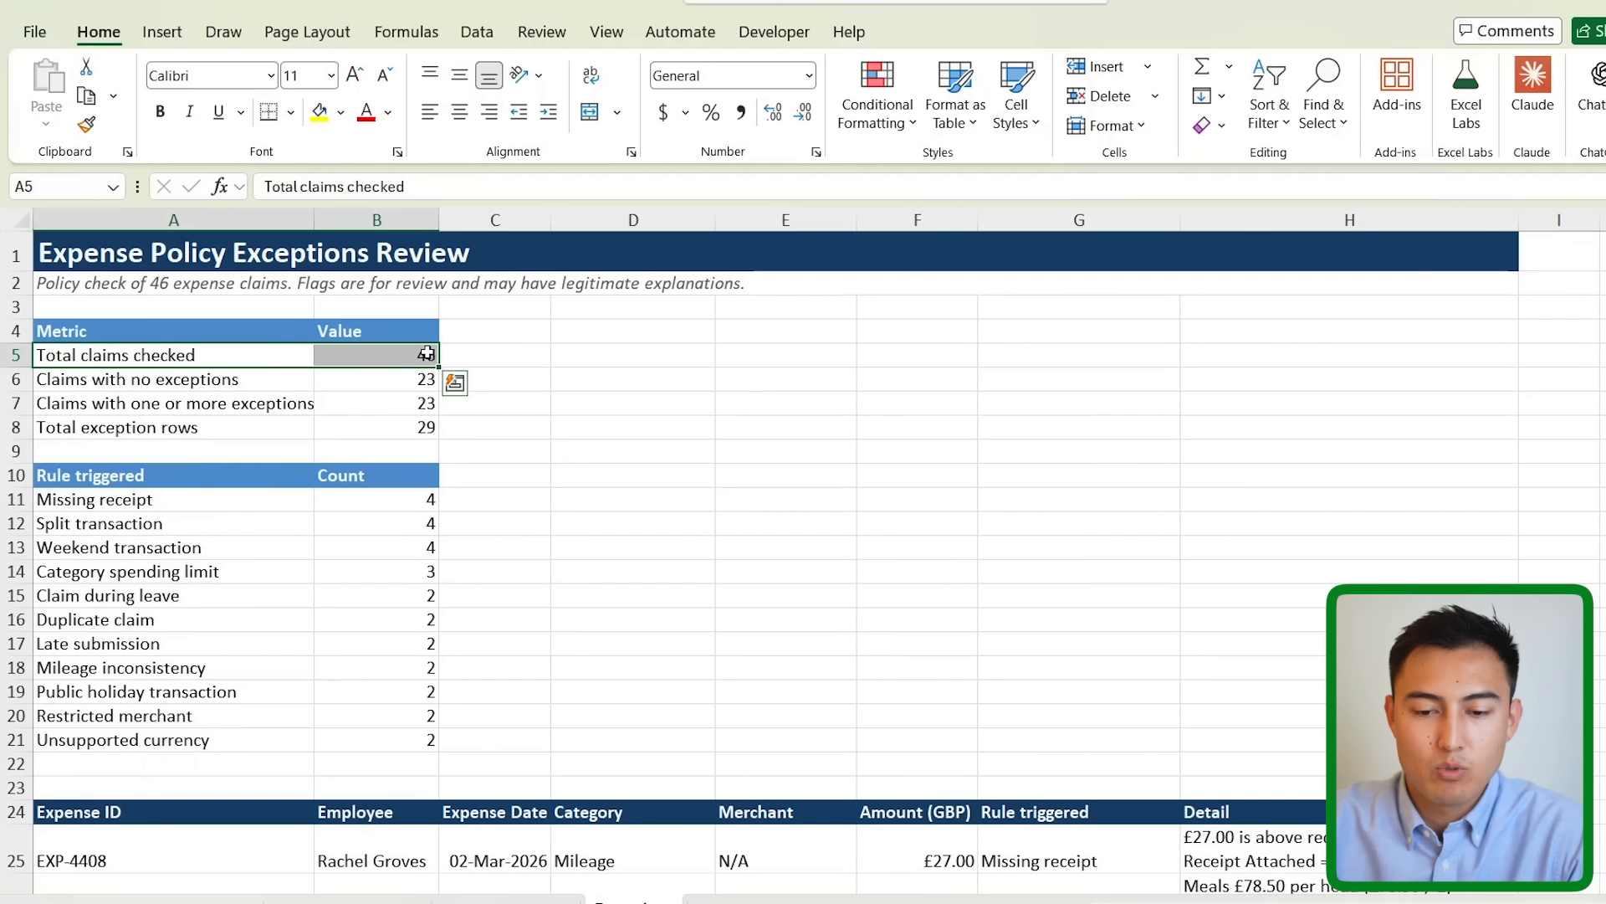
pyautogui.click(383, 396)
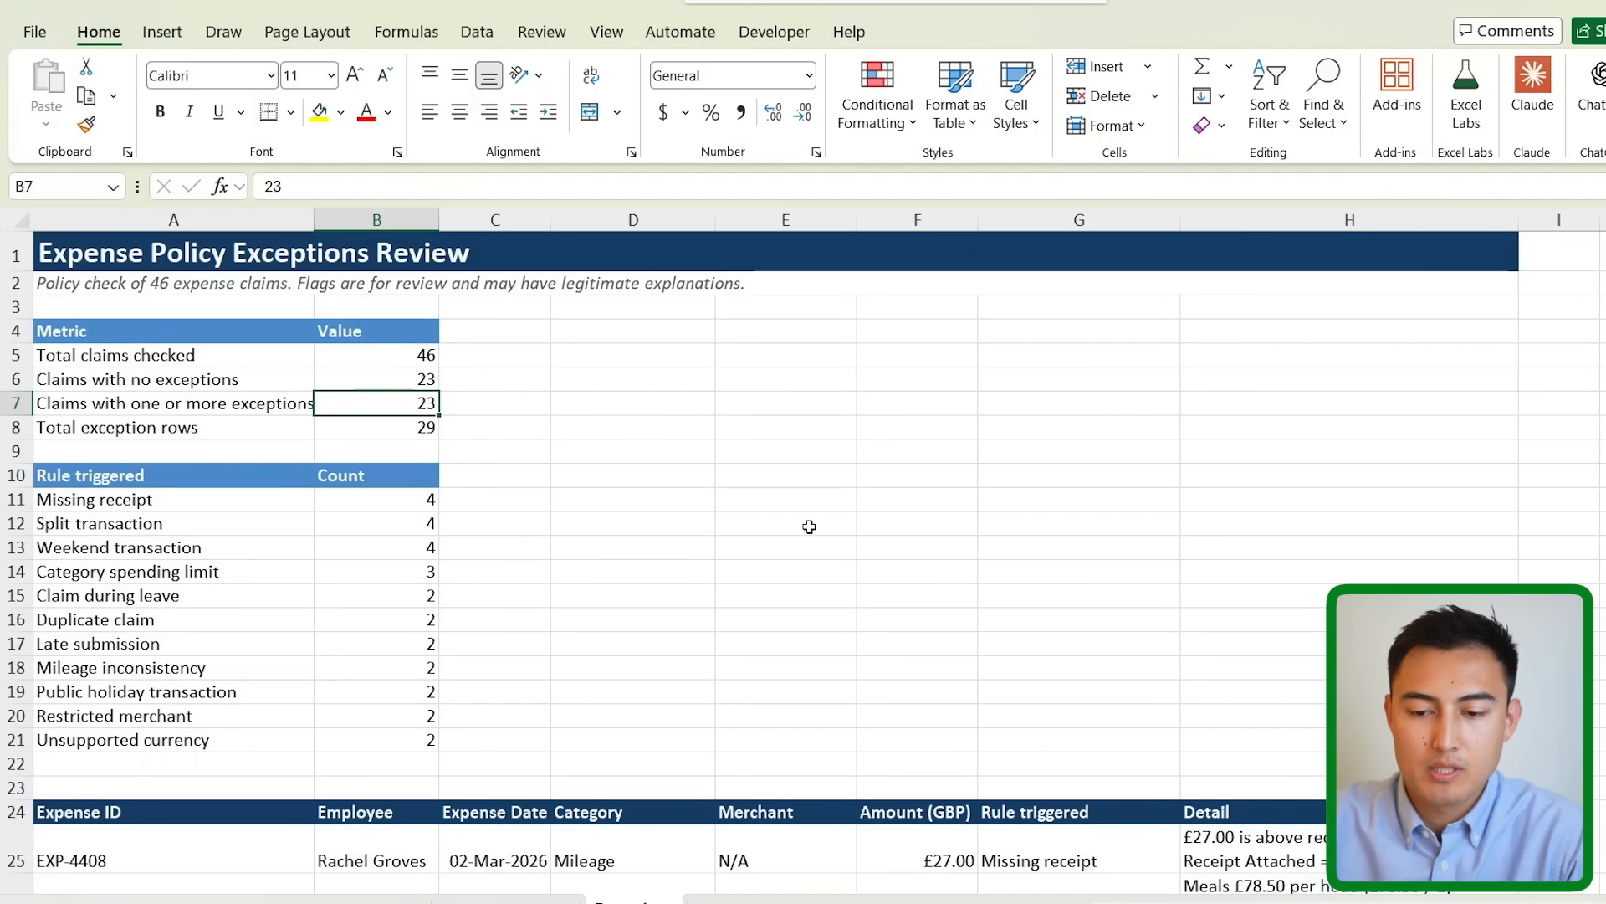
# - Examine the Expense ID, Employee, Rule triggered and Detail columns for the first flagged claim in the exceptions table
pyautogui.scroll(-6, 809, 526)
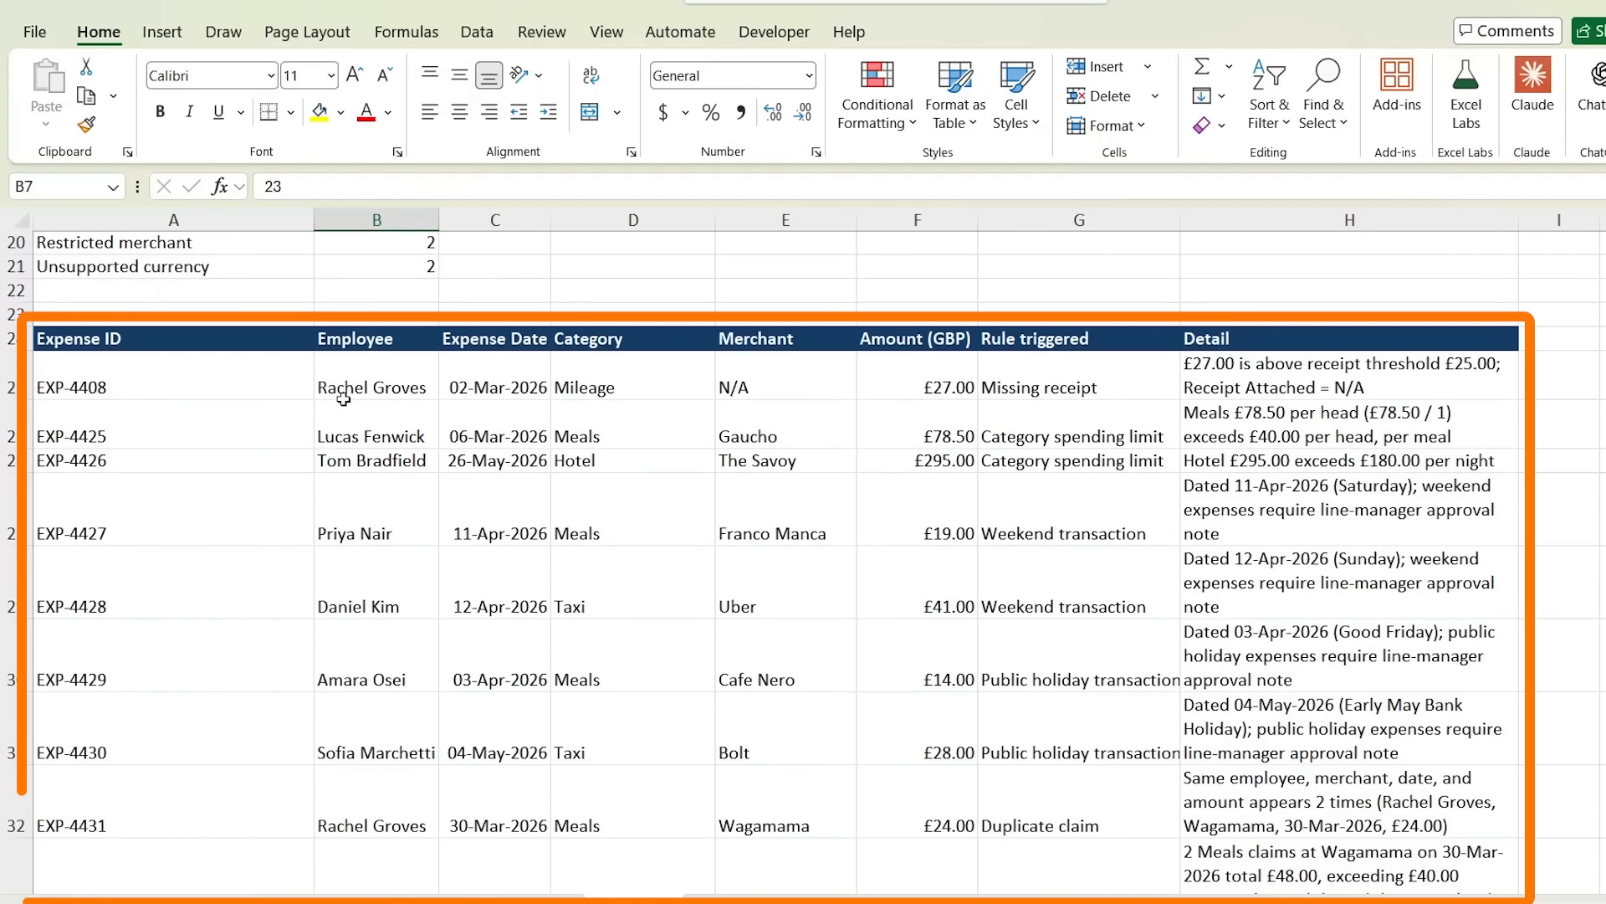
pyautogui.click(406, 381)
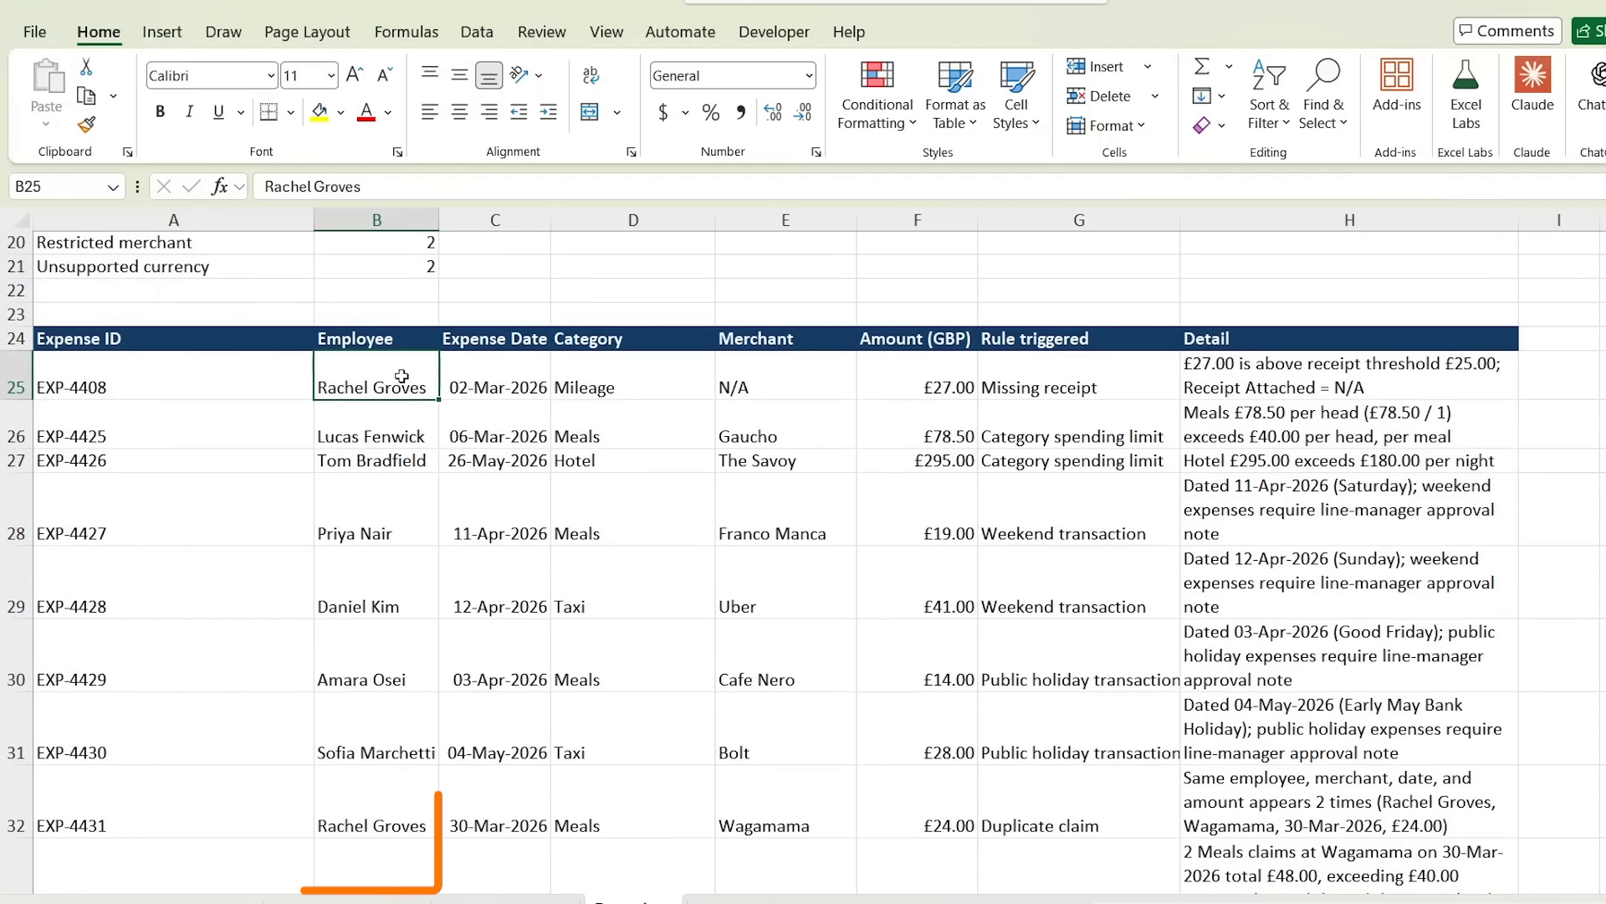
pyautogui.click(202, 383)
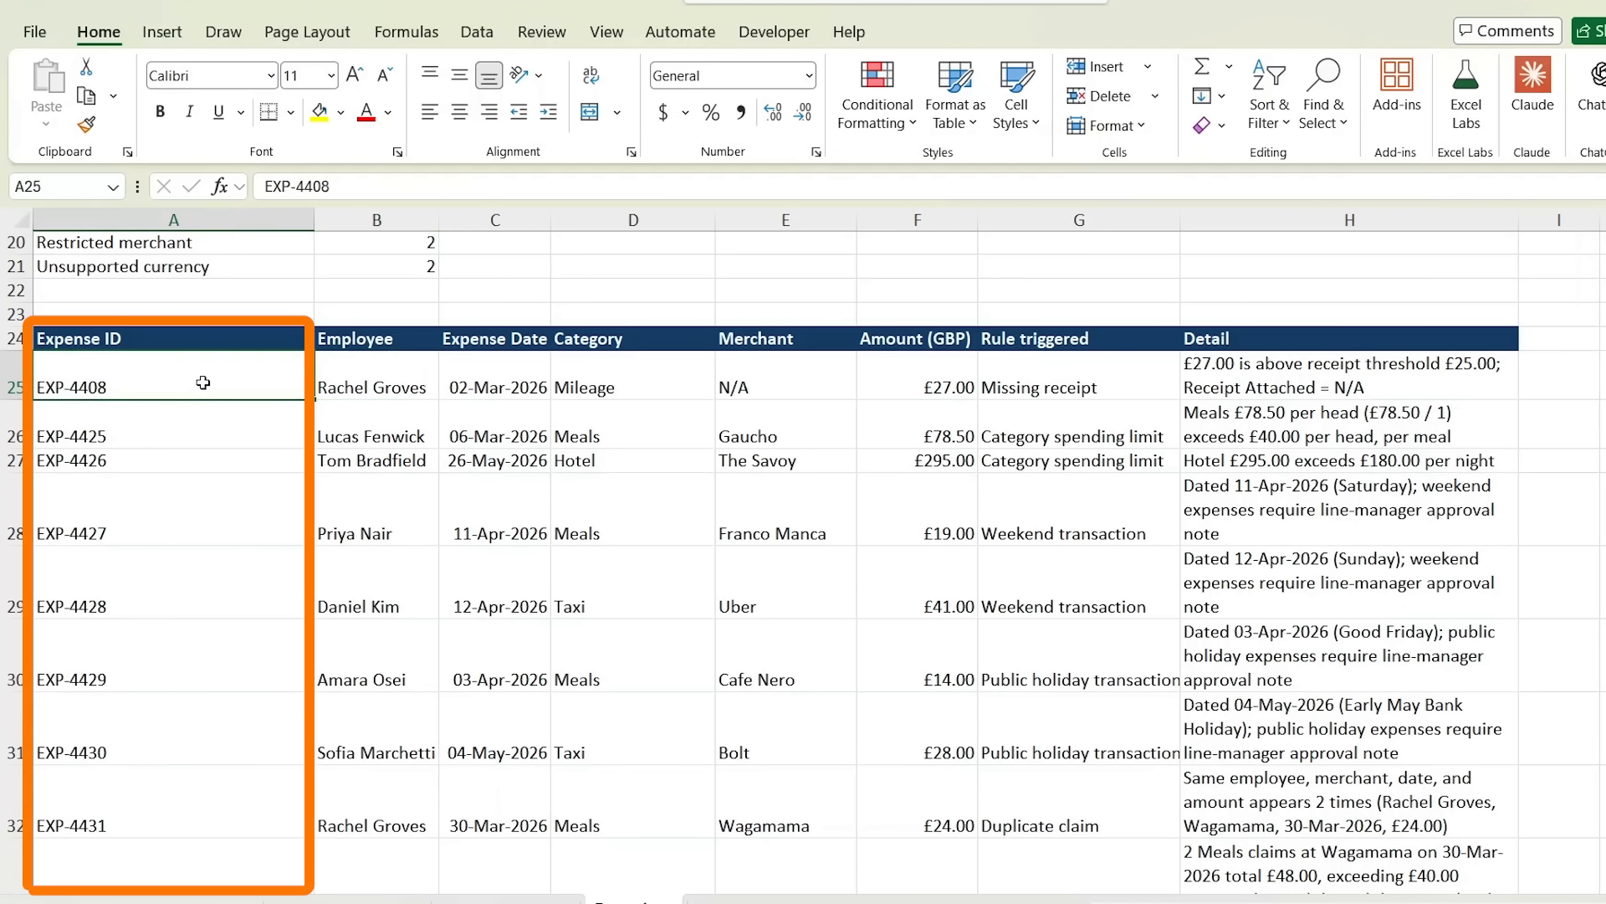
pyautogui.click(1141, 381)
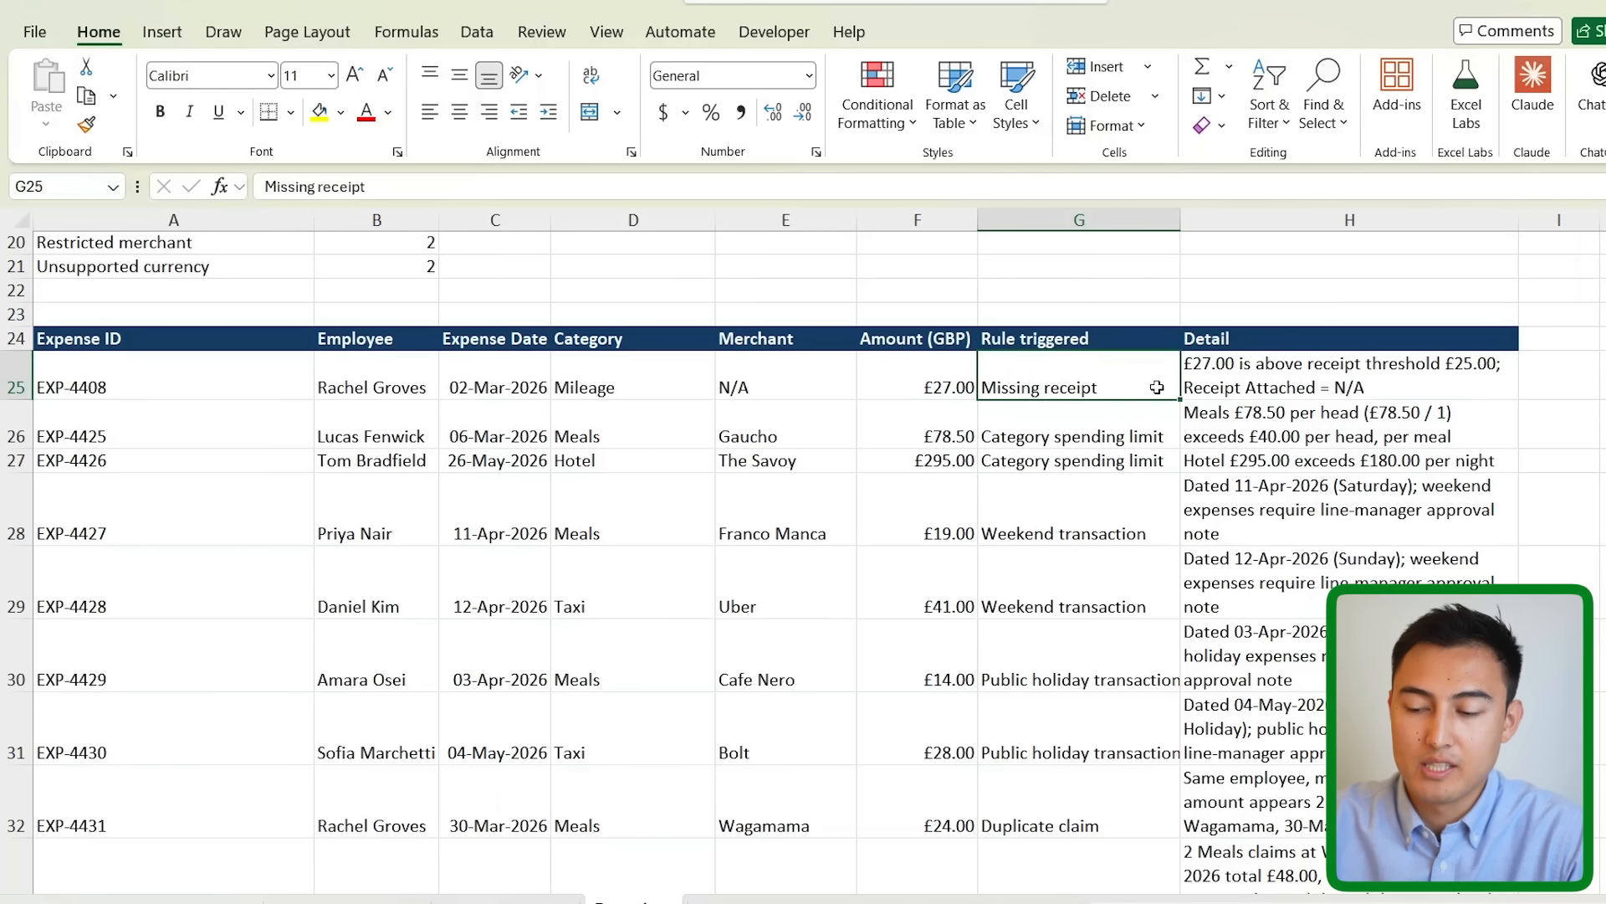
pyautogui.click(1238, 383)
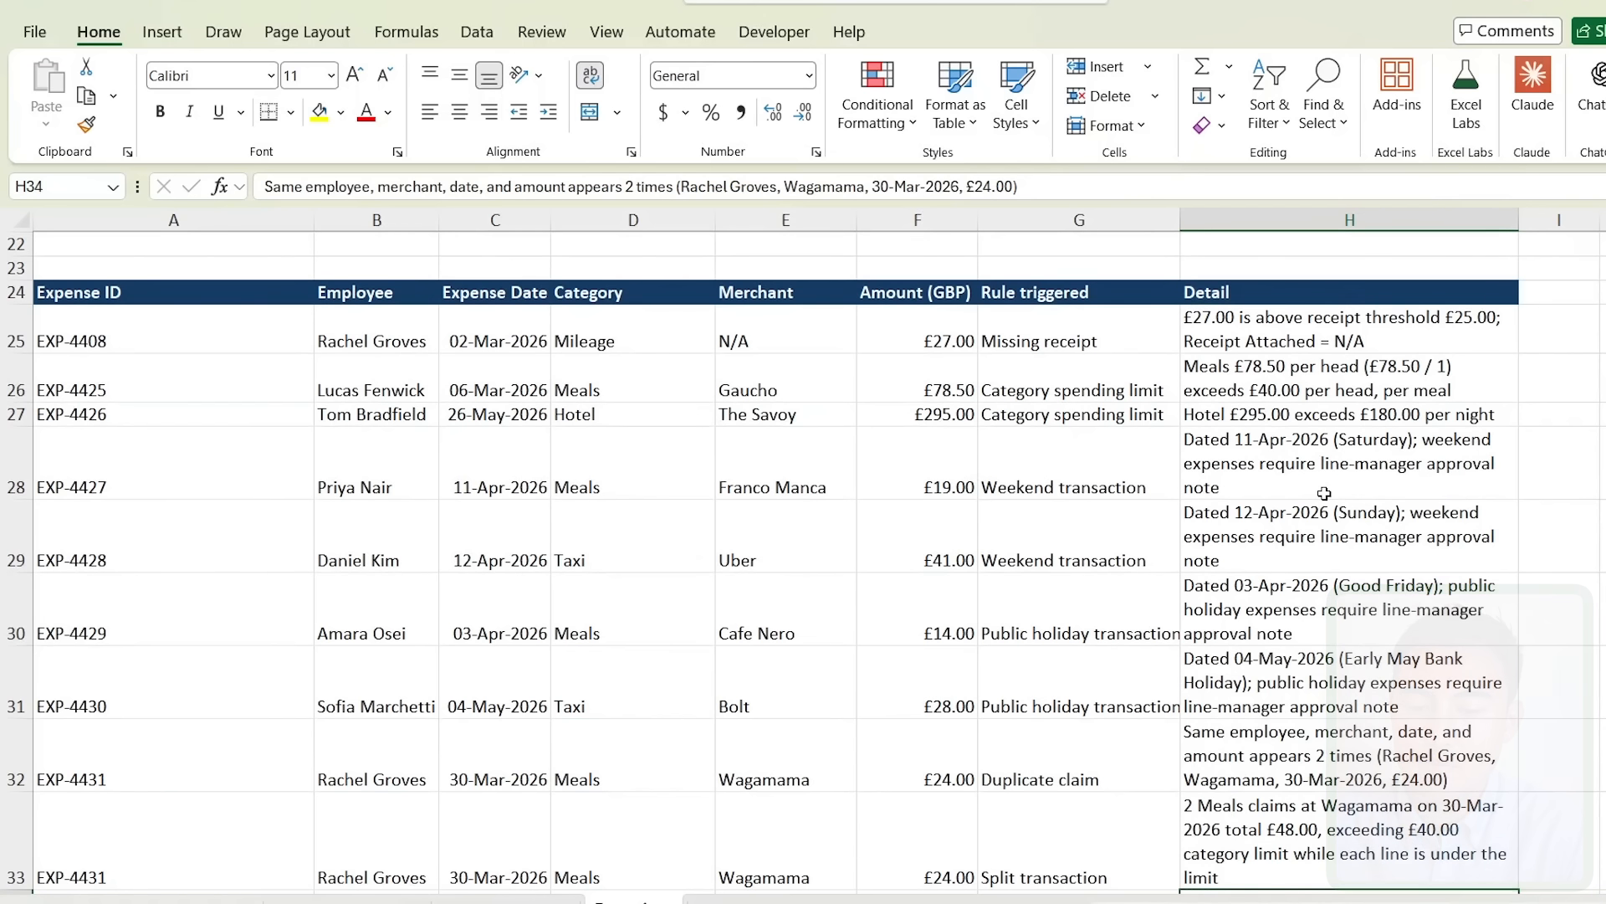
# - Compare the duplicate claim and split transaction entries for the Wagamama meals in rows 33 and 34
pyautogui.scroll(-5, 1322, 495)
pyautogui.click(1240, 467)
pyautogui.click(1221, 546)
pyautogui.click(1019, 562)
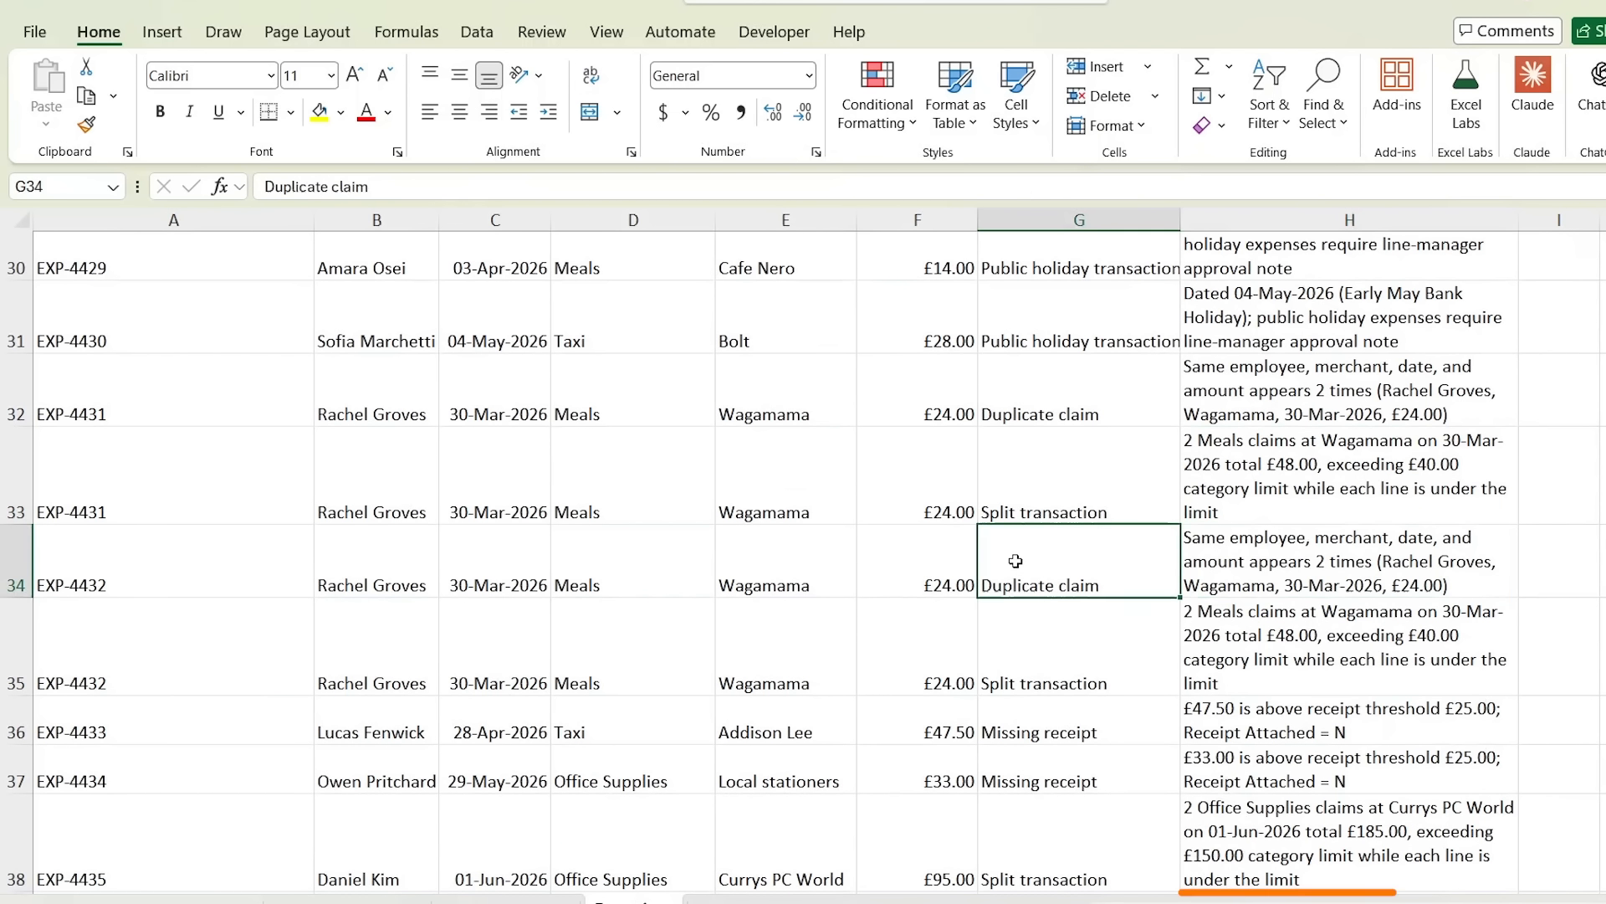
pyautogui.click(870, 563)
pyautogui.moveTo(364, 496); pyautogui.dragTo(1120, 554)
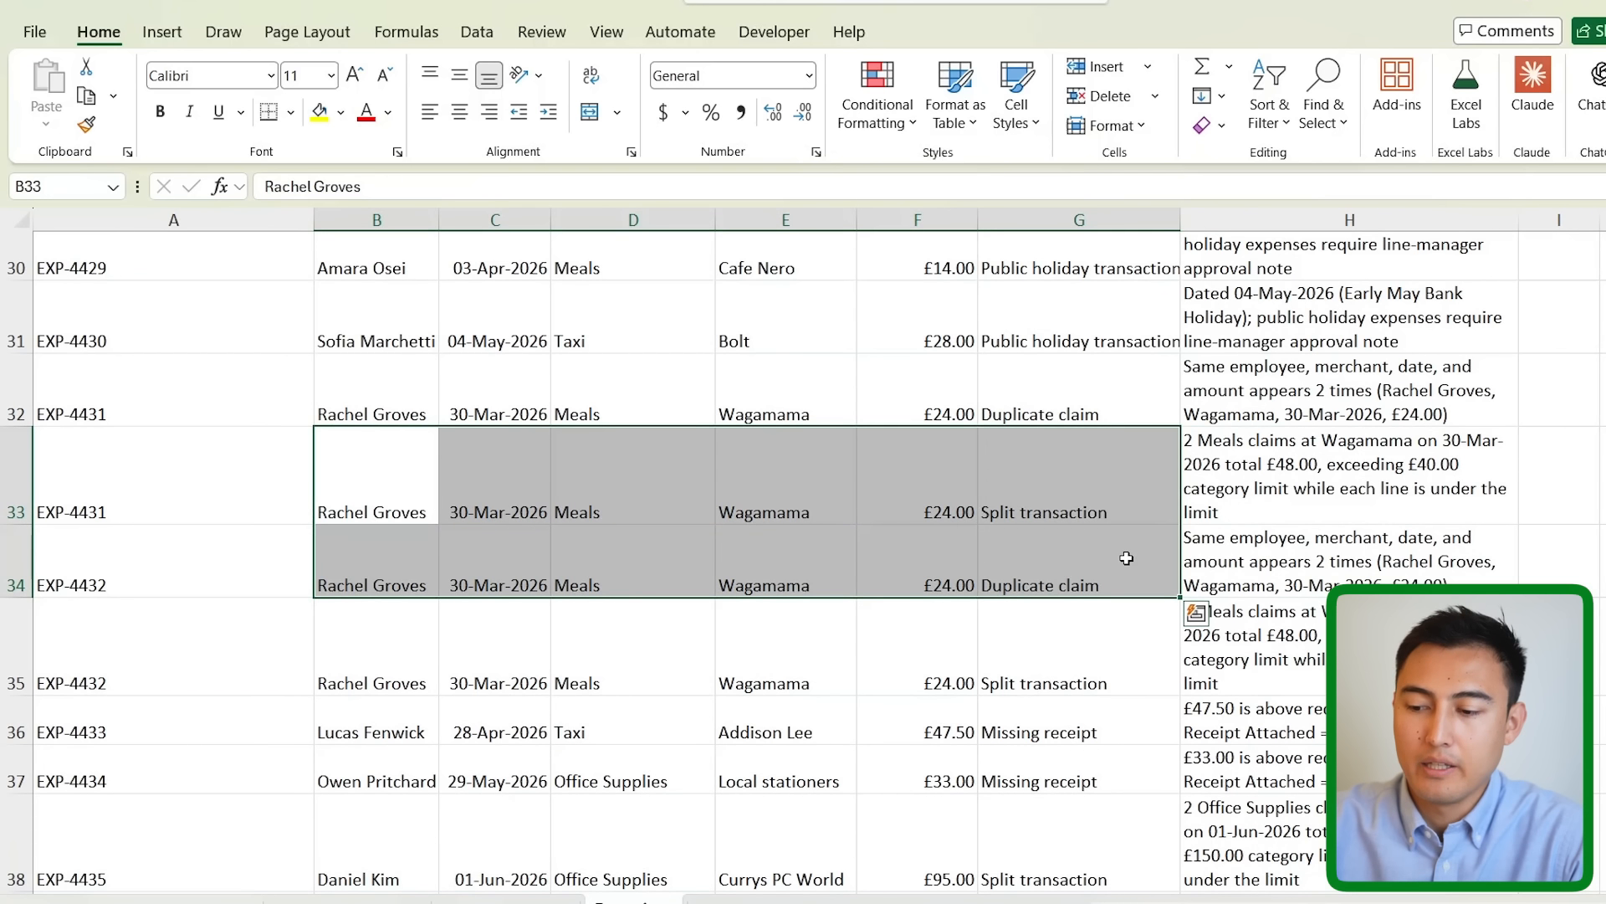
# - Examine the Detail explanation for the duplicate Wagamama claim in row 34
pyautogui.click(1343, 563)
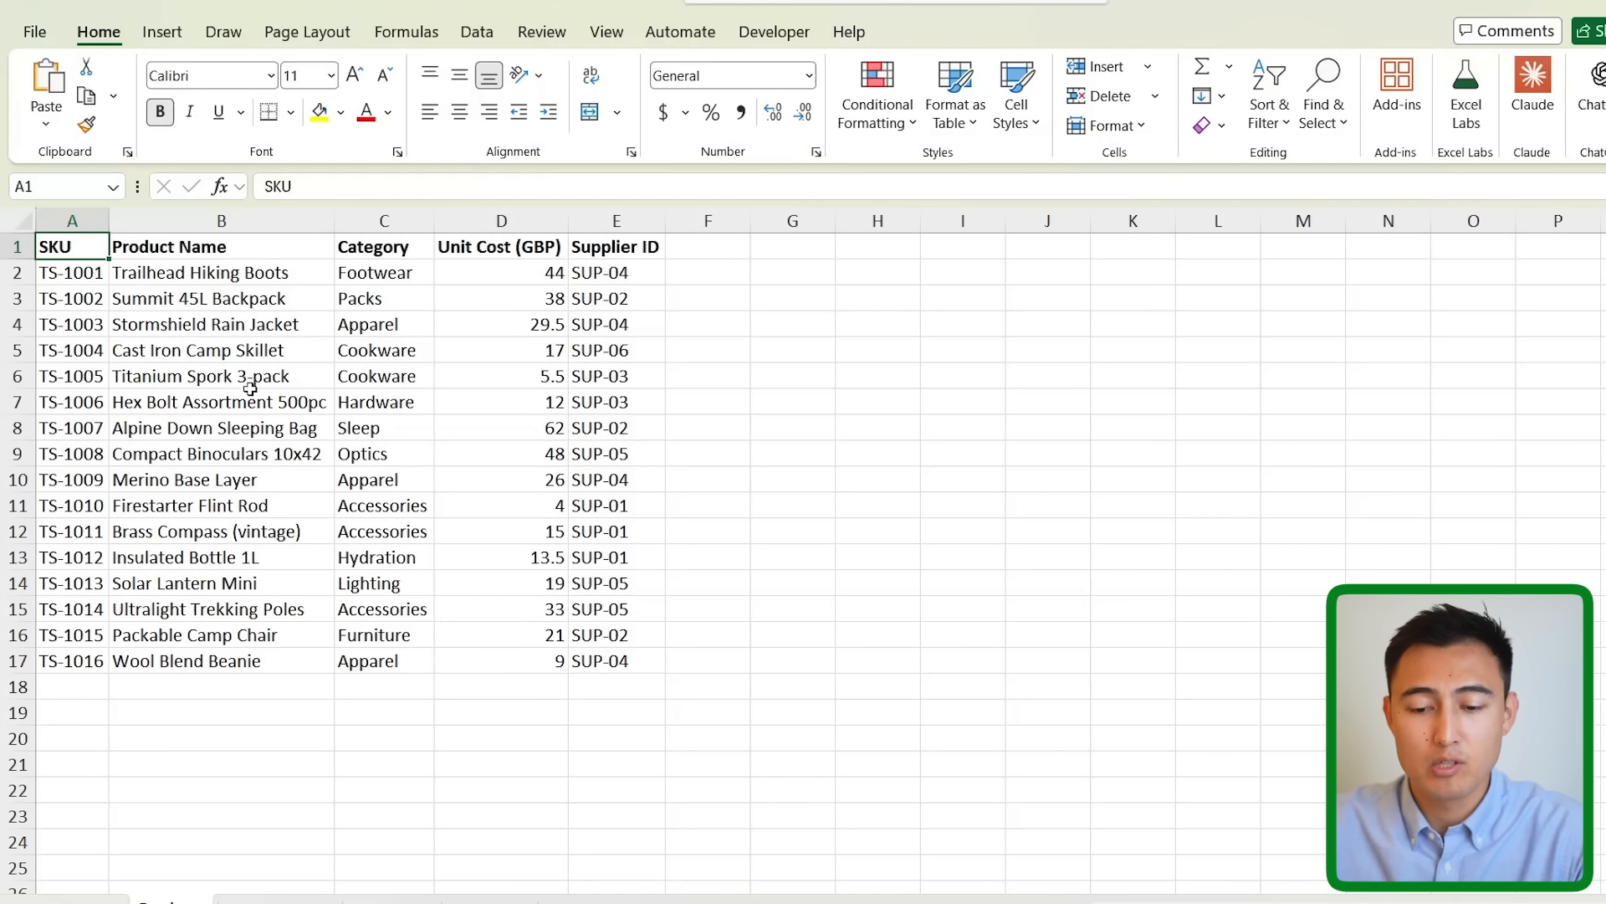
# - Review the Products, Sales_History, Inventory and Suppliers sheets in the inventory reorder planner workbook
pyautogui.click(236, 402)
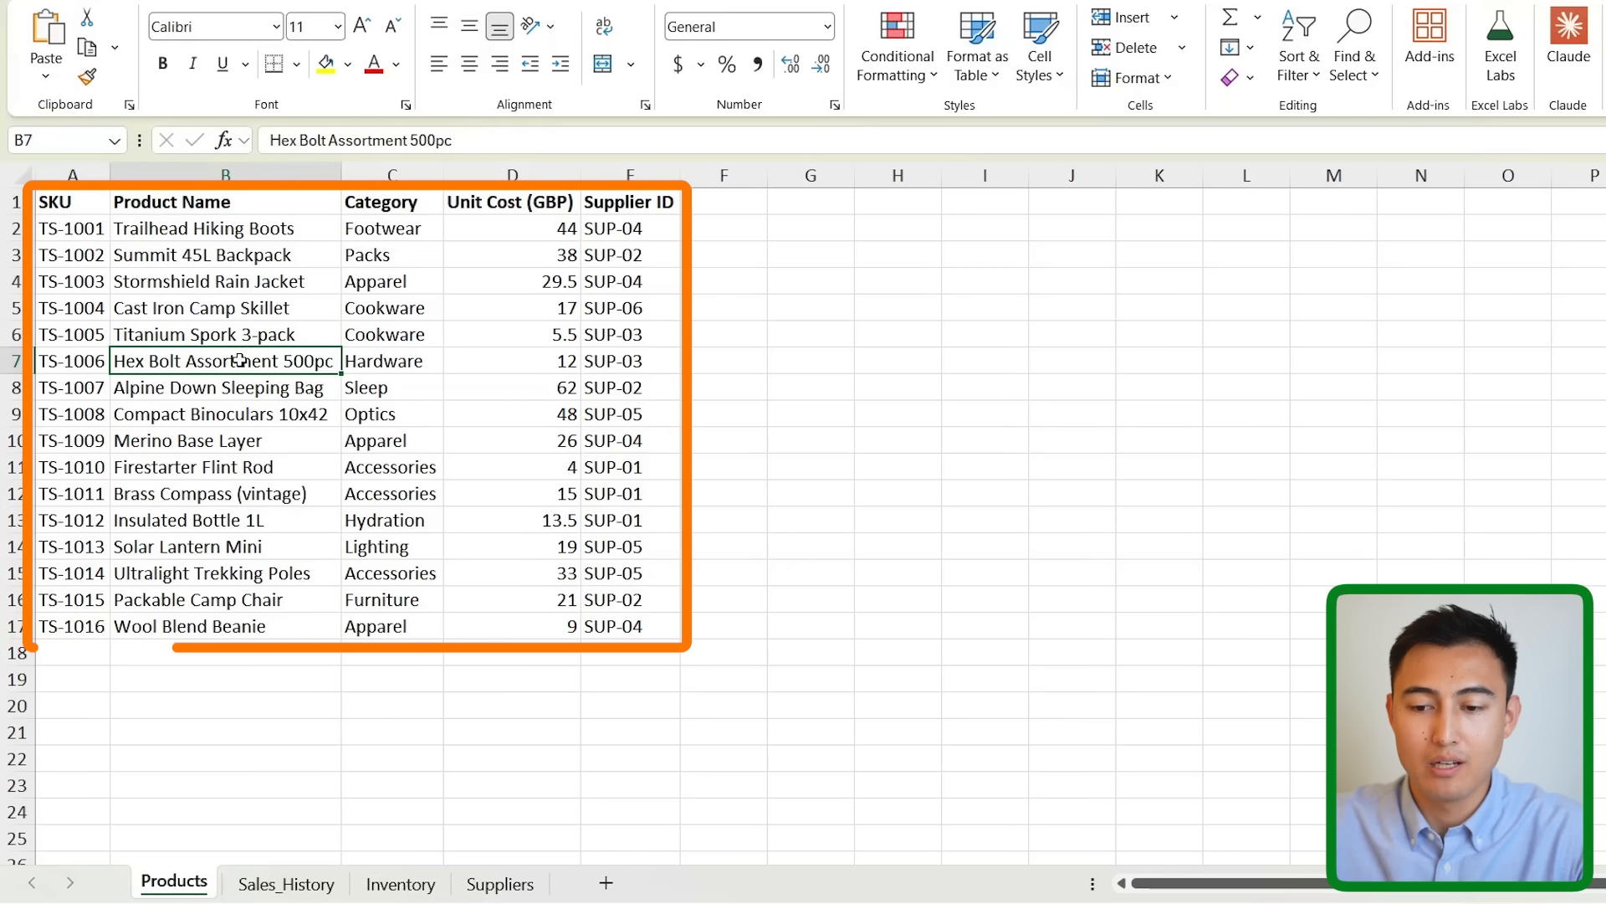
pyautogui.hotkey('ctrl', 'pagedown')
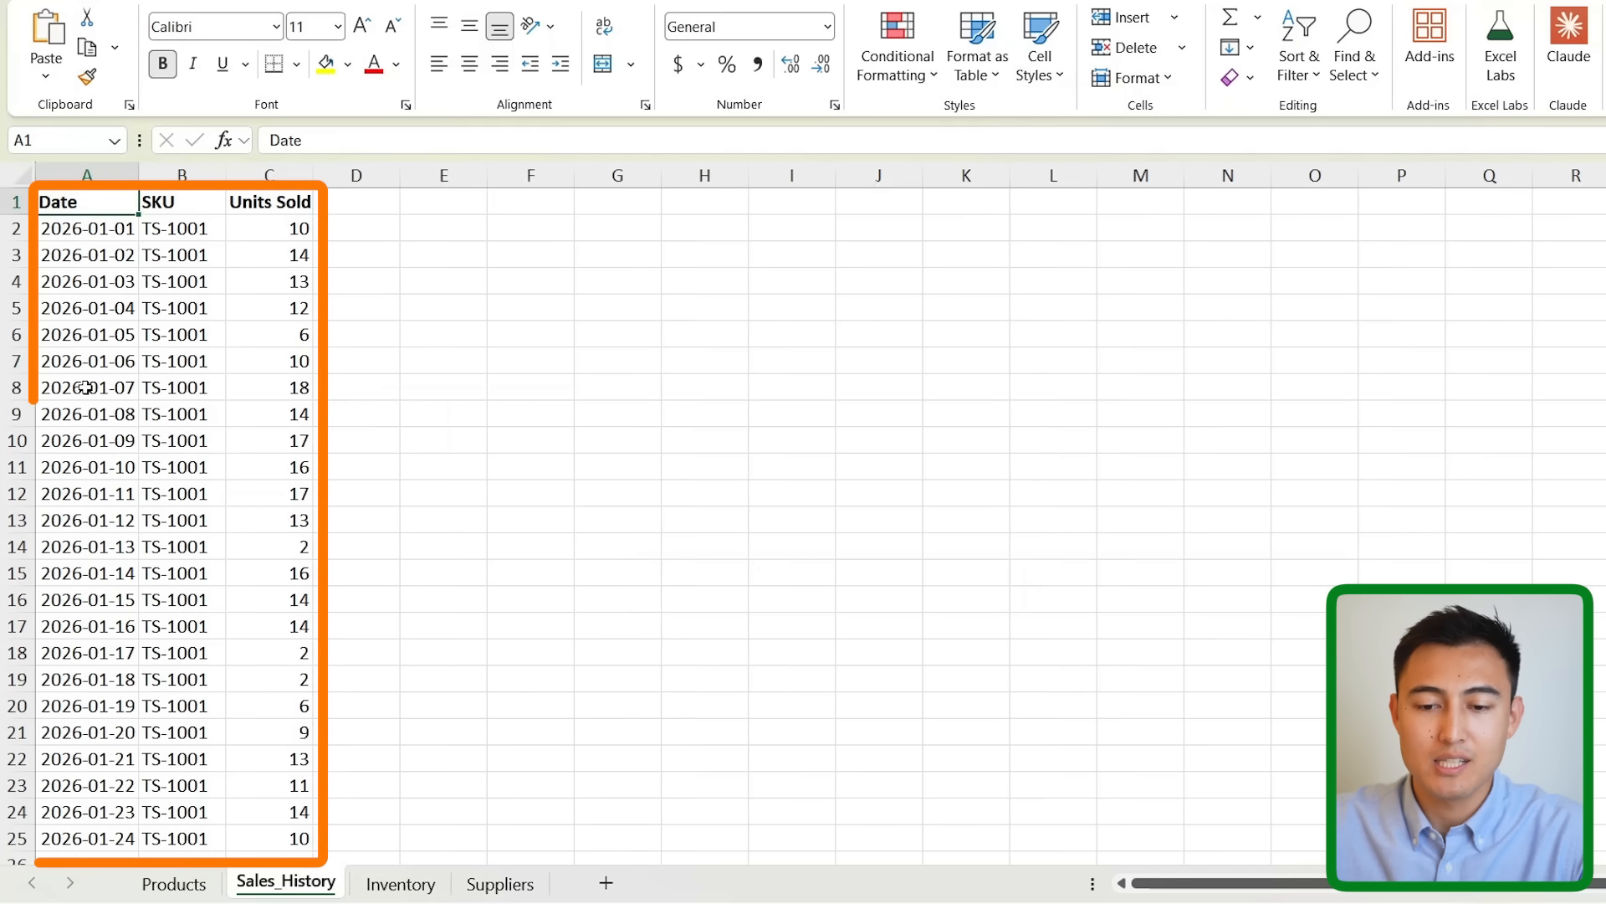
pyautogui.moveTo(286, 258); pyautogui.dragTo(276, 490)
pyautogui.press('Down')
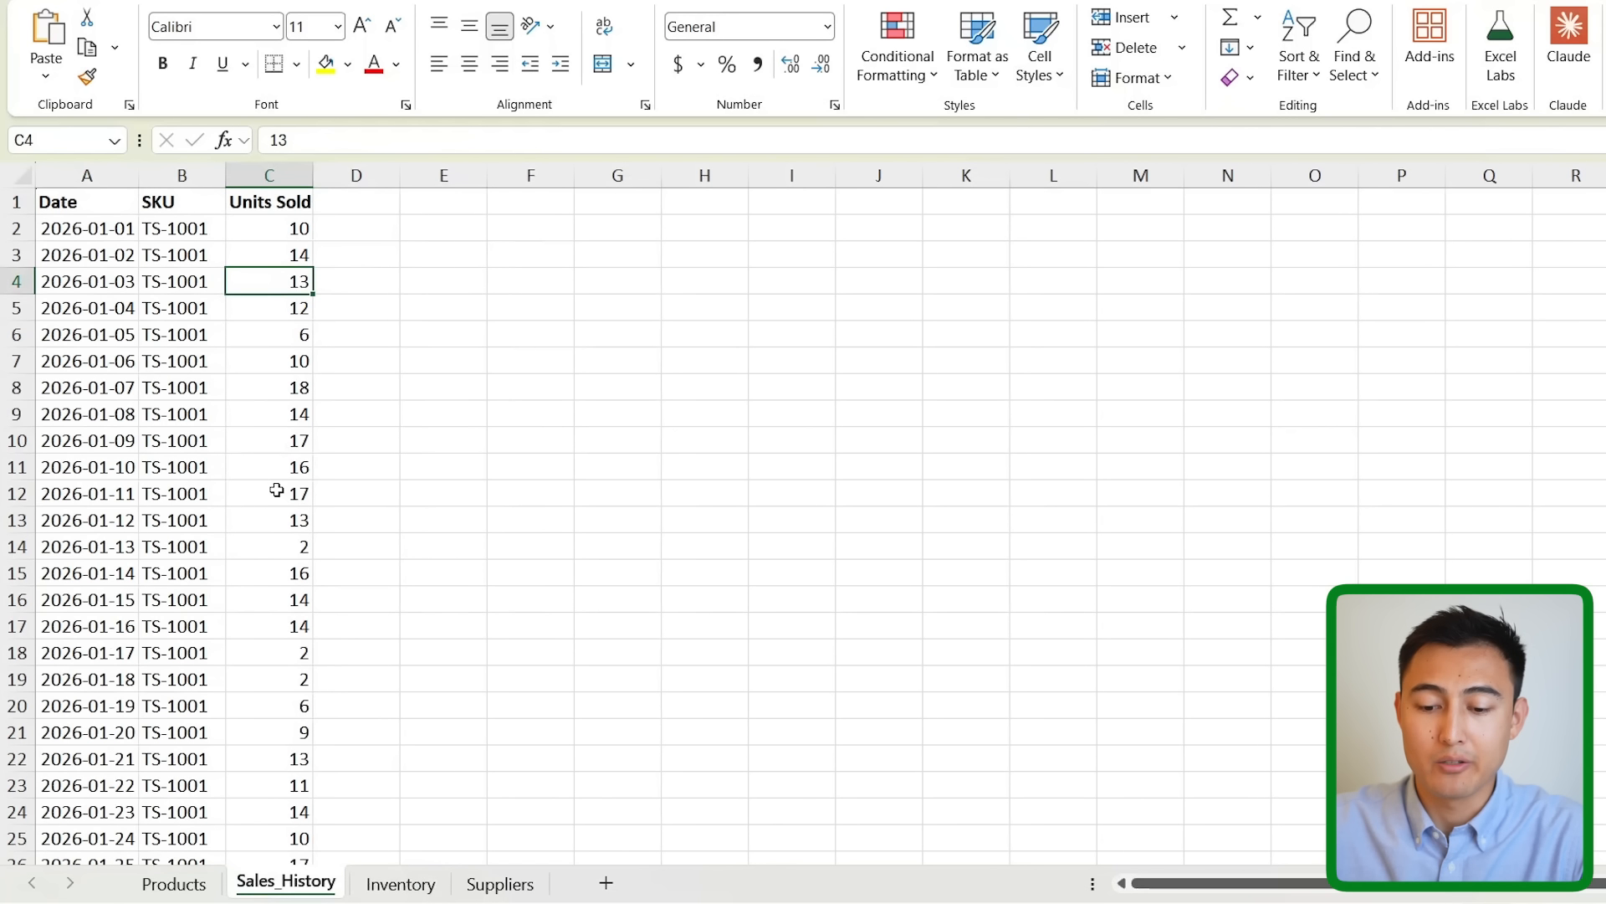
pyautogui.hotkey('ctrl', 'pagedown')
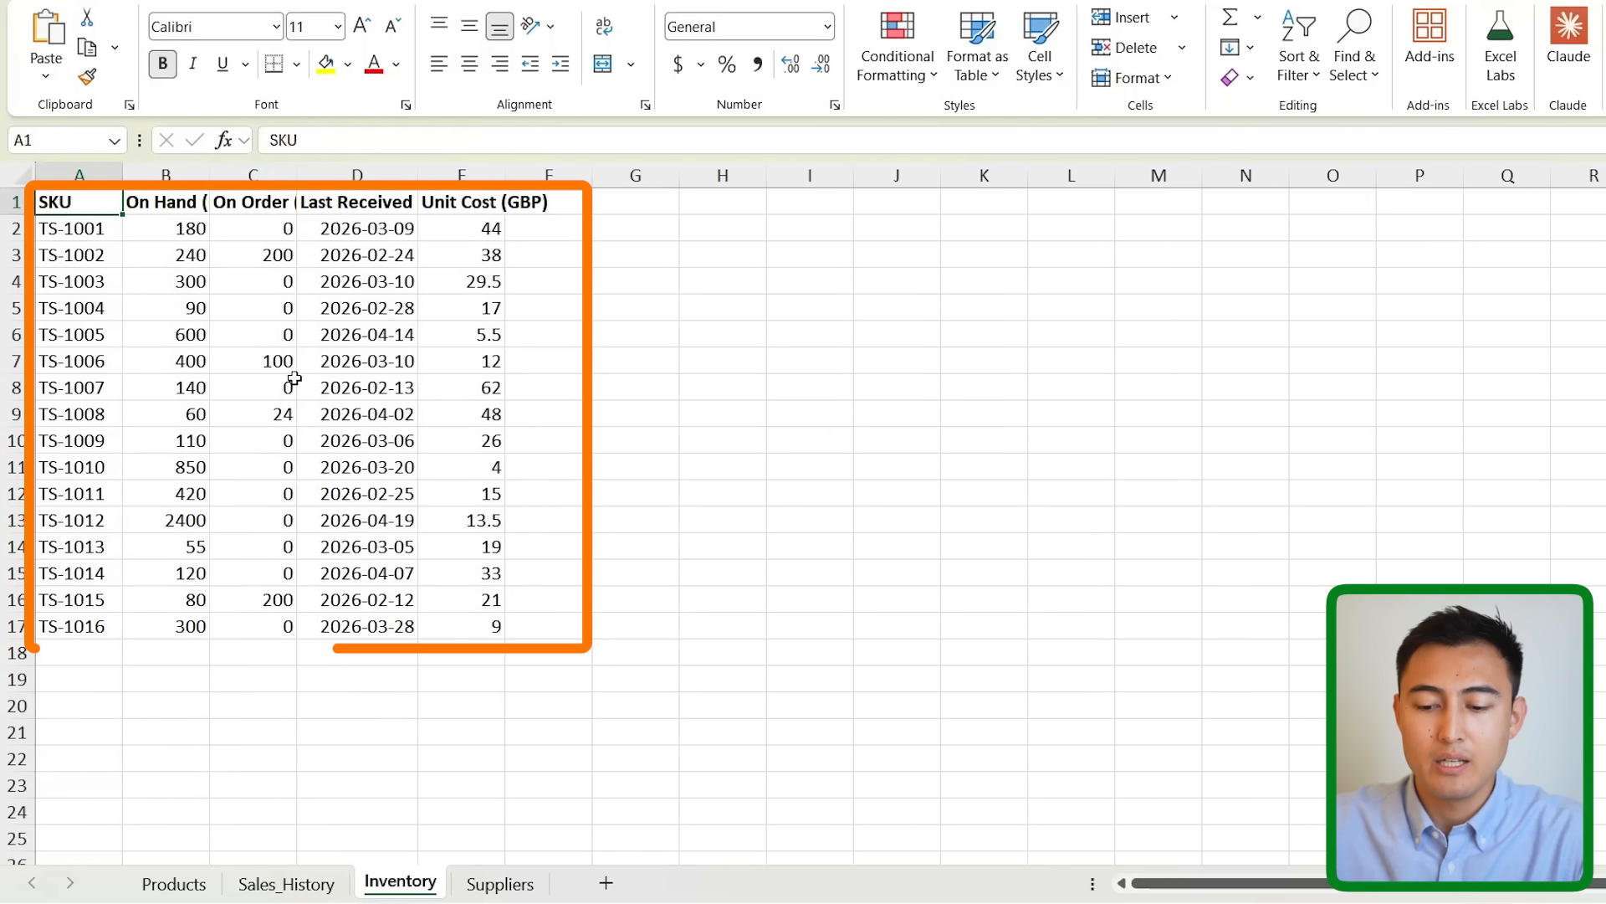
pyautogui.hotkey('ctrl', 'pagedown')
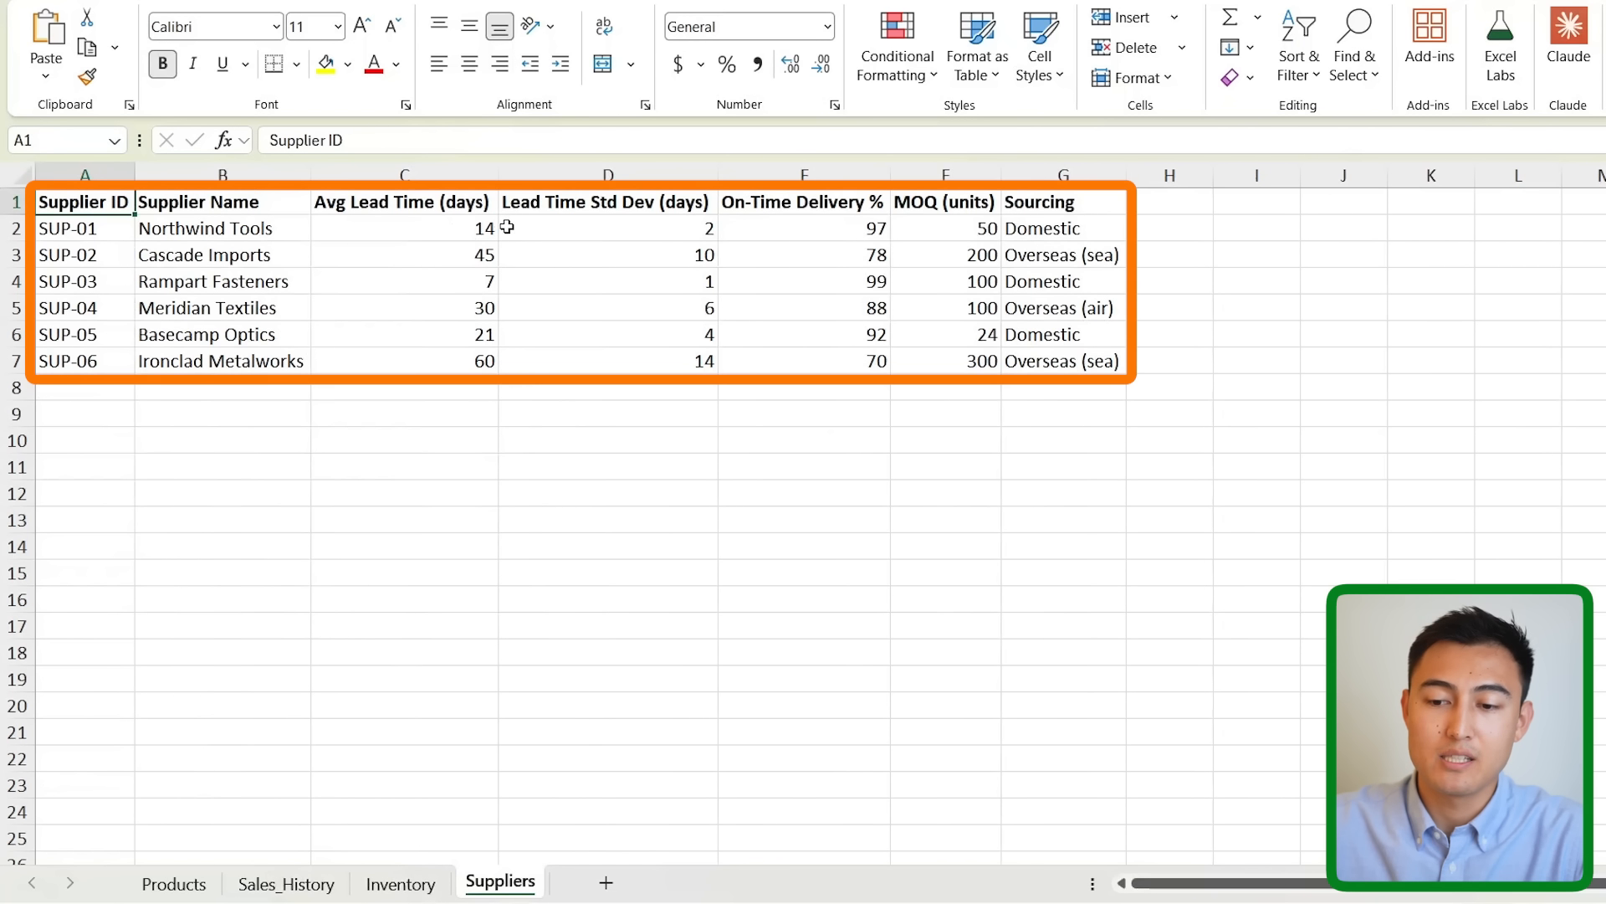
pyautogui.click(430, 229)
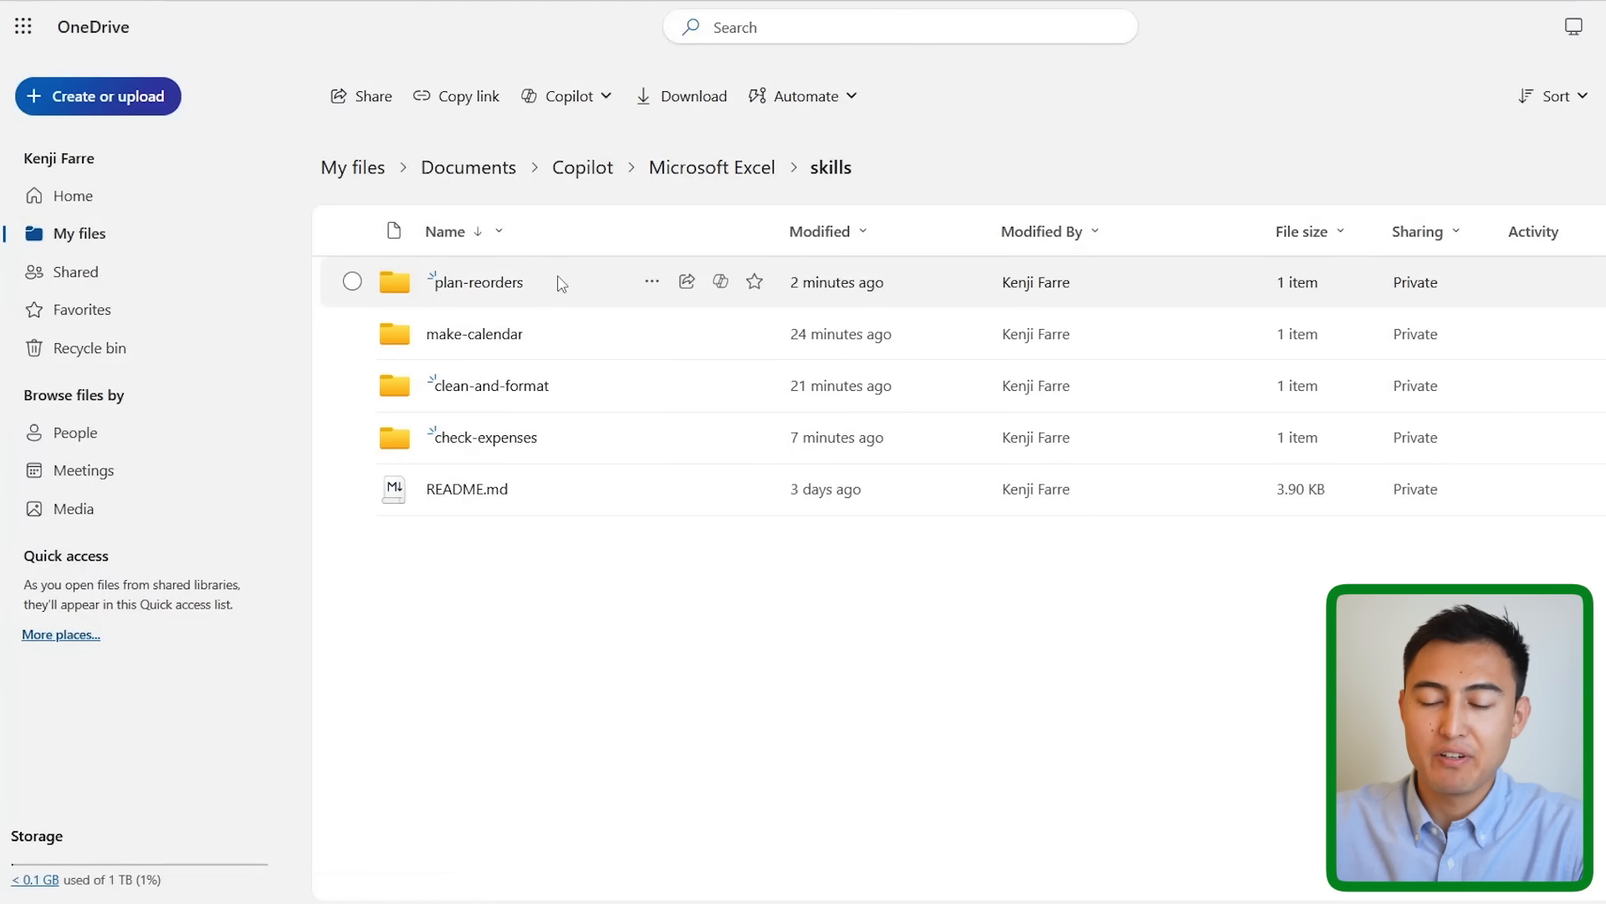
# - Switch to OneDrive and open SKILL.md from the plan-reorders folder in the Copilot skills directory
pyautogui.doubleClick(561, 285)
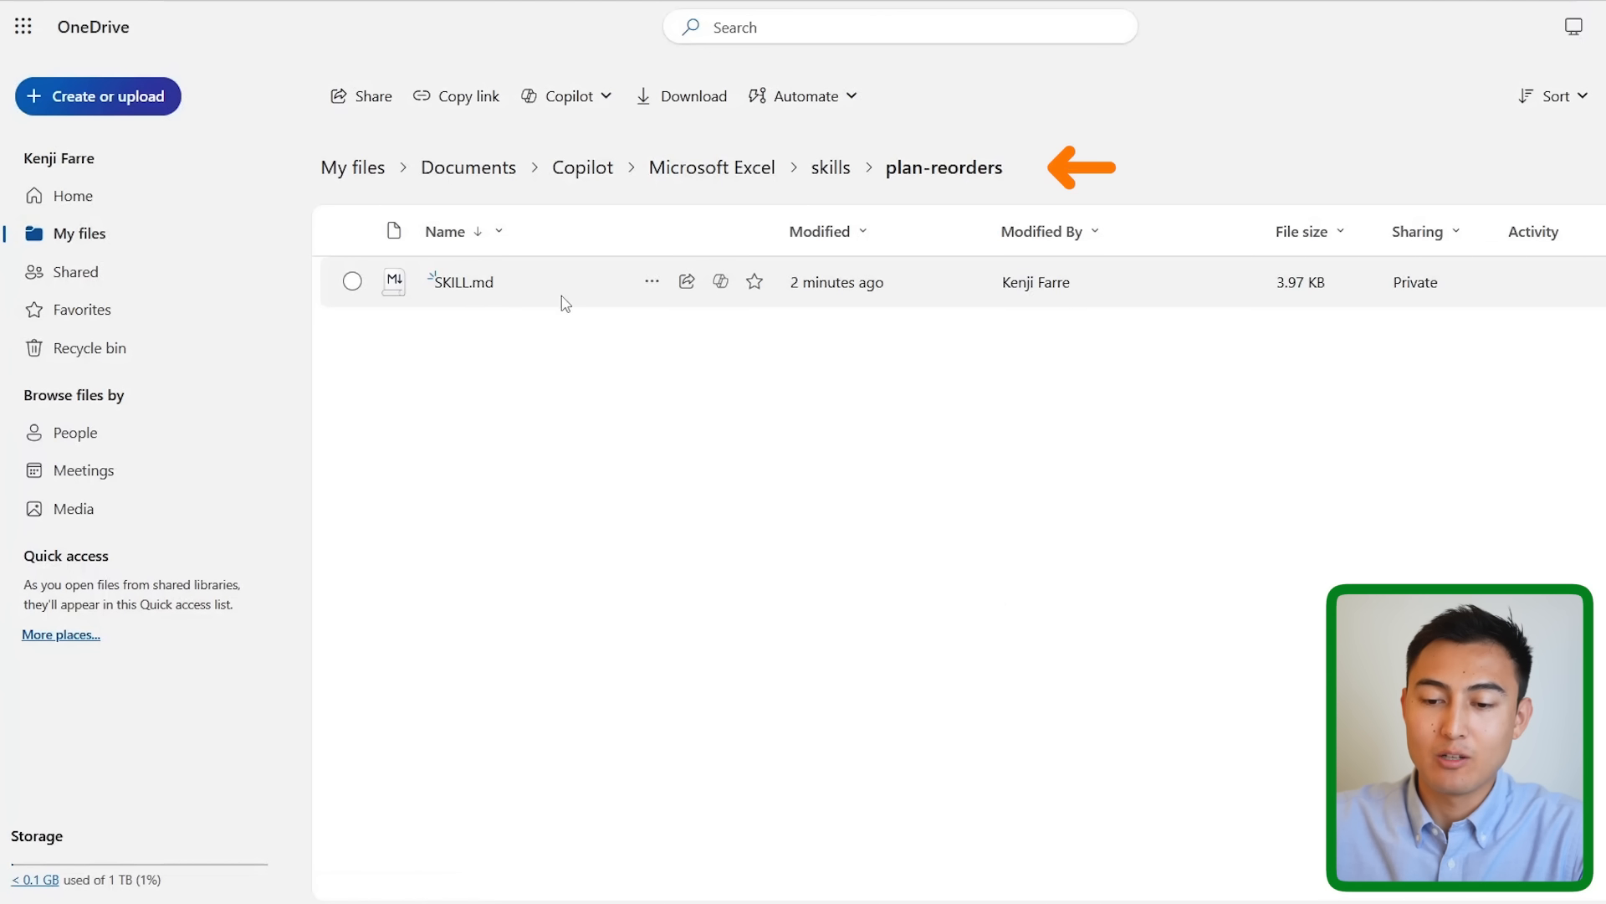
pyautogui.click(483, 291)
pyautogui.click(480, 285)
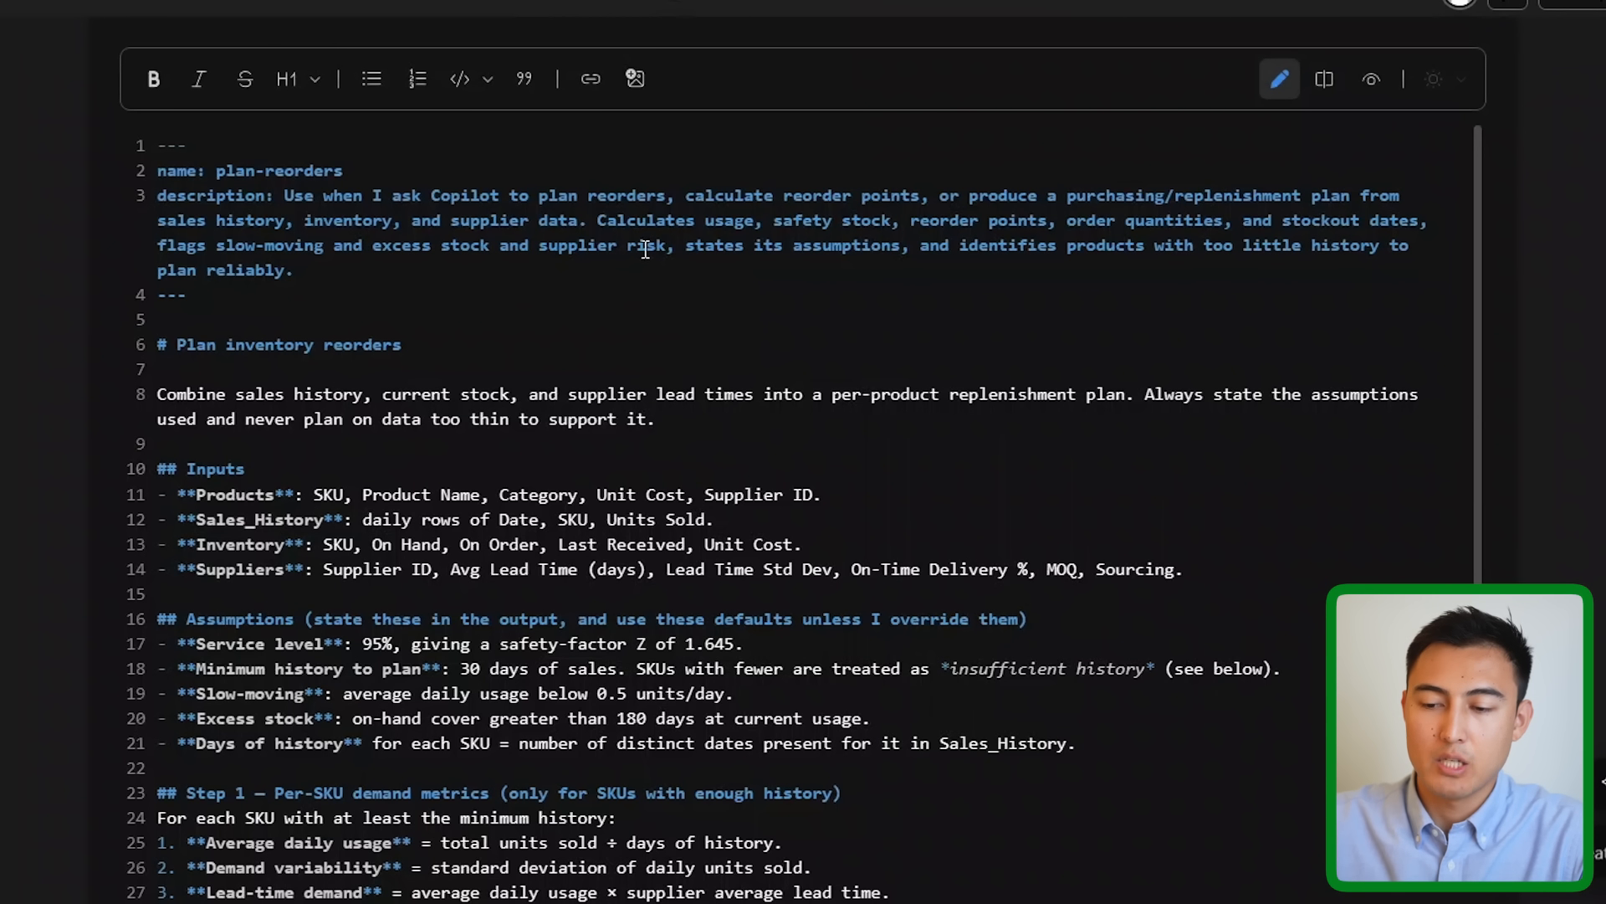
# - Read the plan-reorders skill's description, inputs, assumptions, four calculation steps and Output section
pyautogui.moveTo(686, 190); pyautogui.dragTo(1380, 201)
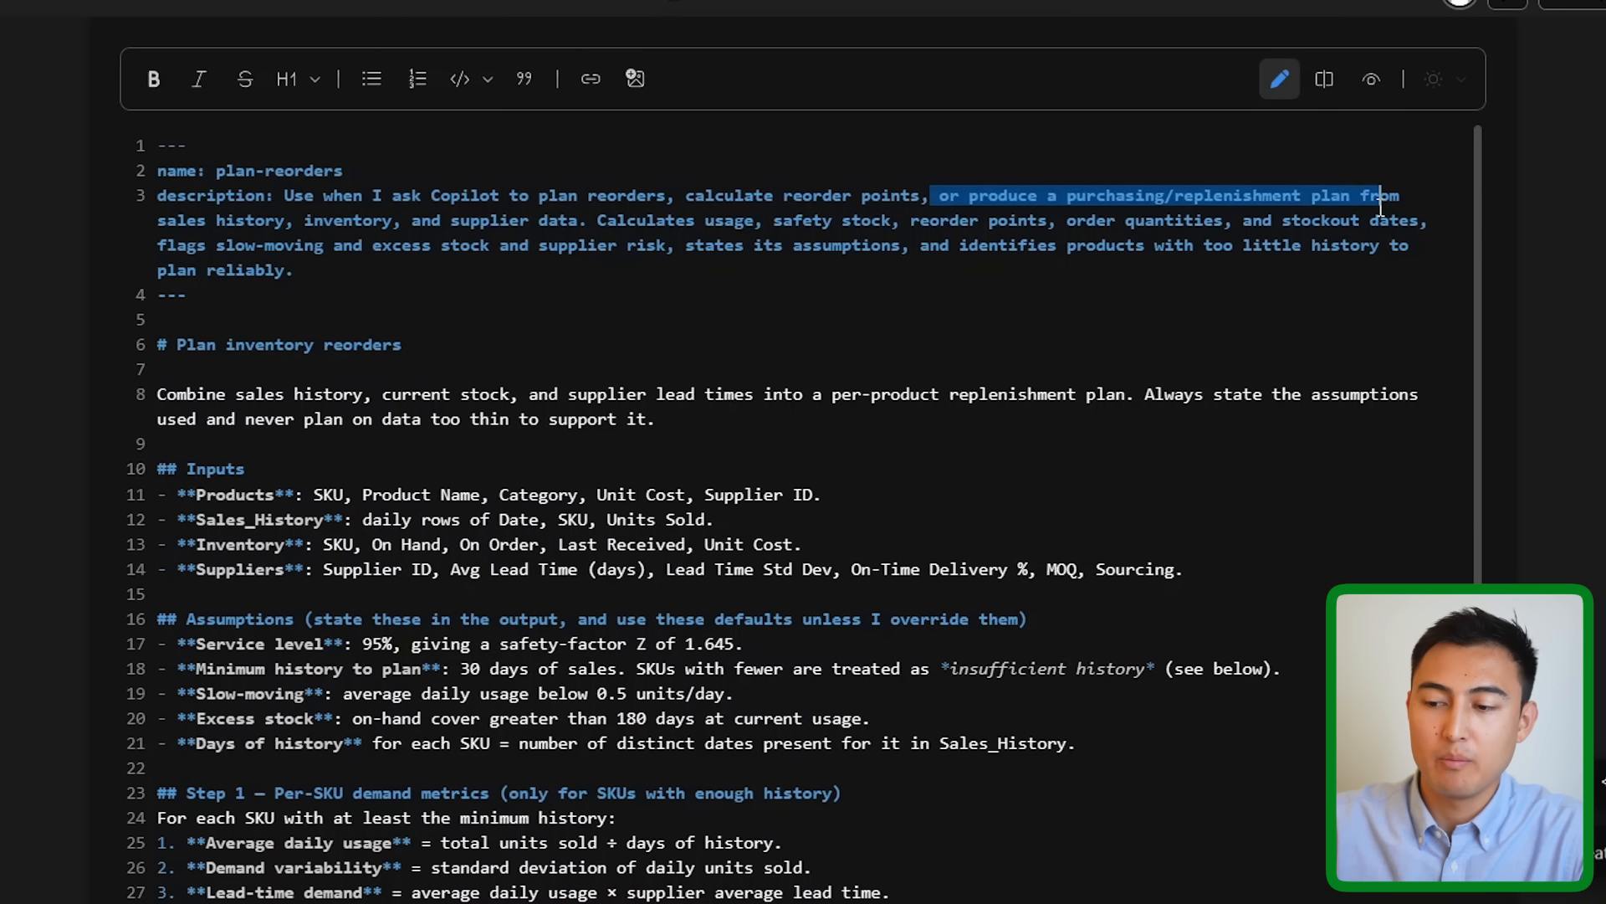
pyautogui.click(715, 244)
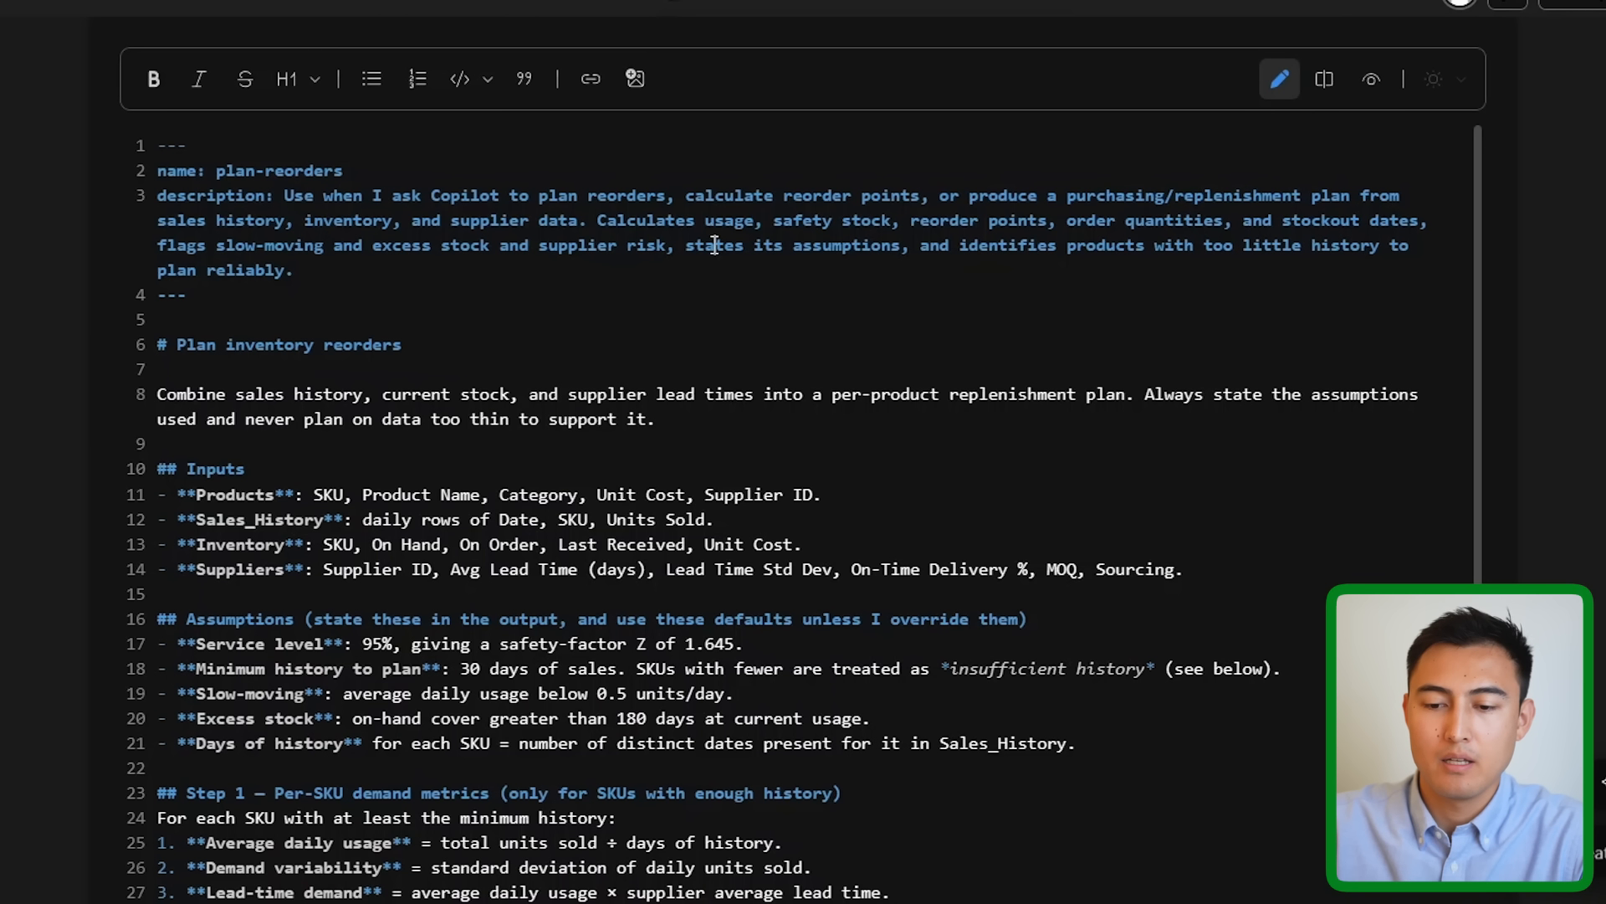
pyautogui.scroll(-3, 714, 245)
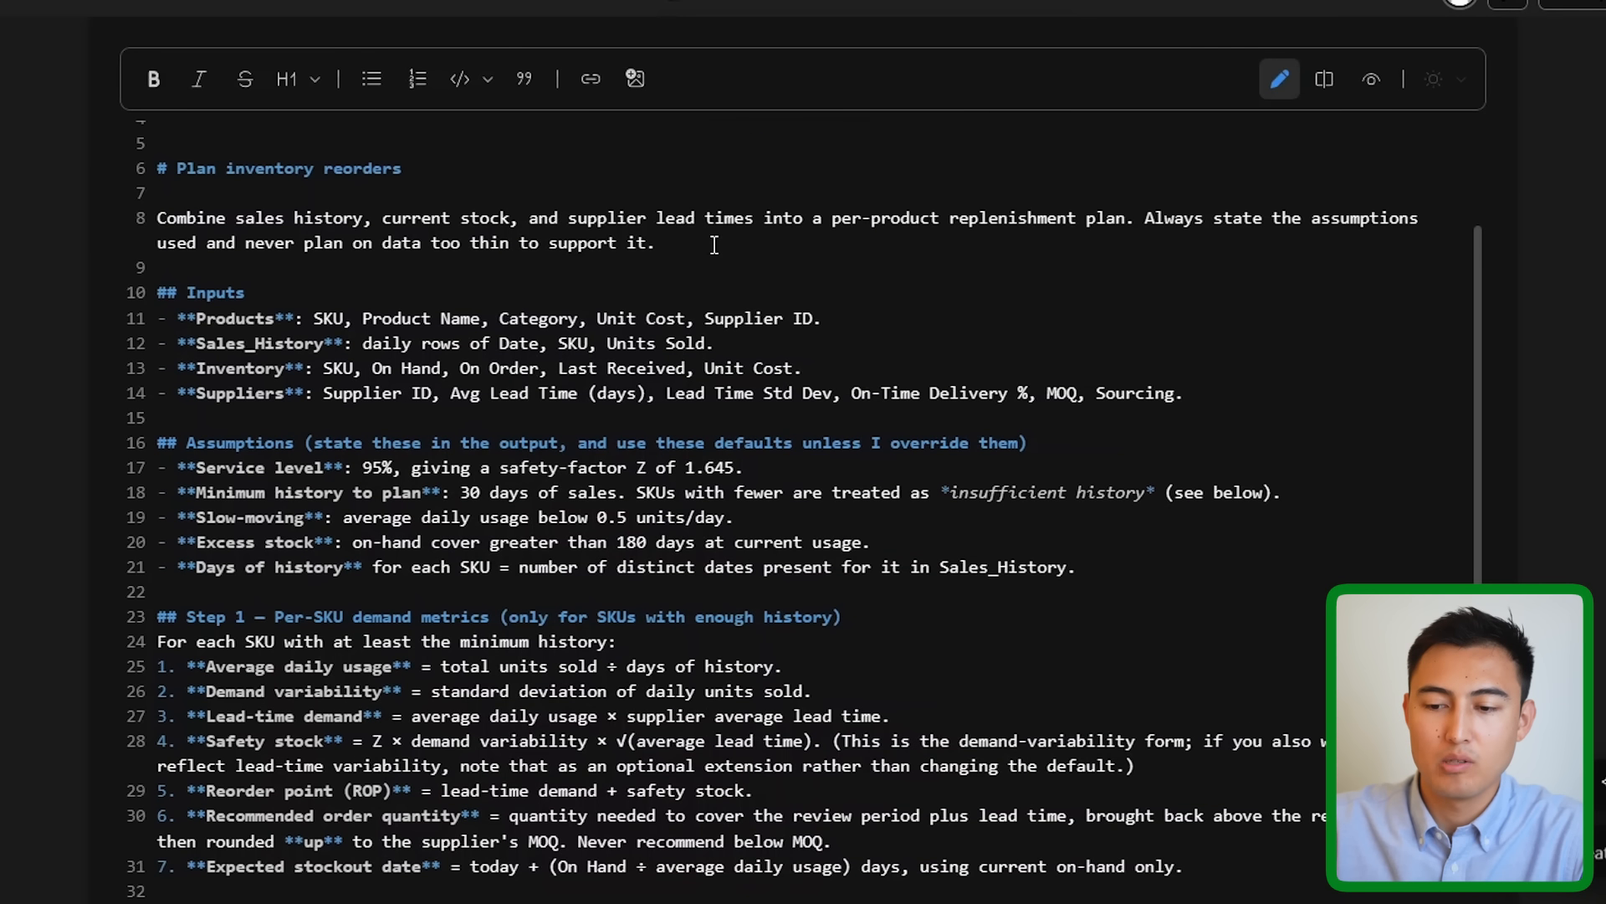
pyautogui.scroll(-7, 714, 244)
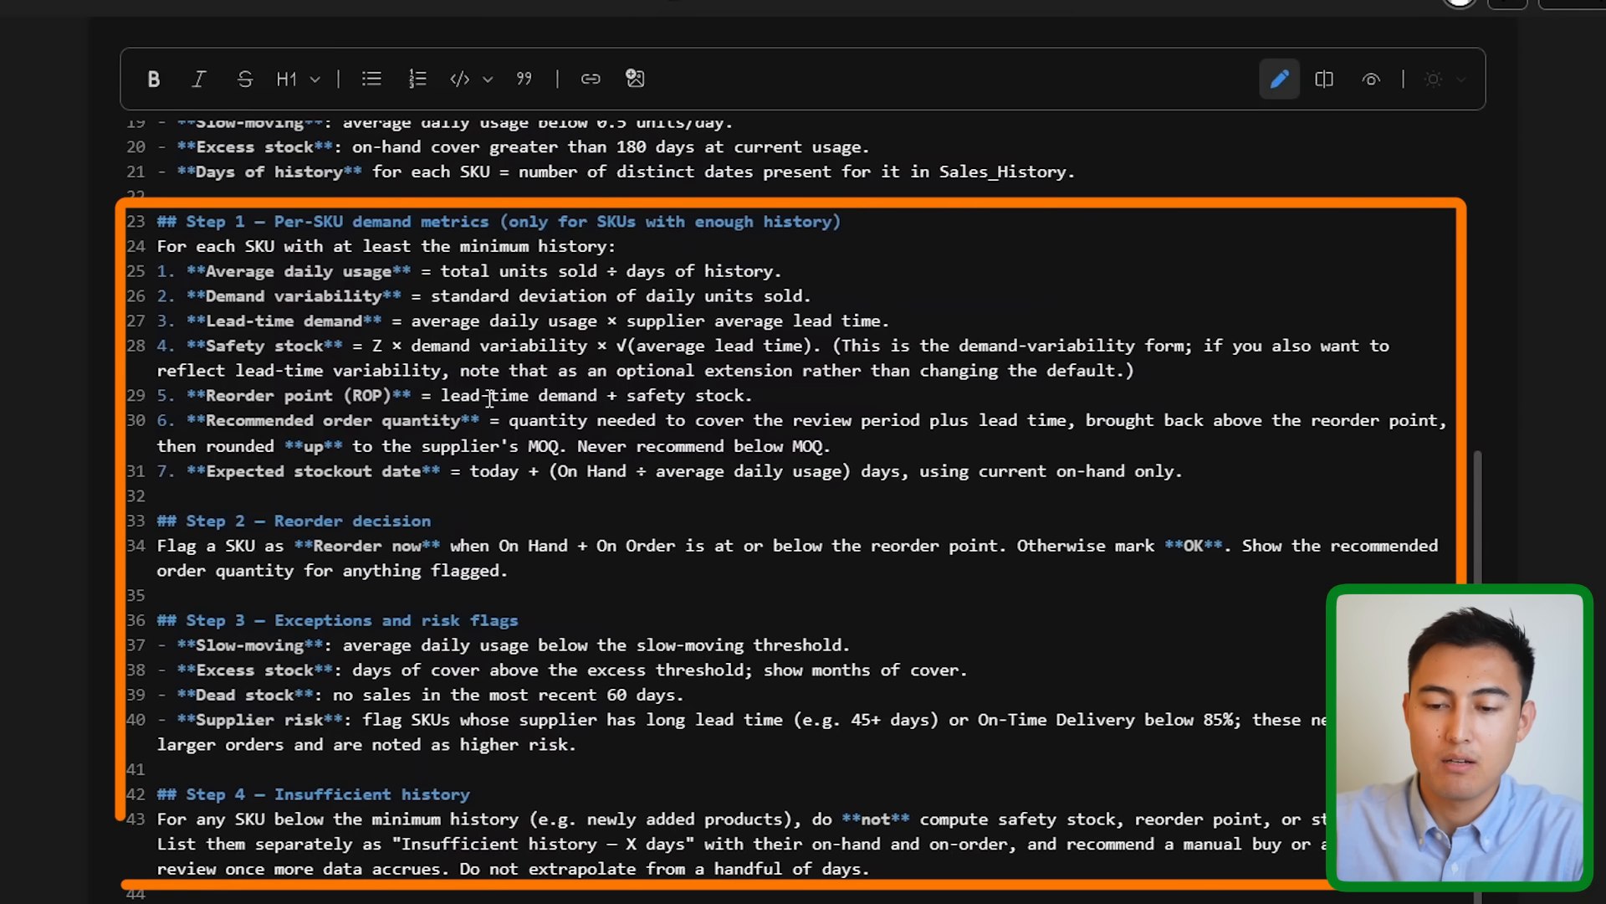
pyautogui.scroll(-2, 498, 452)
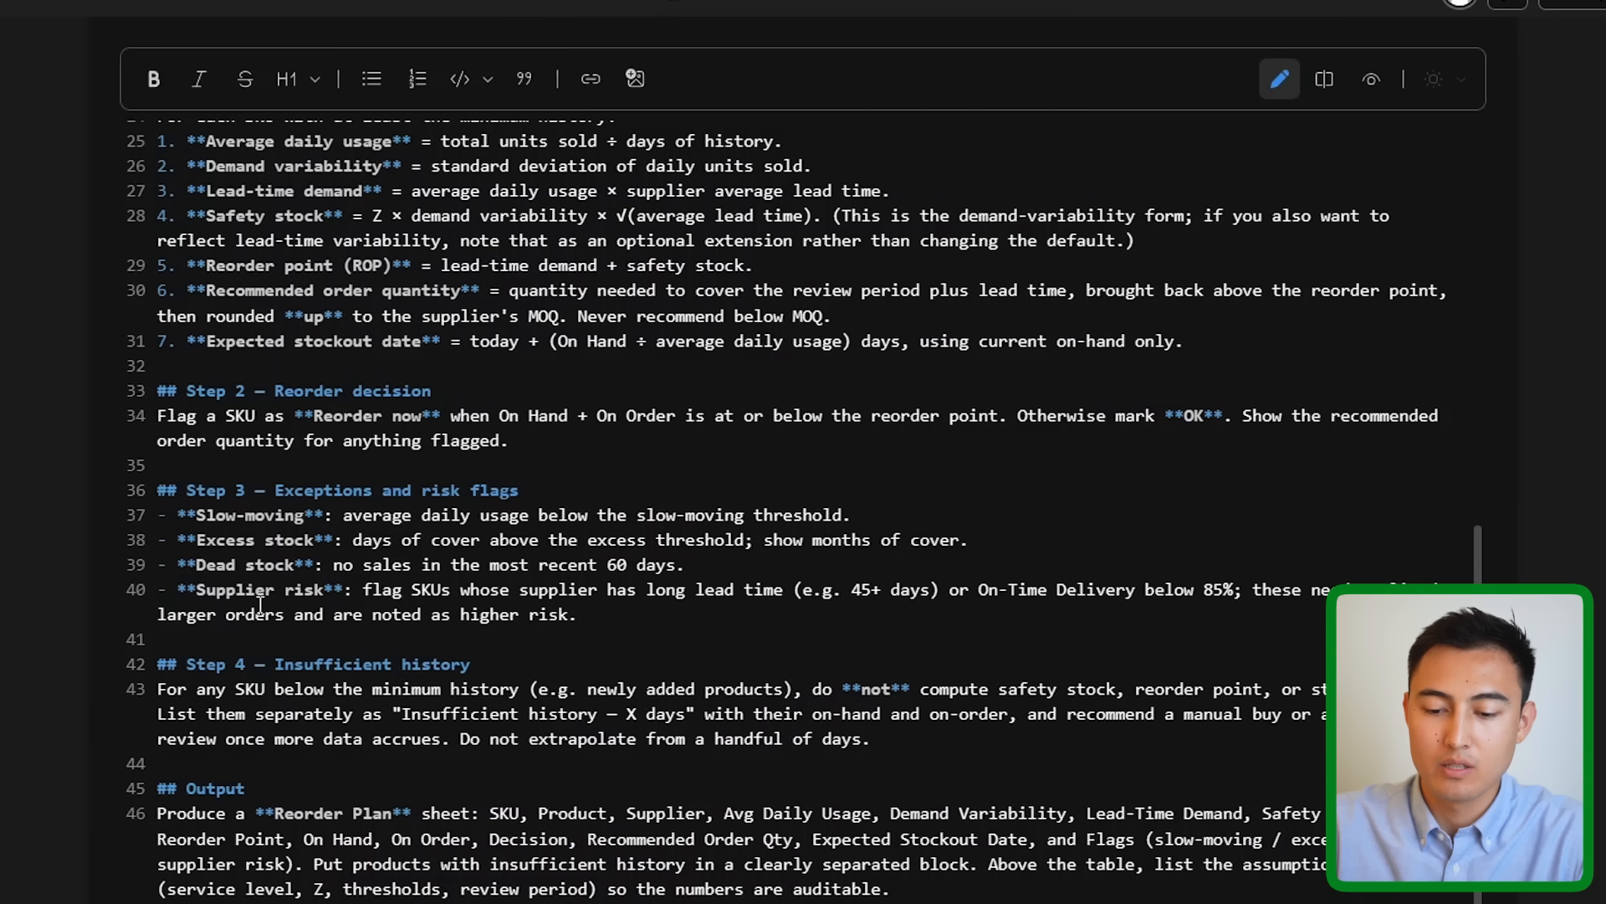
pyautogui.moveTo(893, 888); pyautogui.dragTo(185, 789)
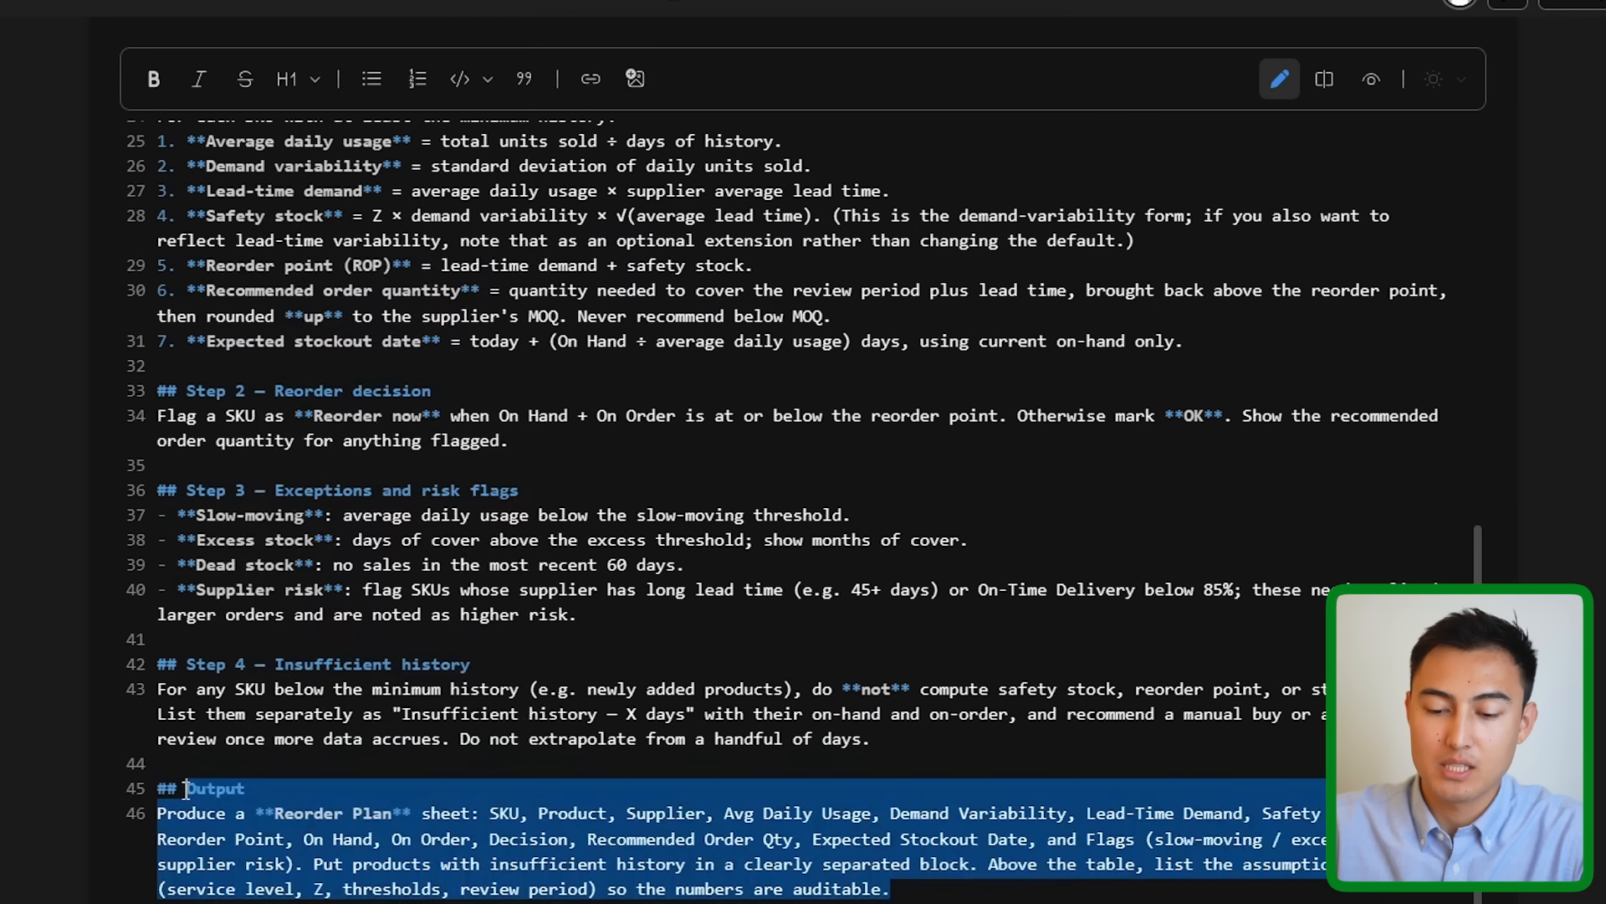
pyautogui.click(371, 788)
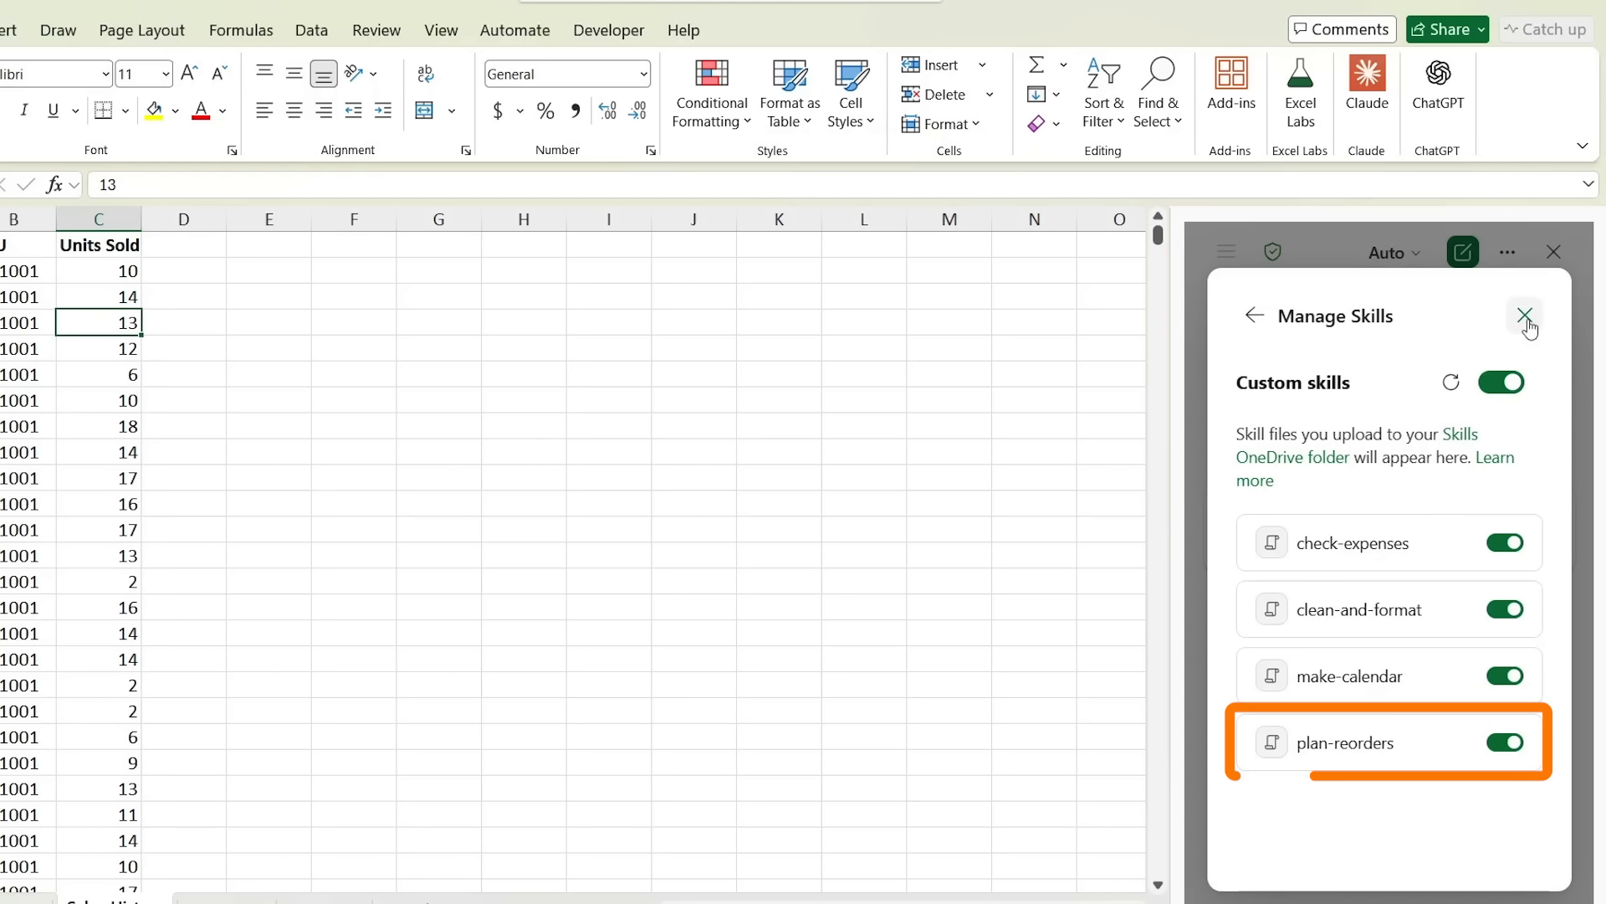
pyautogui.click(1525, 316)
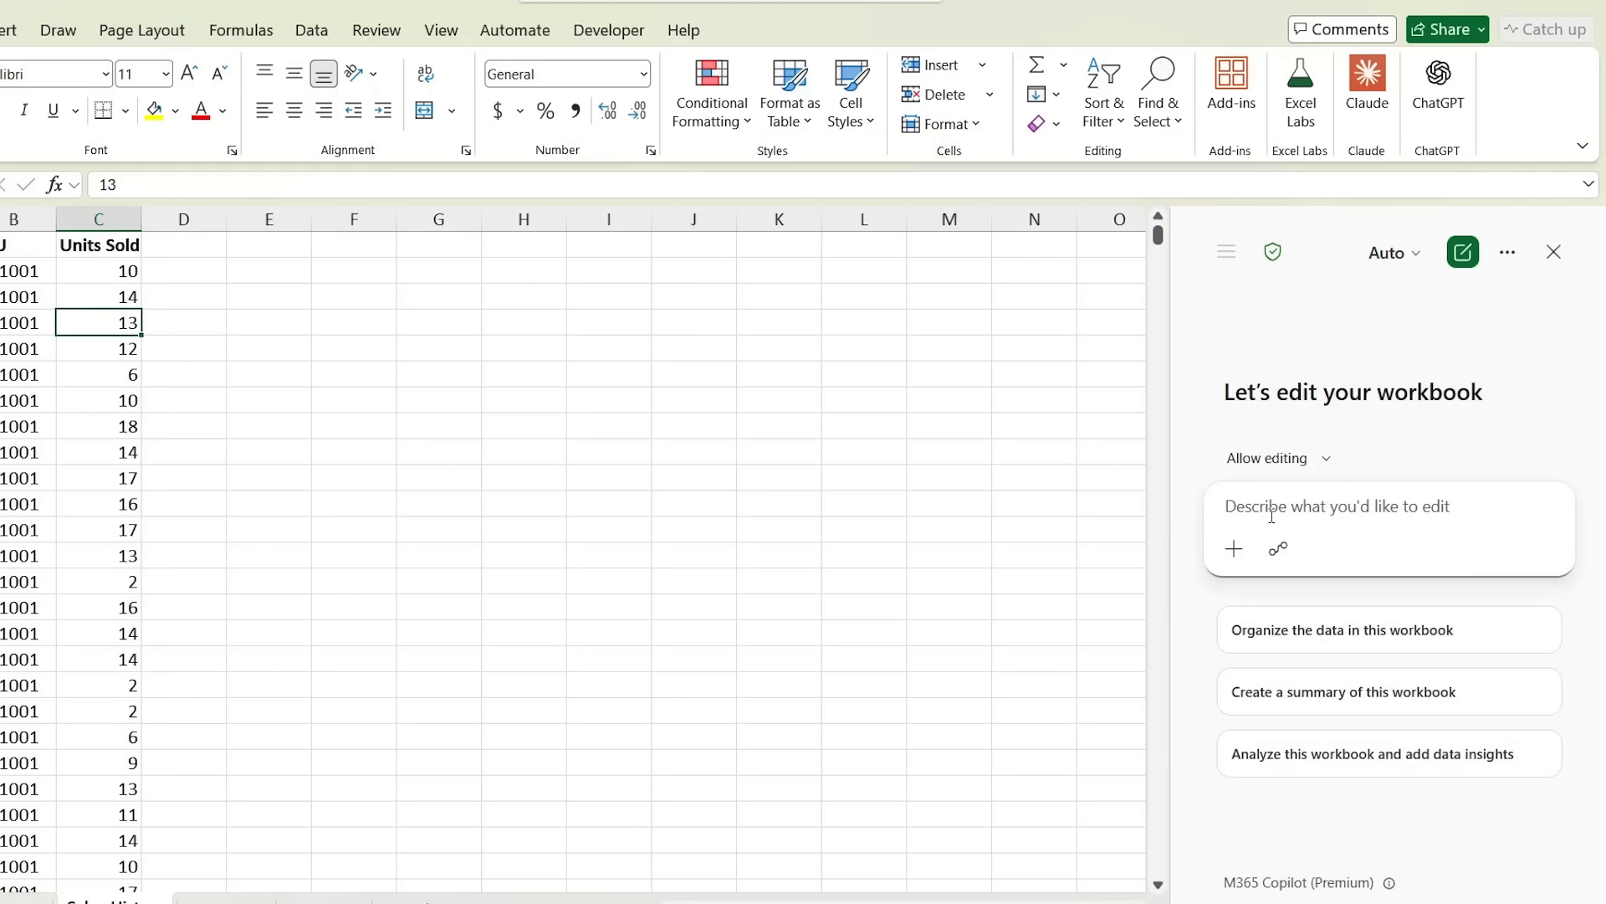
pyautogui.write('@plan')
pyautogui.press('Return')
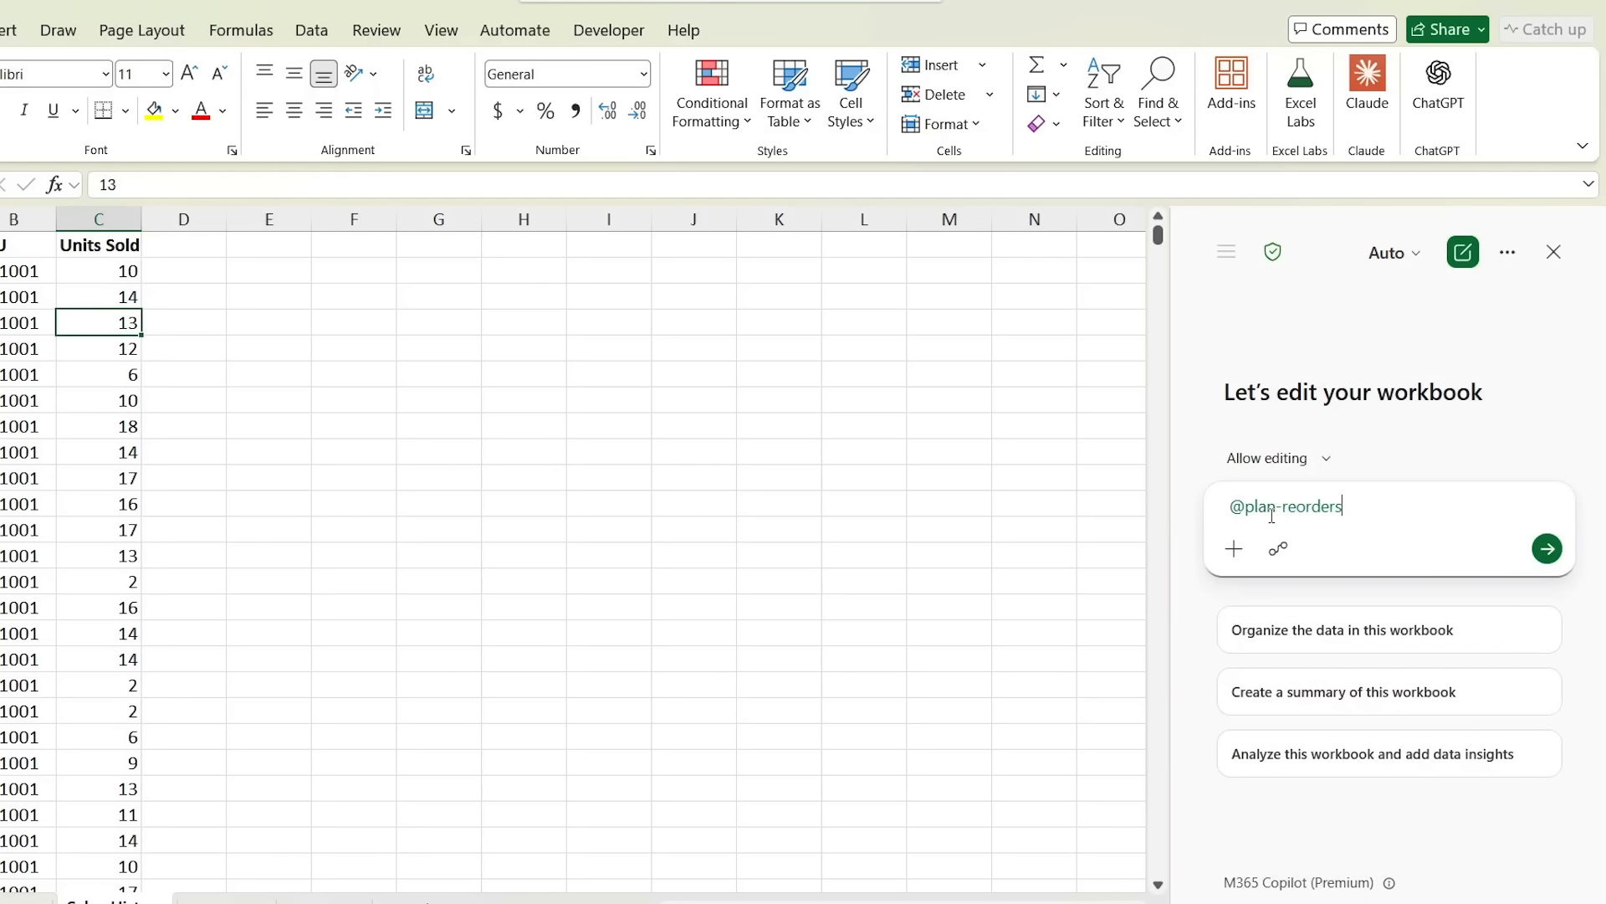
pyautogui.click(1547, 550)
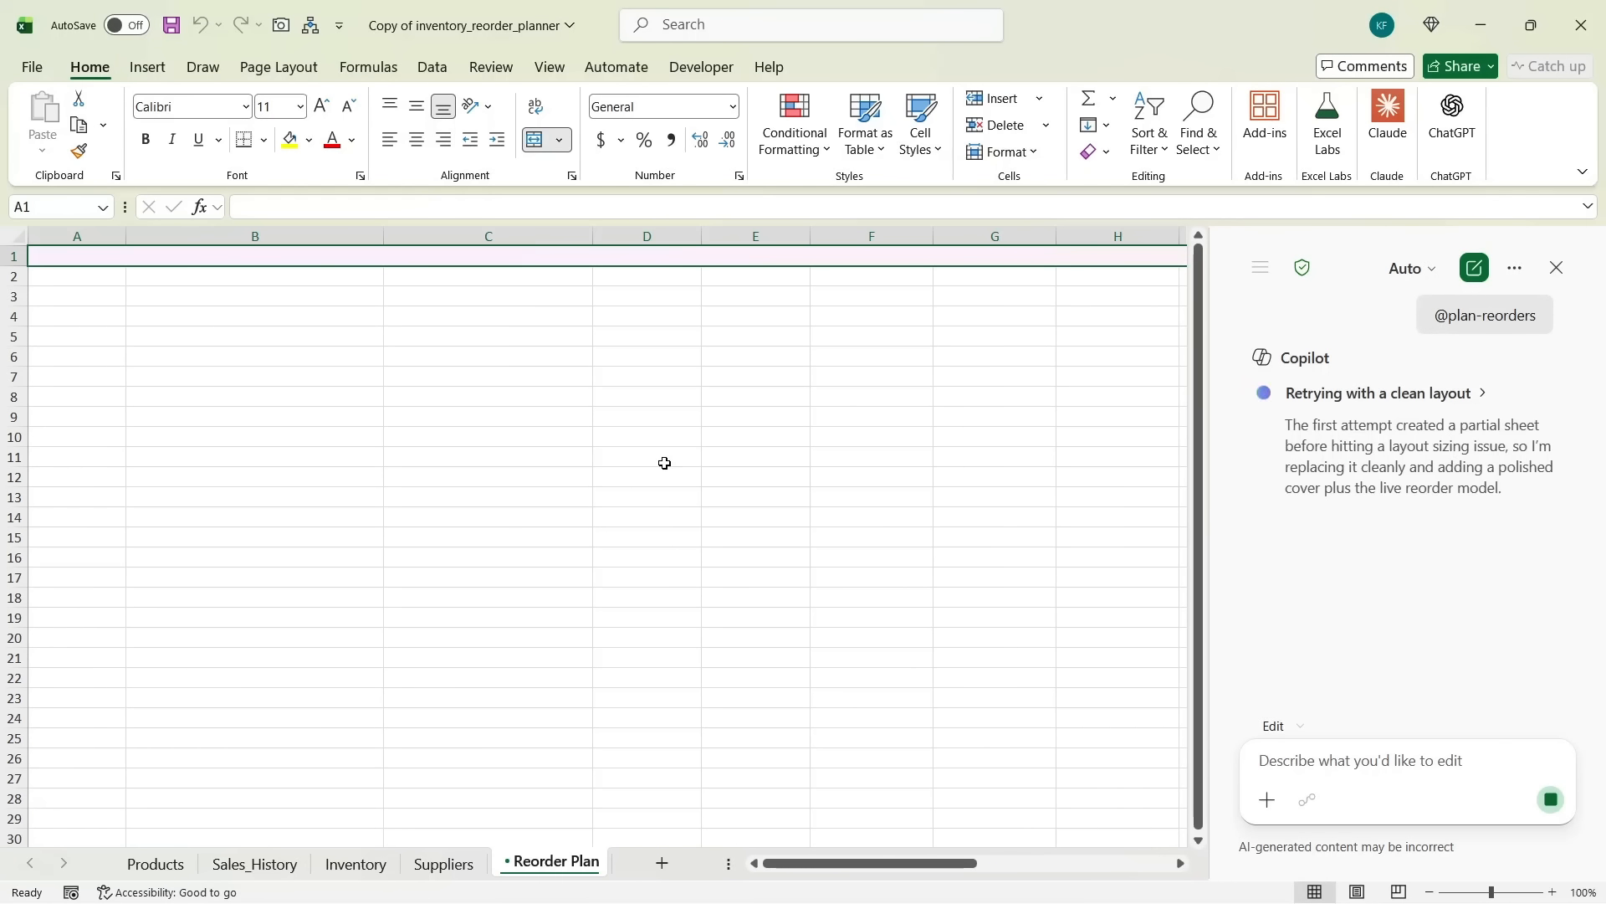
# - Close Copilot and review the Reorder Plan sheet's On Order, Decision and Recommended Order Qty columns, Key Findings and Insufficient History Review
pyautogui.scroll(3, 1354, 466)
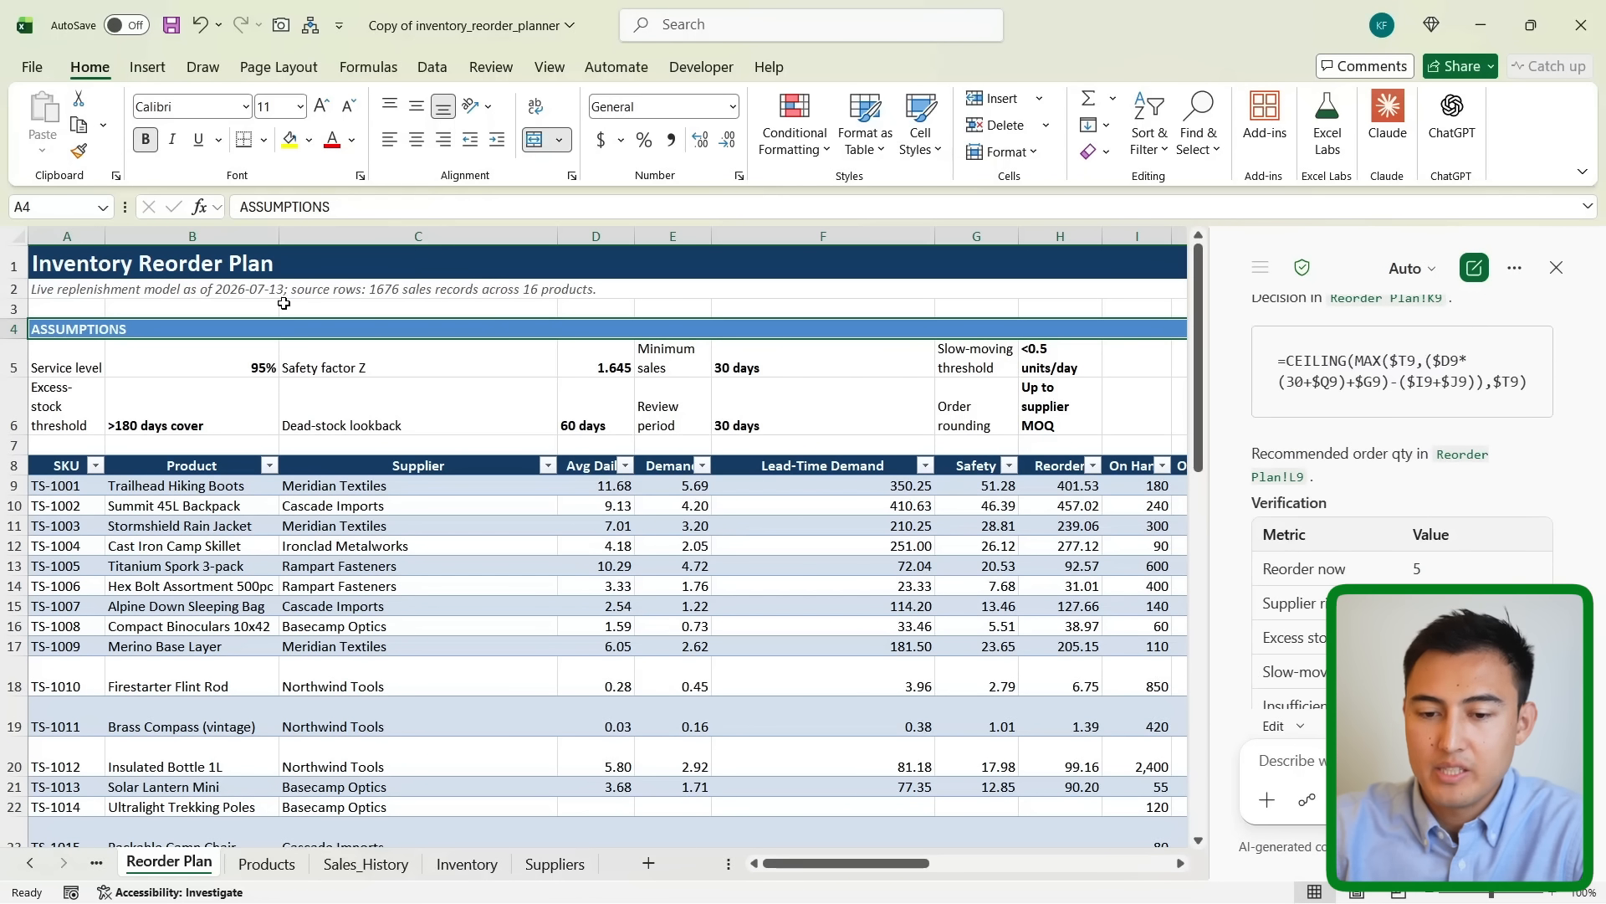
pyautogui.click(1555, 268)
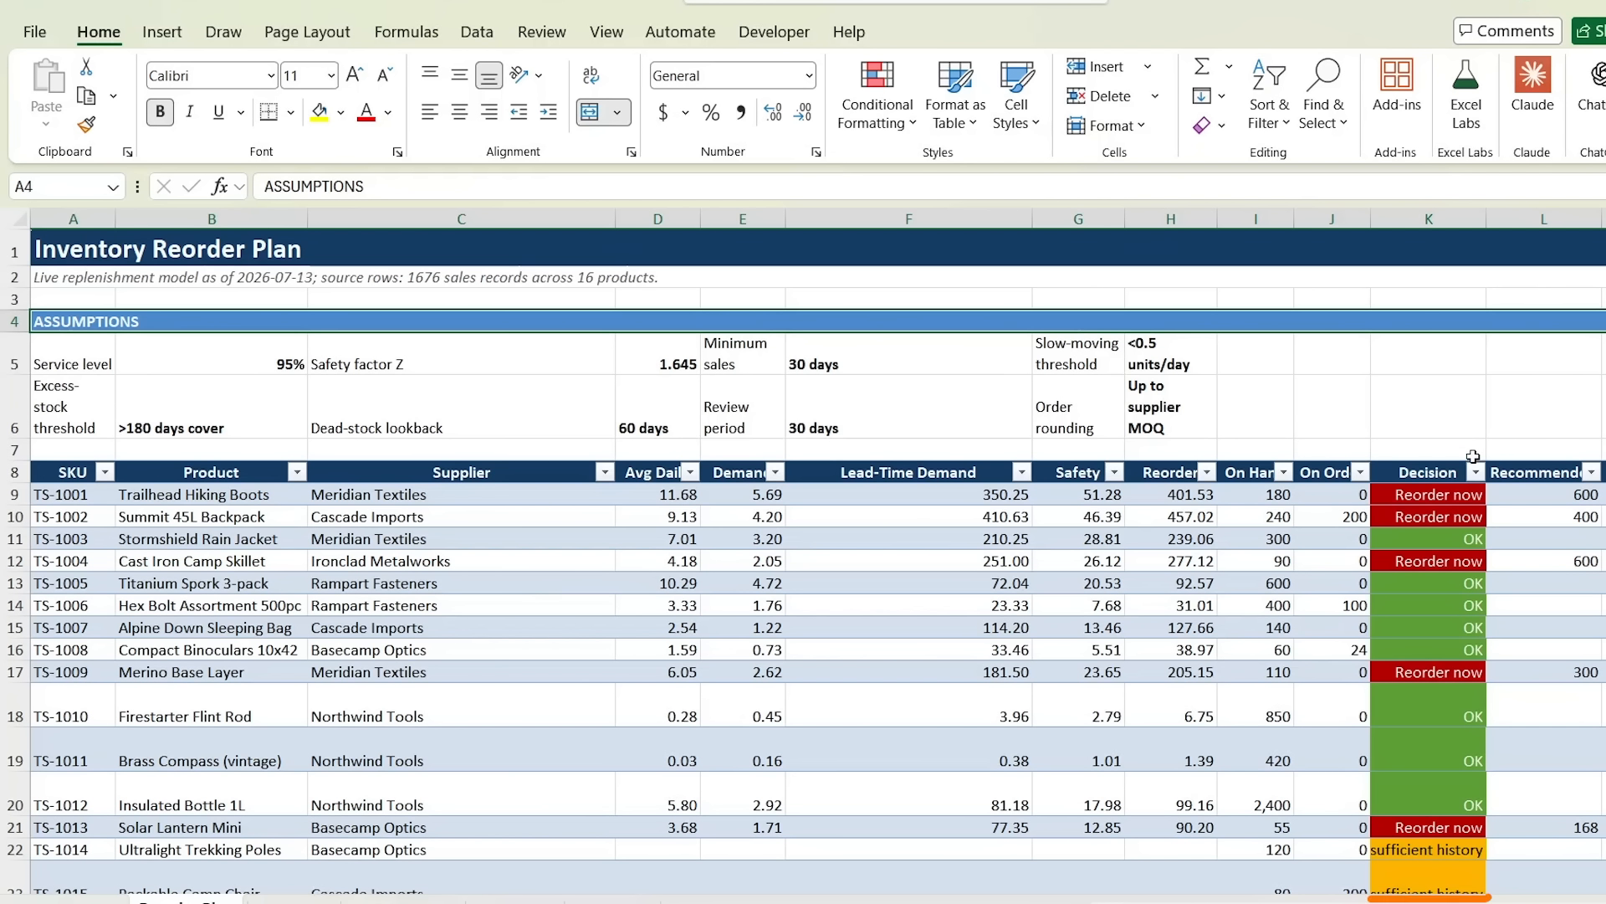
pyautogui.click(1301, 502)
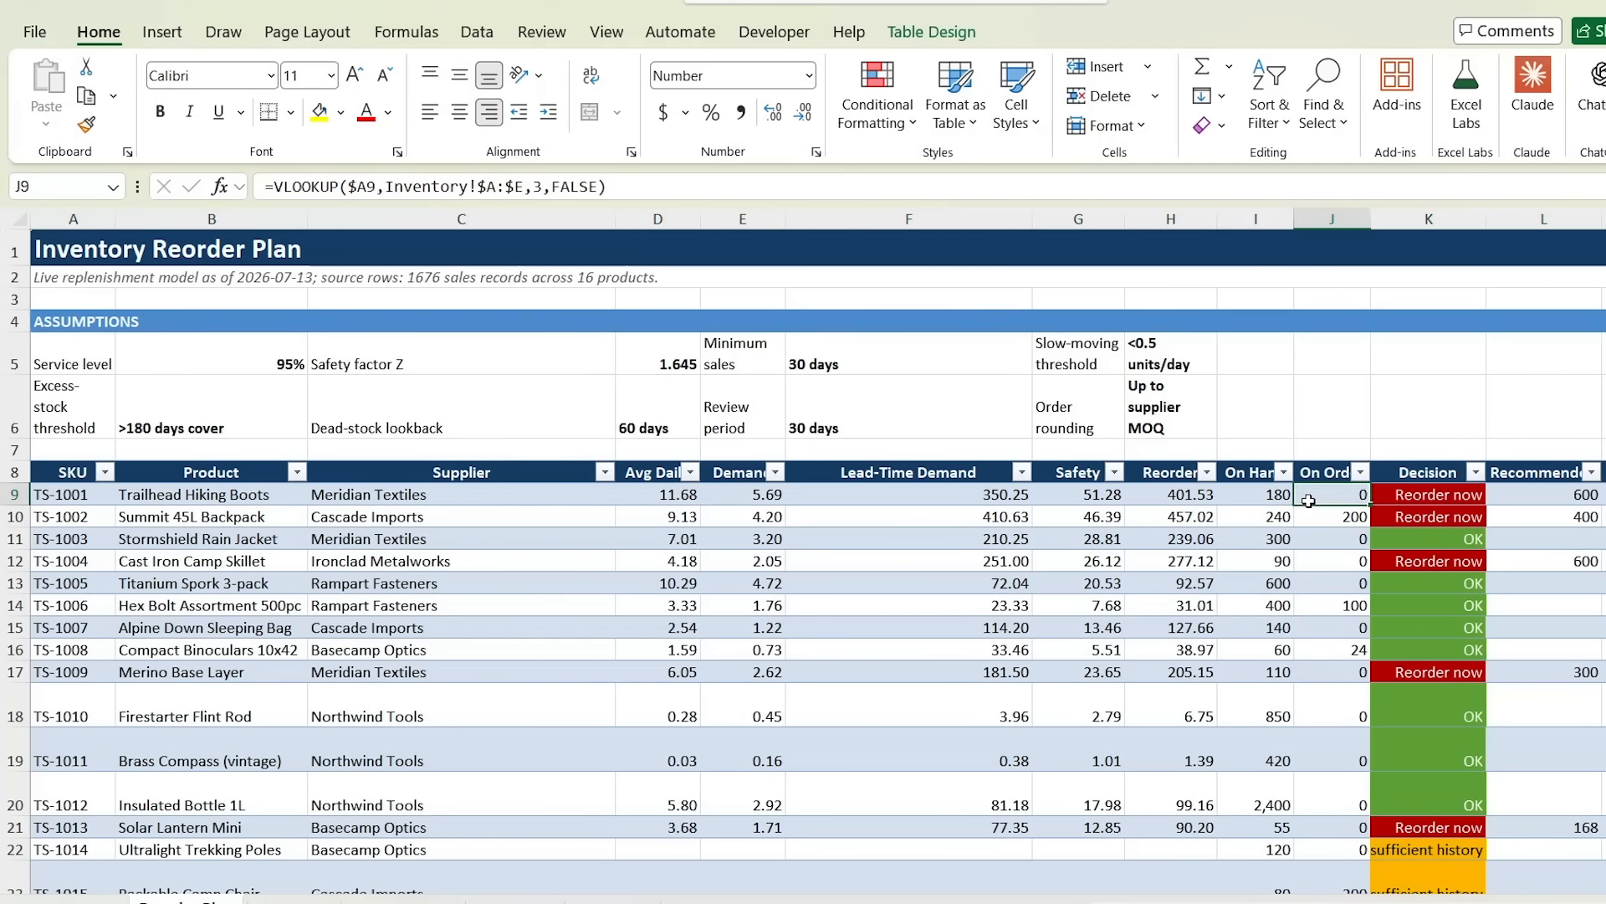
pyautogui.click(1420, 499)
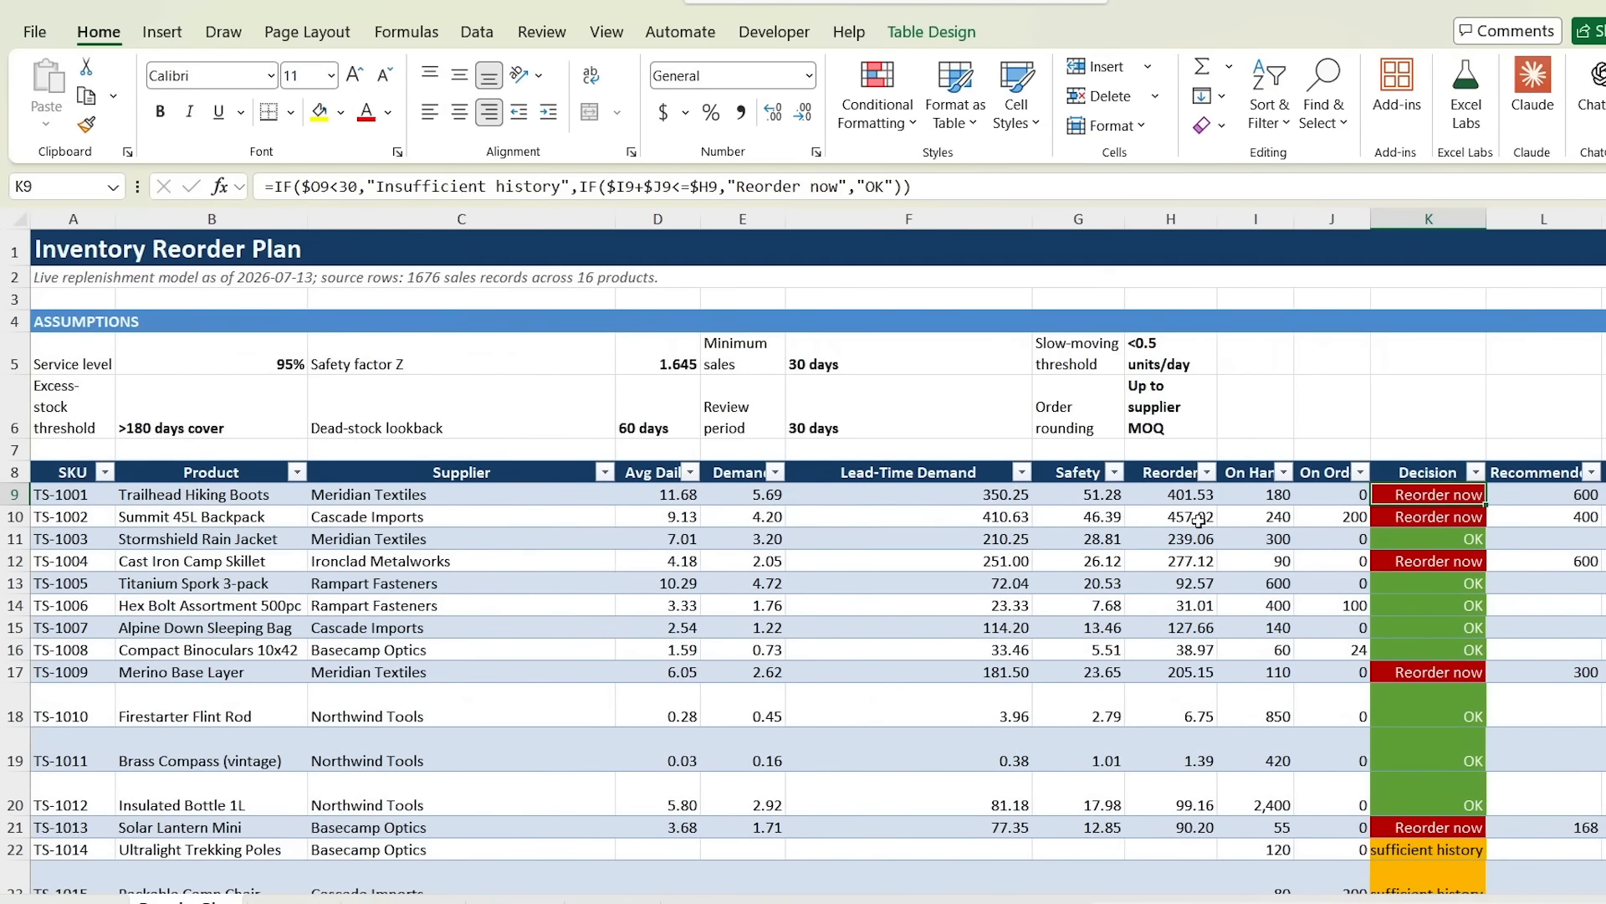
pyautogui.click(1530, 495)
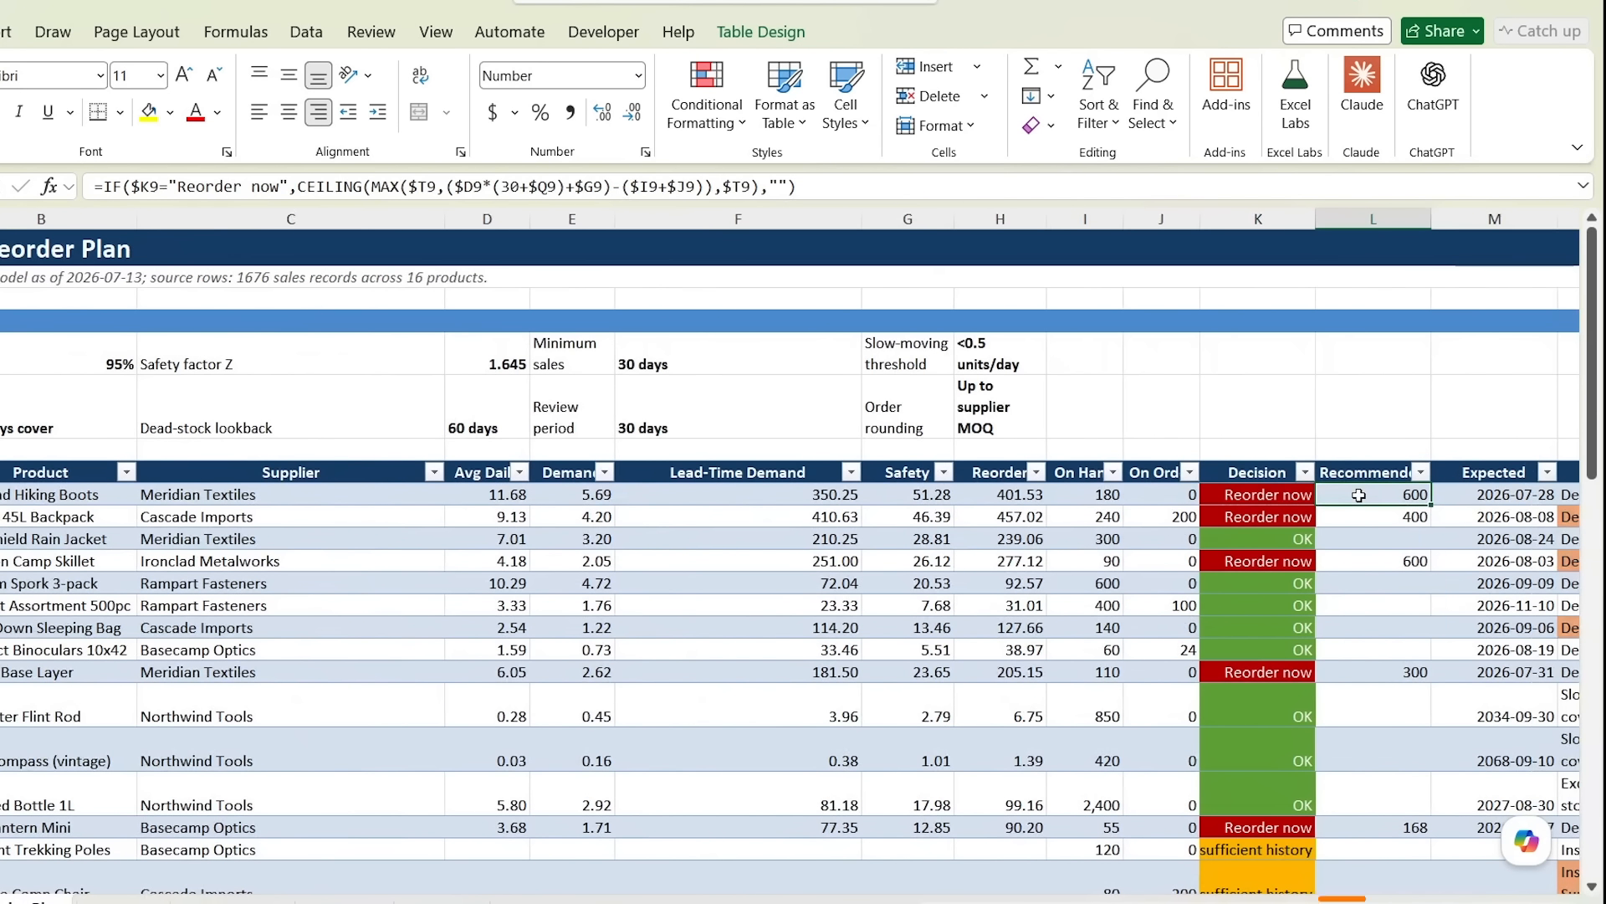
pyautogui.press('Up')
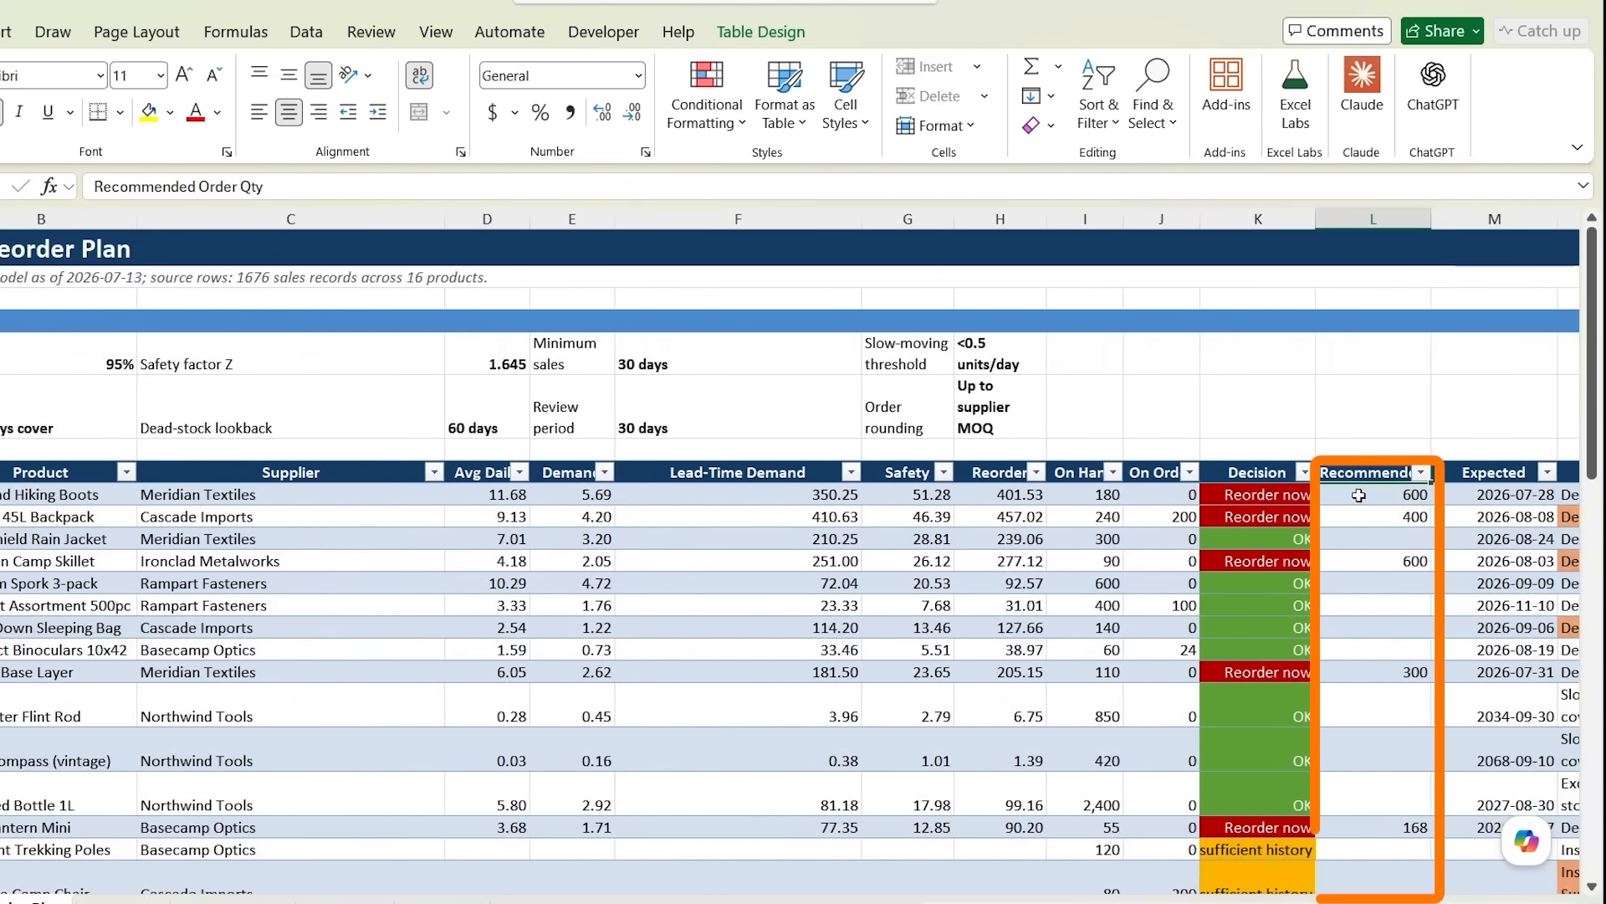
pyautogui.scroll(-5, 1383, 600)
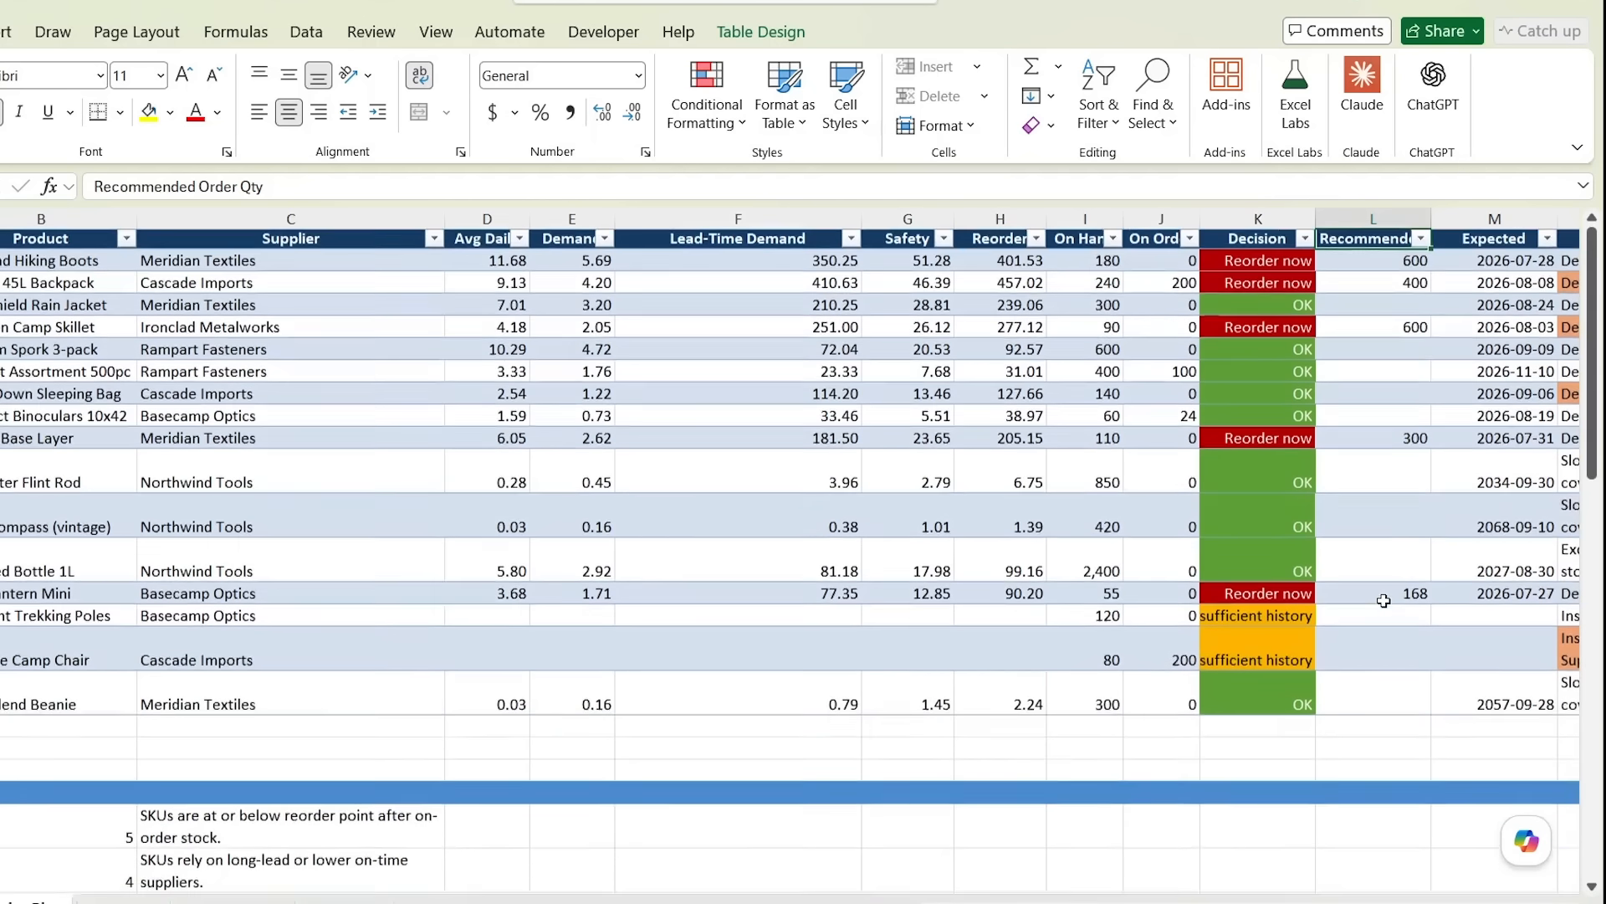
pyautogui.scroll(-5, 1383, 600)
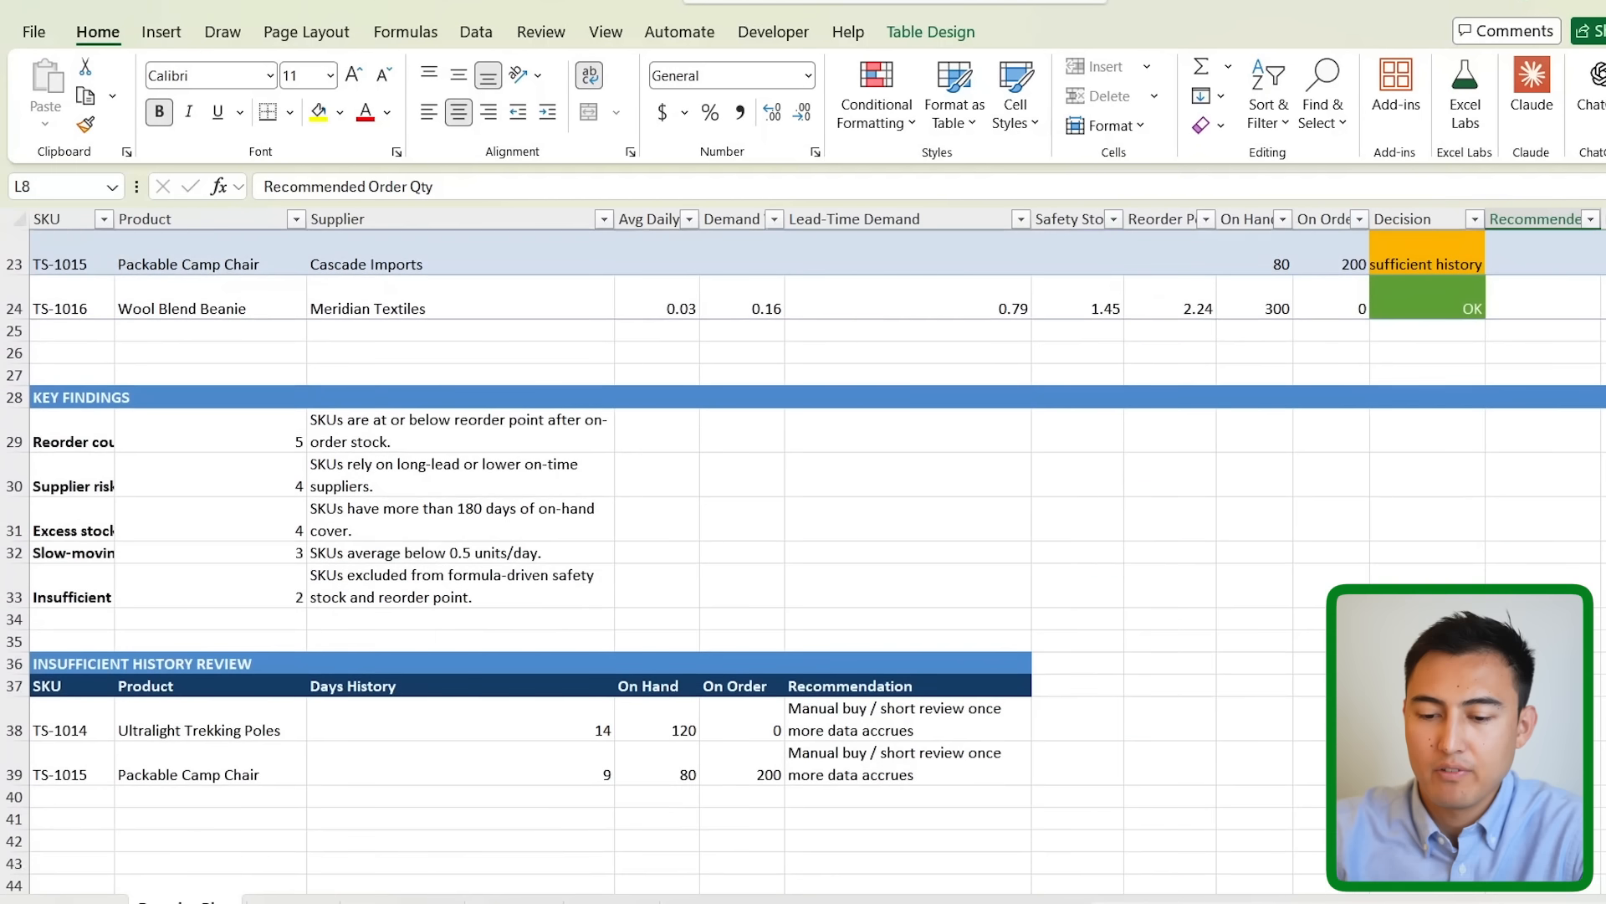